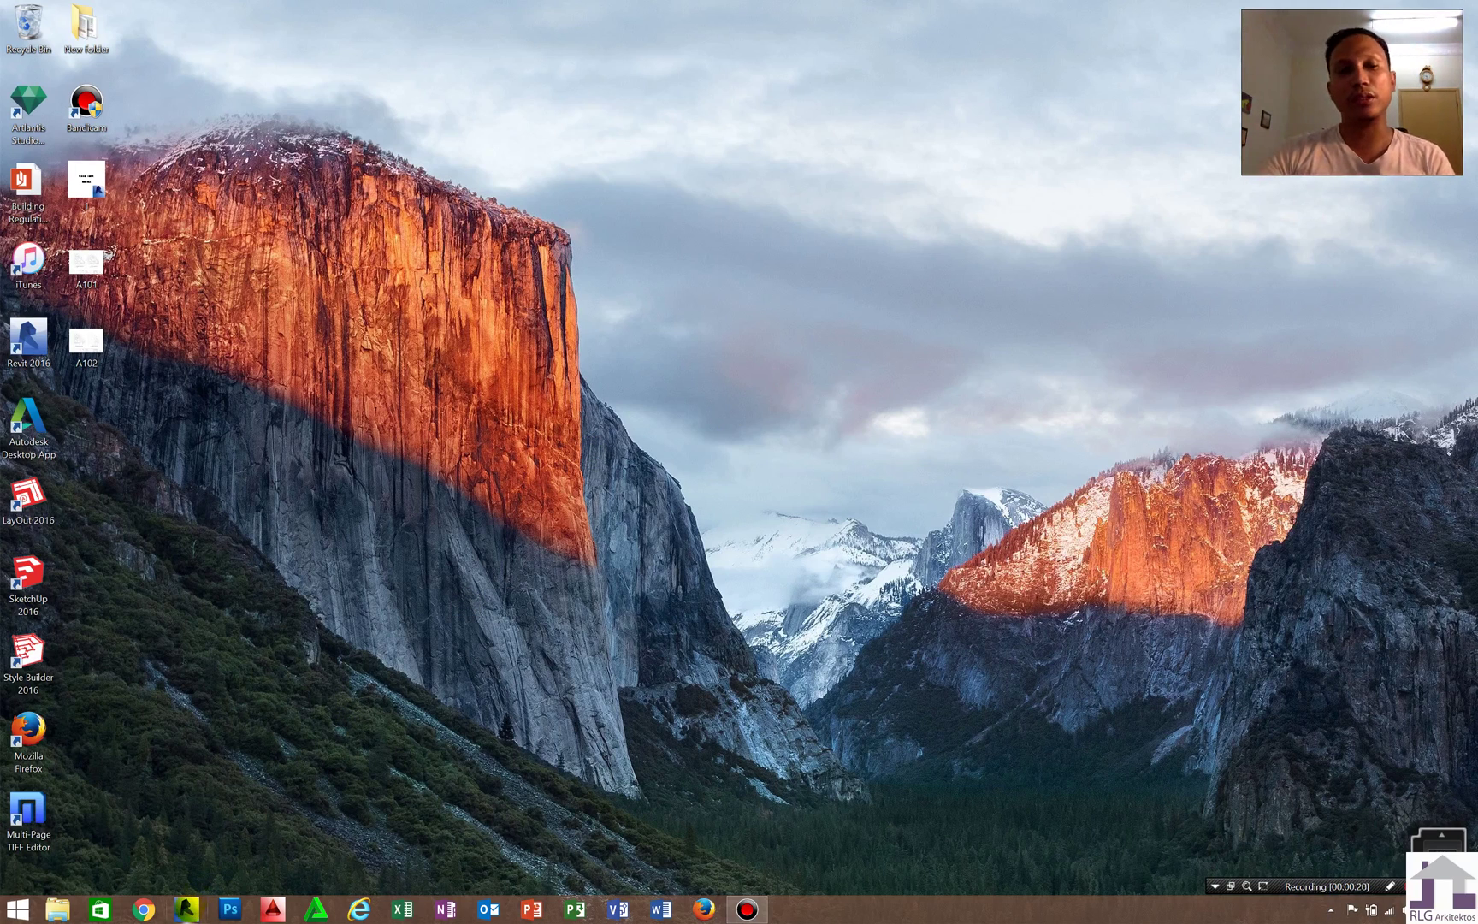
# Launch Revit 2014 from the desktop
pyautogui.click(186, 907)
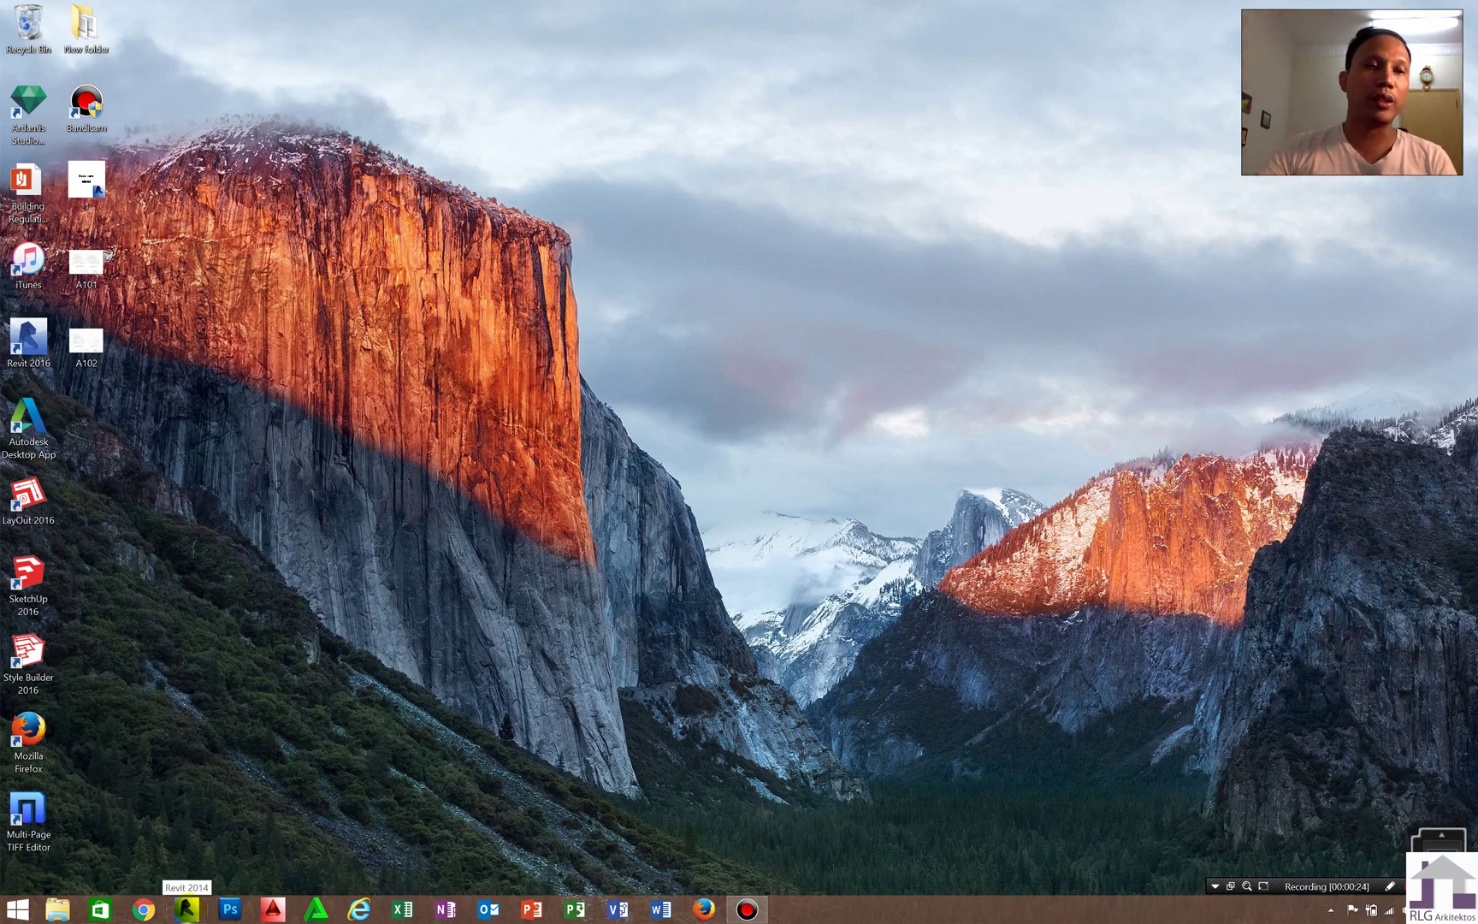
pyautogui.click(85, 346)
pyautogui.click(39, 350)
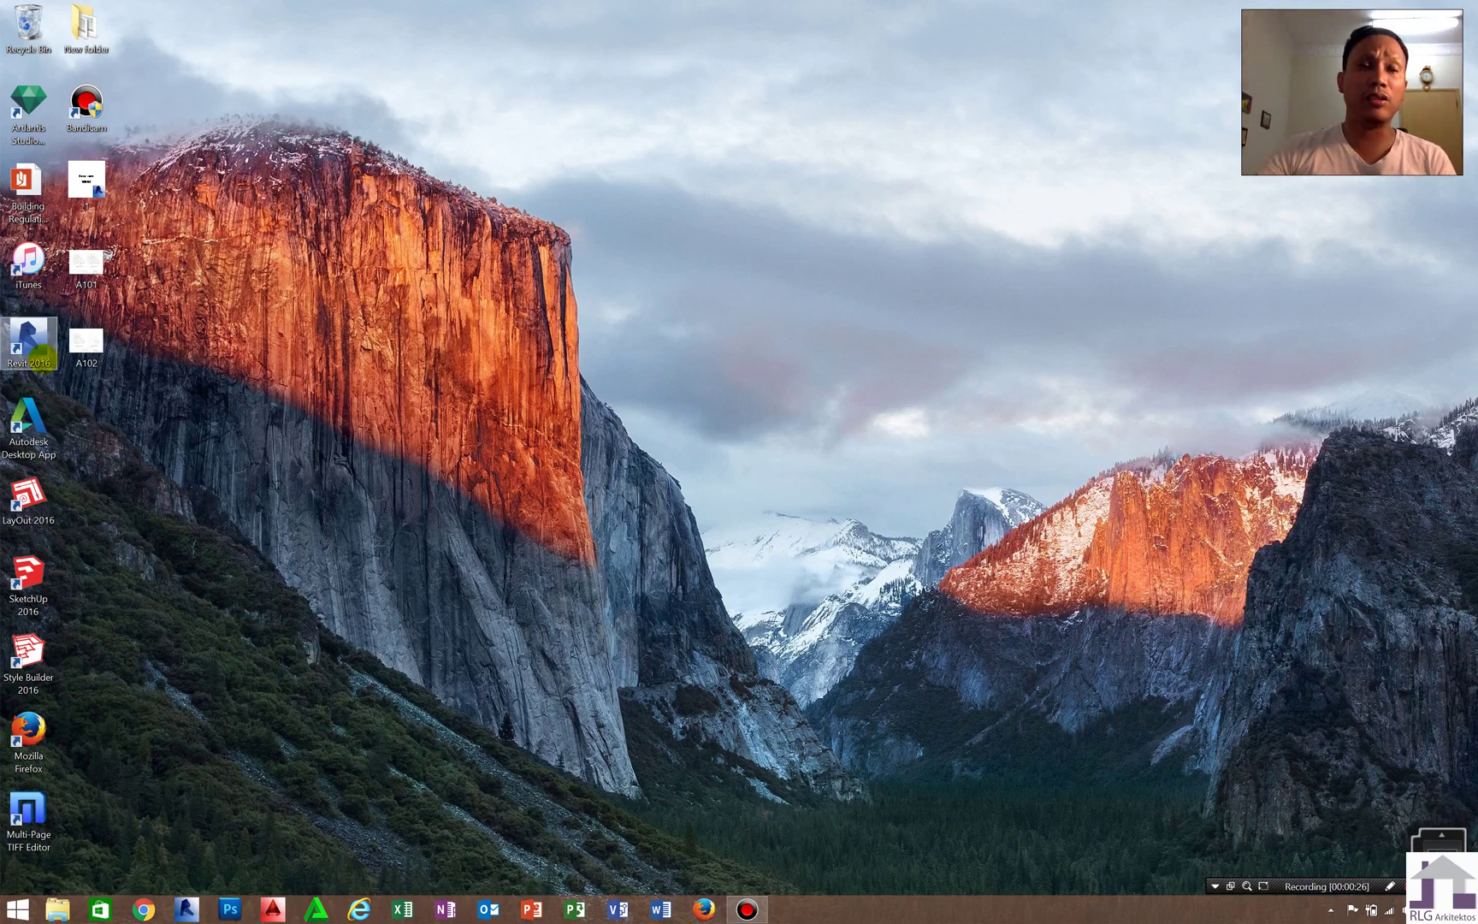
pyautogui.doubleClick(38, 351)
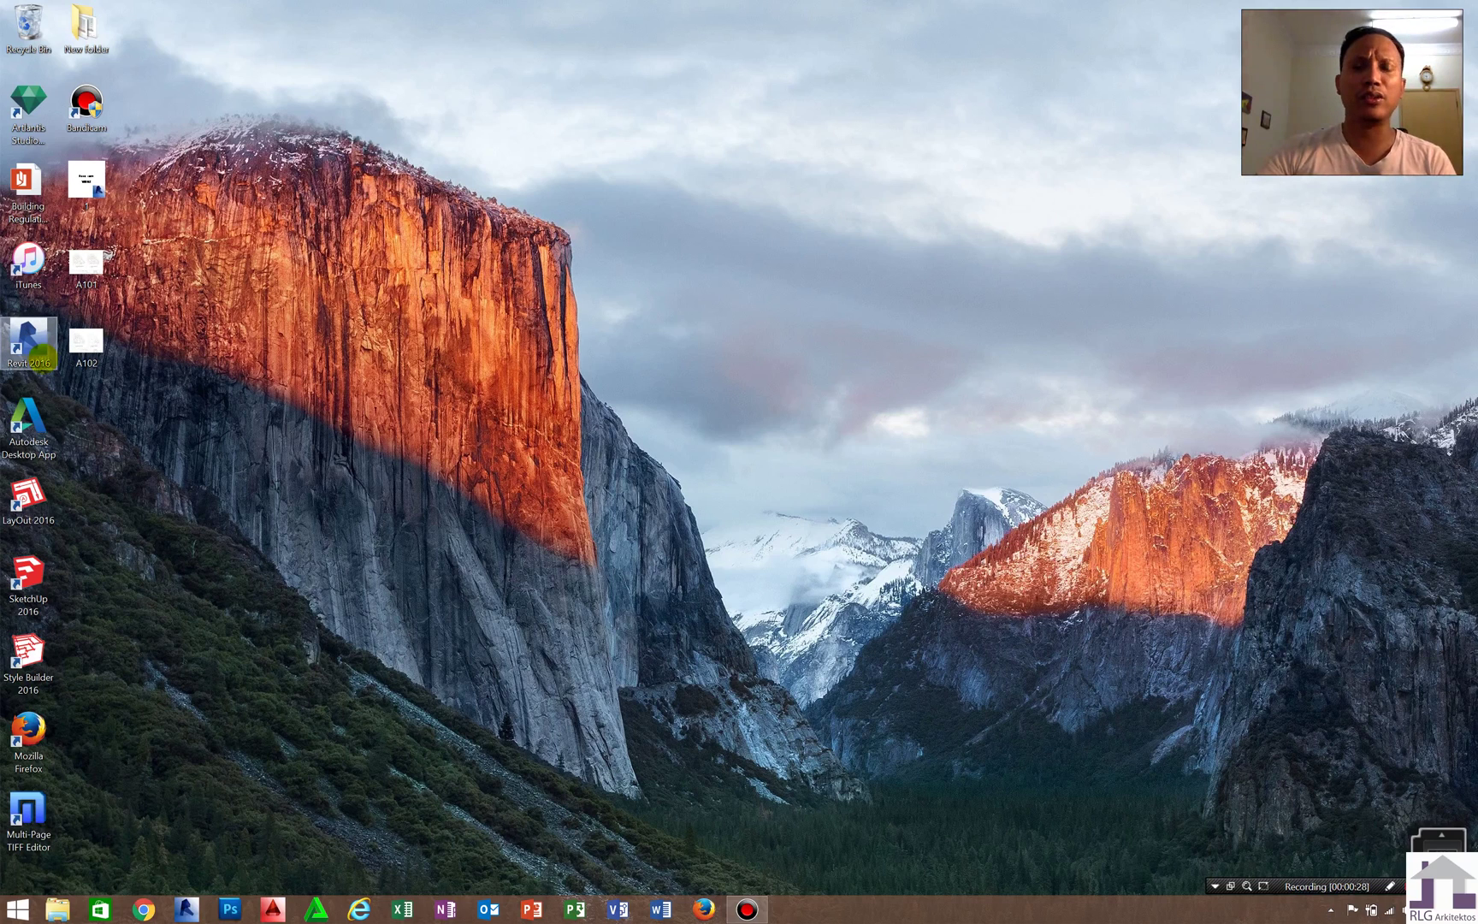
pyautogui.click(41, 354)
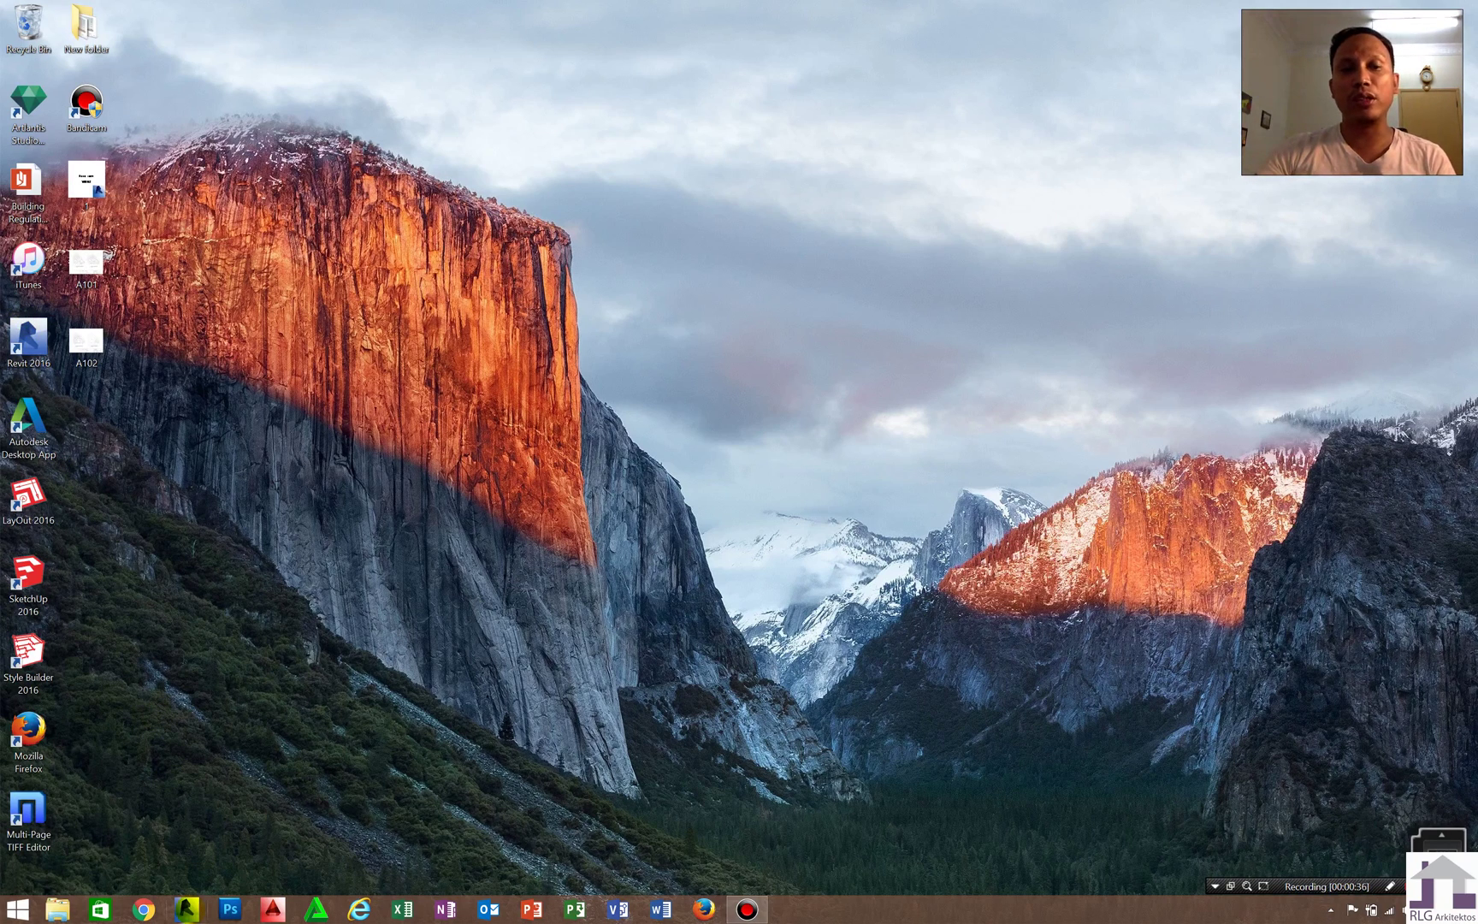
pyautogui.click(187, 908)
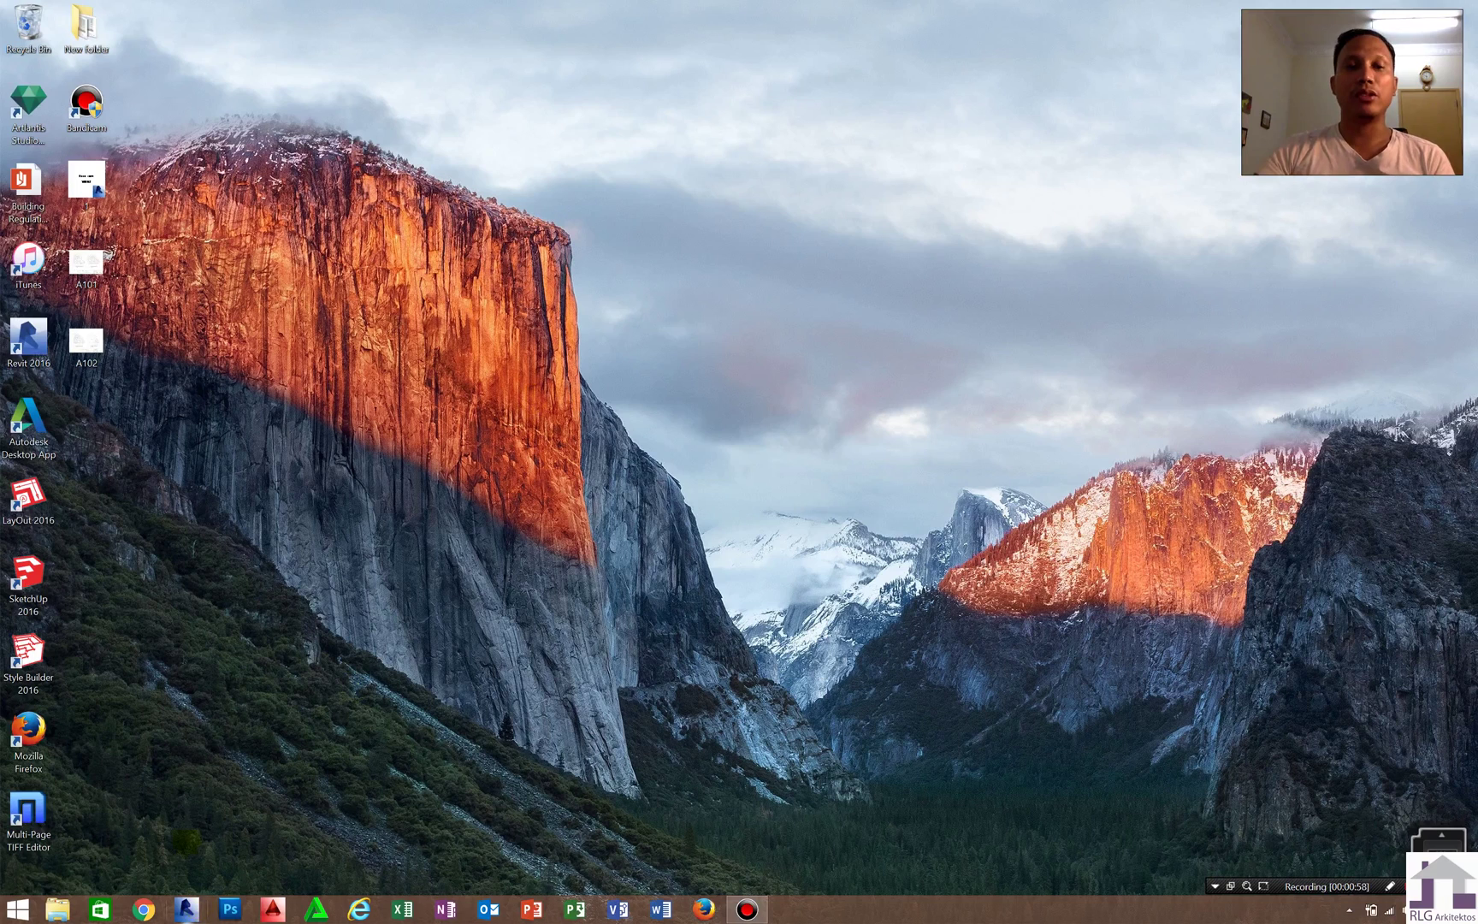
pyautogui.click(188, 909)
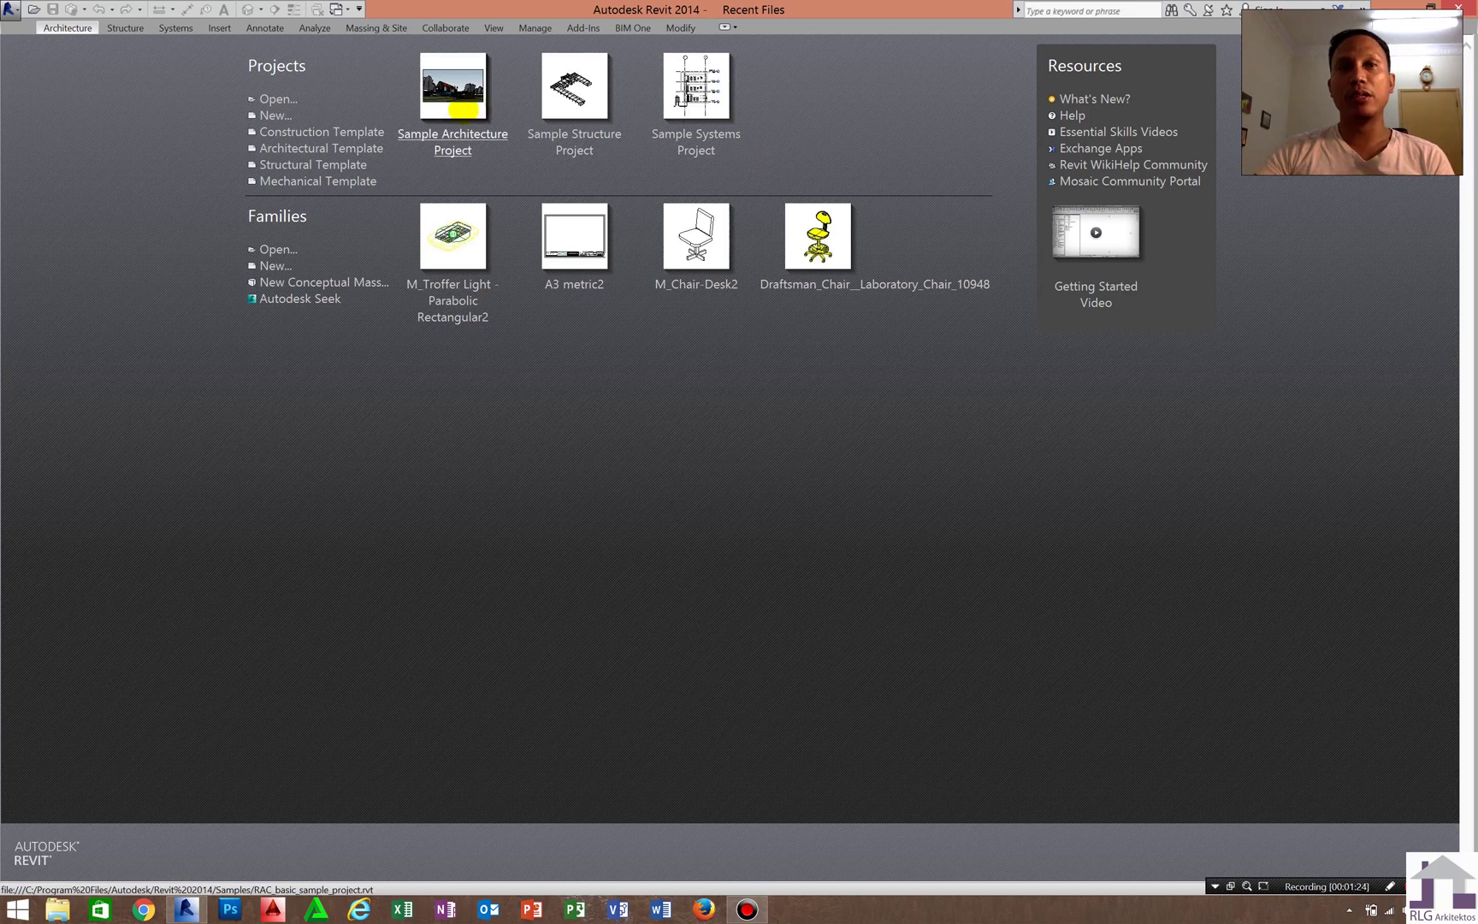
pyautogui.click(462, 106)
pyautogui.click(575, 101)
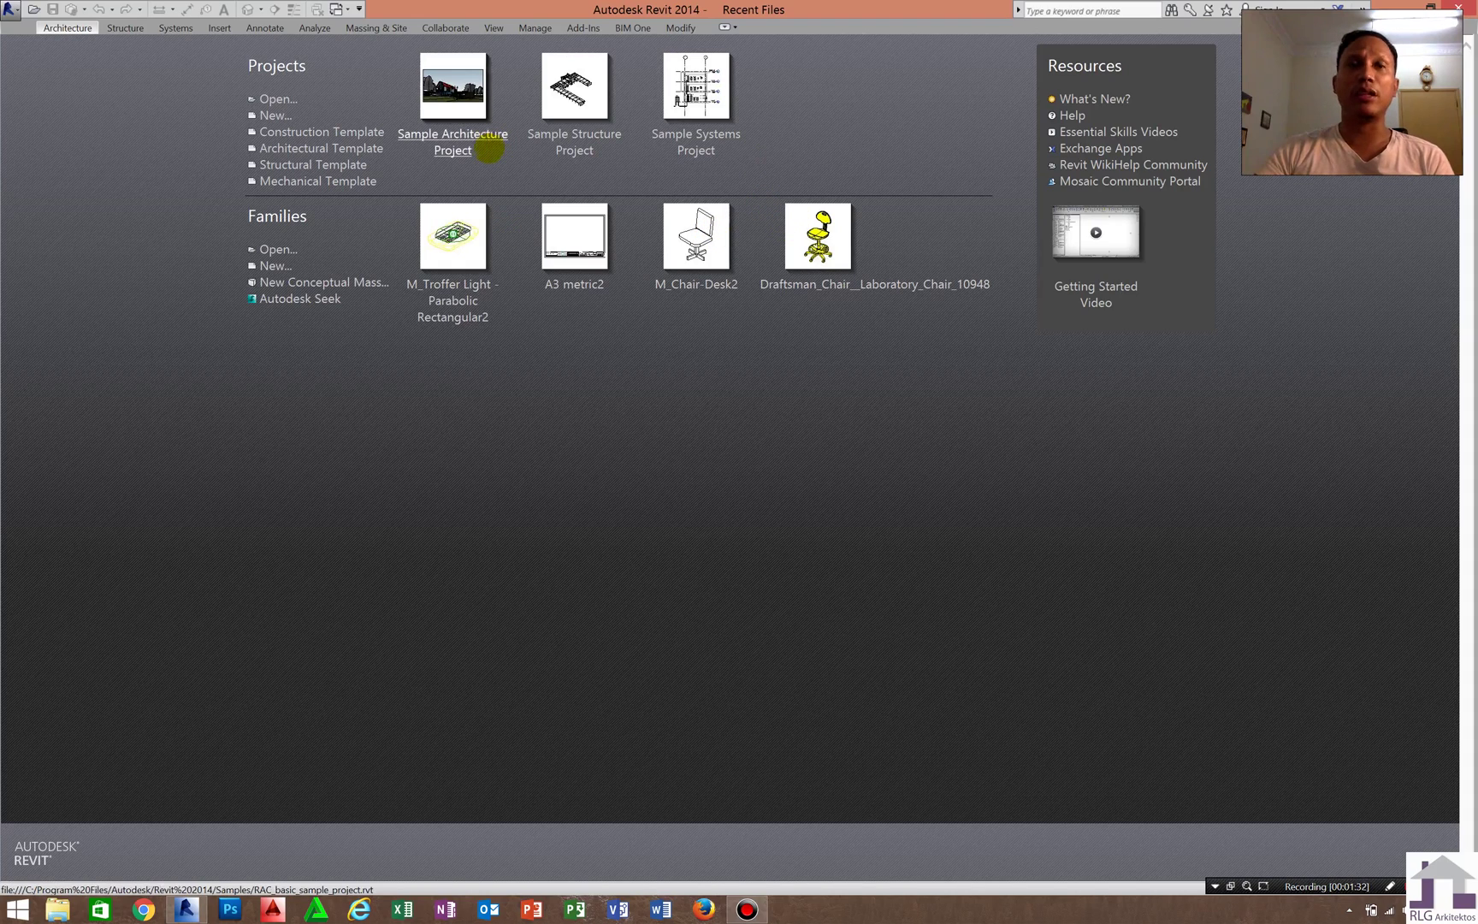
pyautogui.click(491, 147)
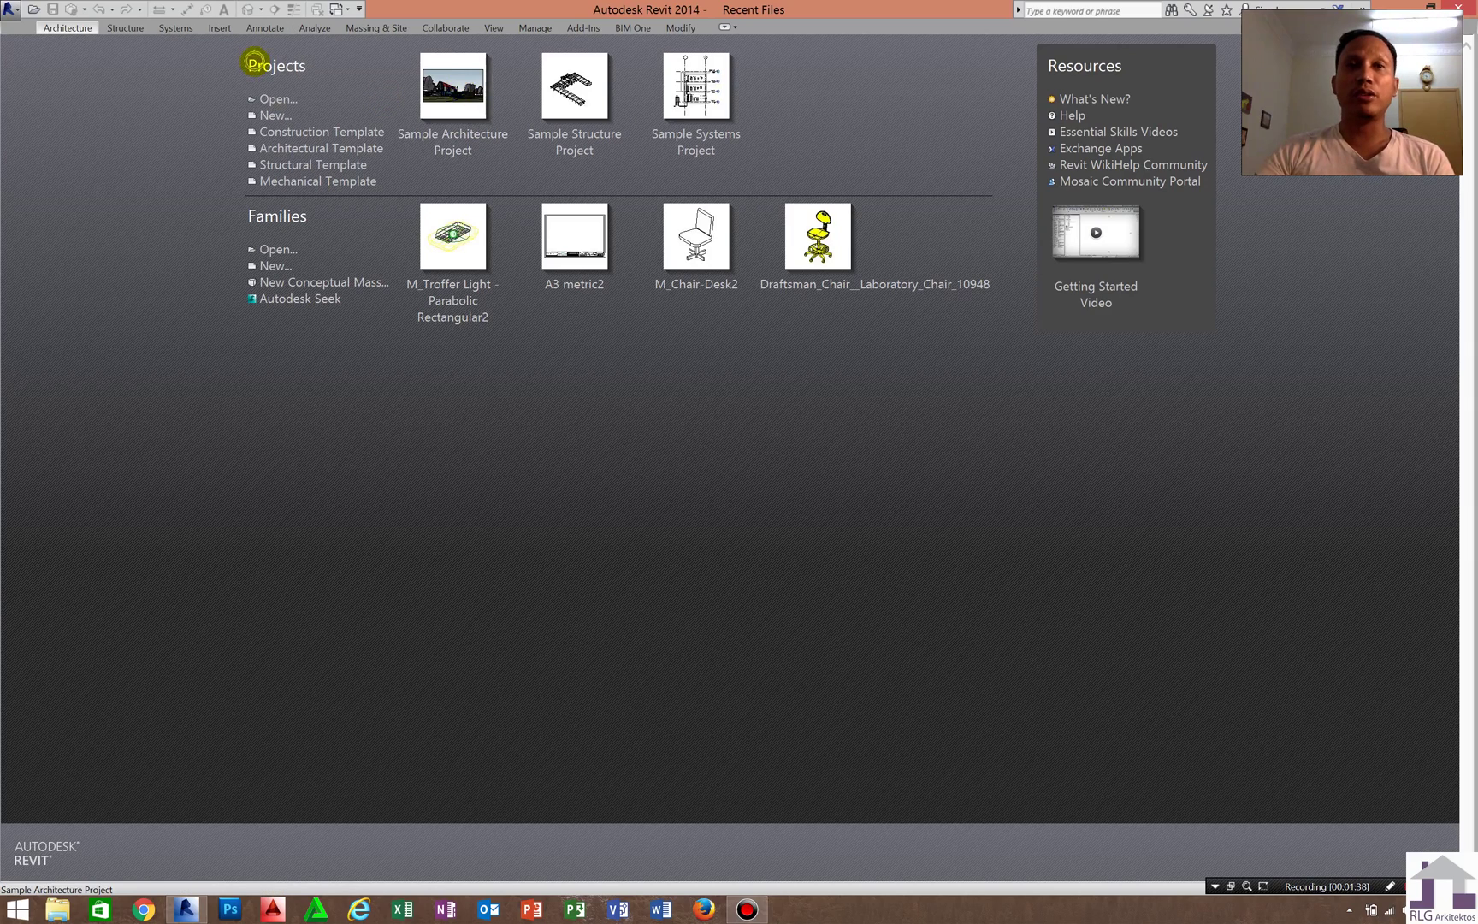
pyautogui.click(254, 64)
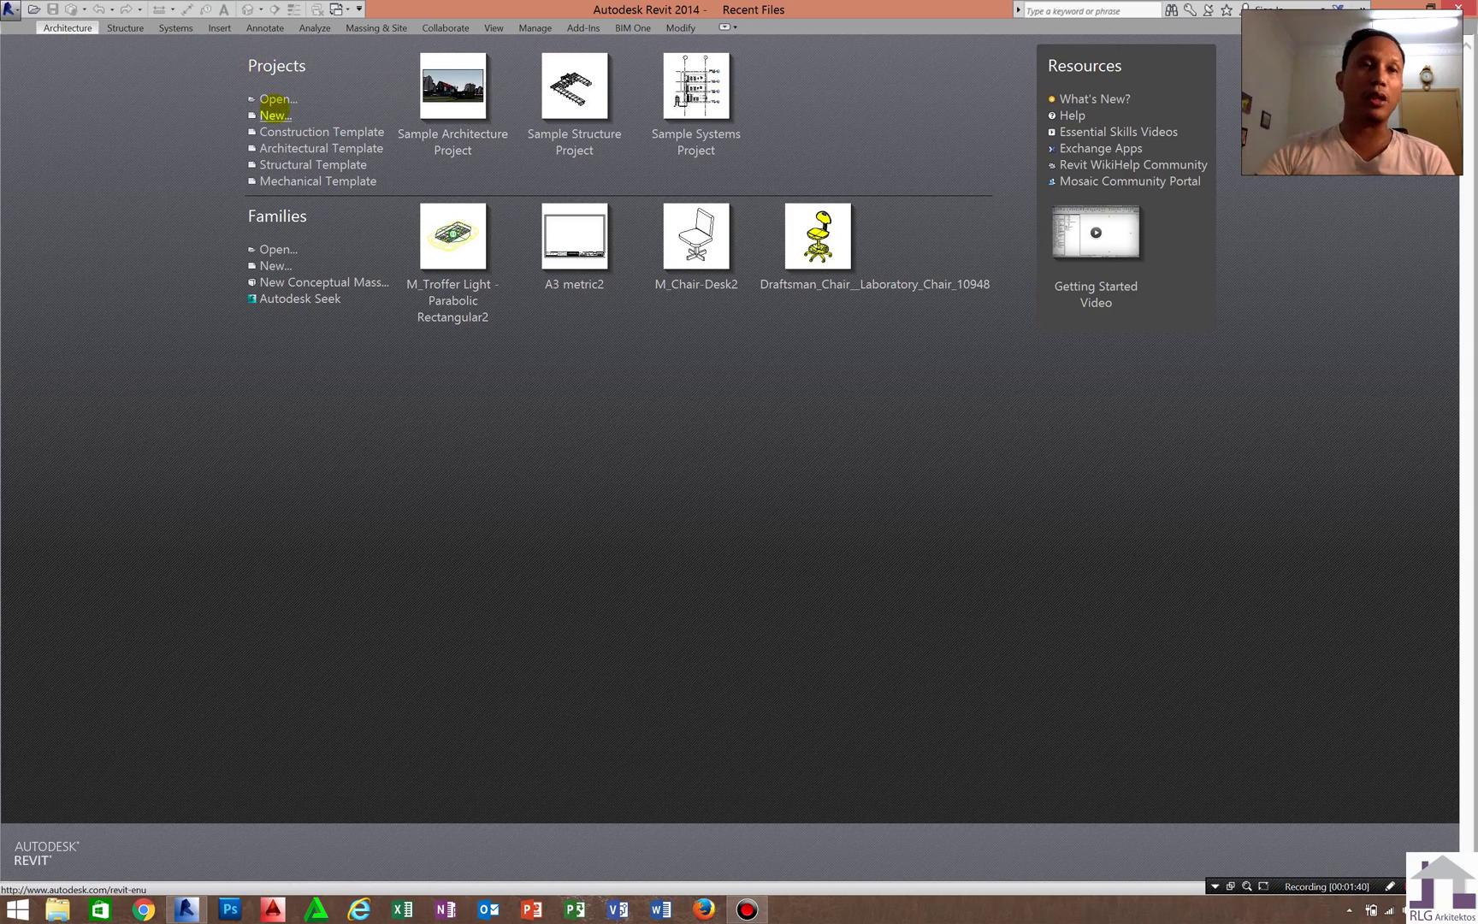
pyautogui.click(275, 111)
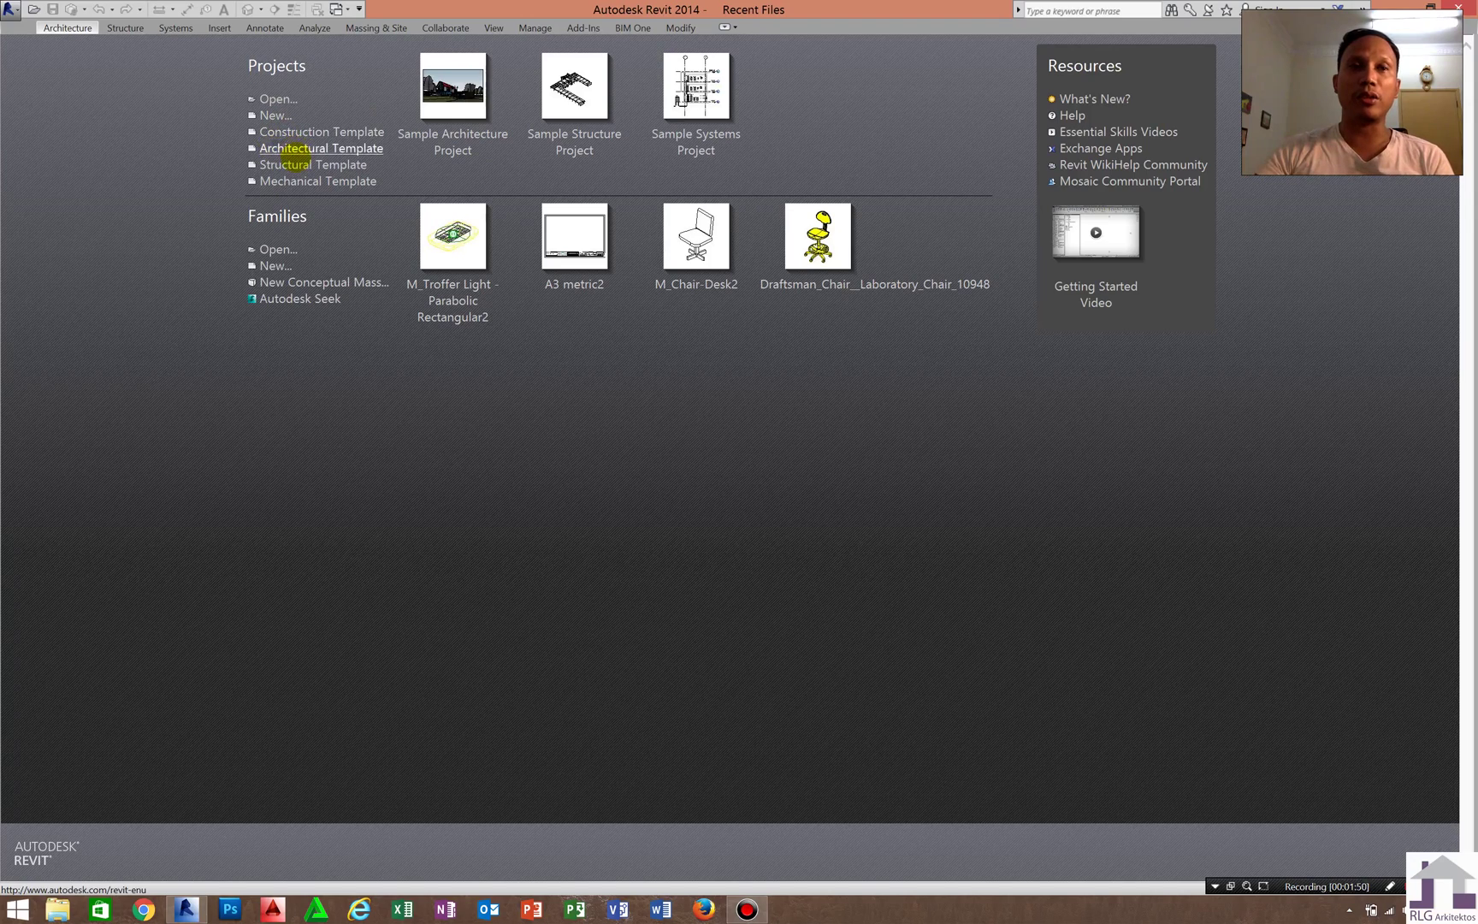
pyautogui.click(295, 165)
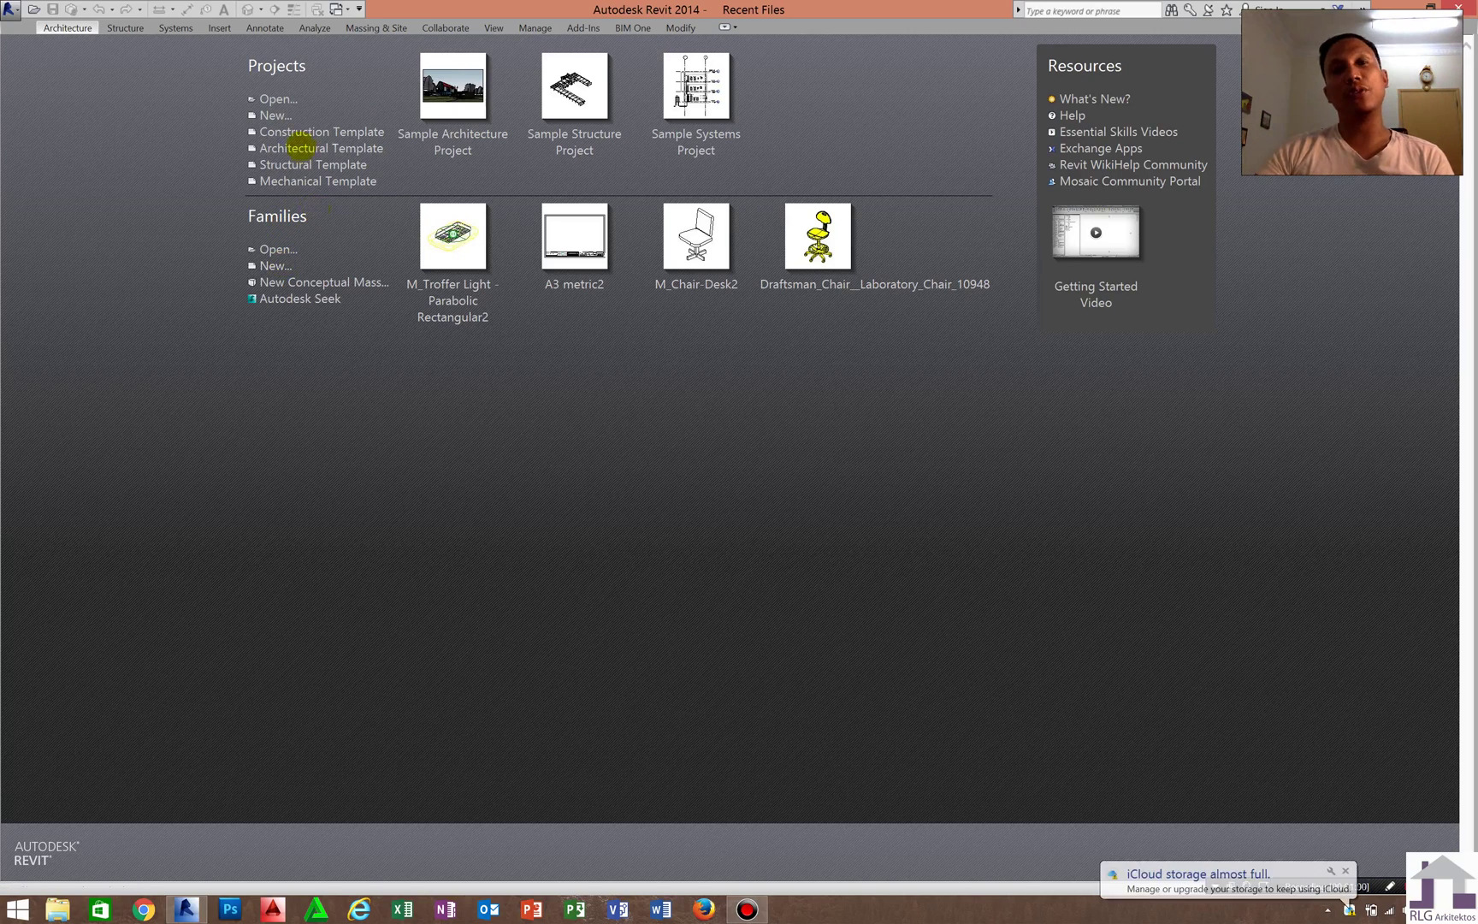
# Create a new project from the DefaultMetric template in the US Metric templates folder
pyautogui.click(275, 115)
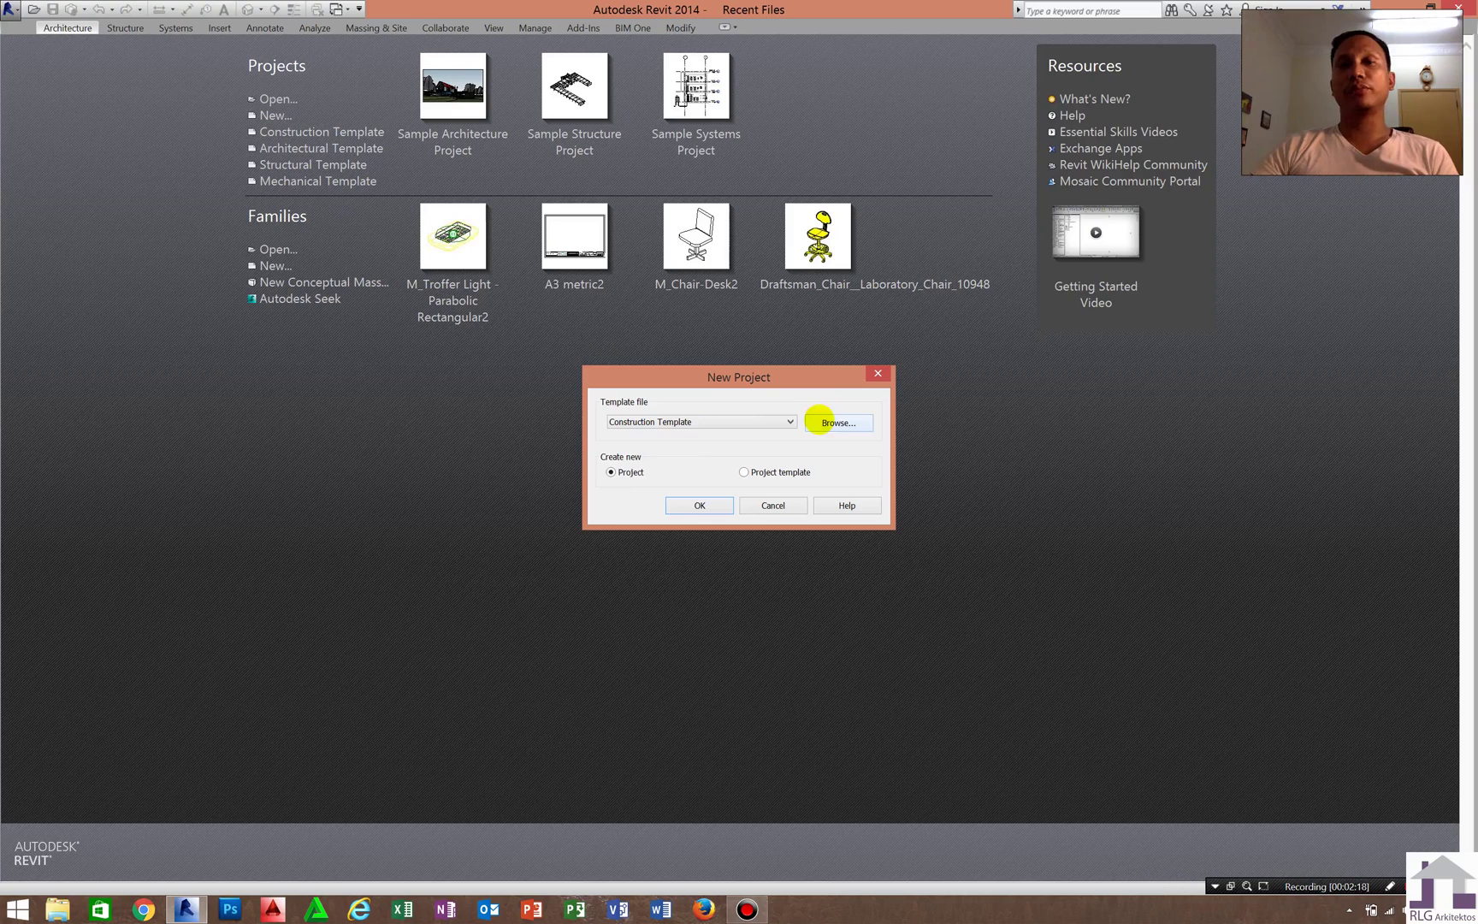
pyautogui.click(612, 470)
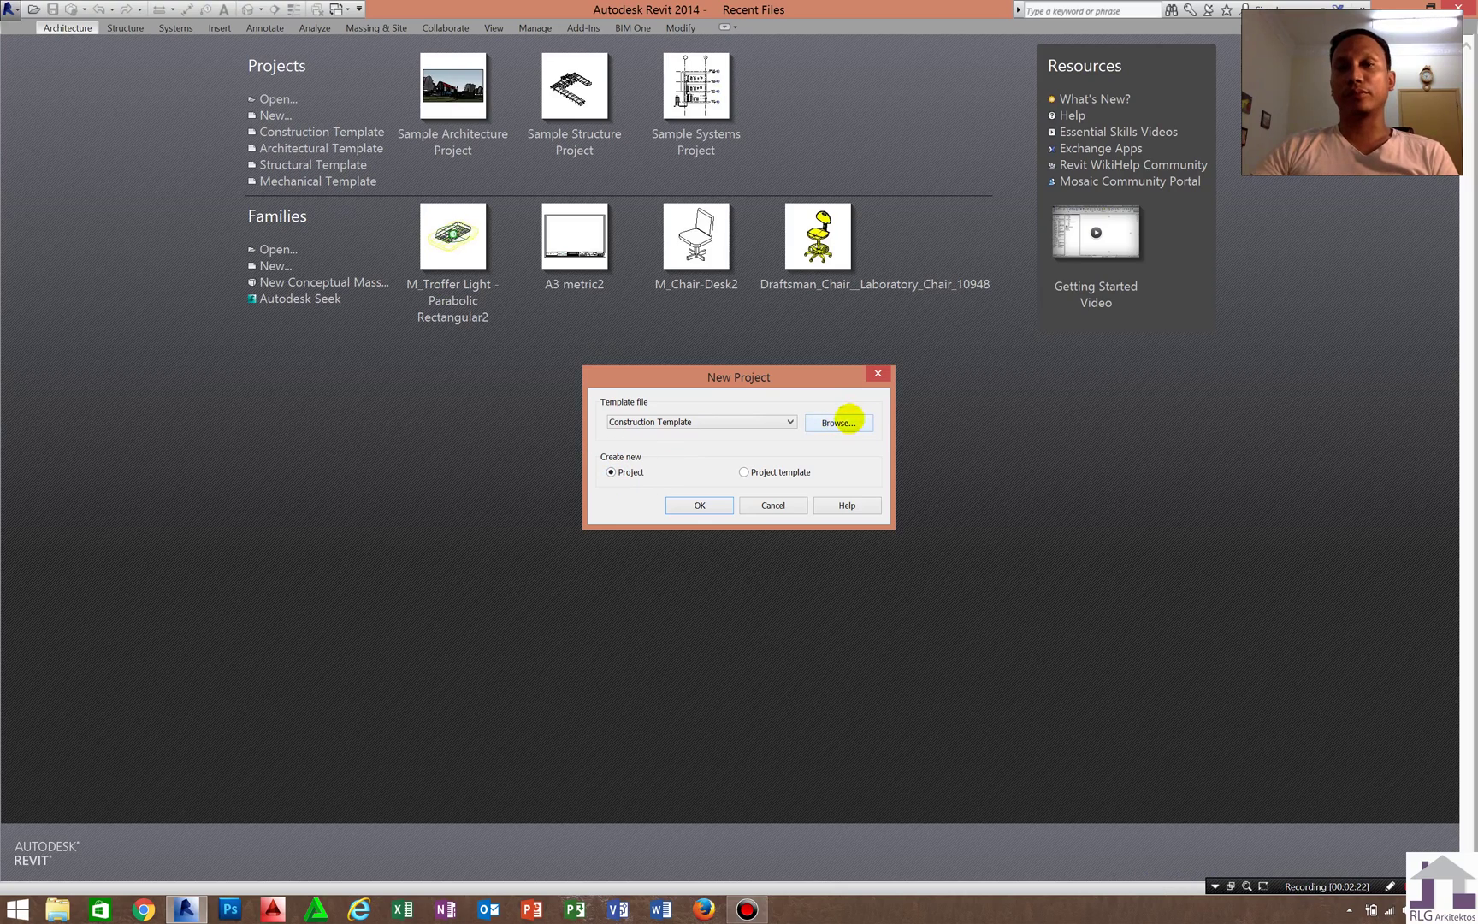
pyautogui.click(842, 422)
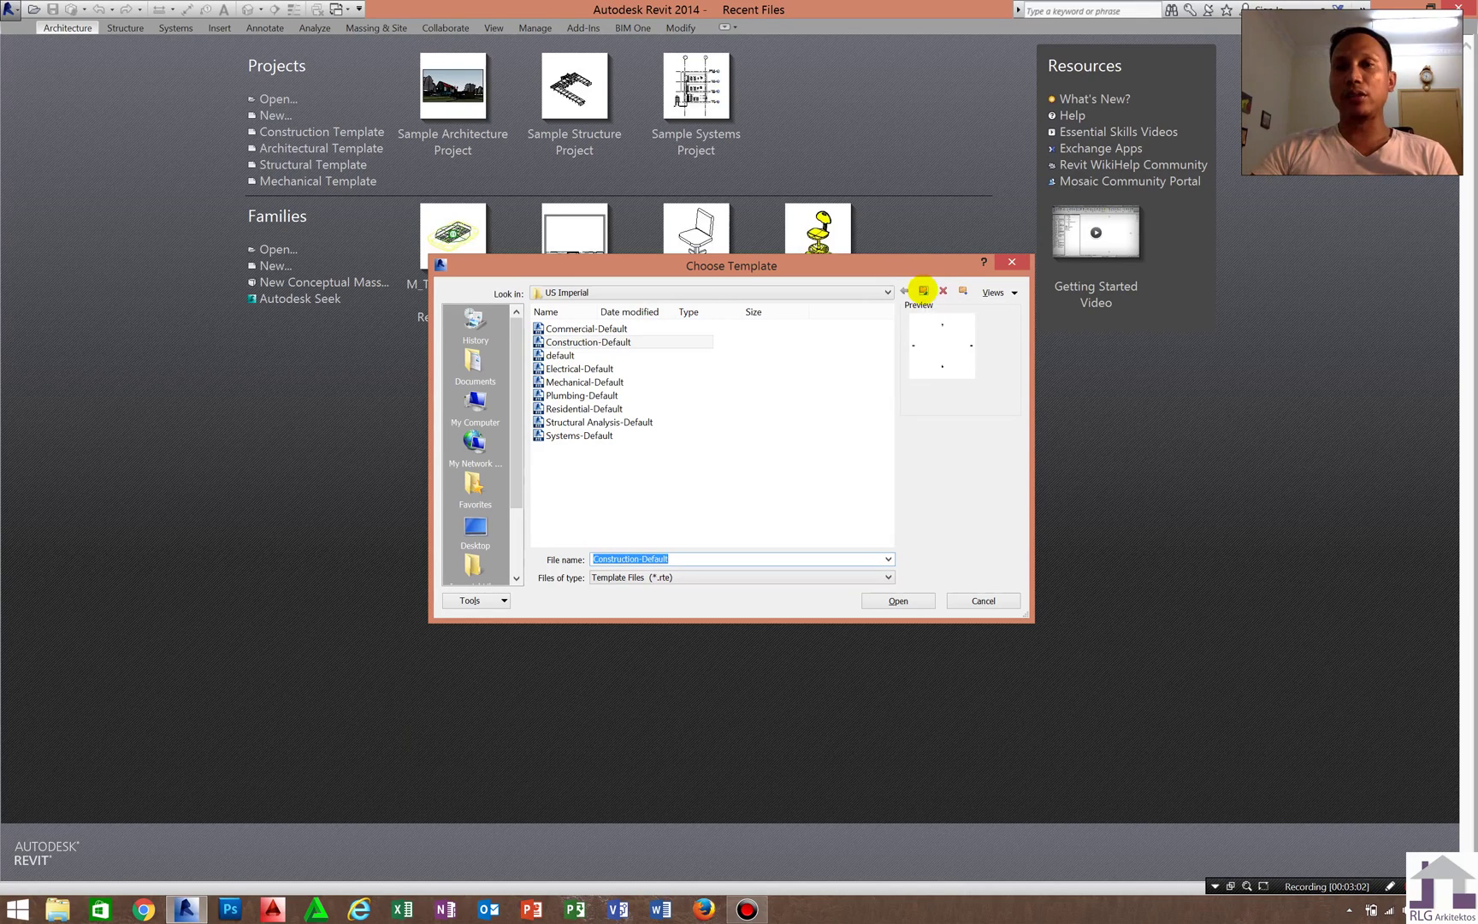
pyautogui.click(923, 289)
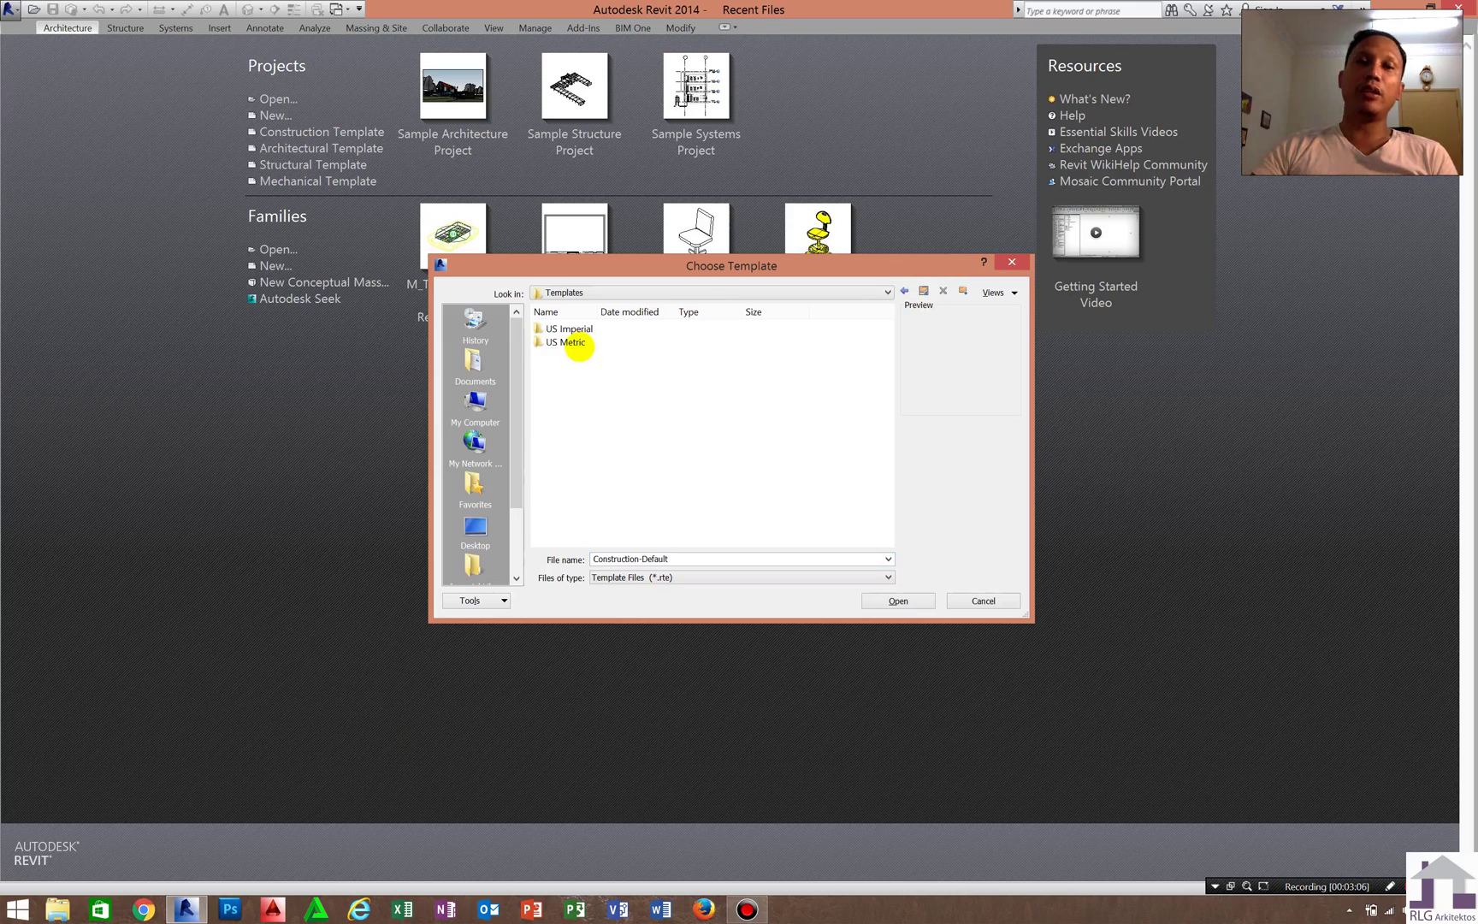
pyautogui.click(579, 343)
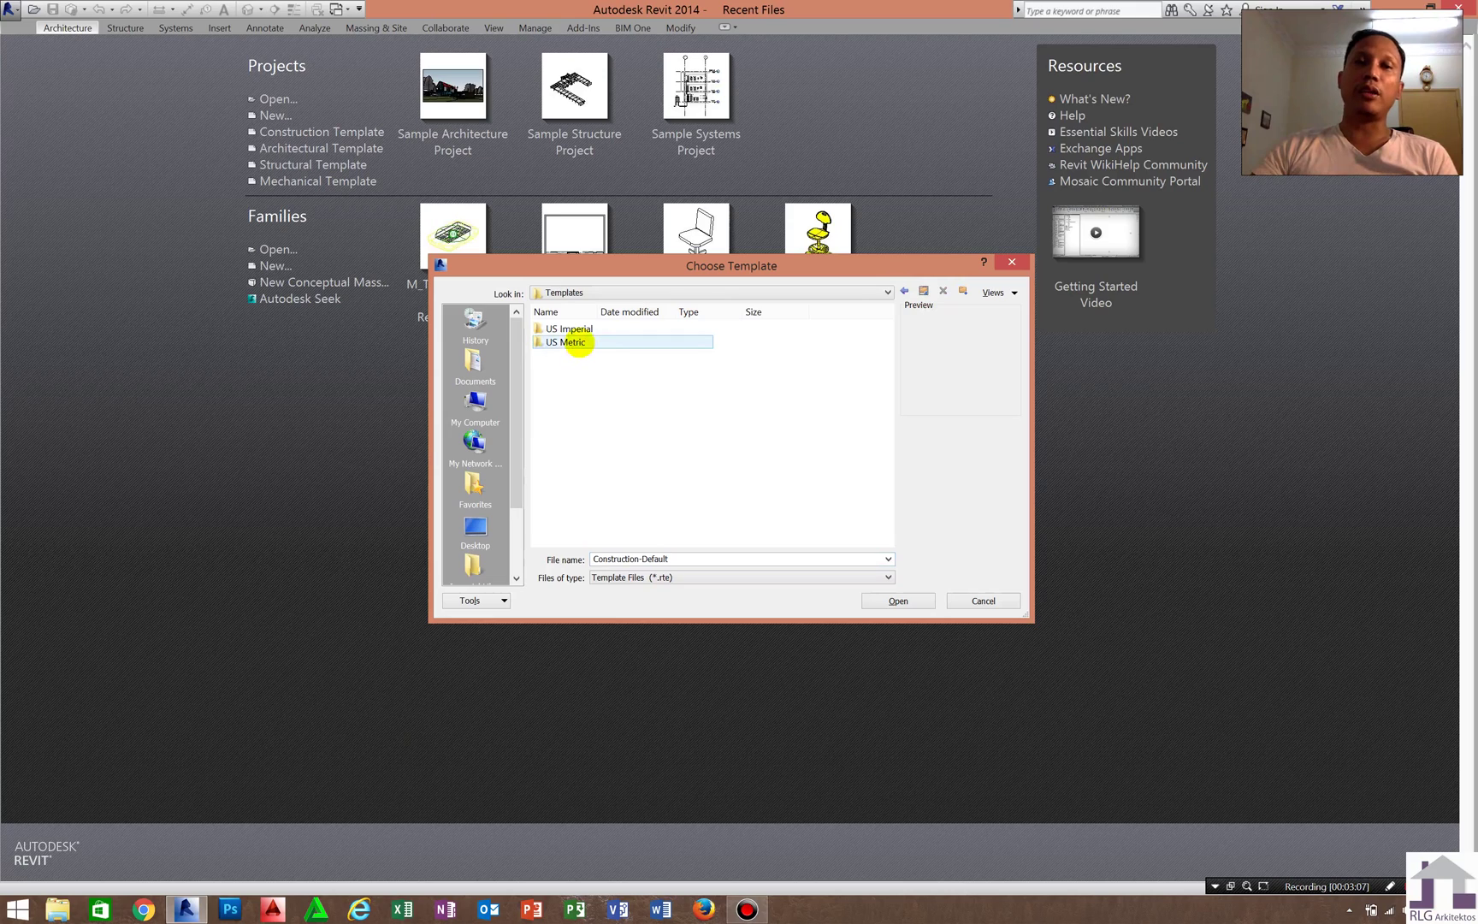
pyautogui.click(579, 343)
pyautogui.click(578, 343)
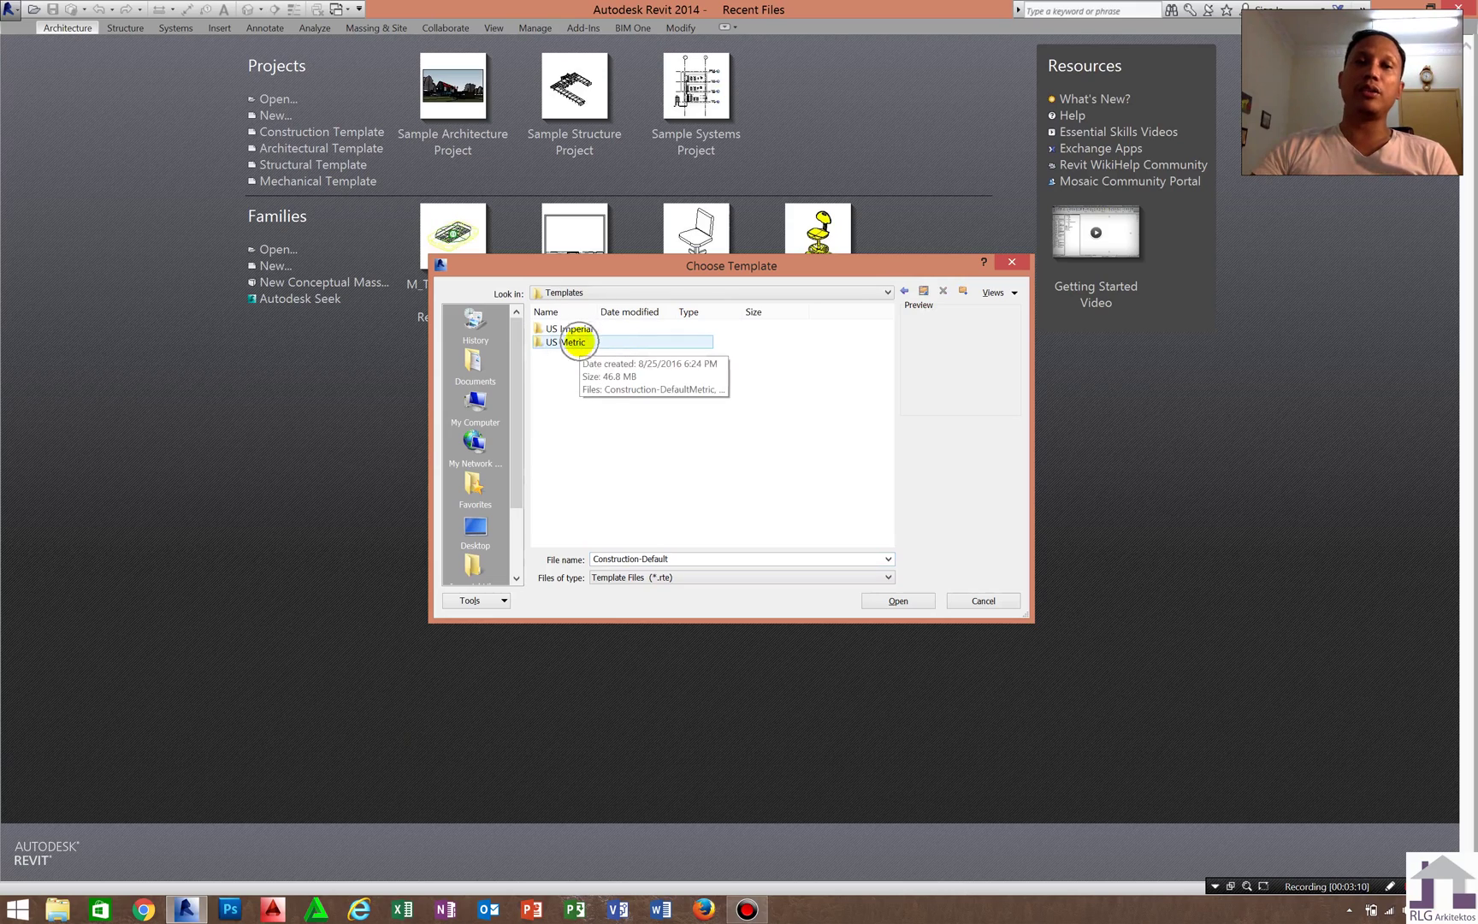
pyautogui.doubleClick(579, 343)
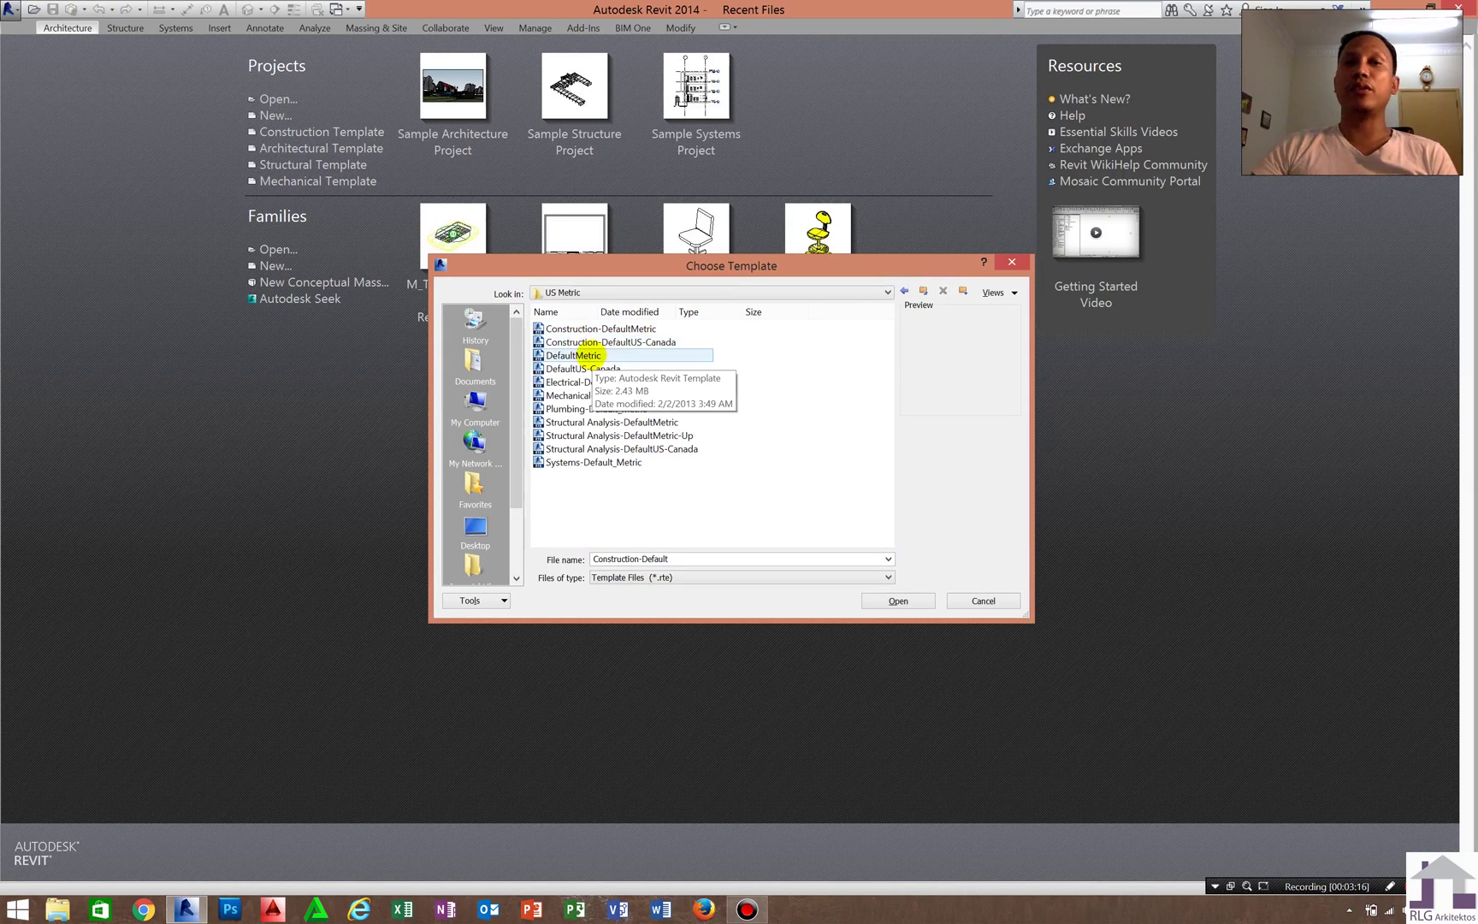
pyautogui.doubleClick(588, 354)
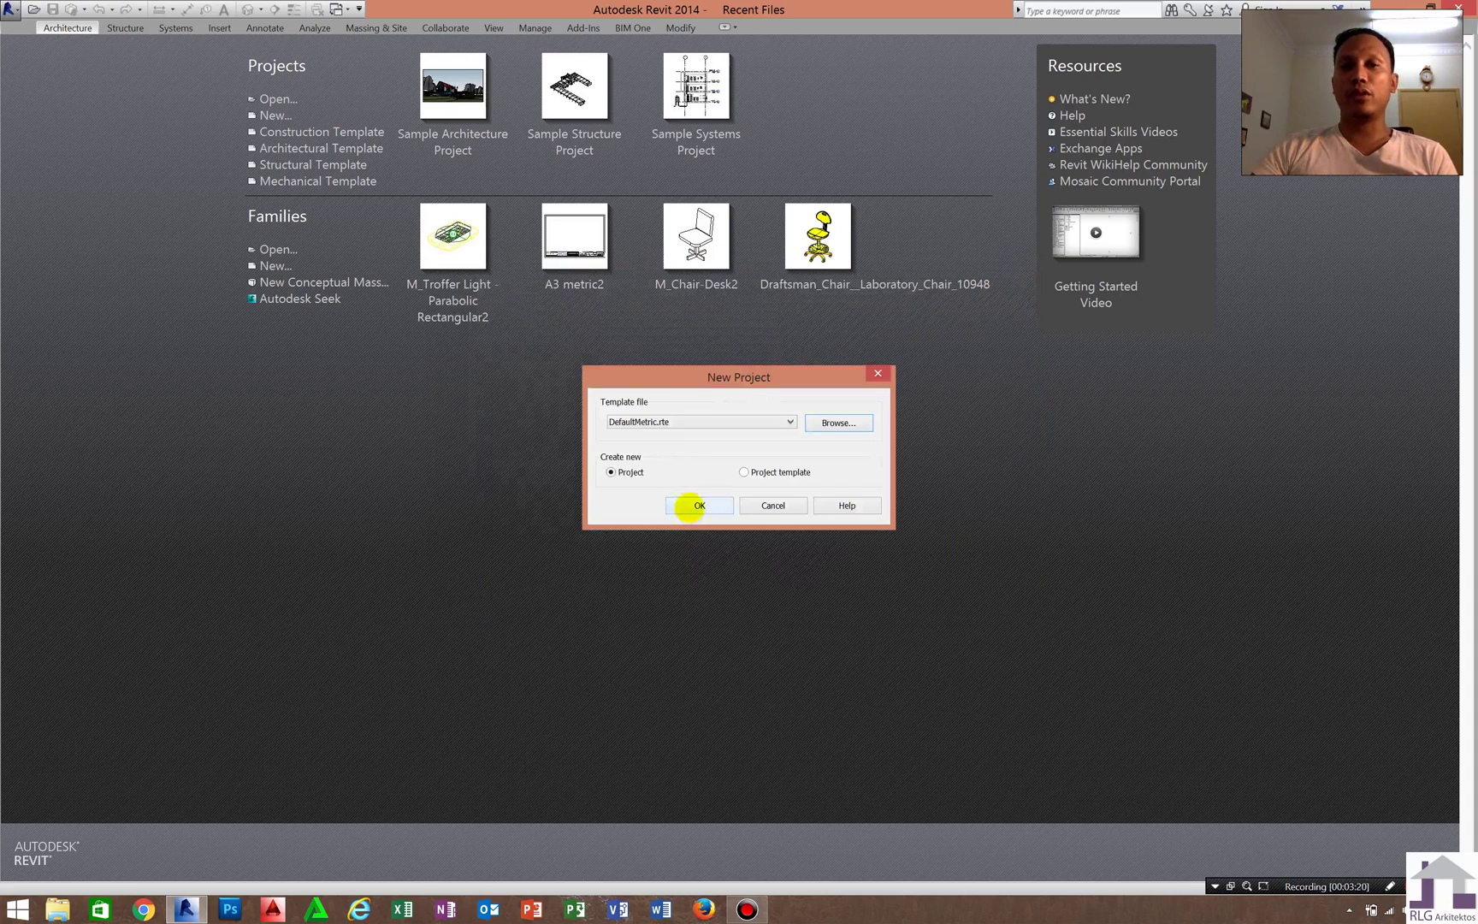
pyautogui.click(697, 506)
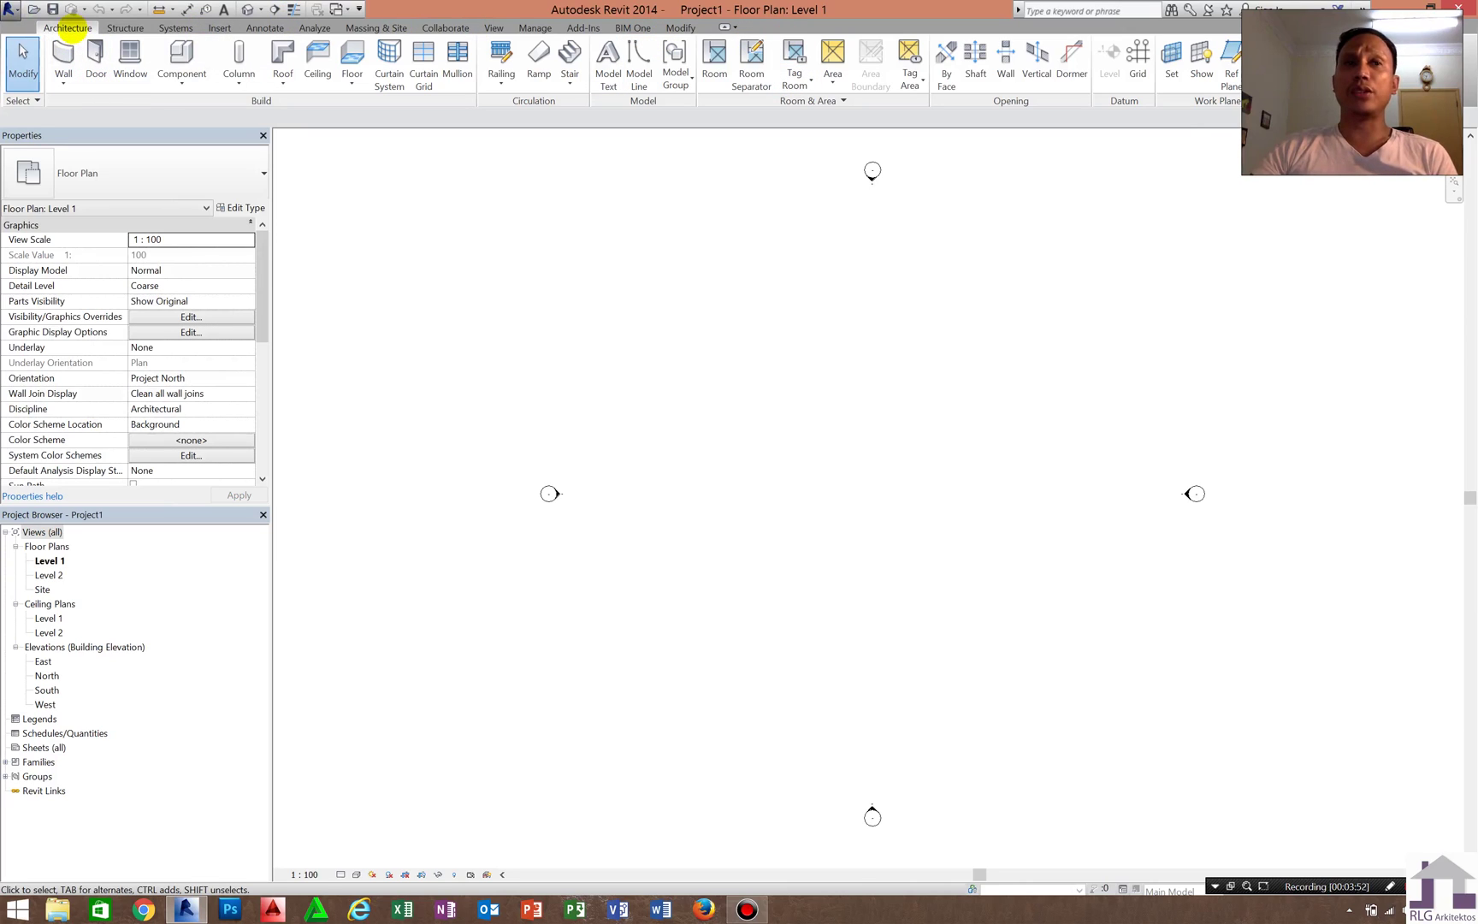
# Examine the architecture tools, the project's floor plan, ceiling plan, elevation and sheet listings, and the Level 1 view scale setting
pyautogui.click(68, 29)
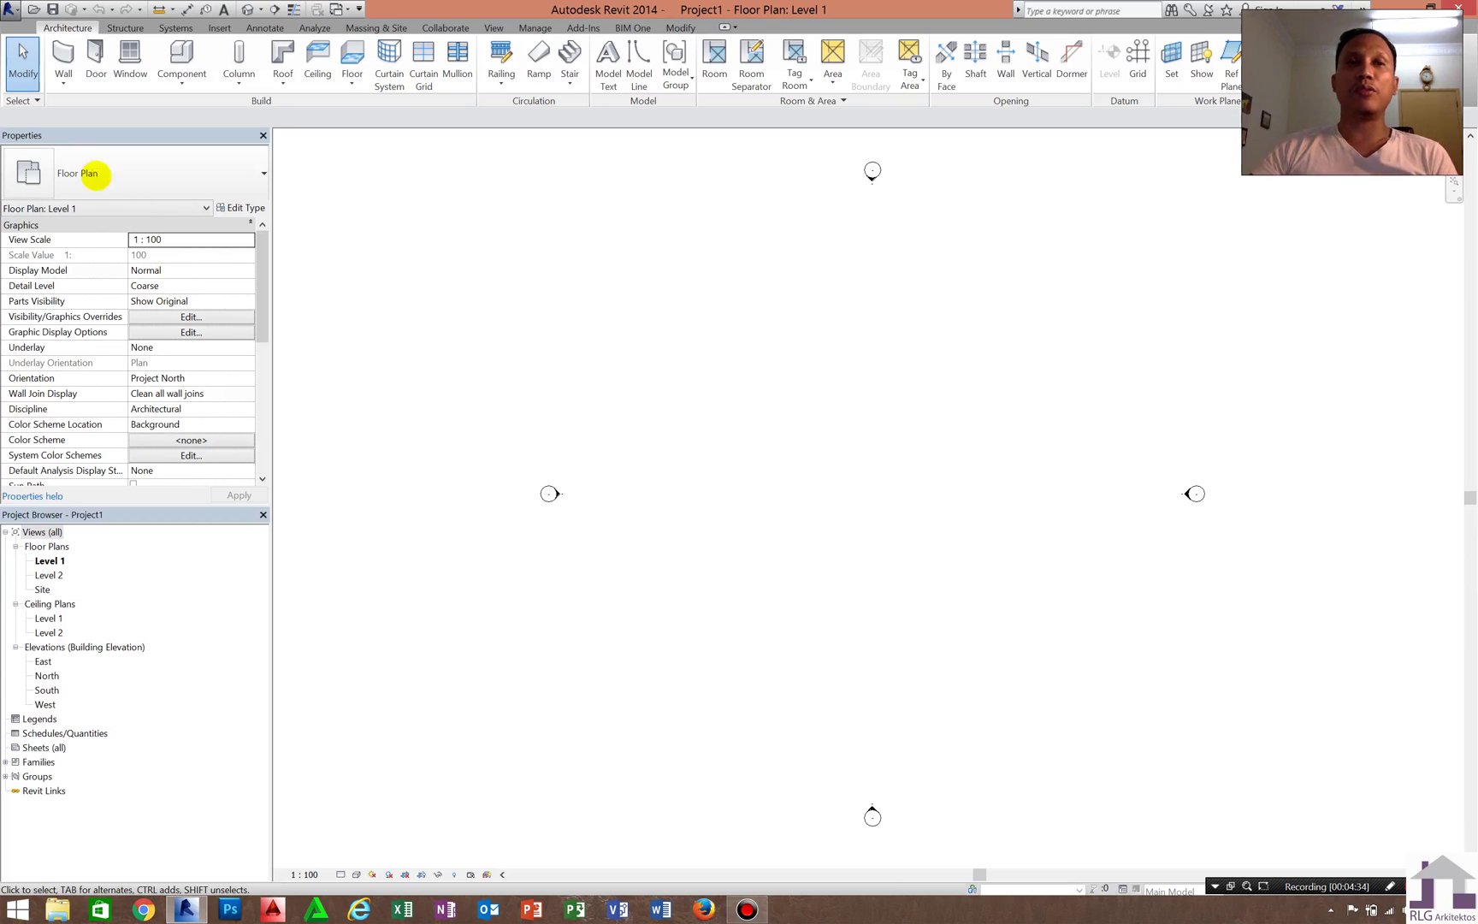
pyautogui.click(49, 561)
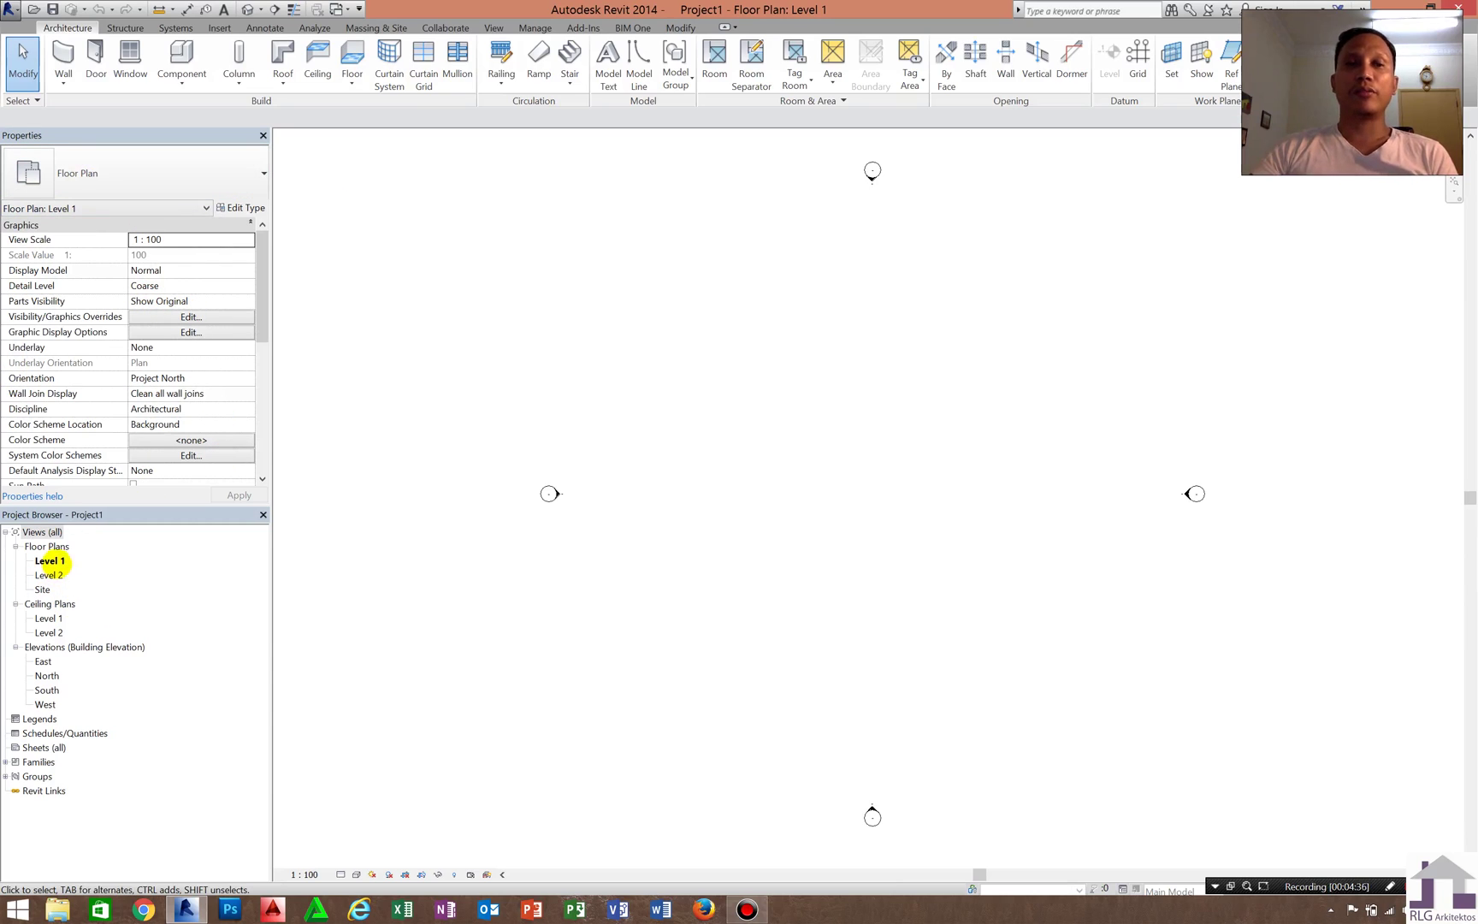
pyautogui.click(49, 561)
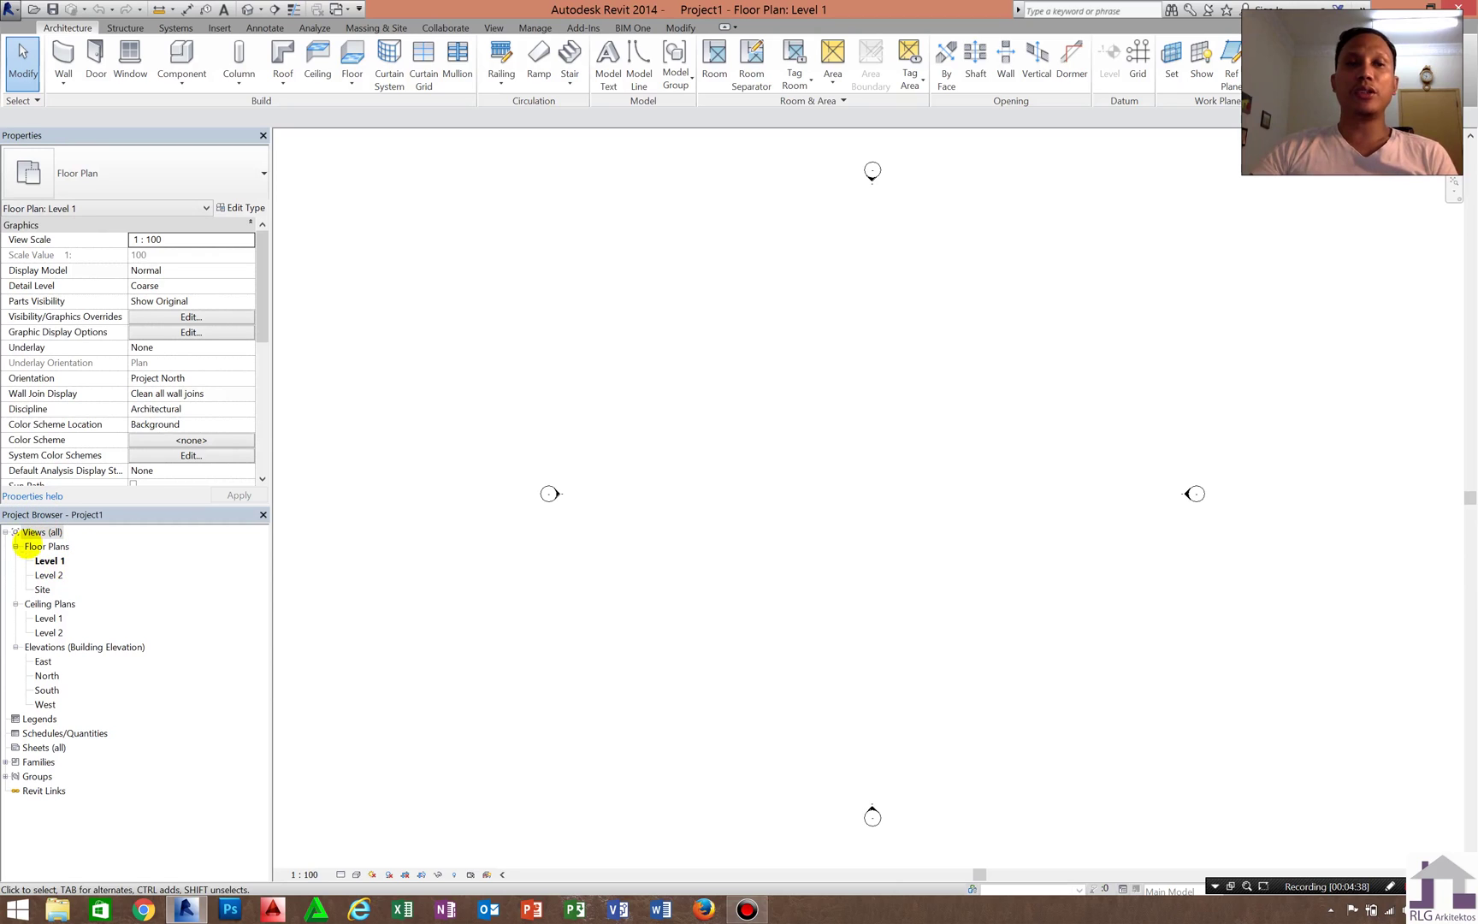
pyautogui.click(31, 542)
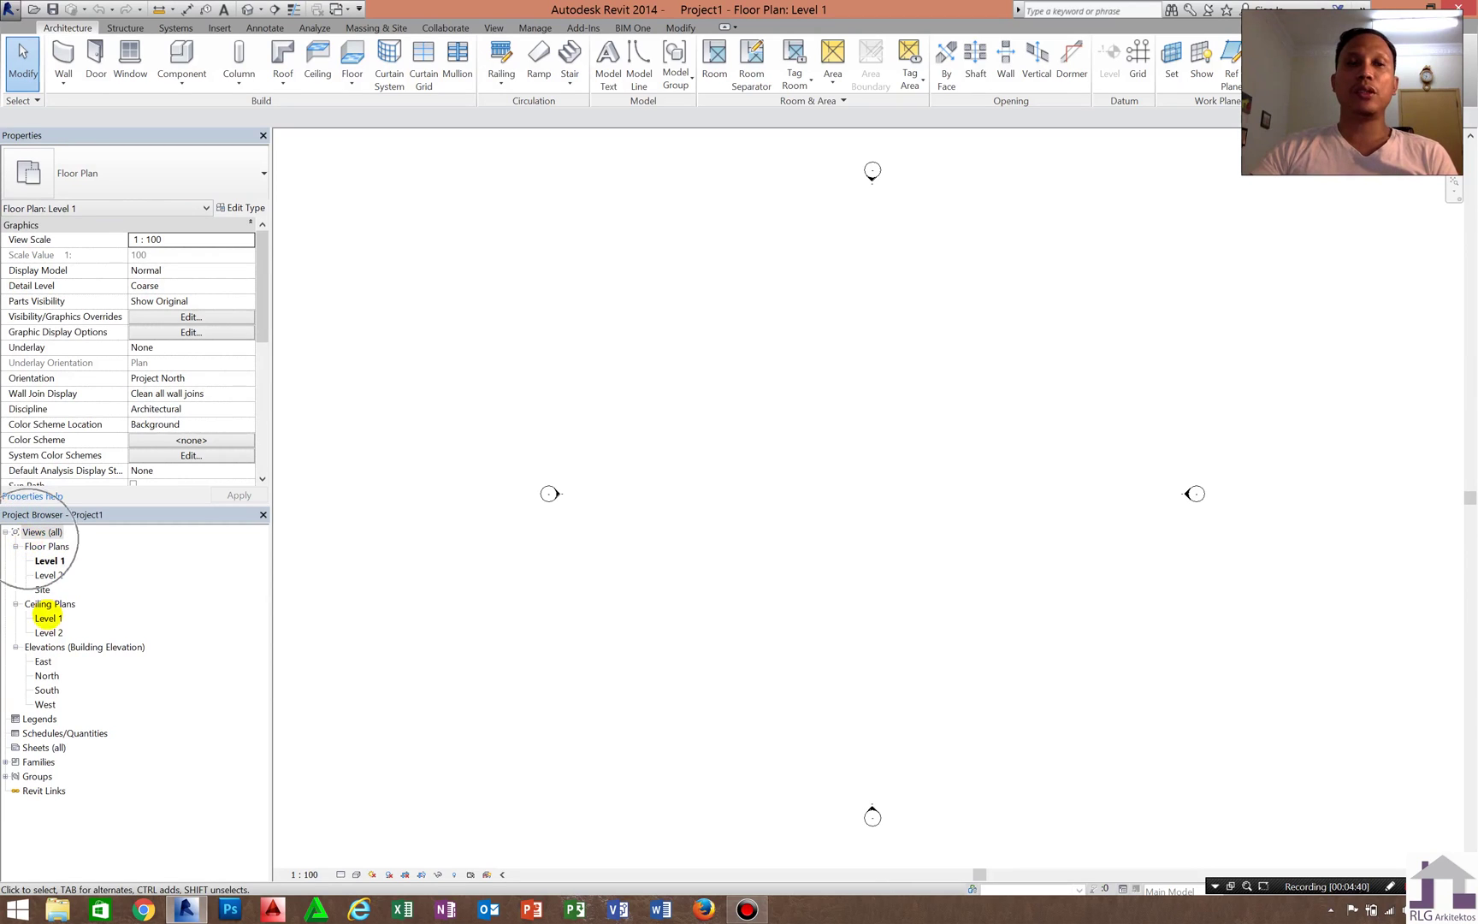
pyautogui.click(49, 611)
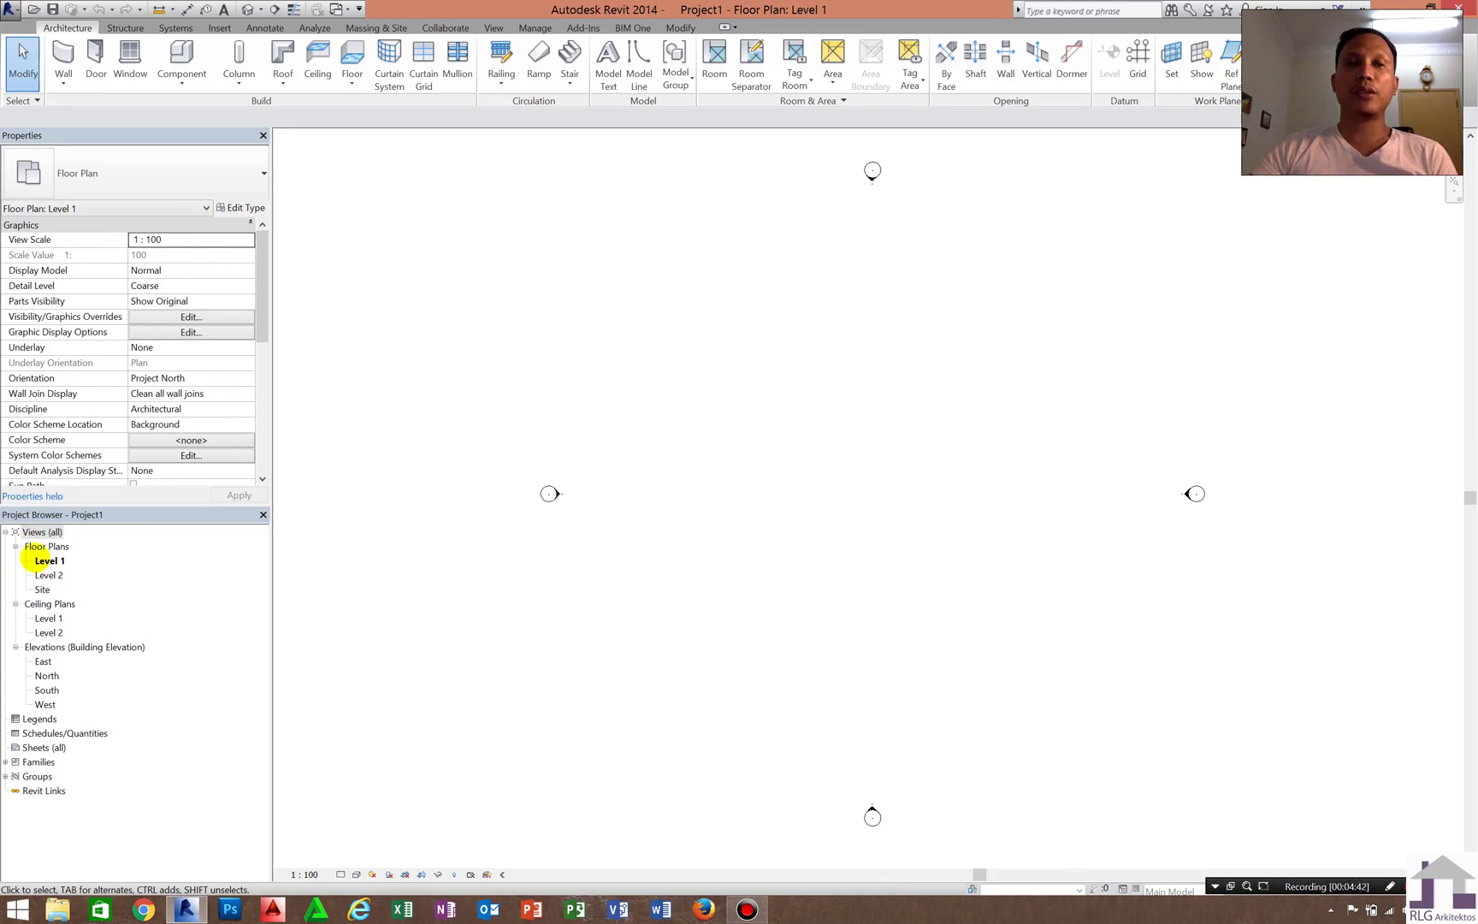
pyautogui.click(44, 560)
pyautogui.click(44, 646)
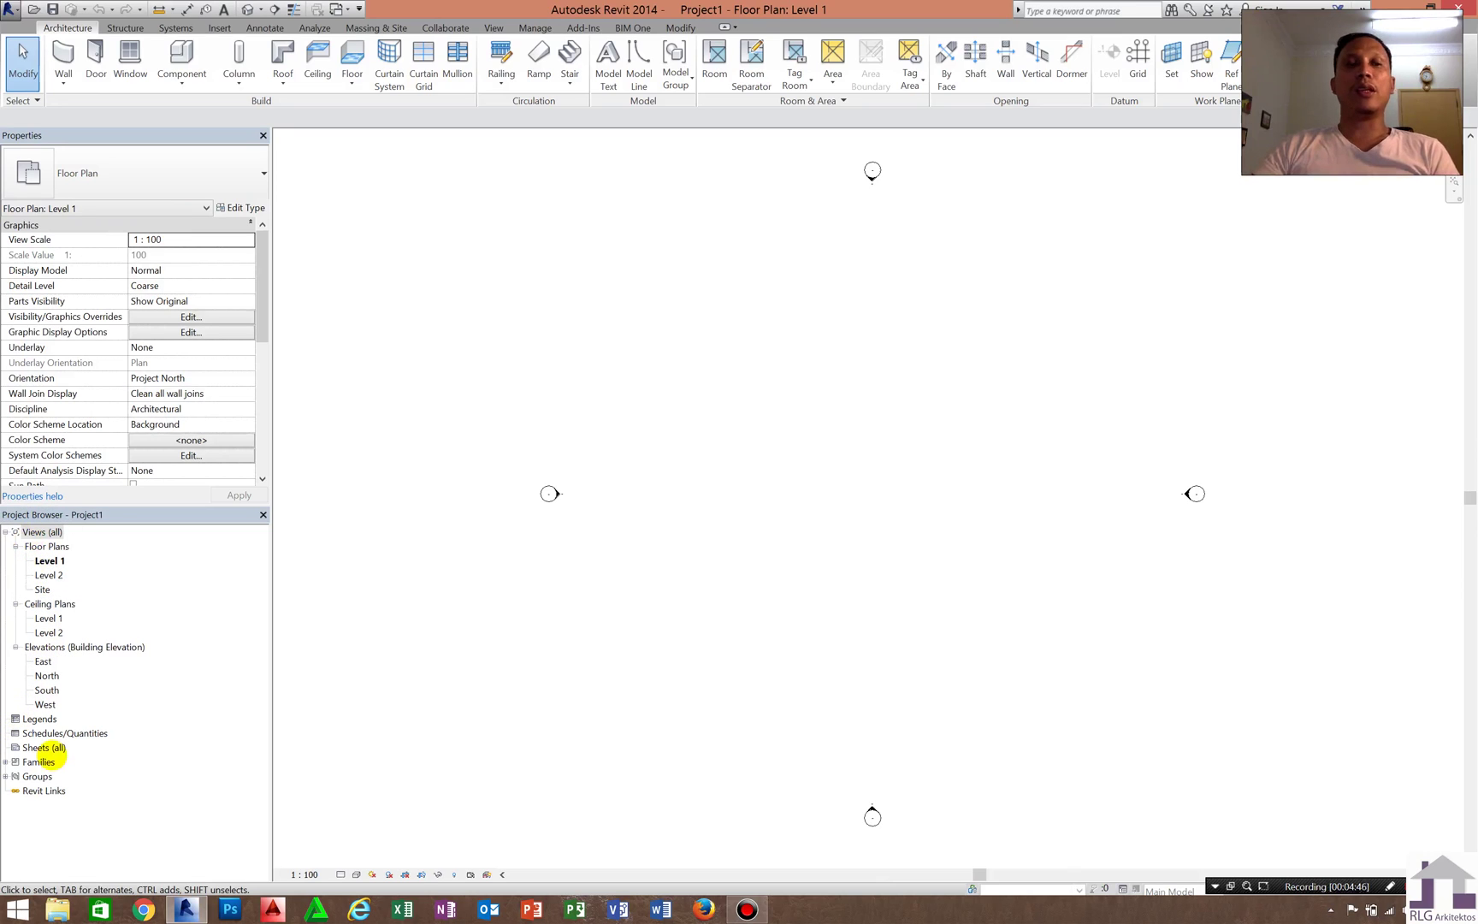
pyautogui.click(43, 752)
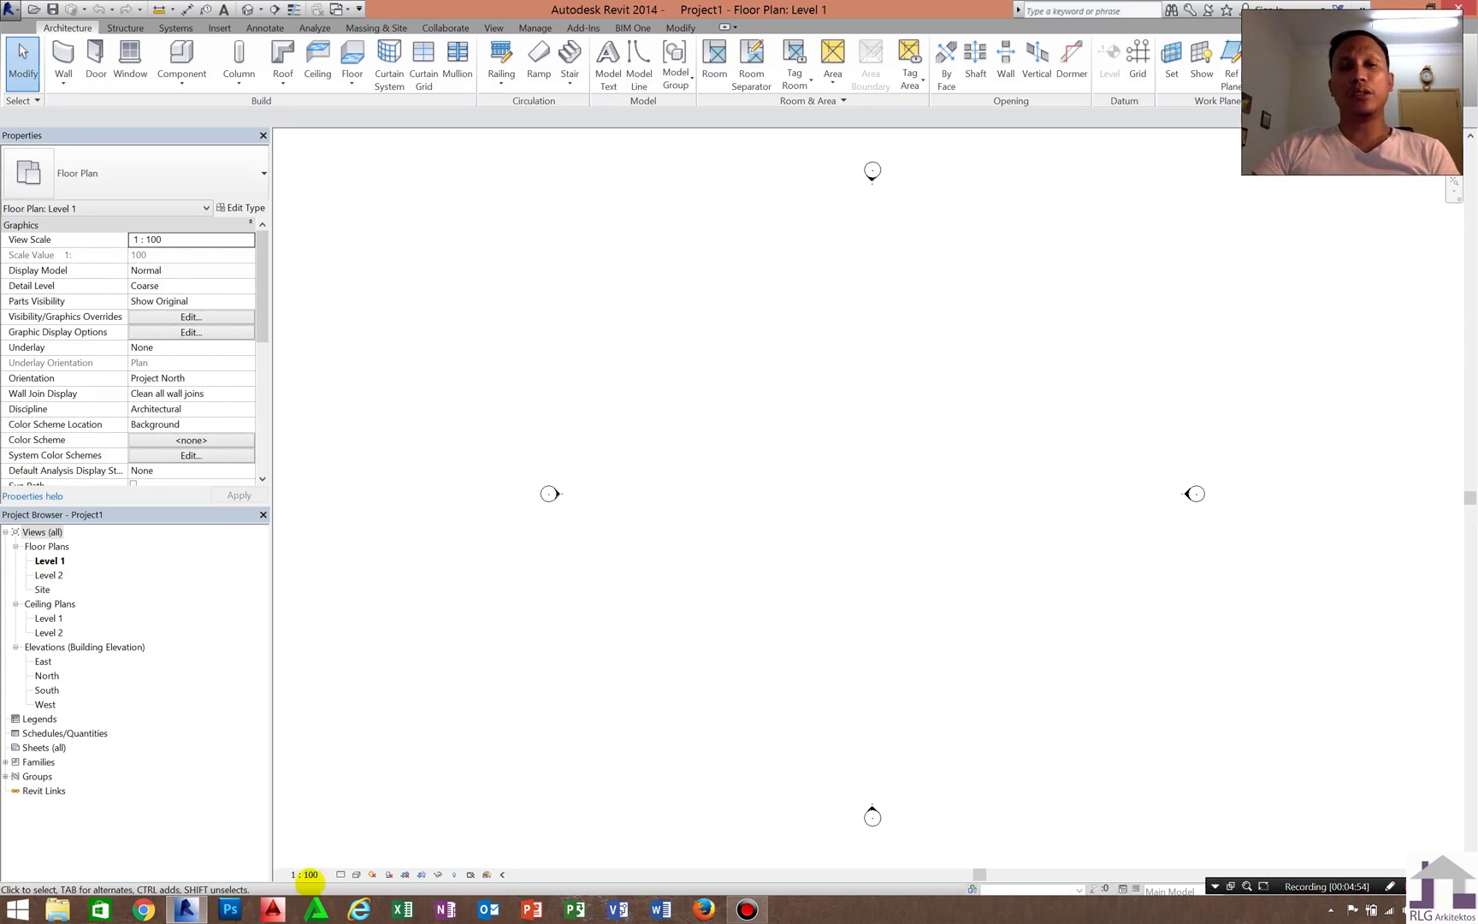
pyautogui.click(308, 874)
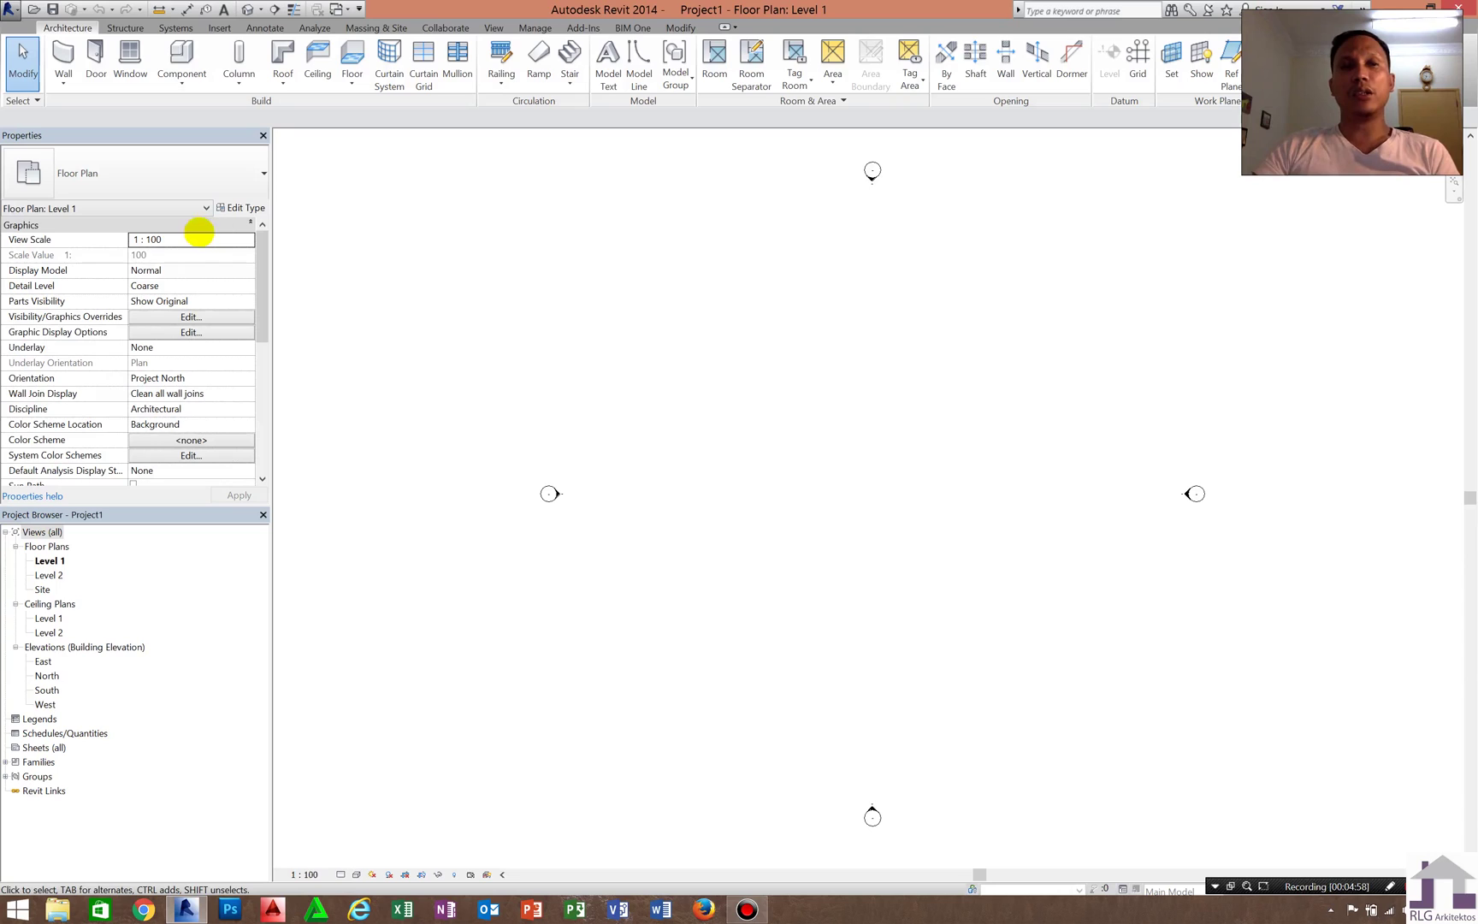
pyautogui.click(194, 240)
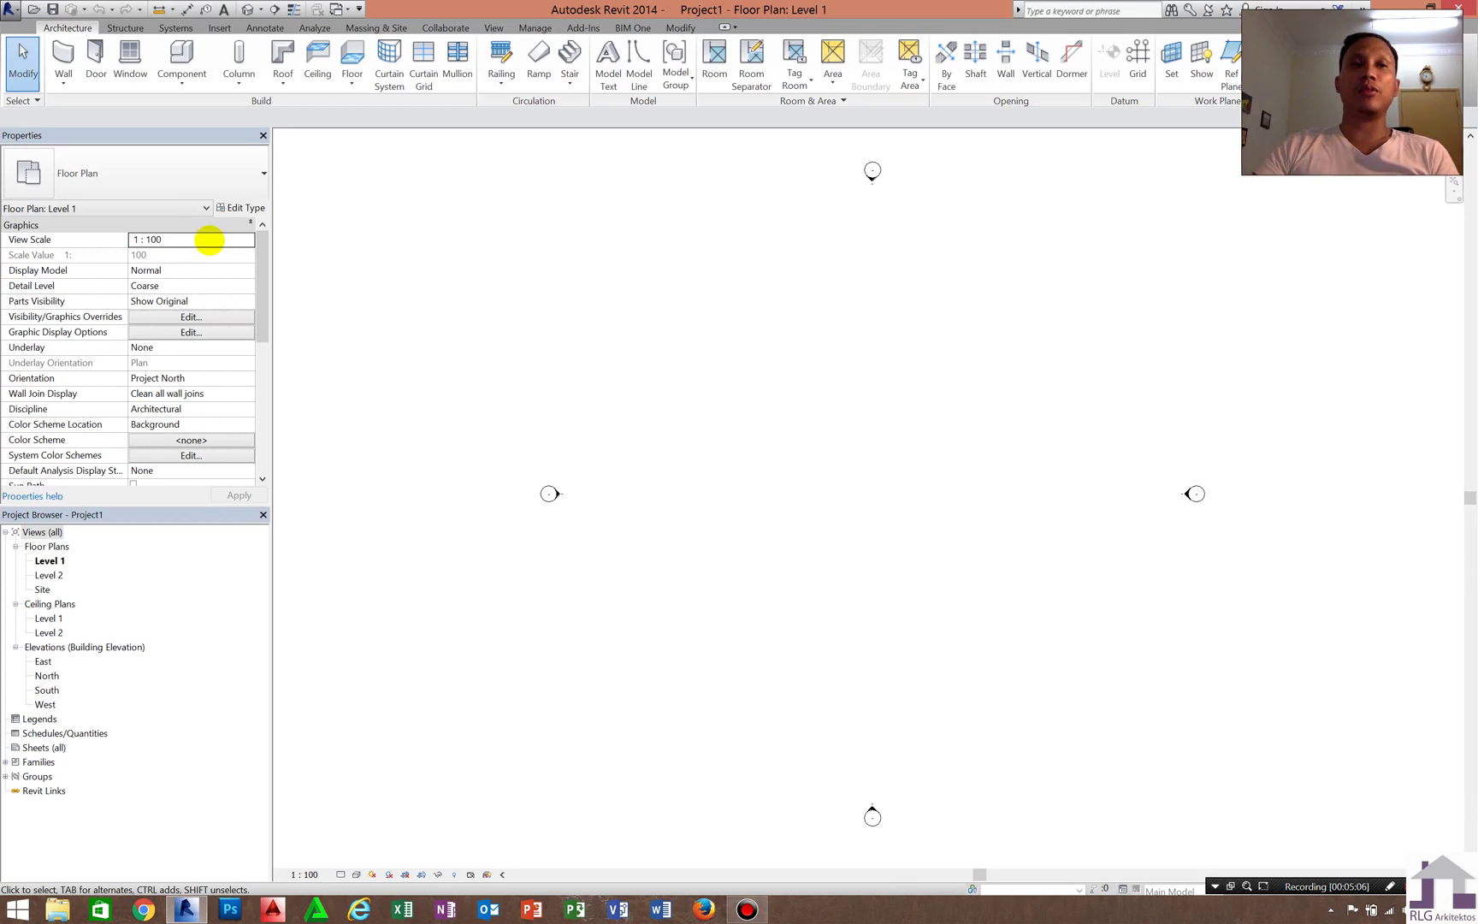
pyautogui.click(209, 240)
pyautogui.click(209, 240)
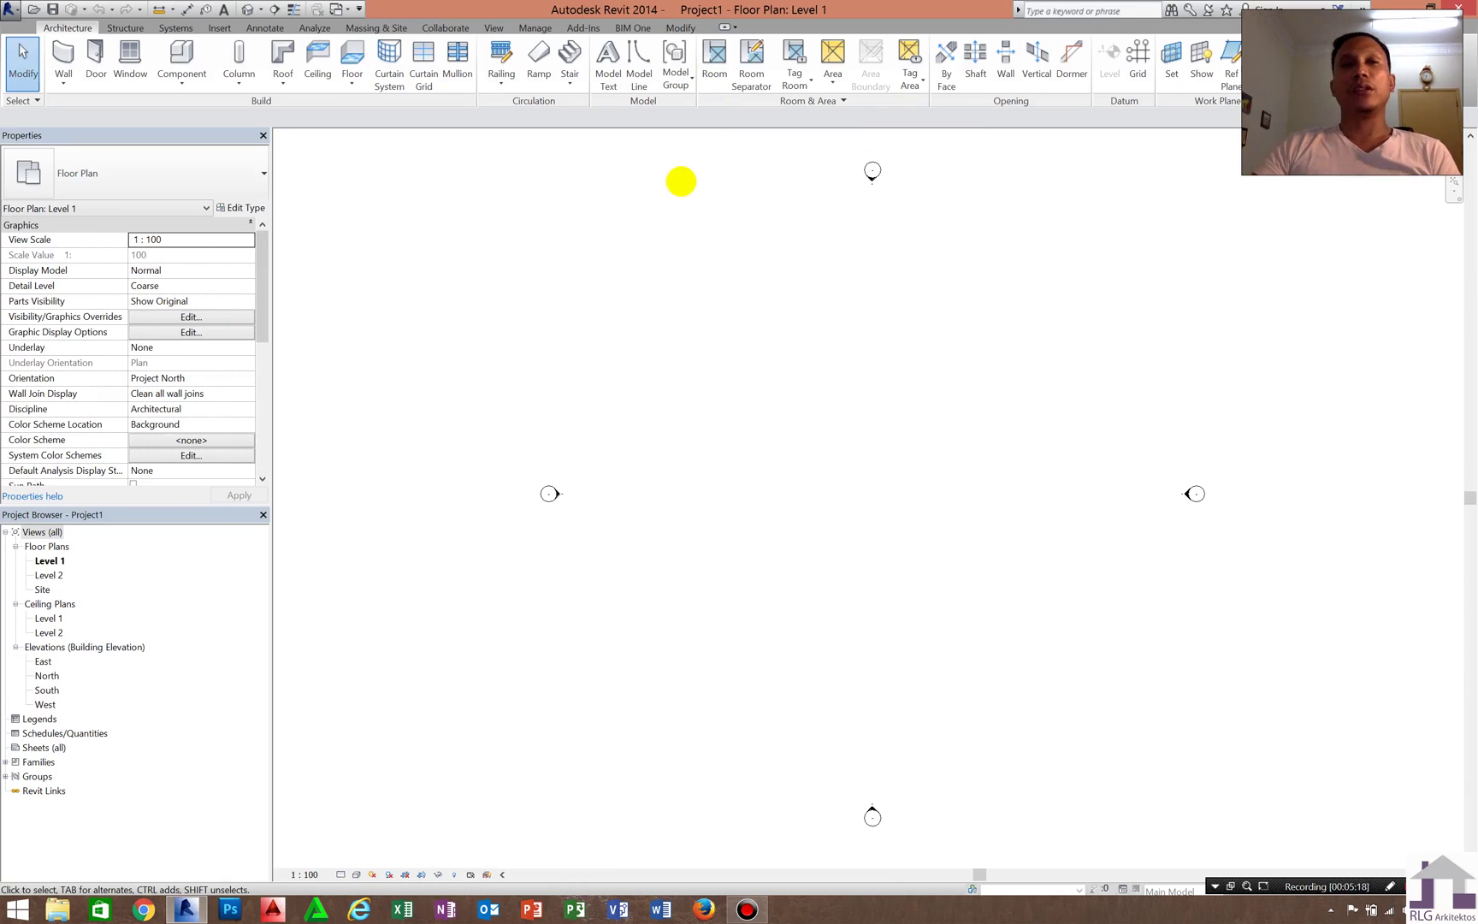
pyautogui.click(681, 180)
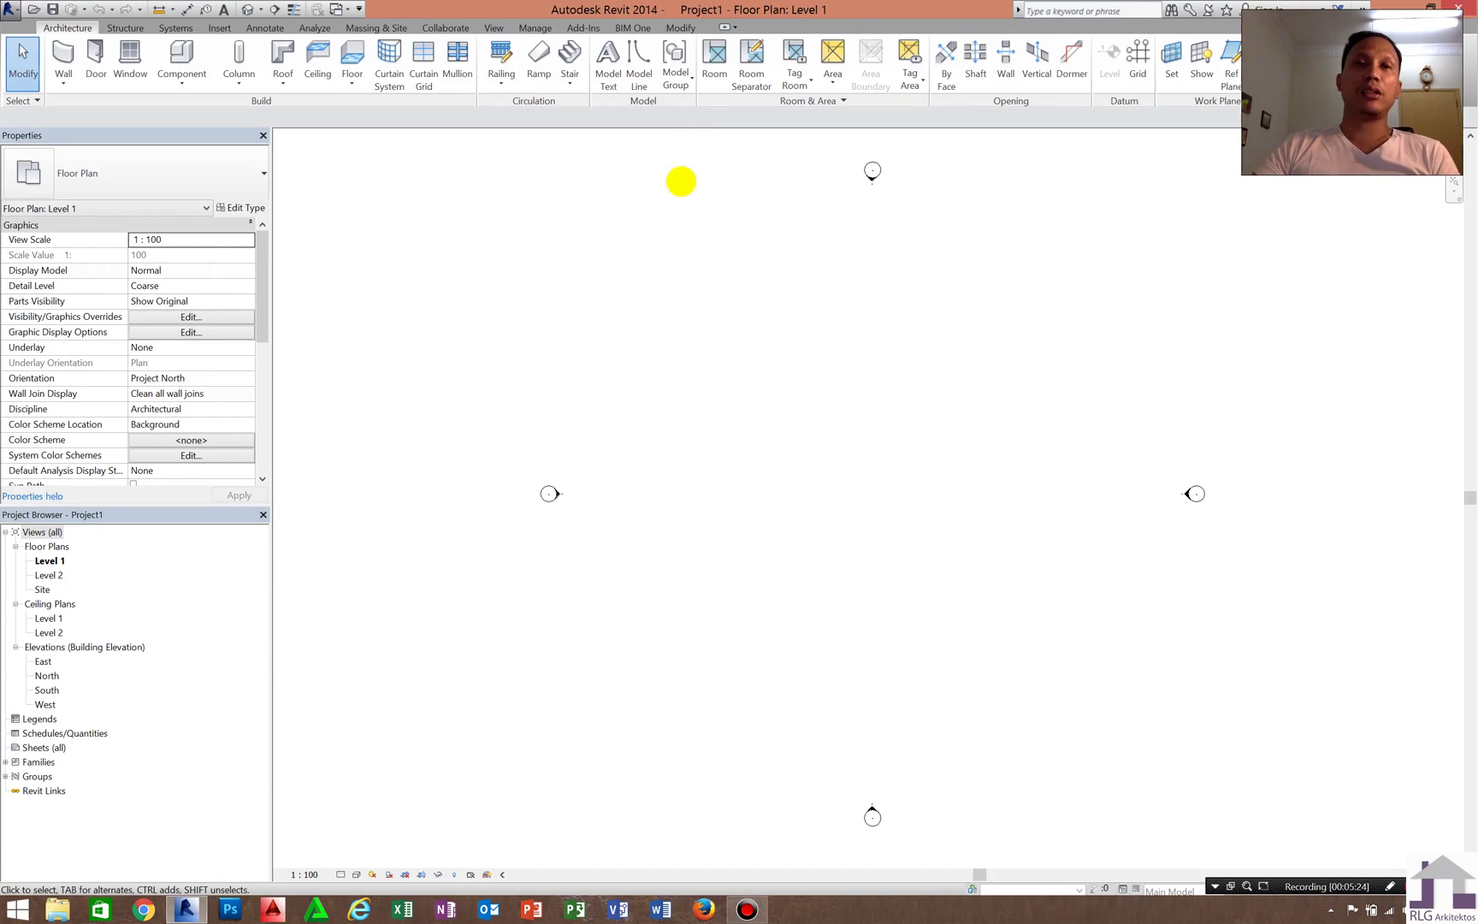
pyautogui.click(680, 180)
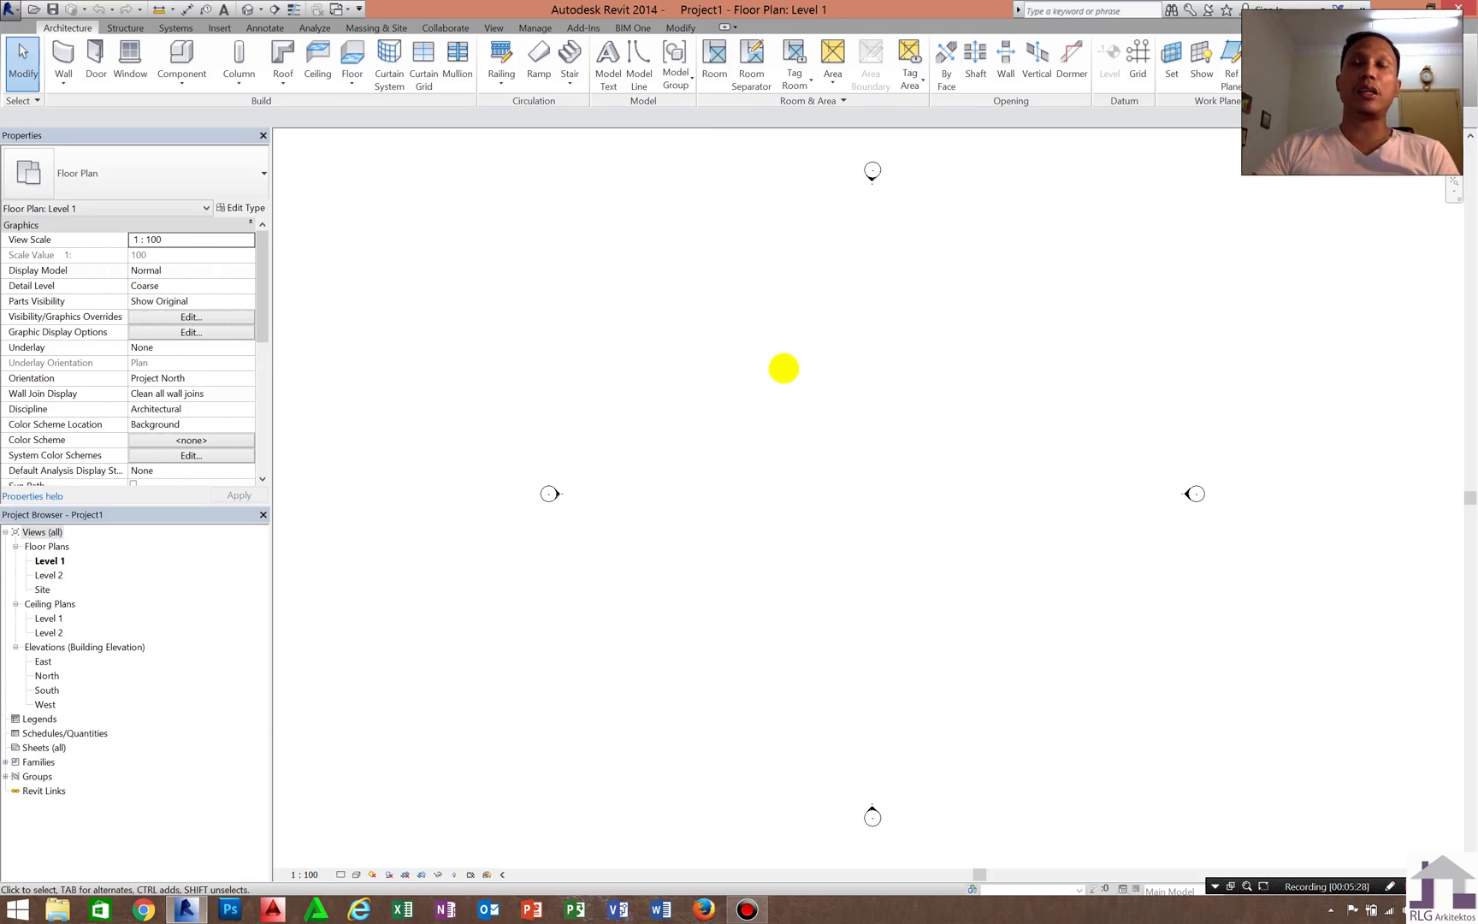
pyautogui.click(784, 367)
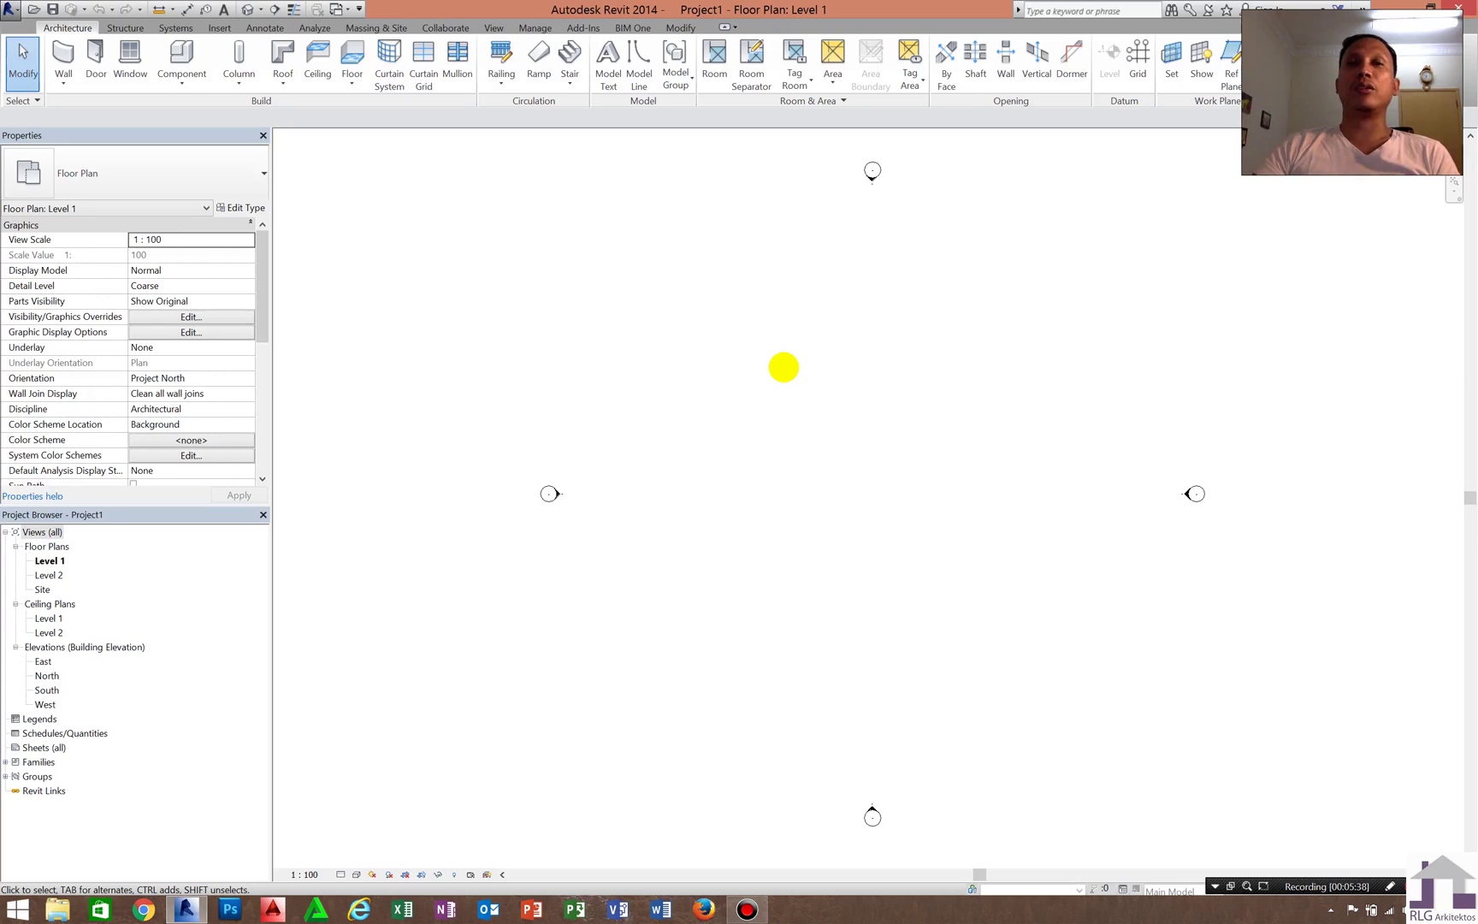
pyautogui.click(784, 367)
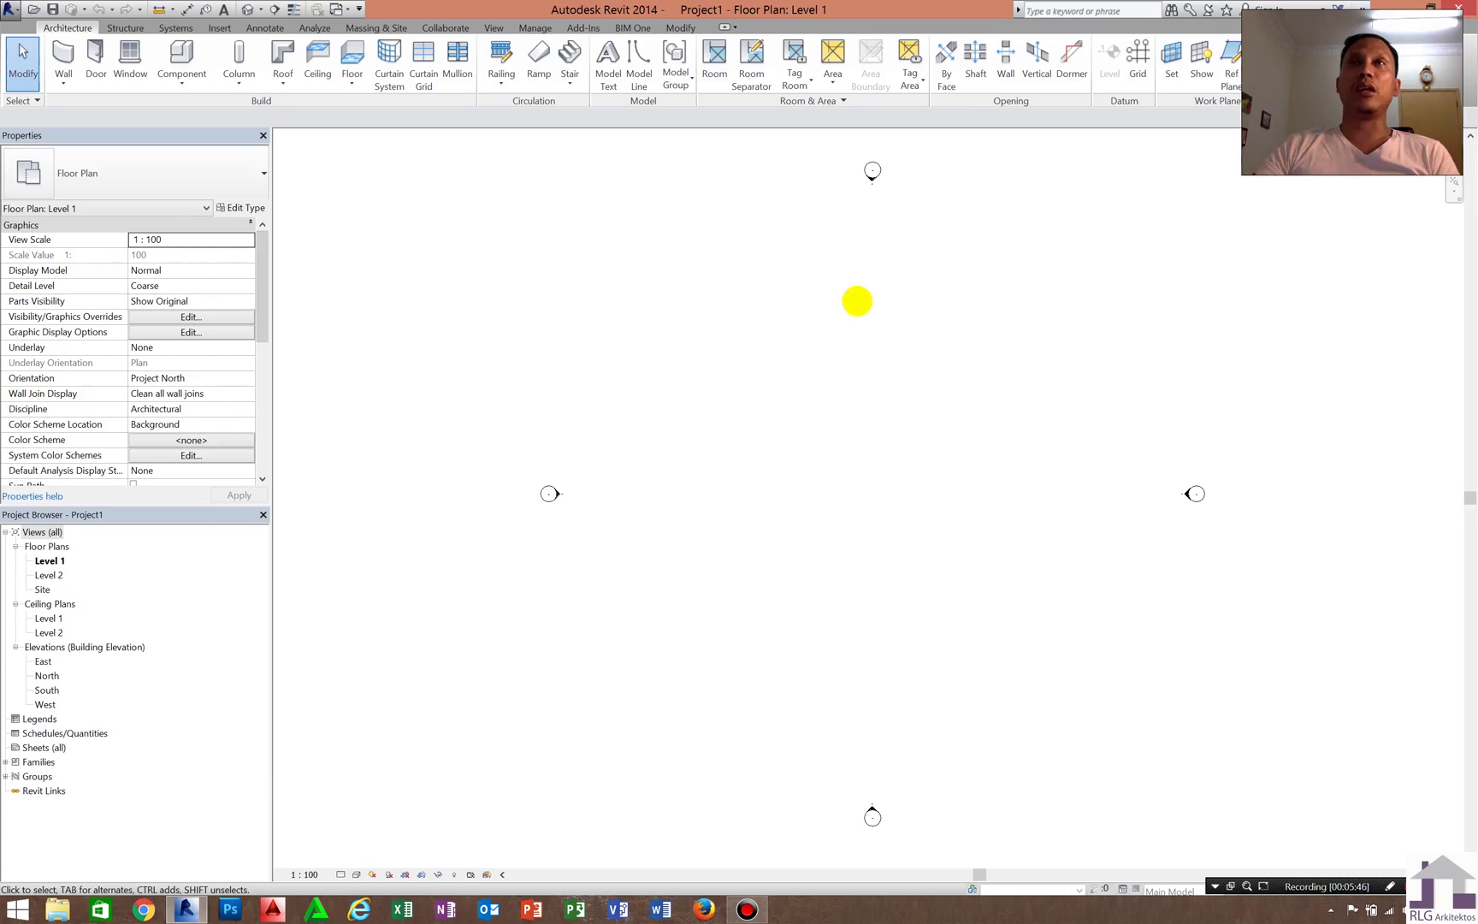
pyautogui.click(857, 300)
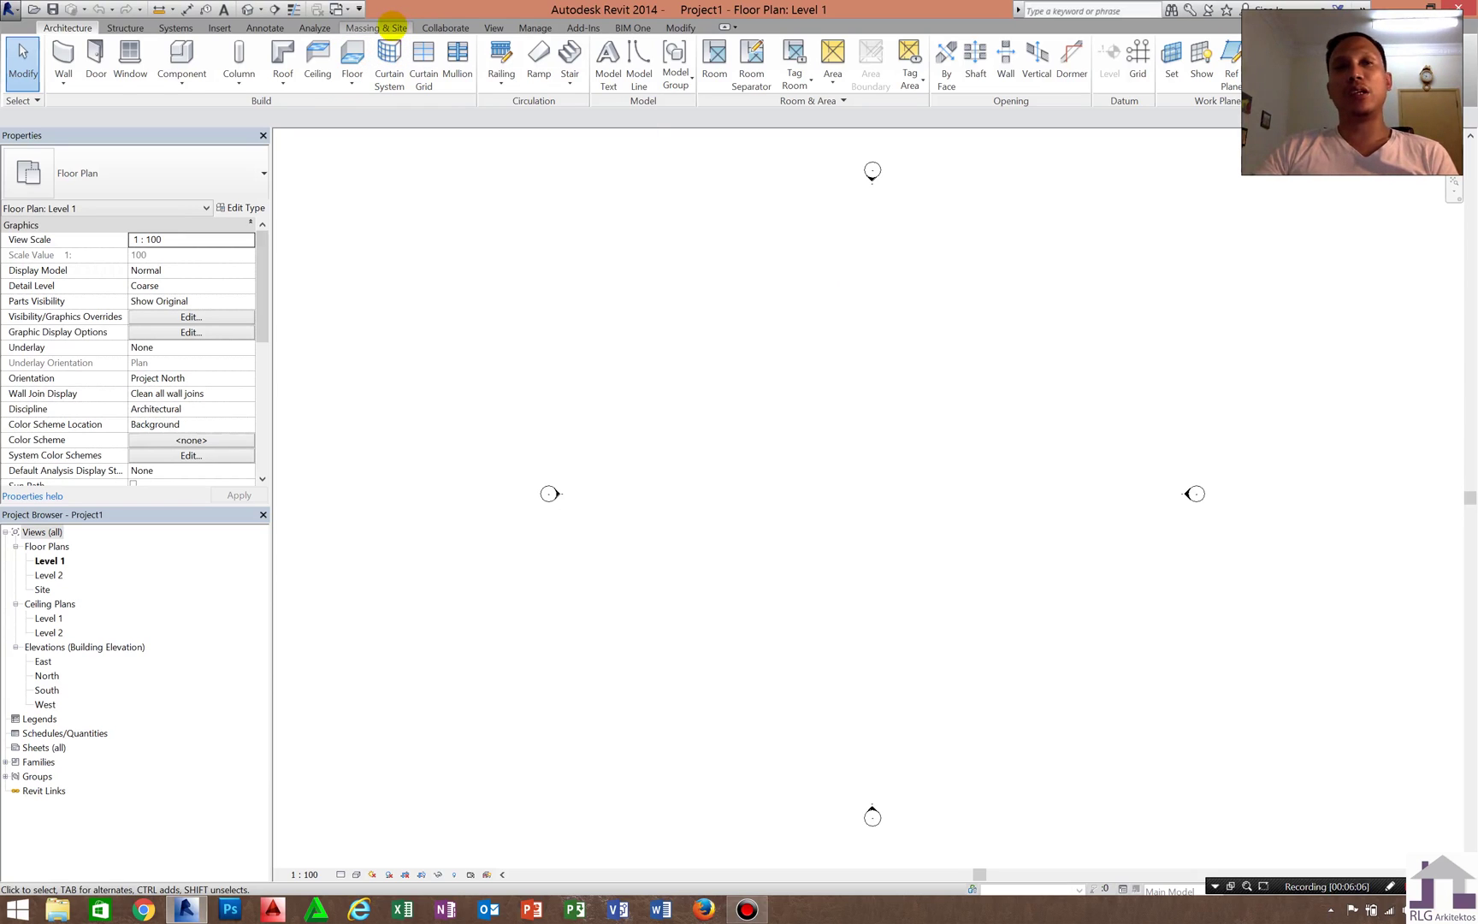
# Examine the massing and site tools and the four elevation markers around the Level 1 floor plan
pyautogui.click(387, 25)
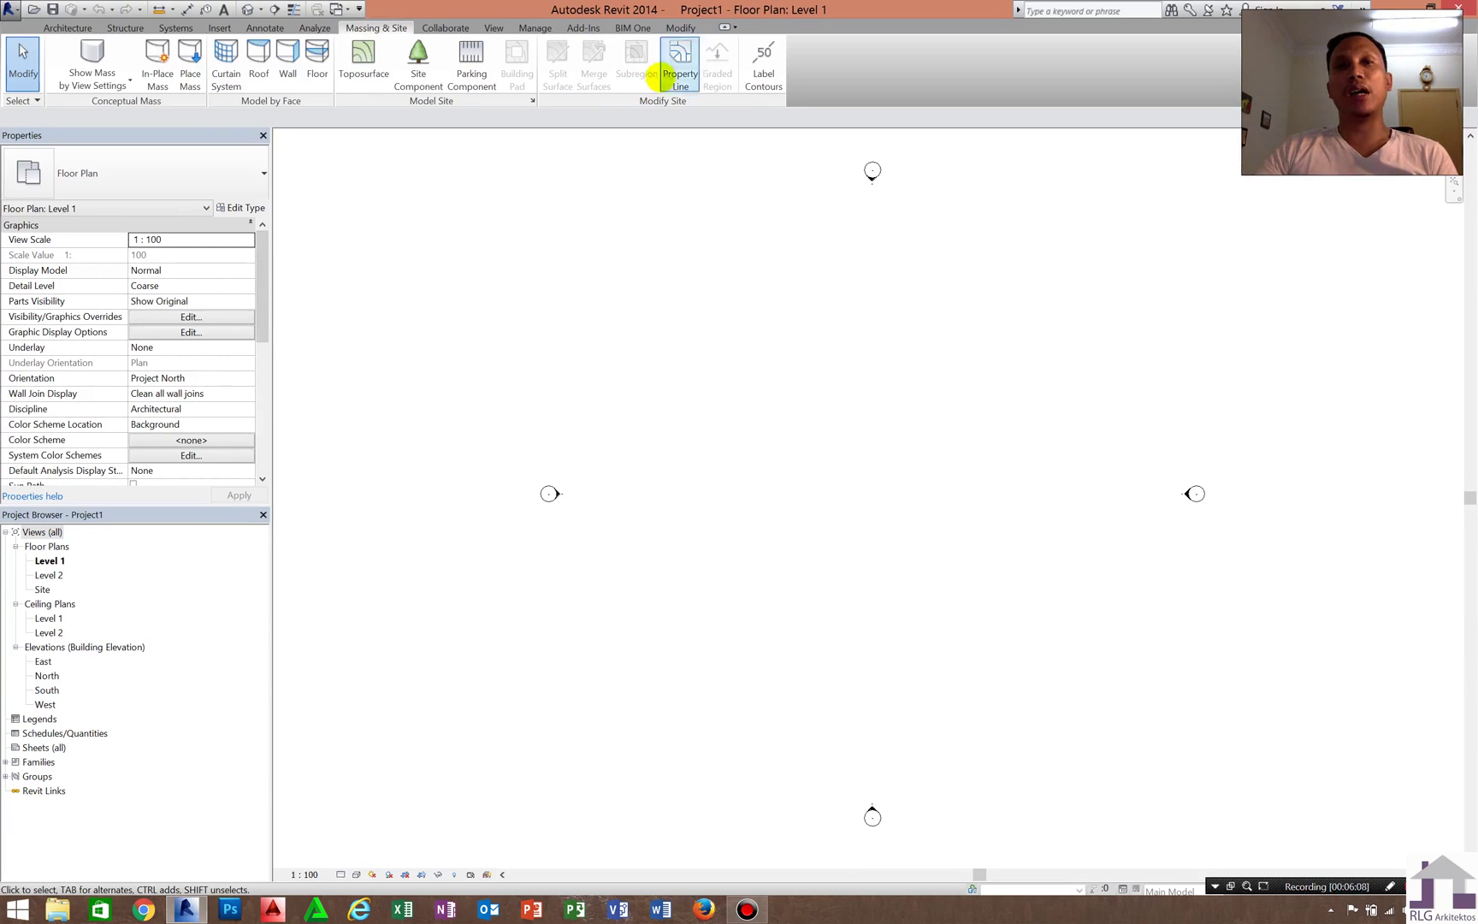
pyautogui.click(681, 53)
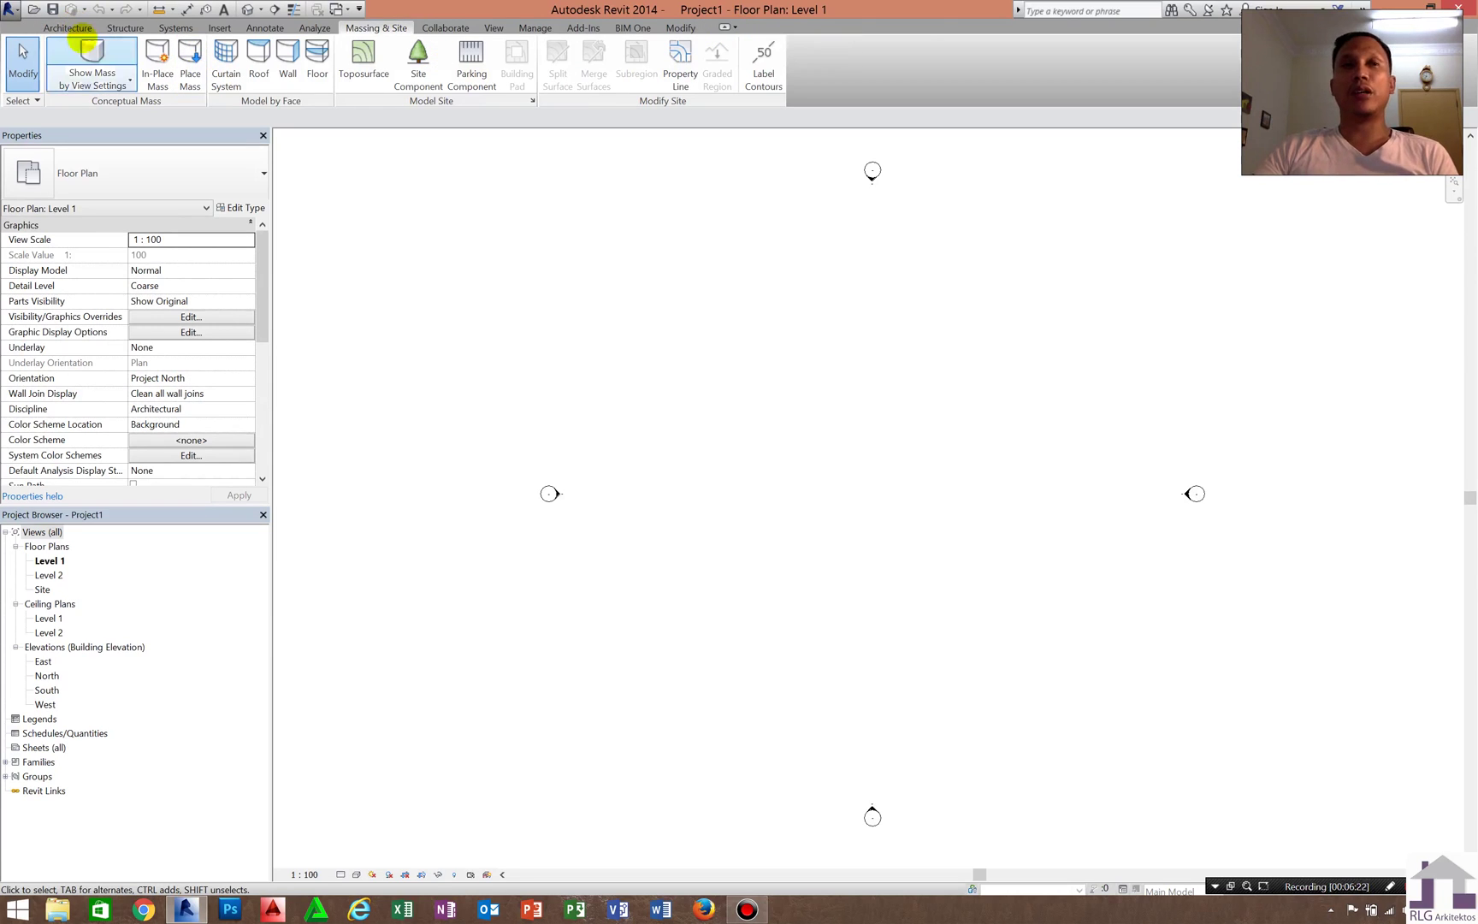
pyautogui.click(68, 29)
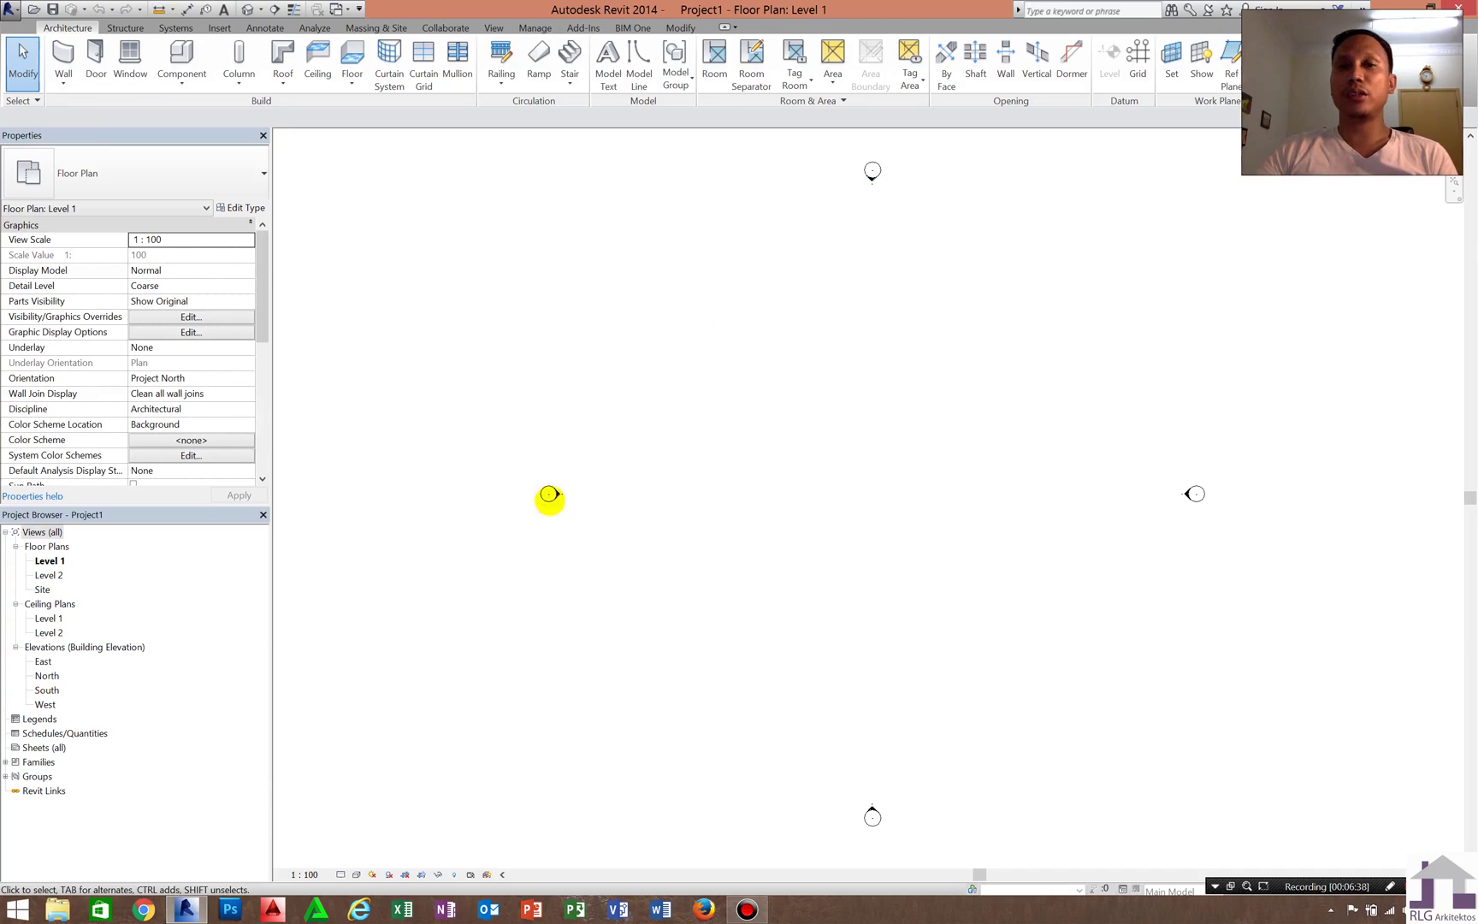
pyautogui.click(549, 494)
pyautogui.click(824, 726)
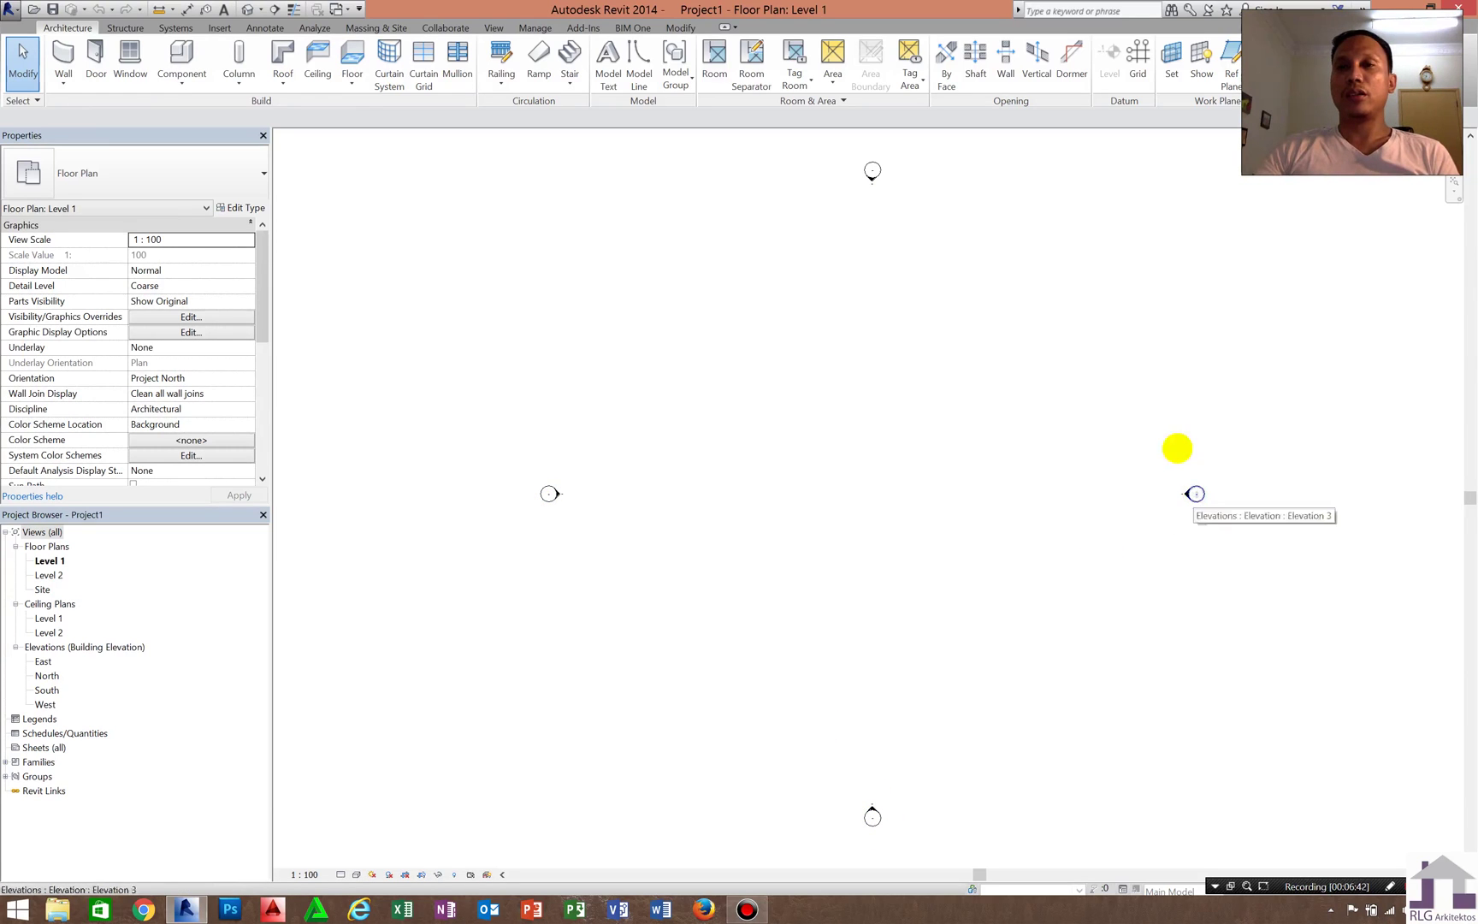
pyautogui.click(887, 168)
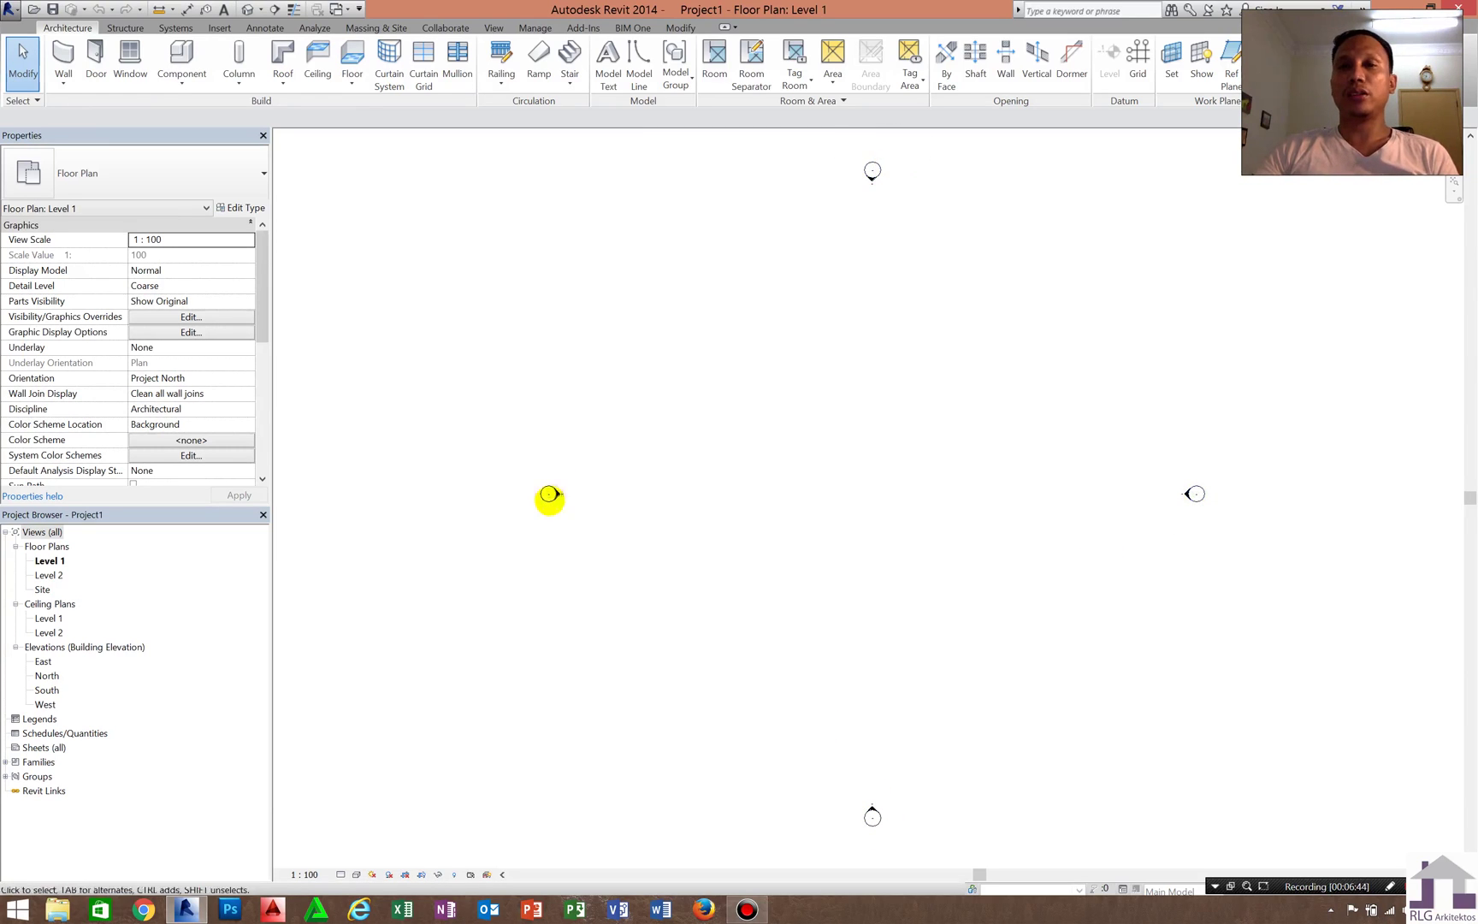
pyautogui.click(549, 494)
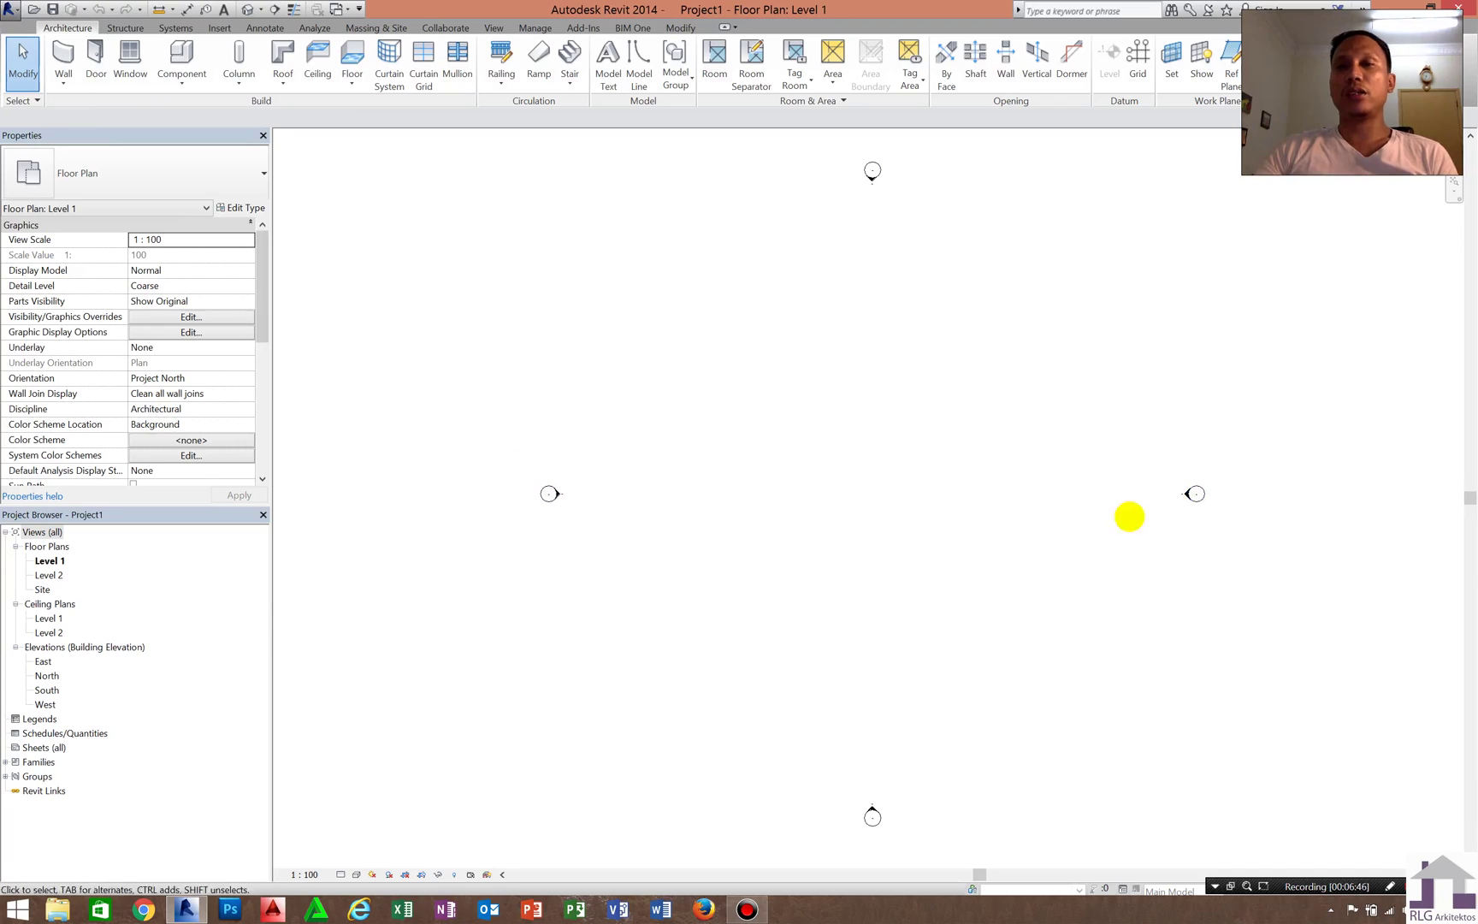
pyautogui.click(1185, 498)
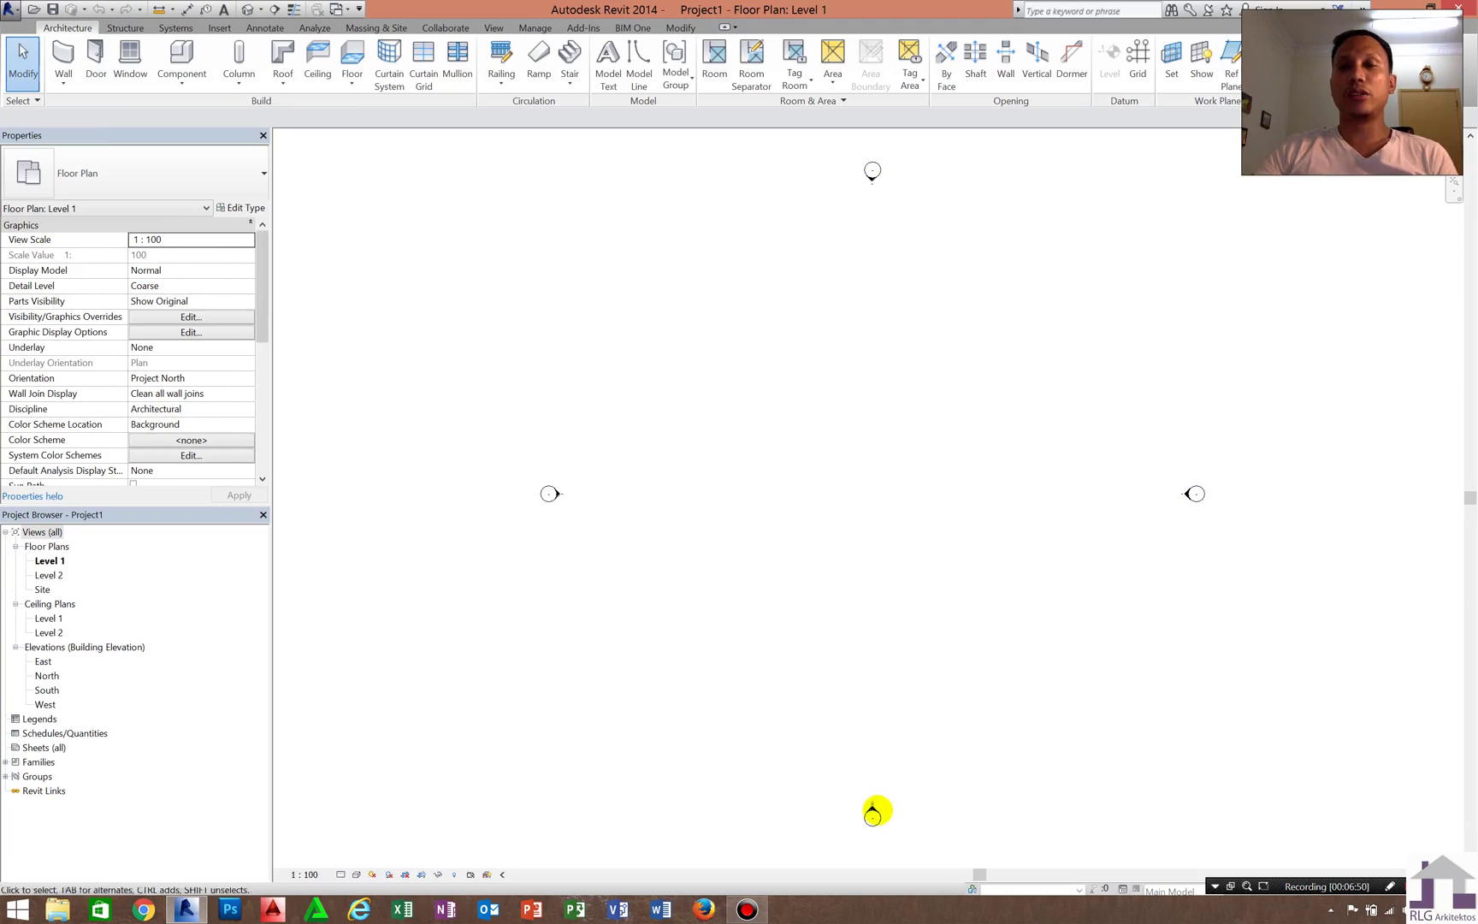
pyautogui.click(874, 809)
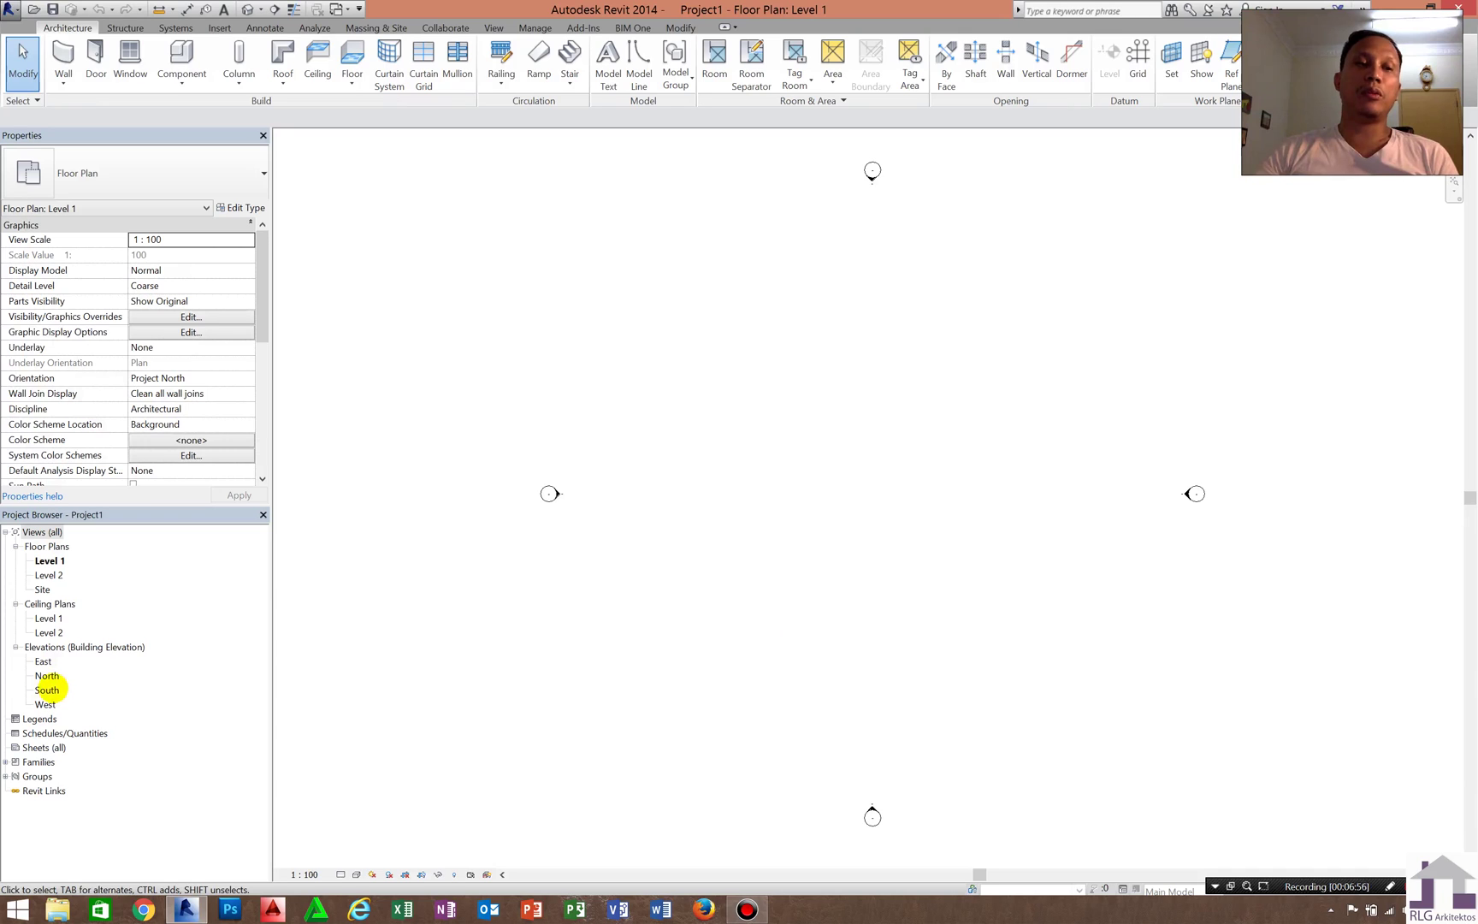
# Open the South elevation and examine the Level 1 and Level 2 lines
pyautogui.click(47, 690)
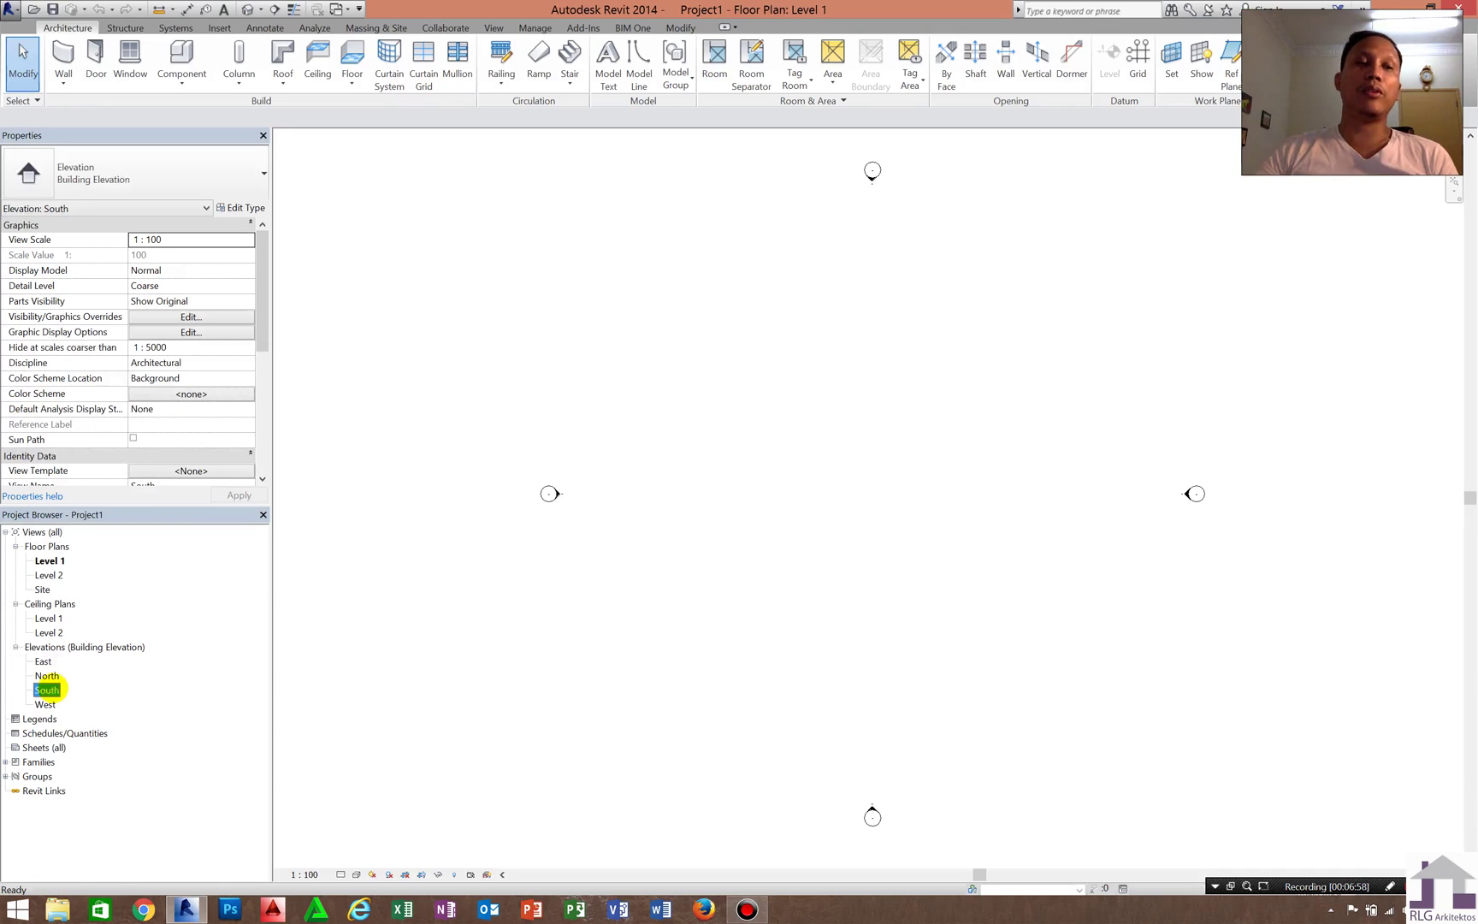
pyautogui.doubleClick(47, 689)
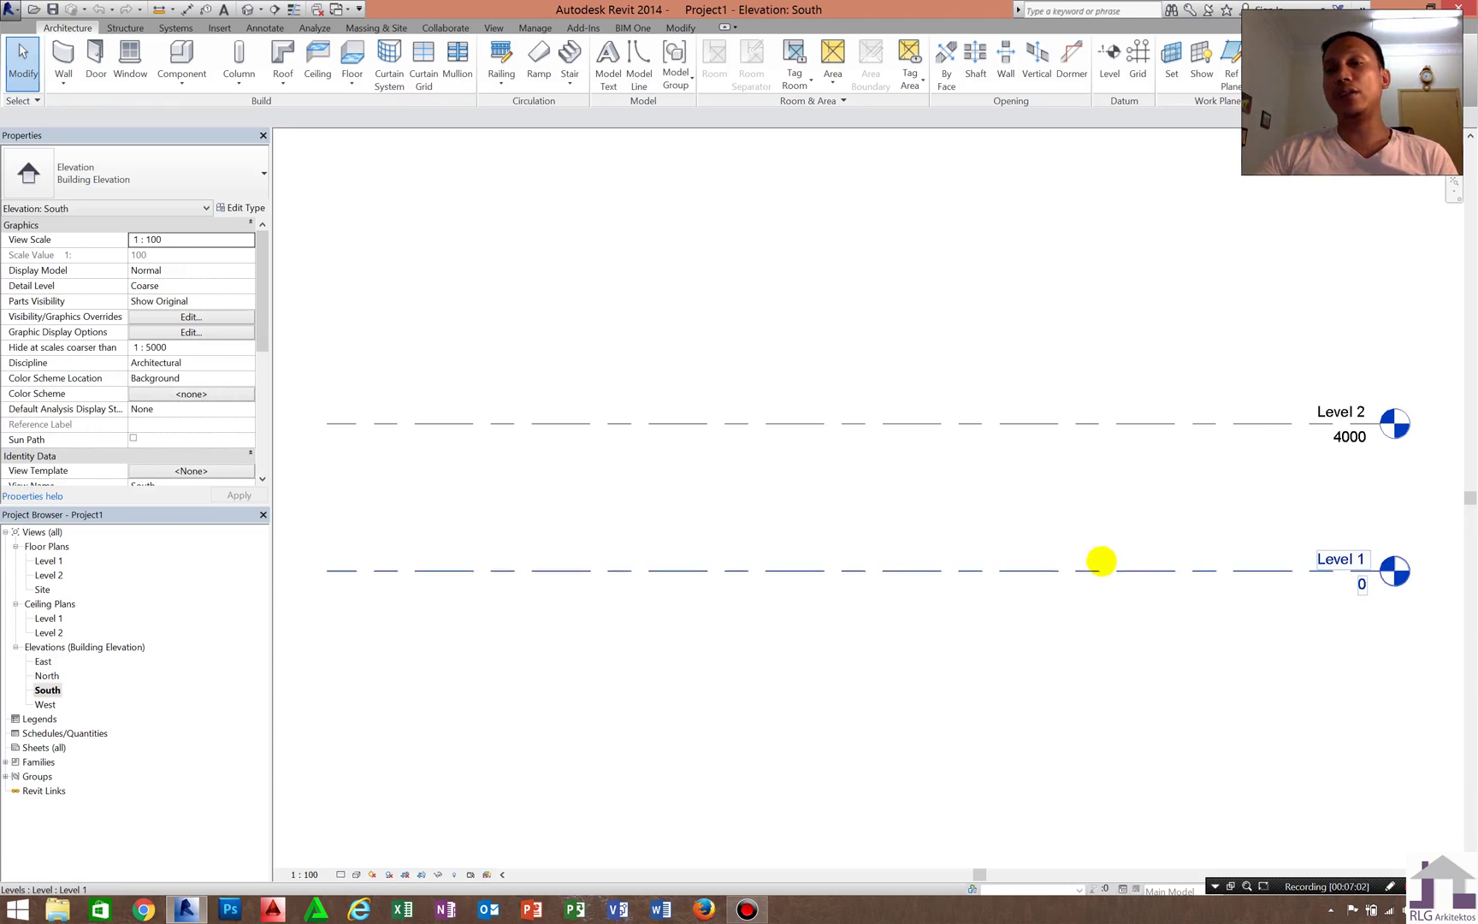
pyautogui.click(1119, 569)
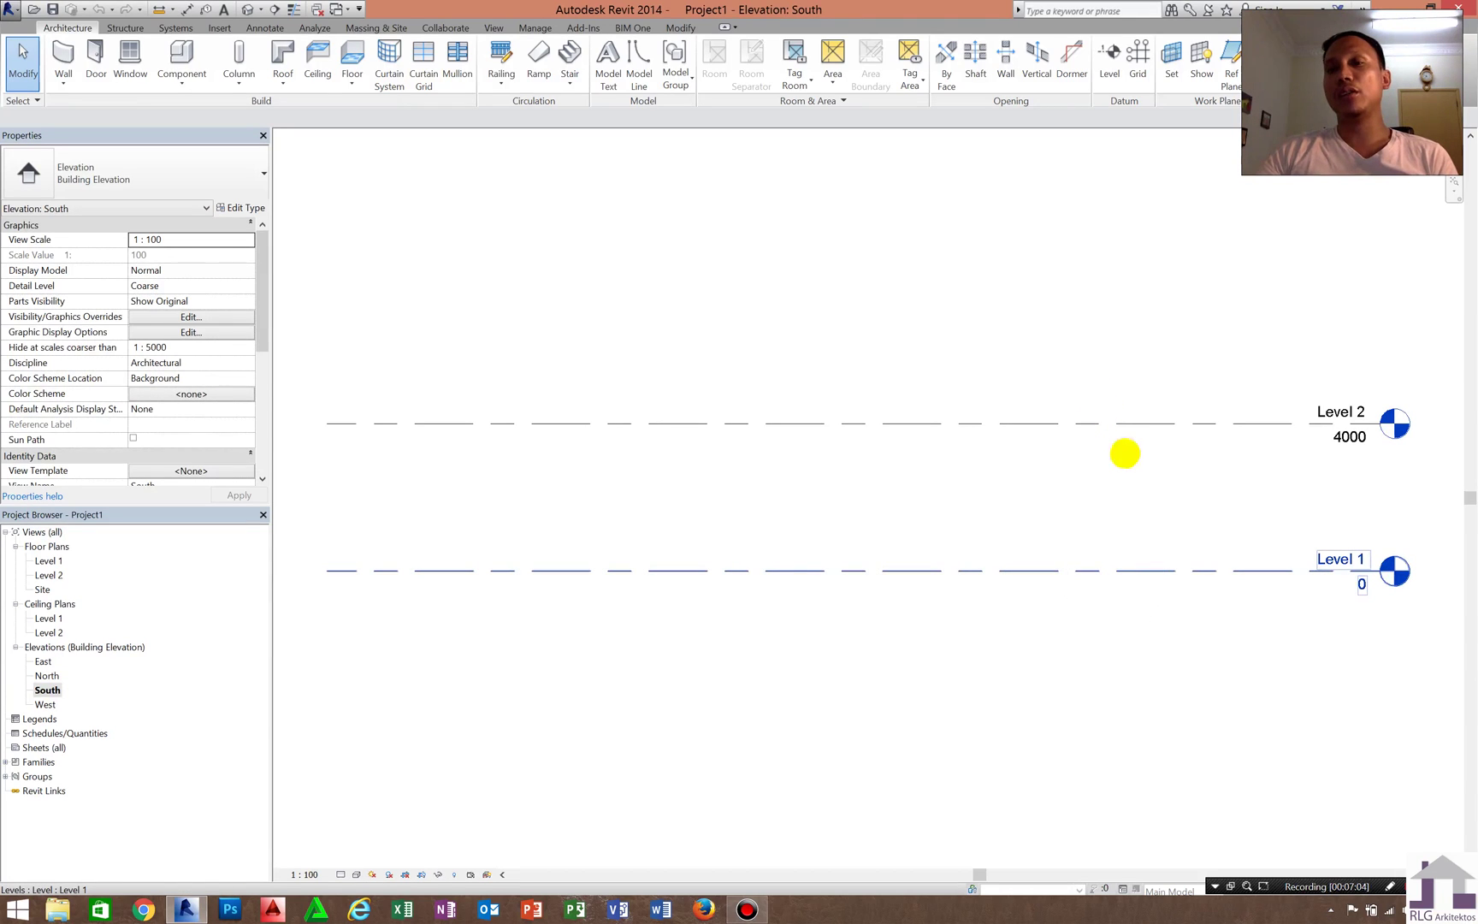
pyautogui.click(1118, 423)
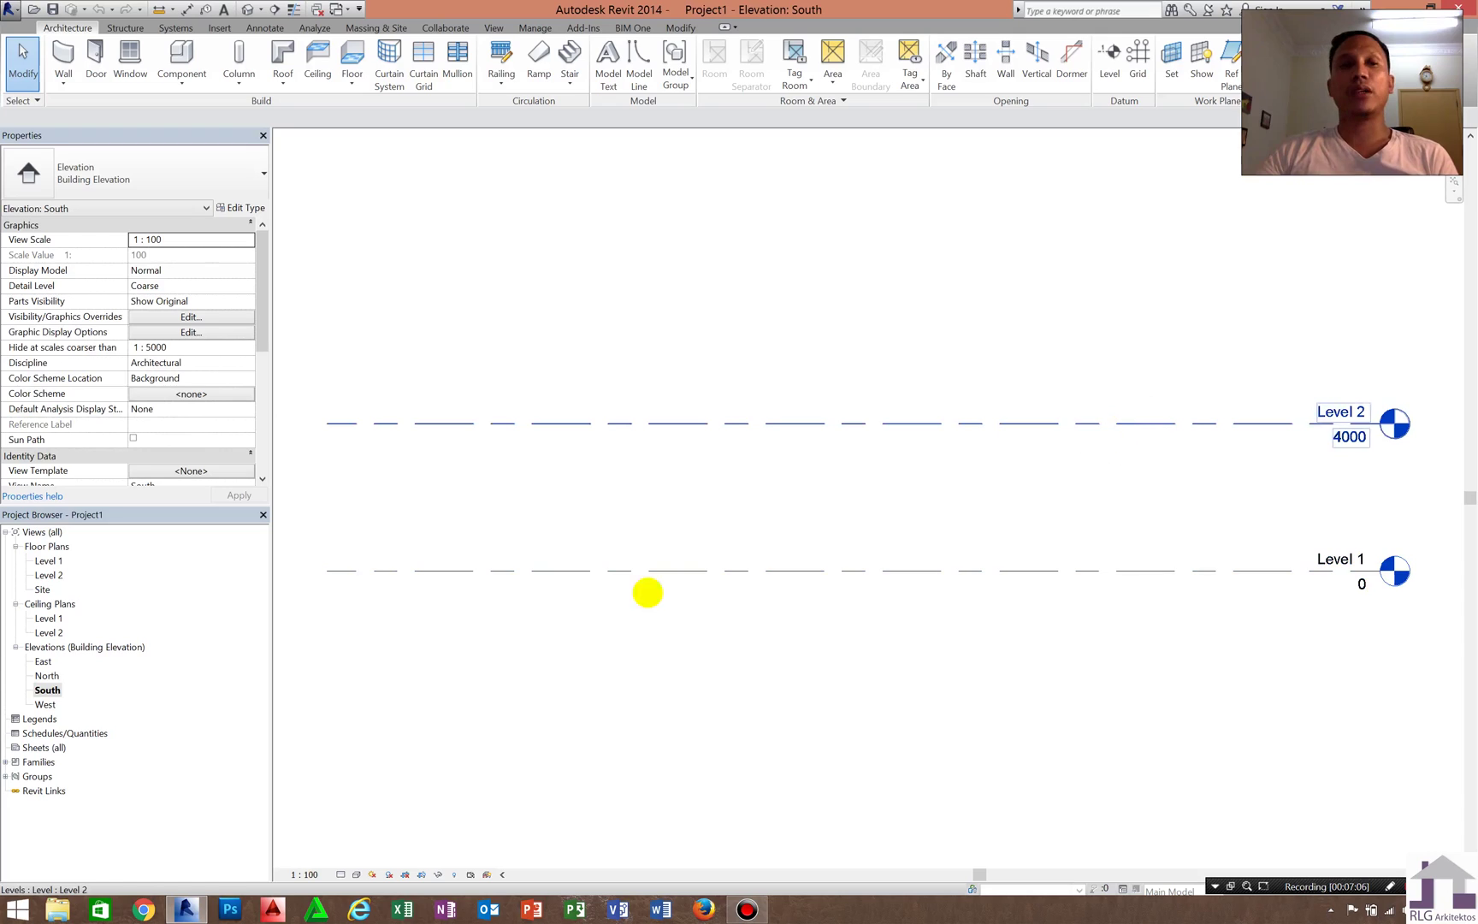
pyautogui.click(647, 591)
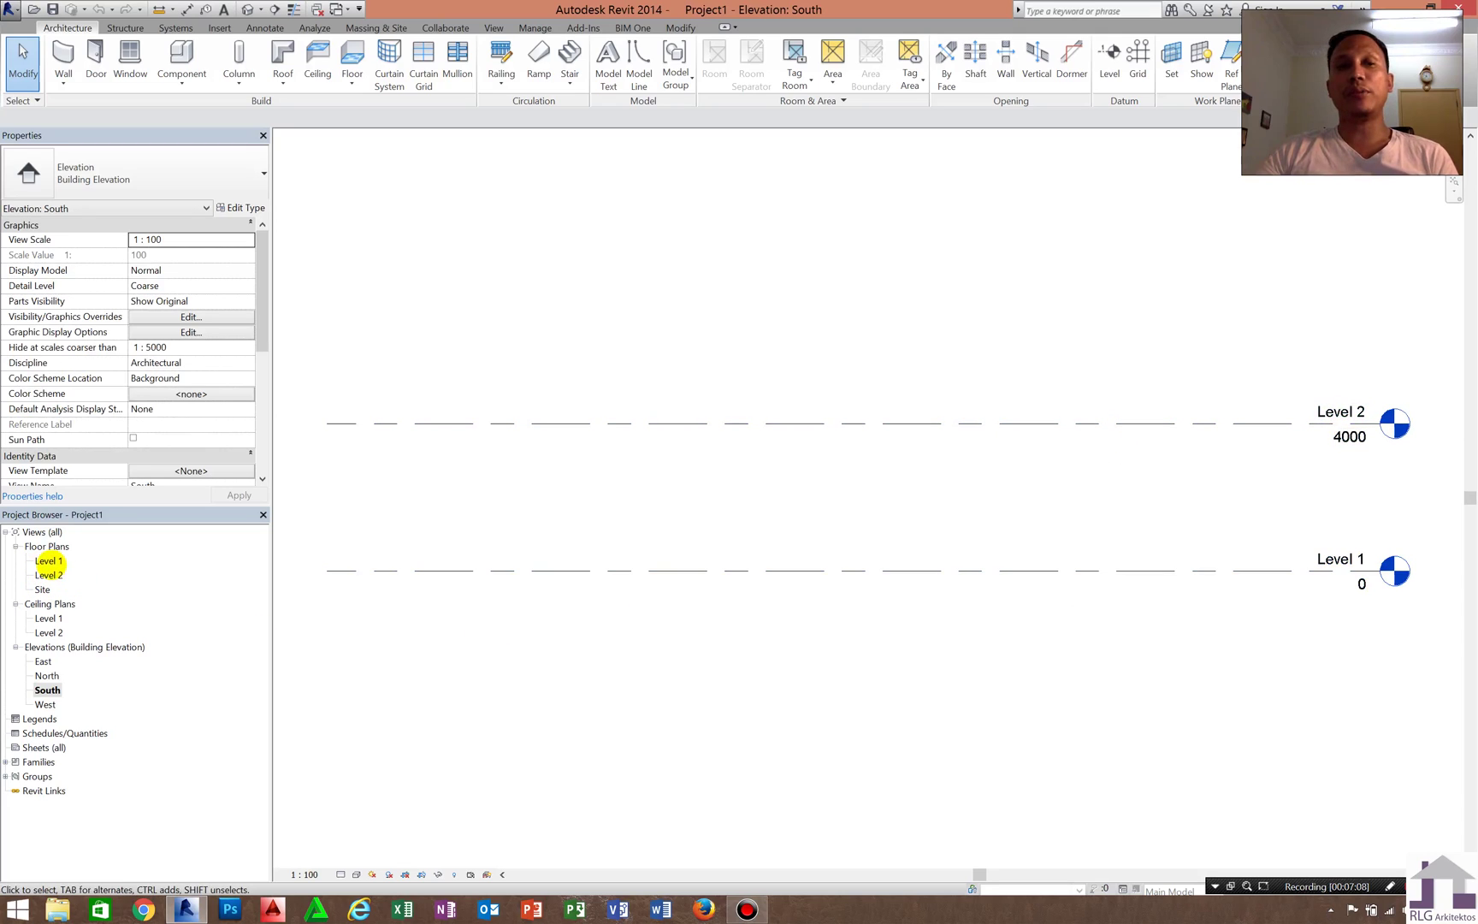
# View the Level 1 floor plan and select the Level 2 floor plan in the project's view list
pyautogui.doubleClick(50, 561)
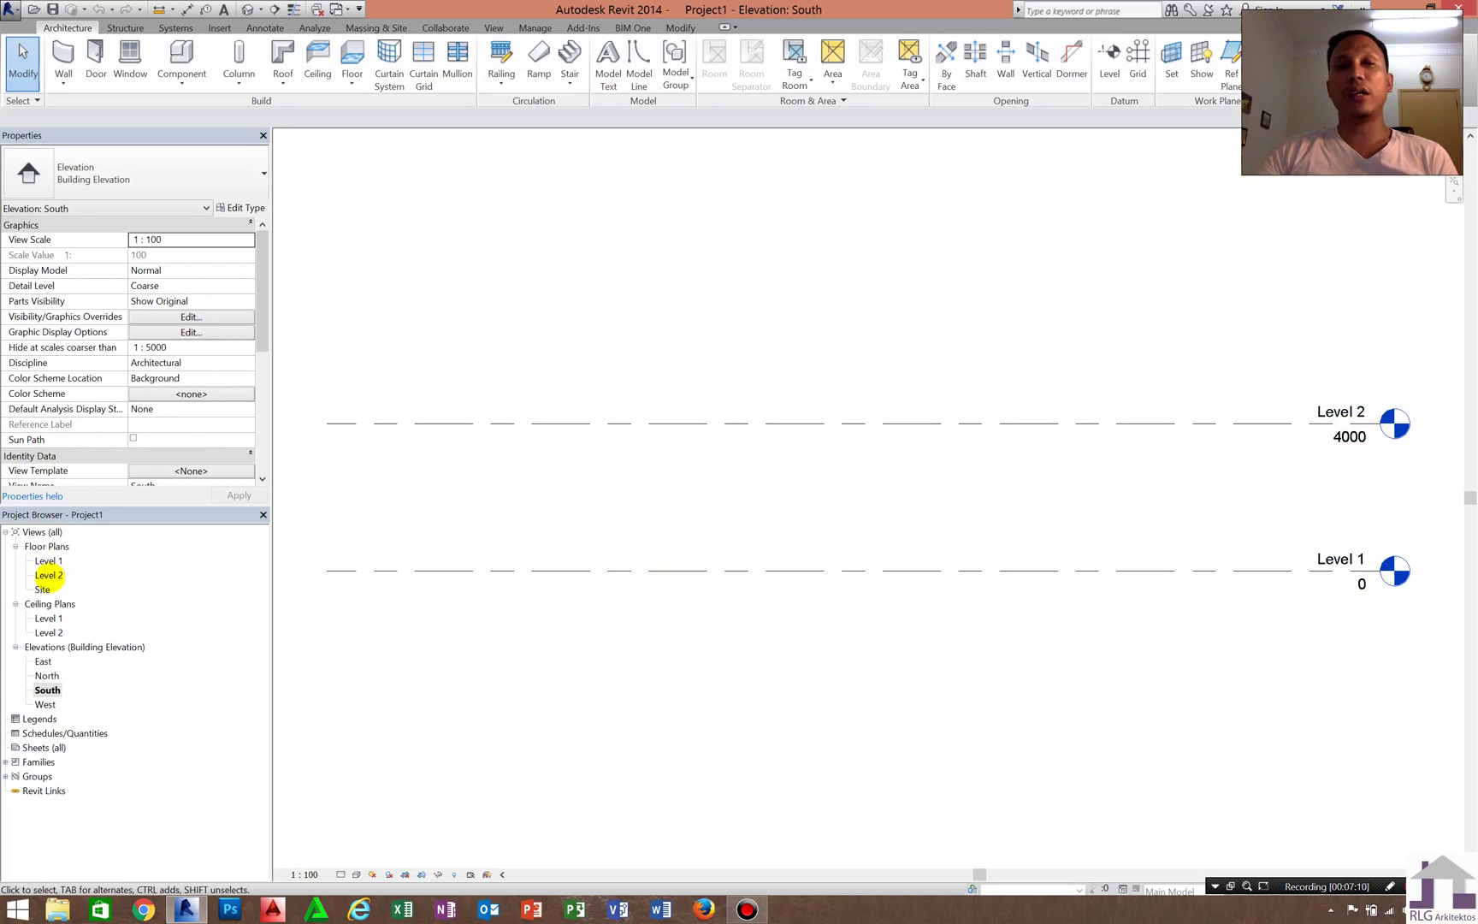
pyautogui.doubleClick(49, 575)
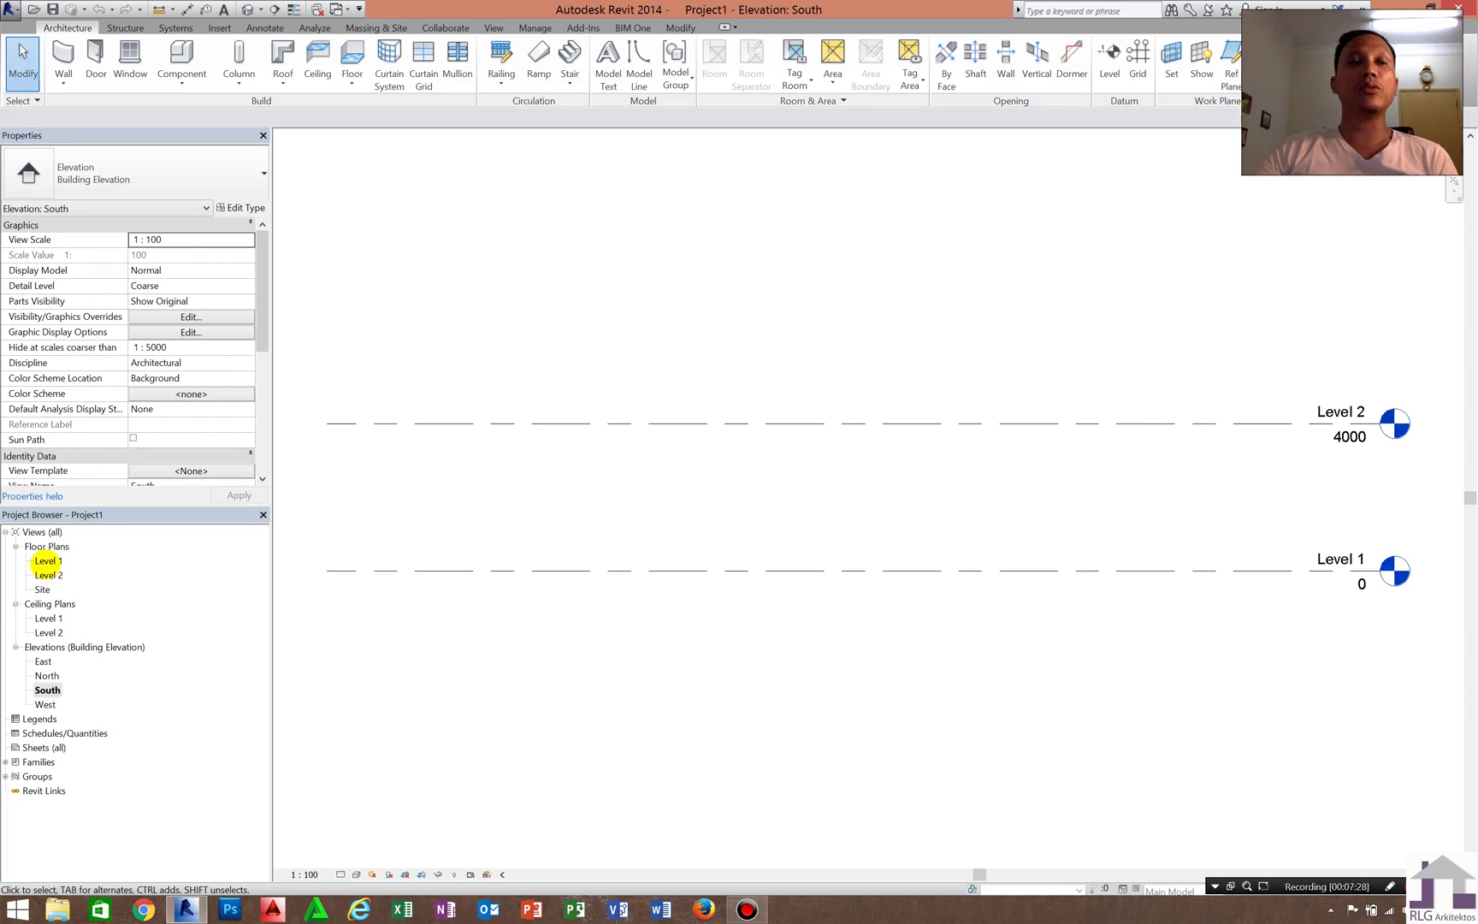
pyautogui.doubleClick(45, 561)
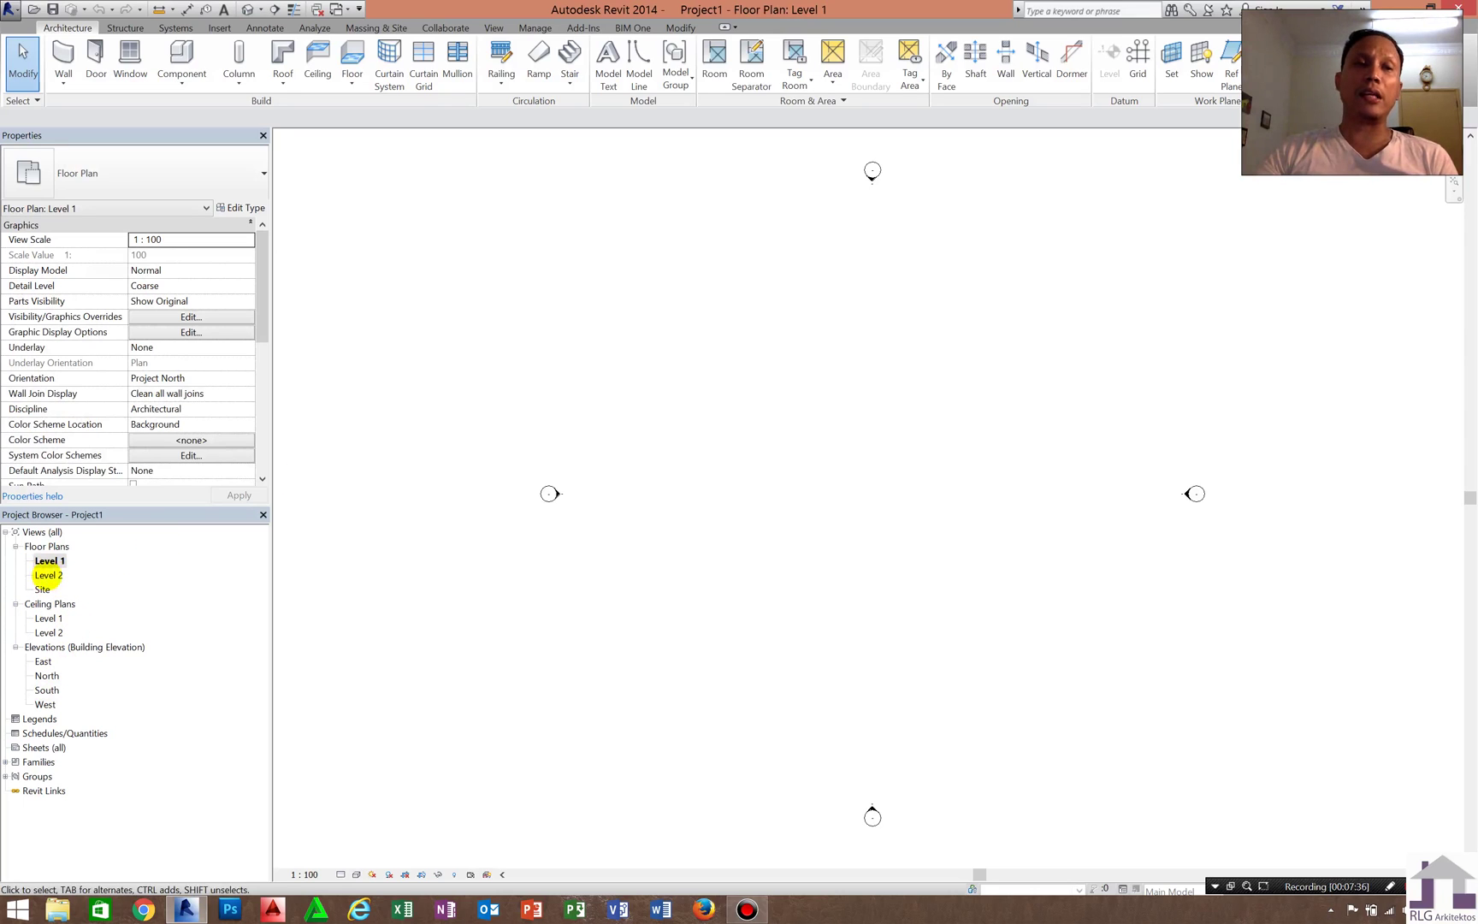
pyautogui.click(48, 575)
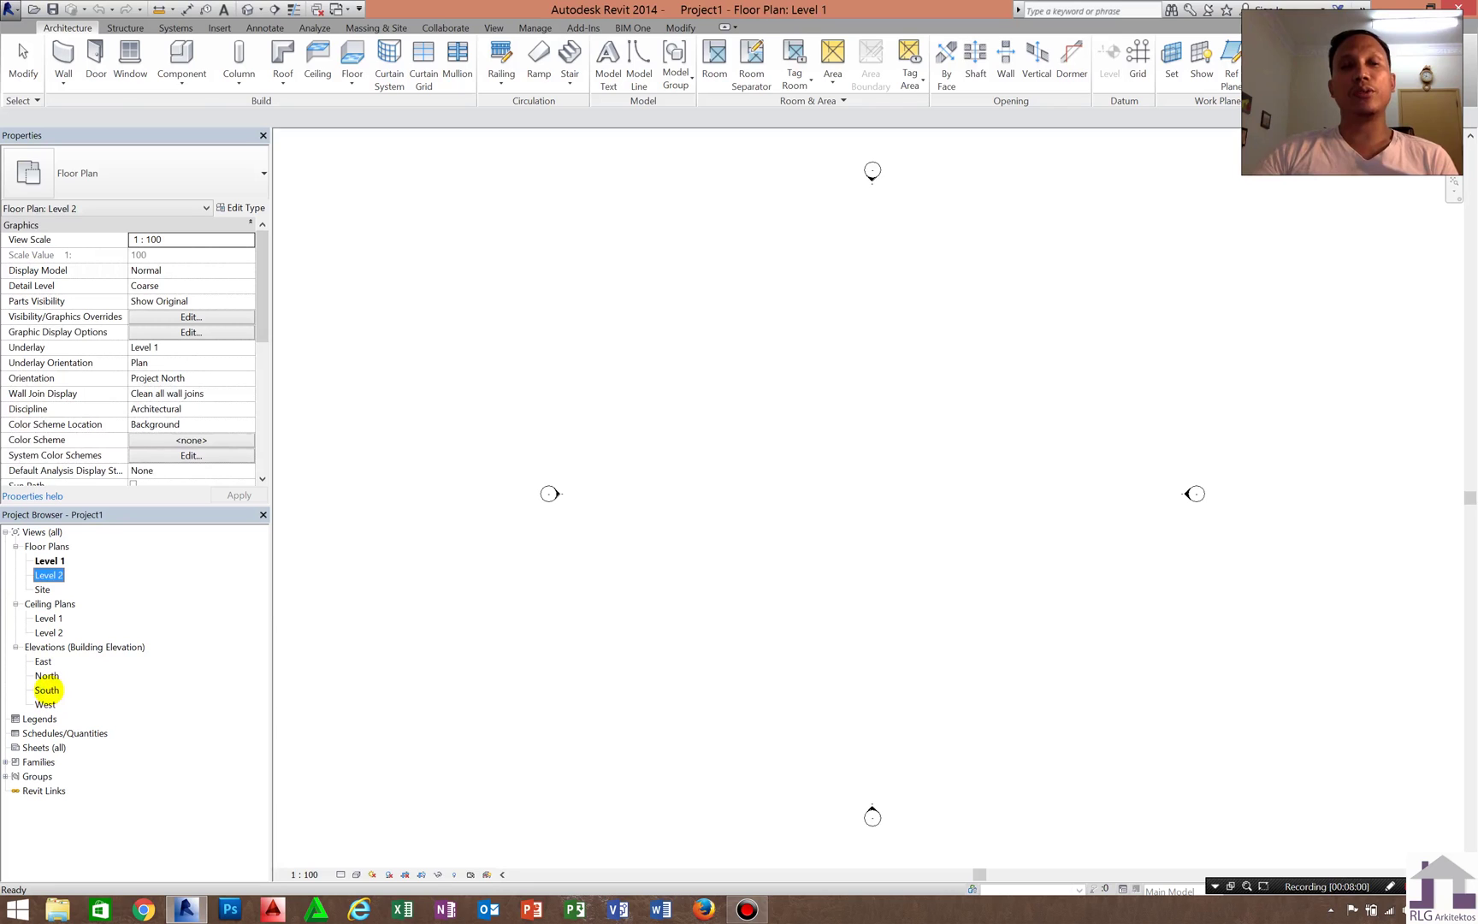
# Return to the South elevation and inspect the Level 1 line and its distance to Level 2
pyautogui.doubleClick(47, 689)
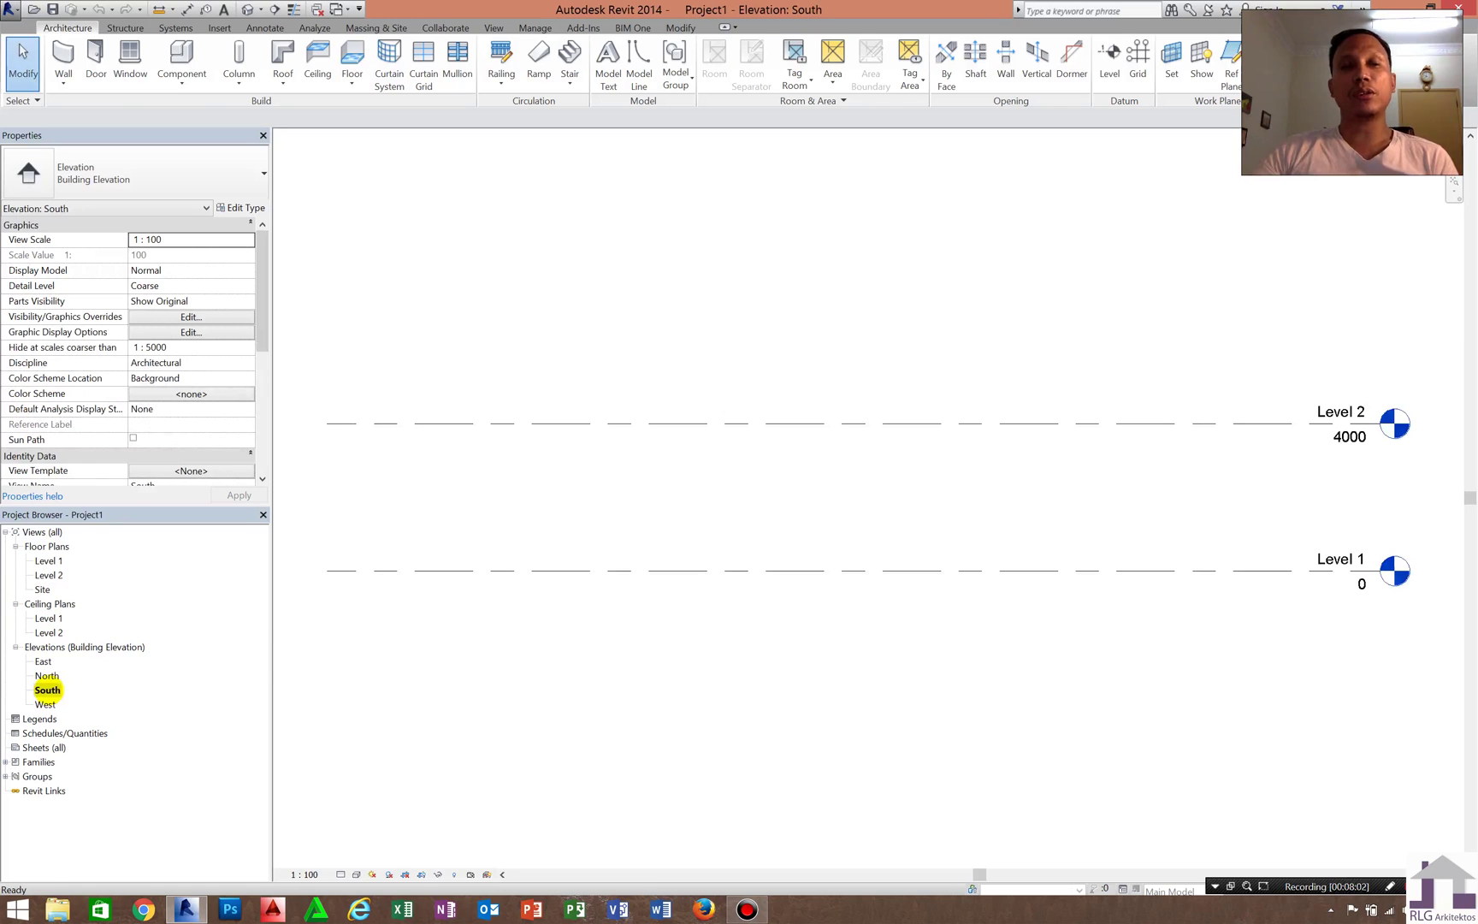
pyautogui.scroll(2, 1234, 544)
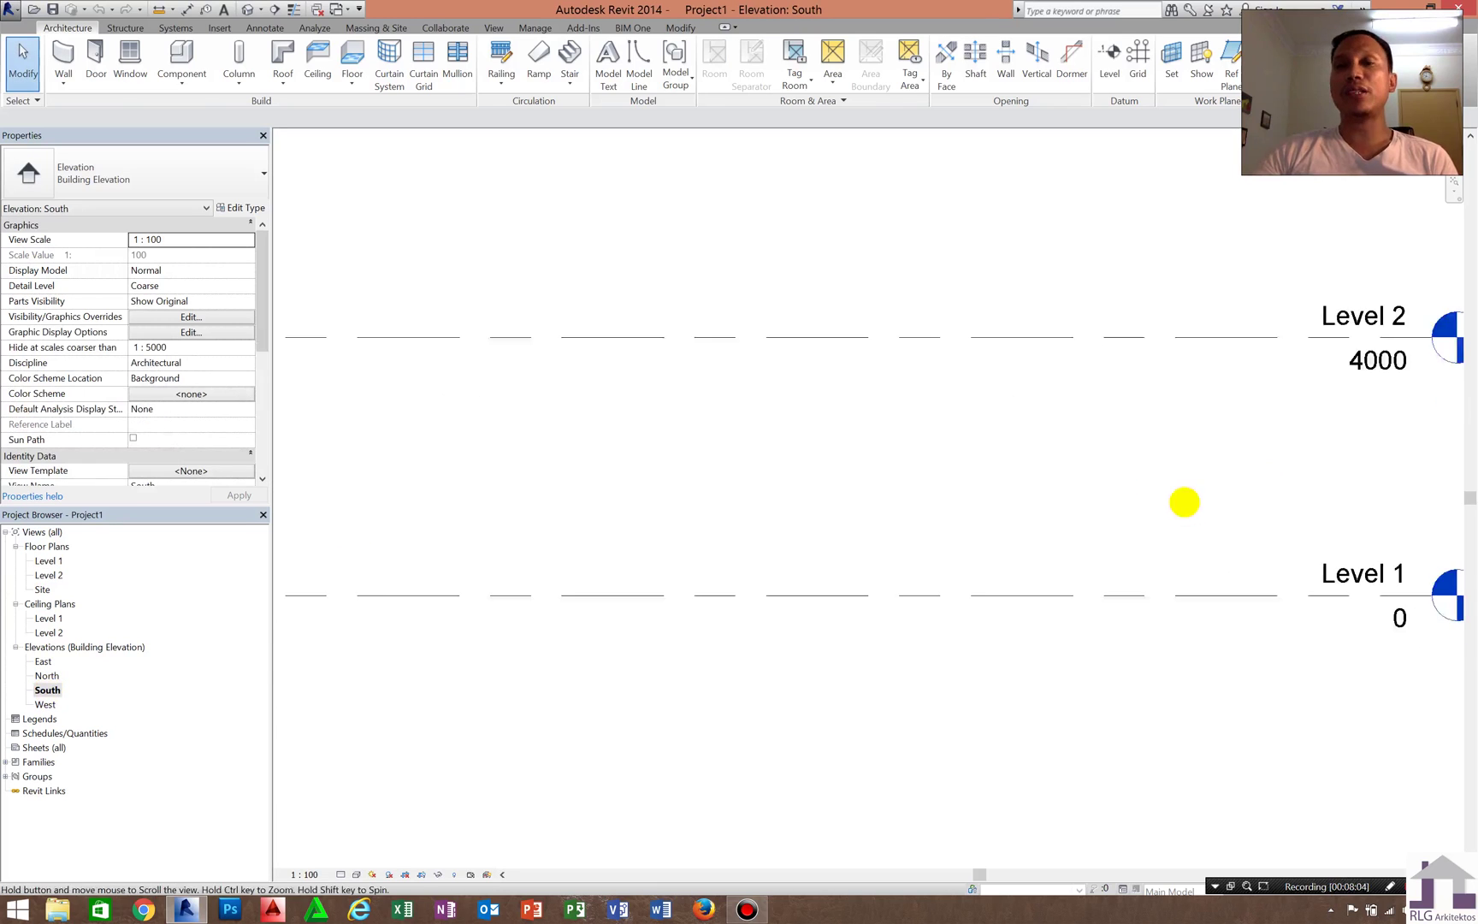
pyautogui.scroll(-1, 1184, 502)
pyautogui.scroll(-3, 1112, 462)
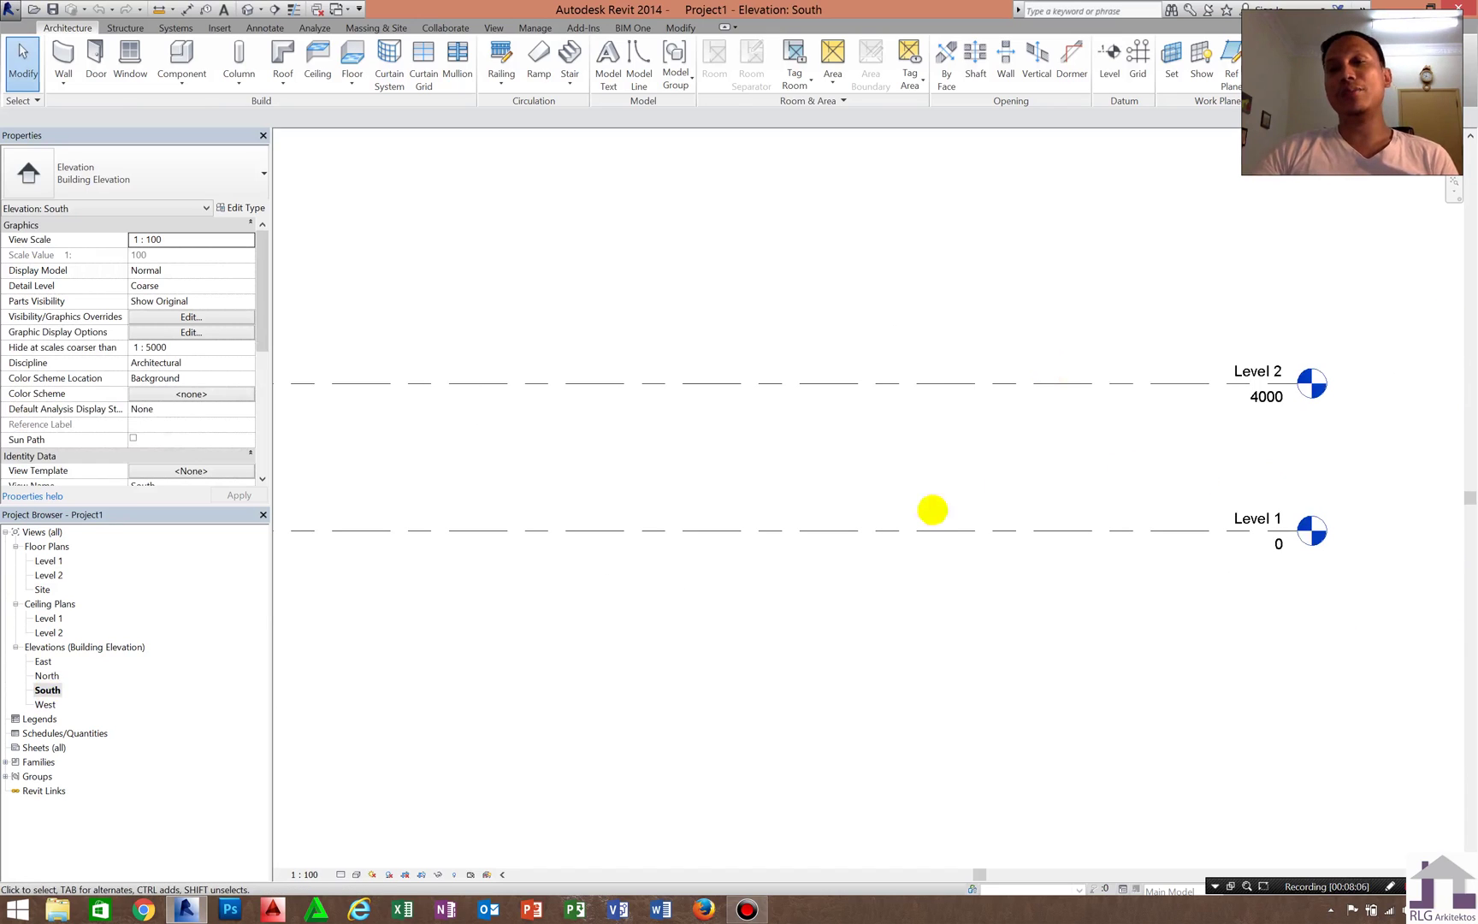
pyautogui.scroll(-1, 1078, 333)
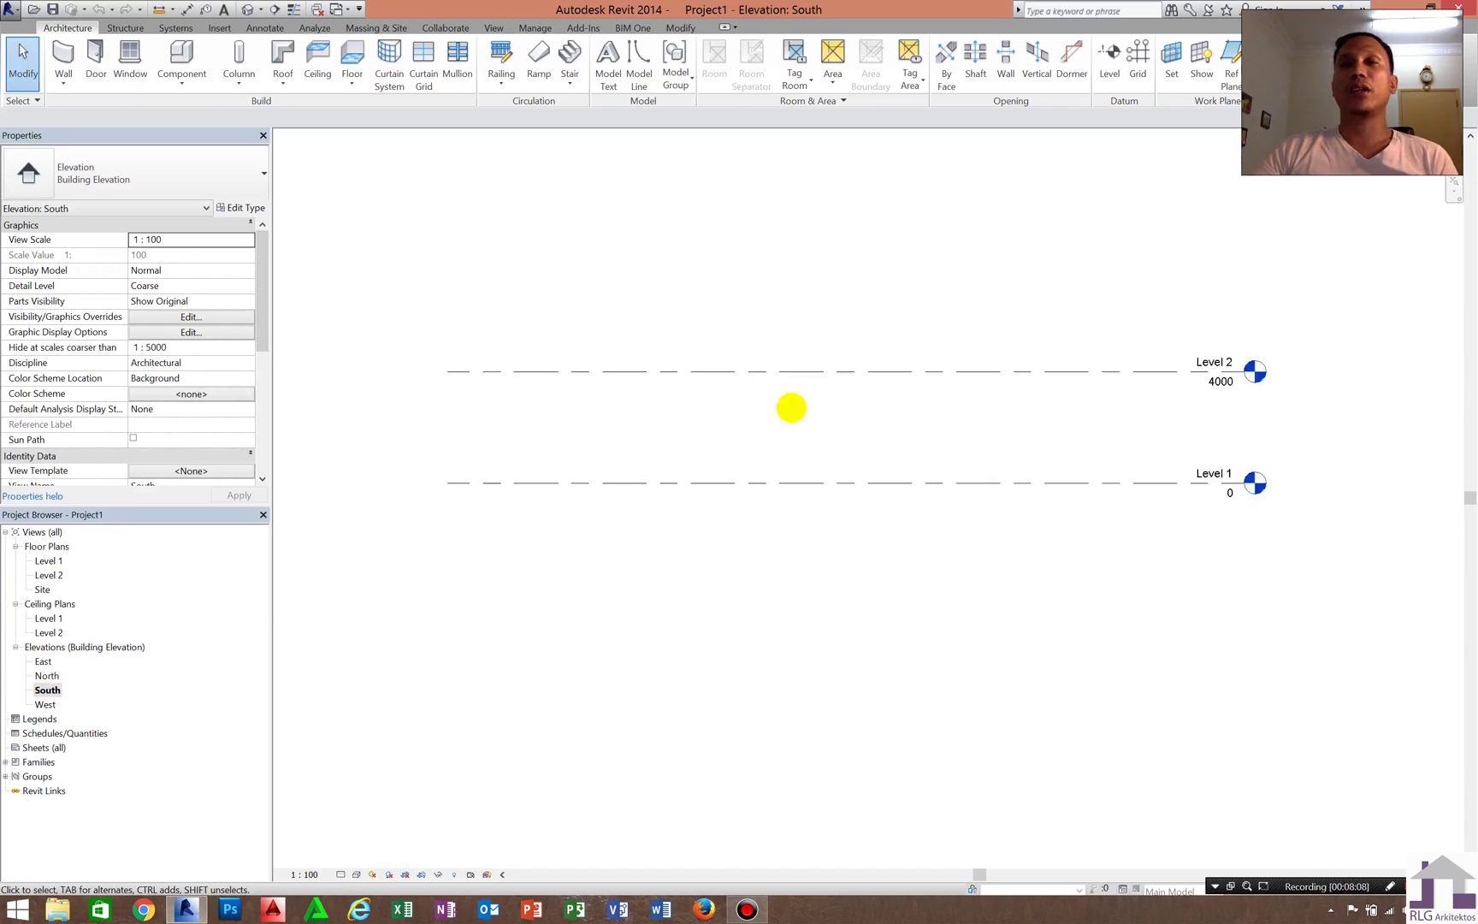
pyautogui.scroll(2, 742, 438)
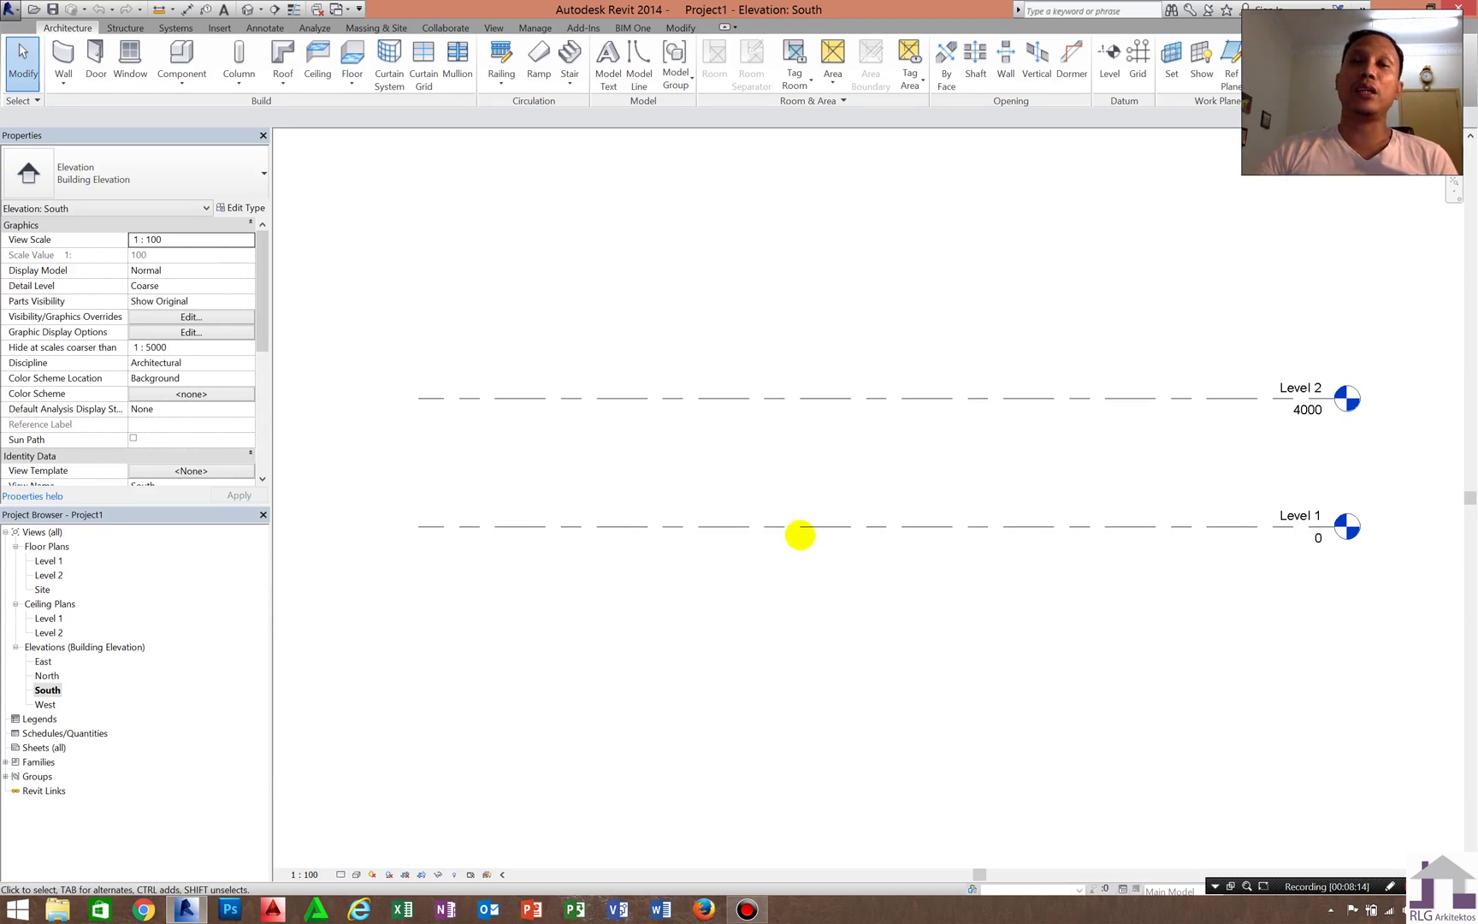
pyautogui.click(798, 527)
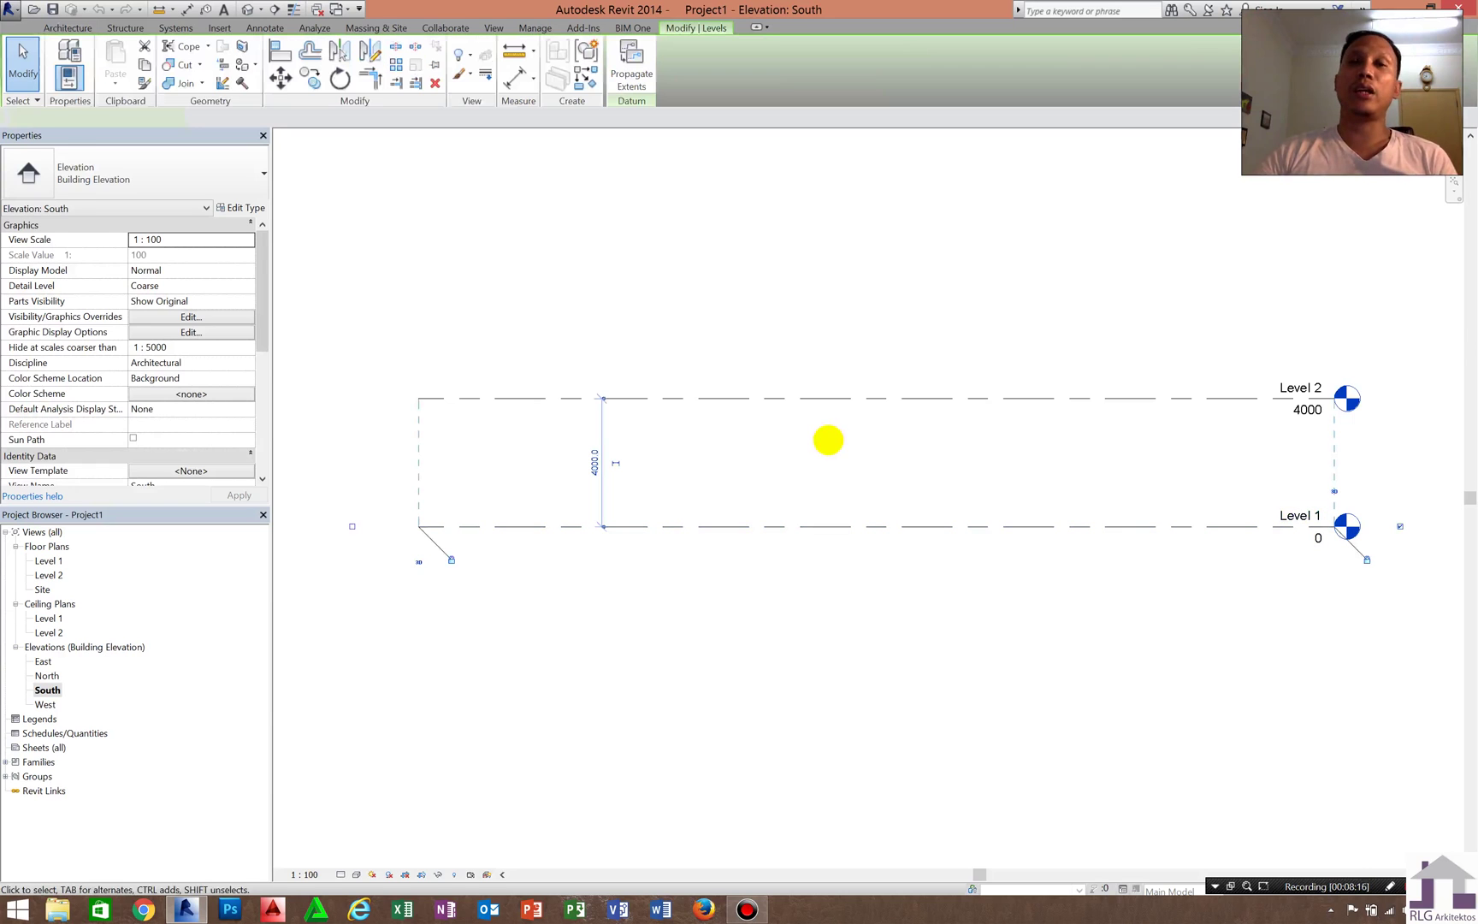
pyautogui.click(836, 328)
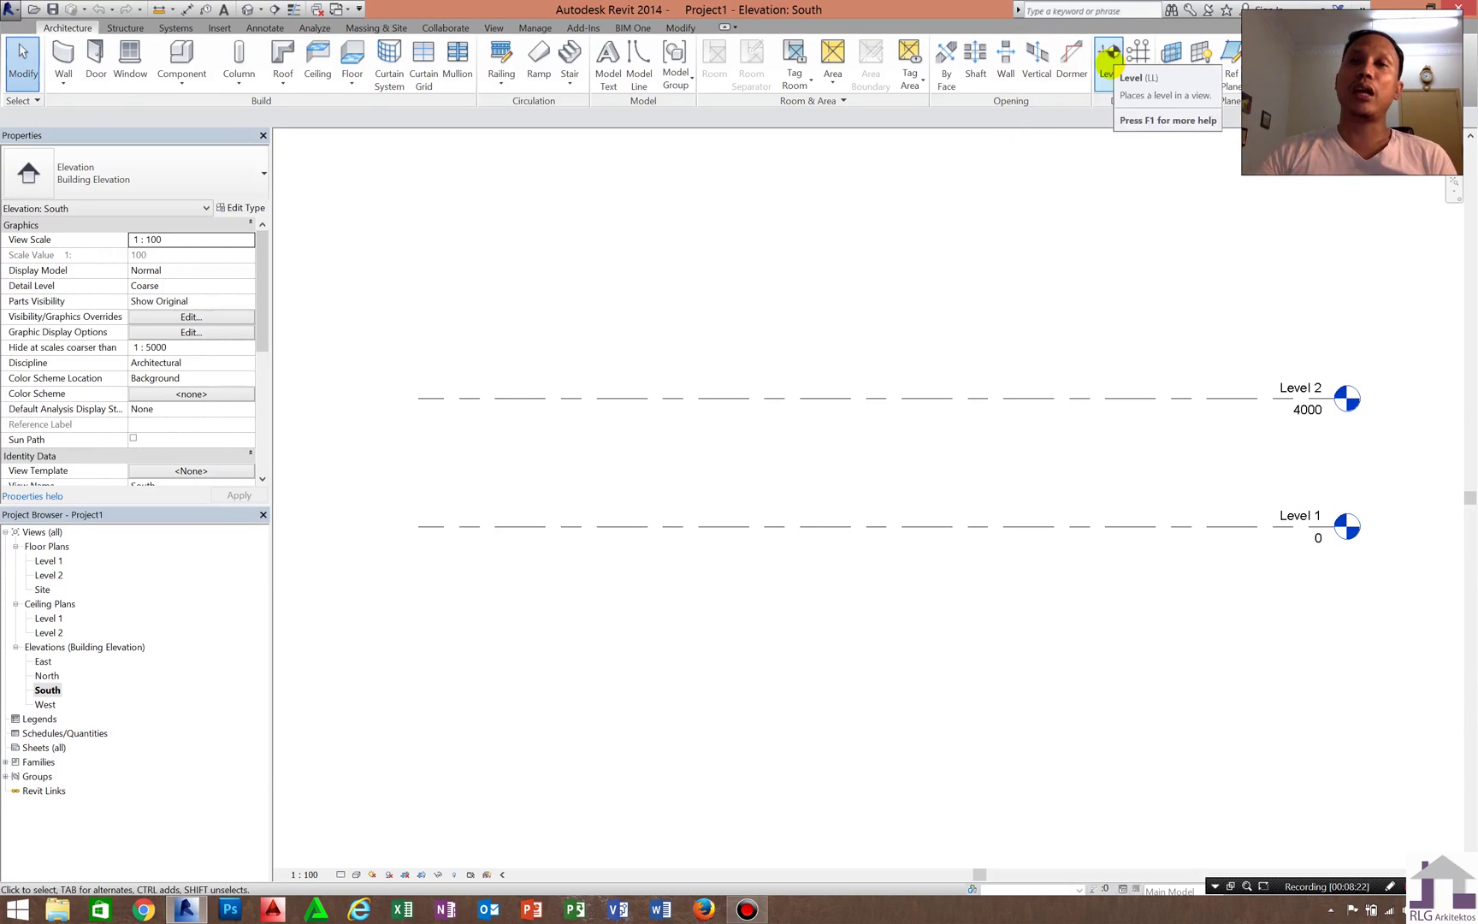
# Draw two new levels aligned with the existing ones, at elevations of about 1000 and 5400
pyautogui.click(1109, 53)
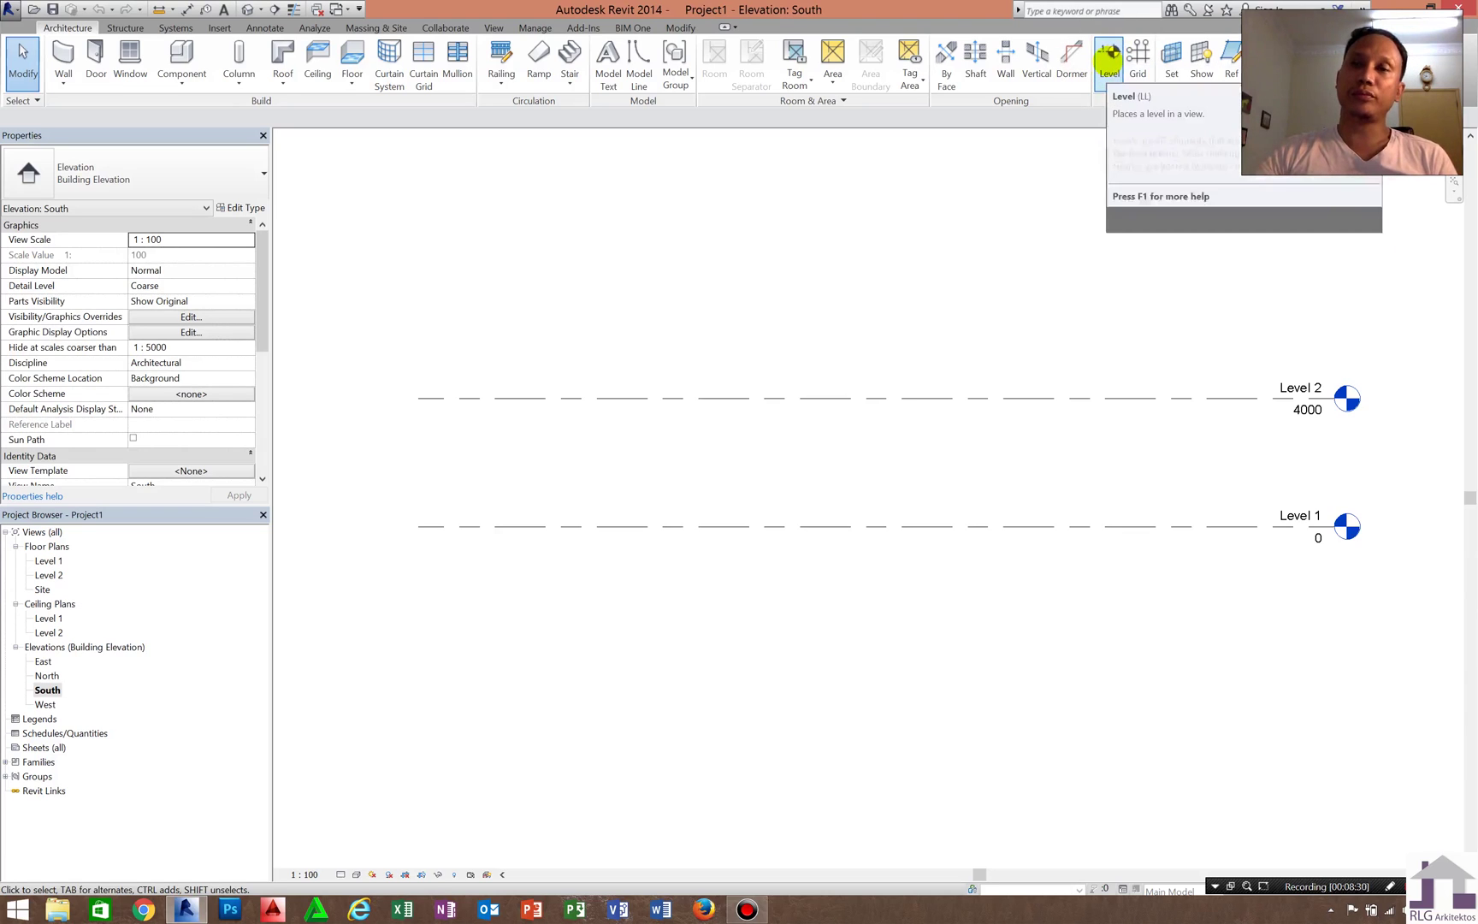
pyautogui.click(1109, 59)
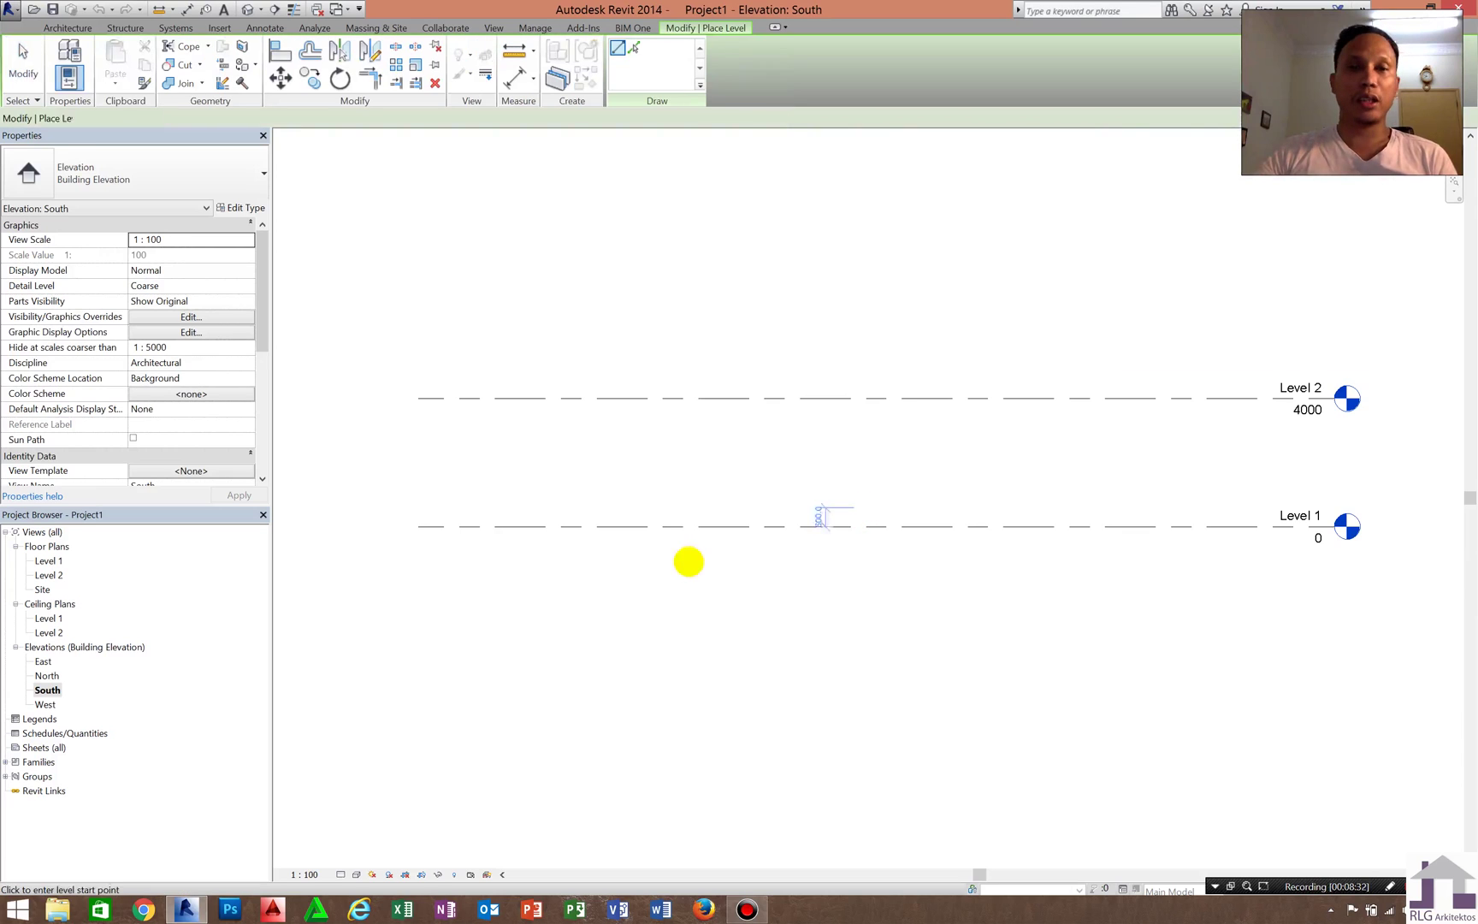
pyautogui.click(416, 494)
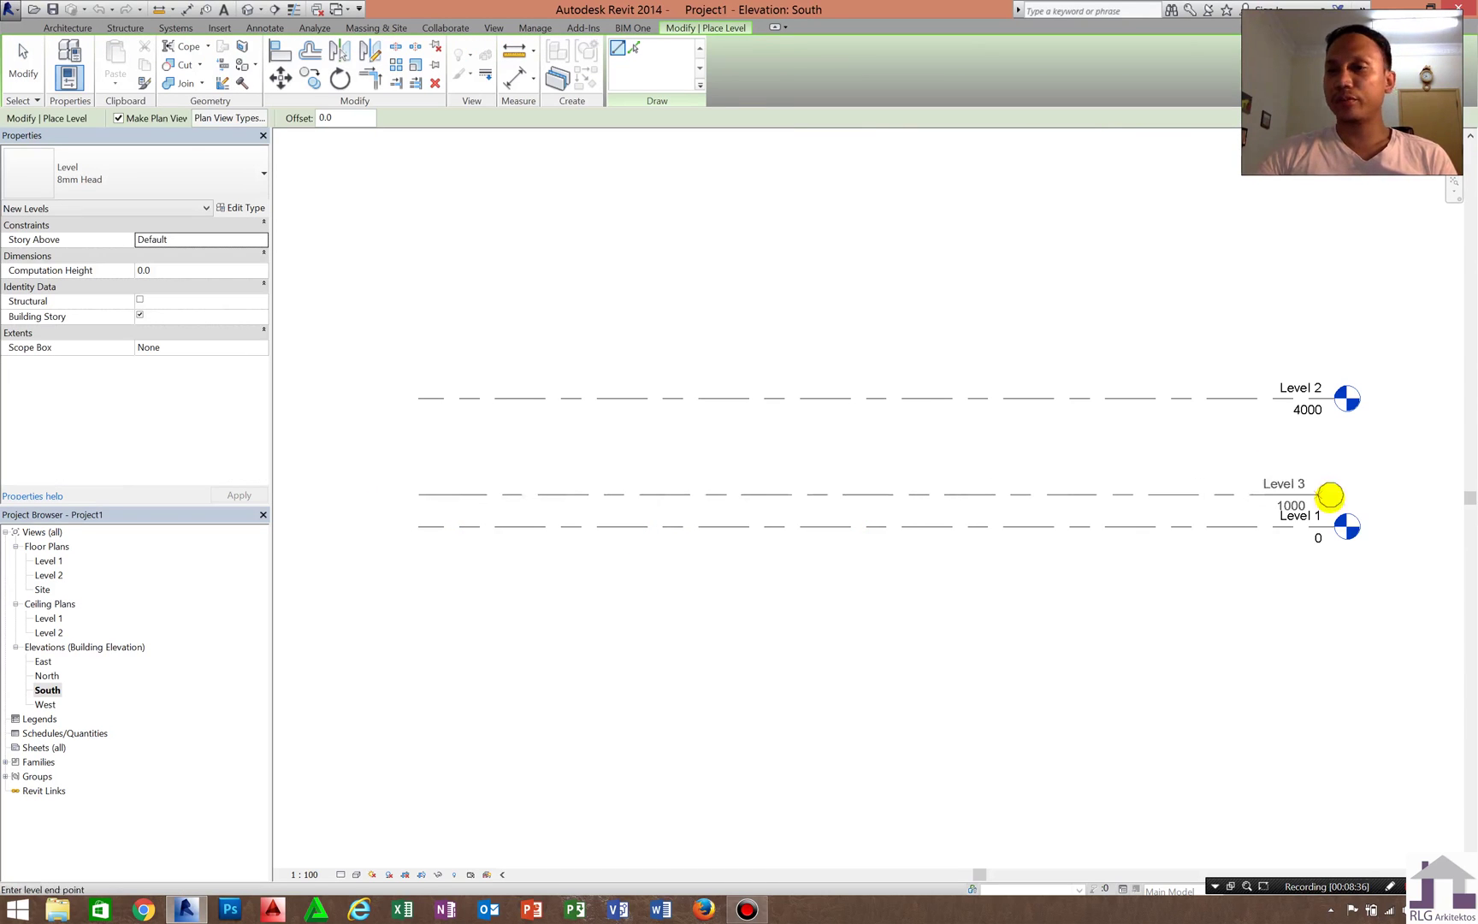
pyautogui.click(1333, 495)
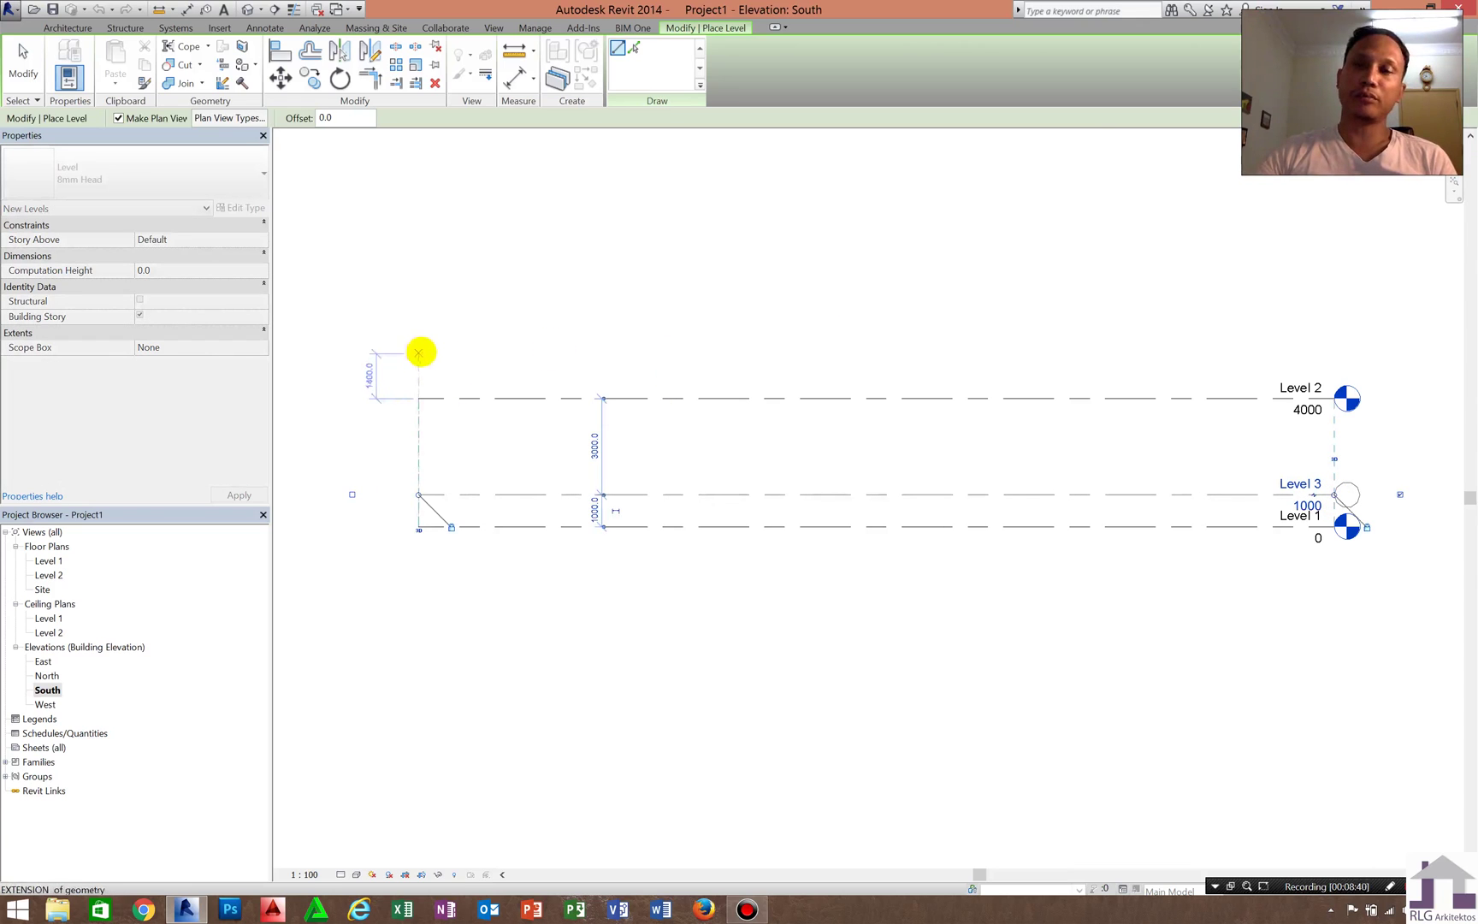
pyautogui.click(419, 351)
pyautogui.click(1320, 343)
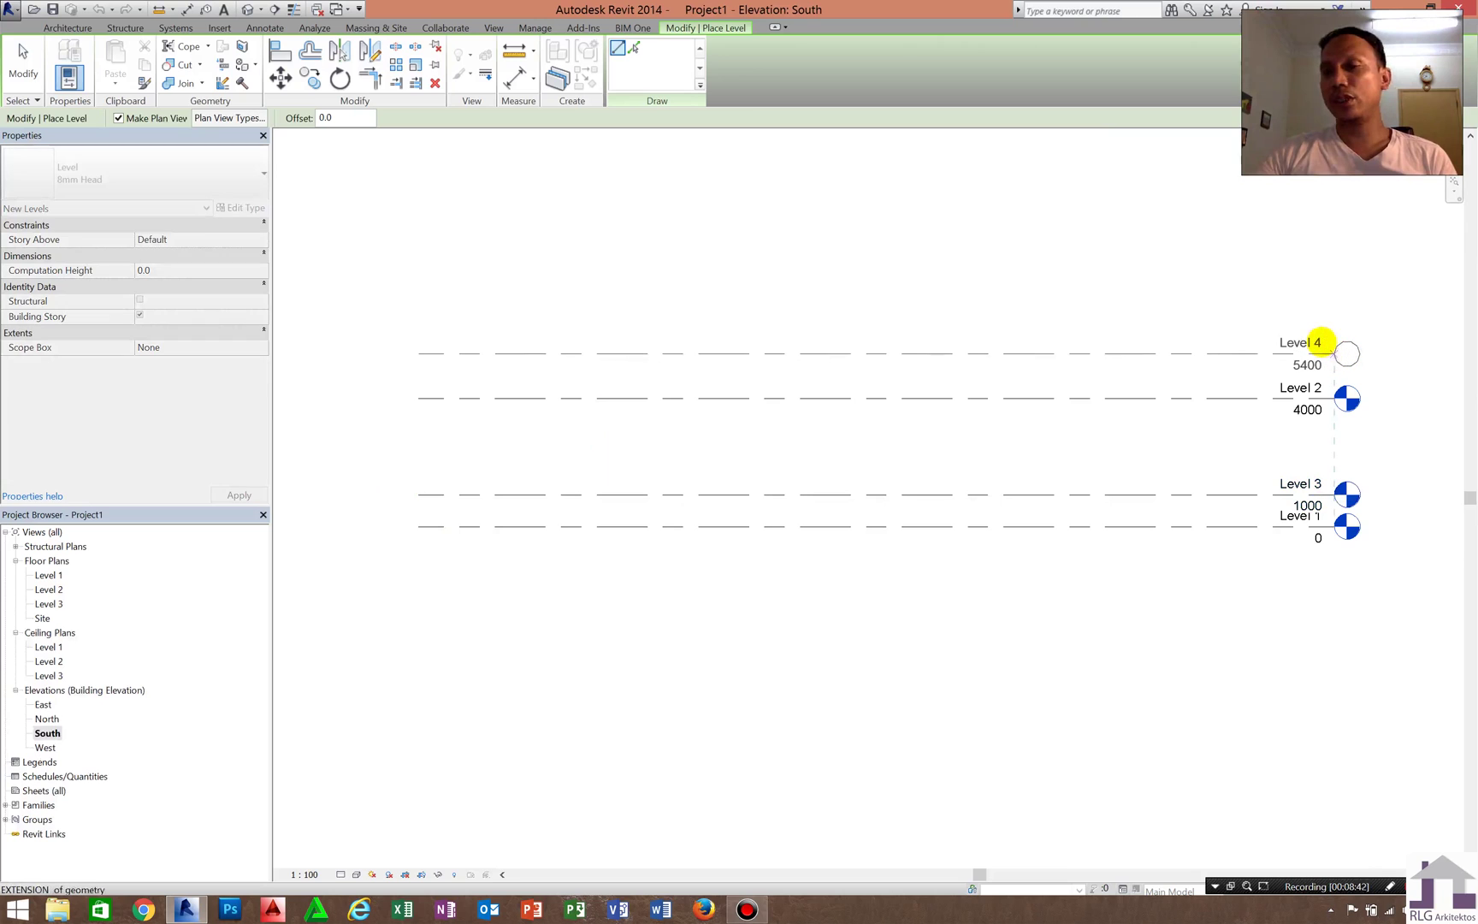
pyautogui.click(23, 64)
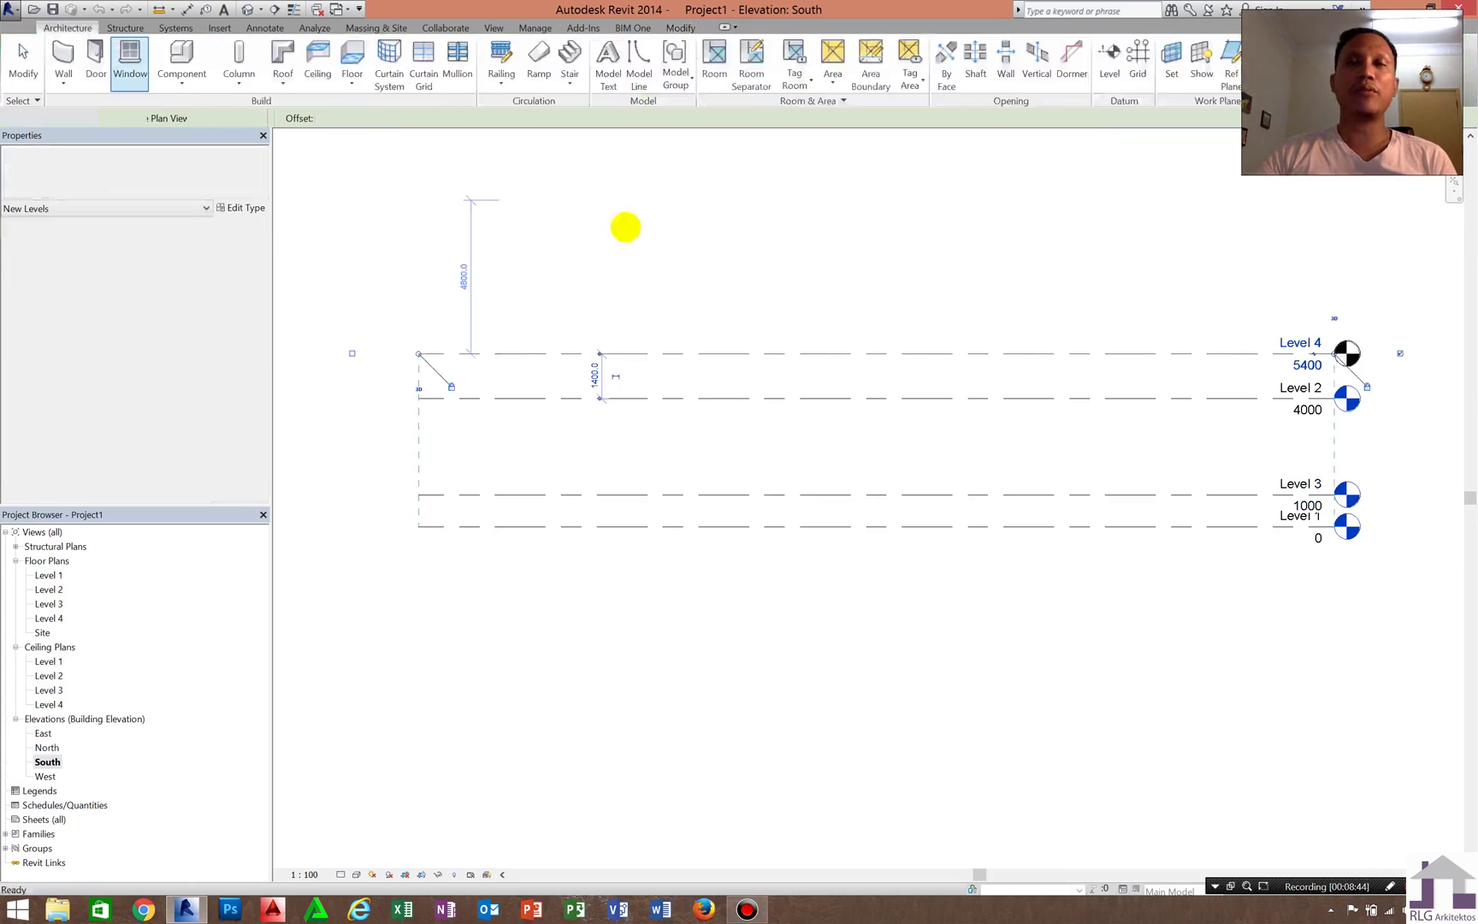
pyautogui.click(625, 226)
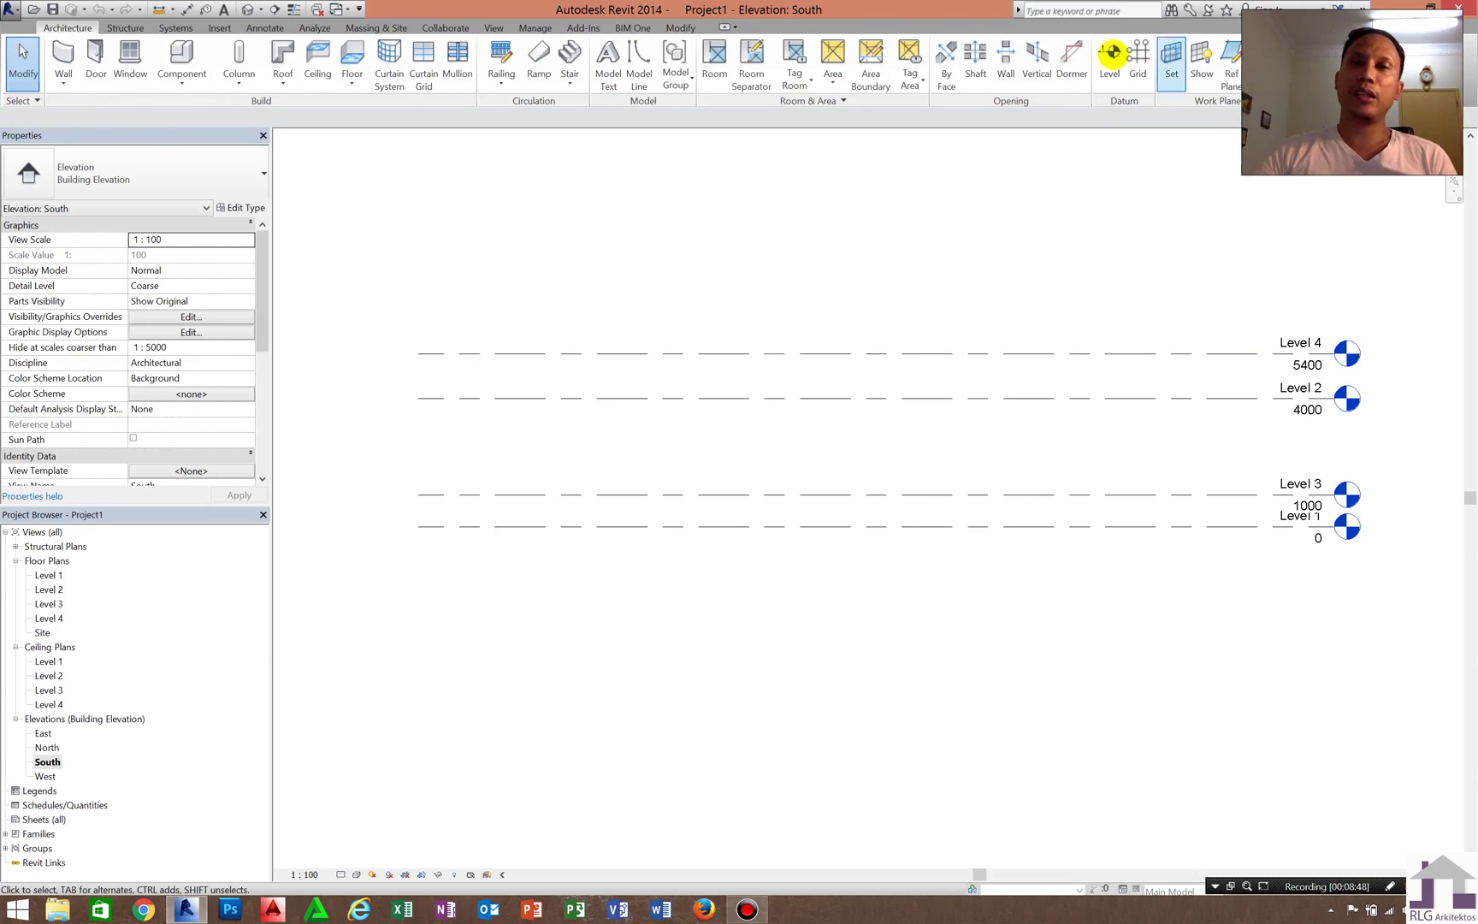
# Draw another level above the topmost one, at an elevation of about 7100 and aligned with the existing level ends
pyautogui.click(1110, 53)
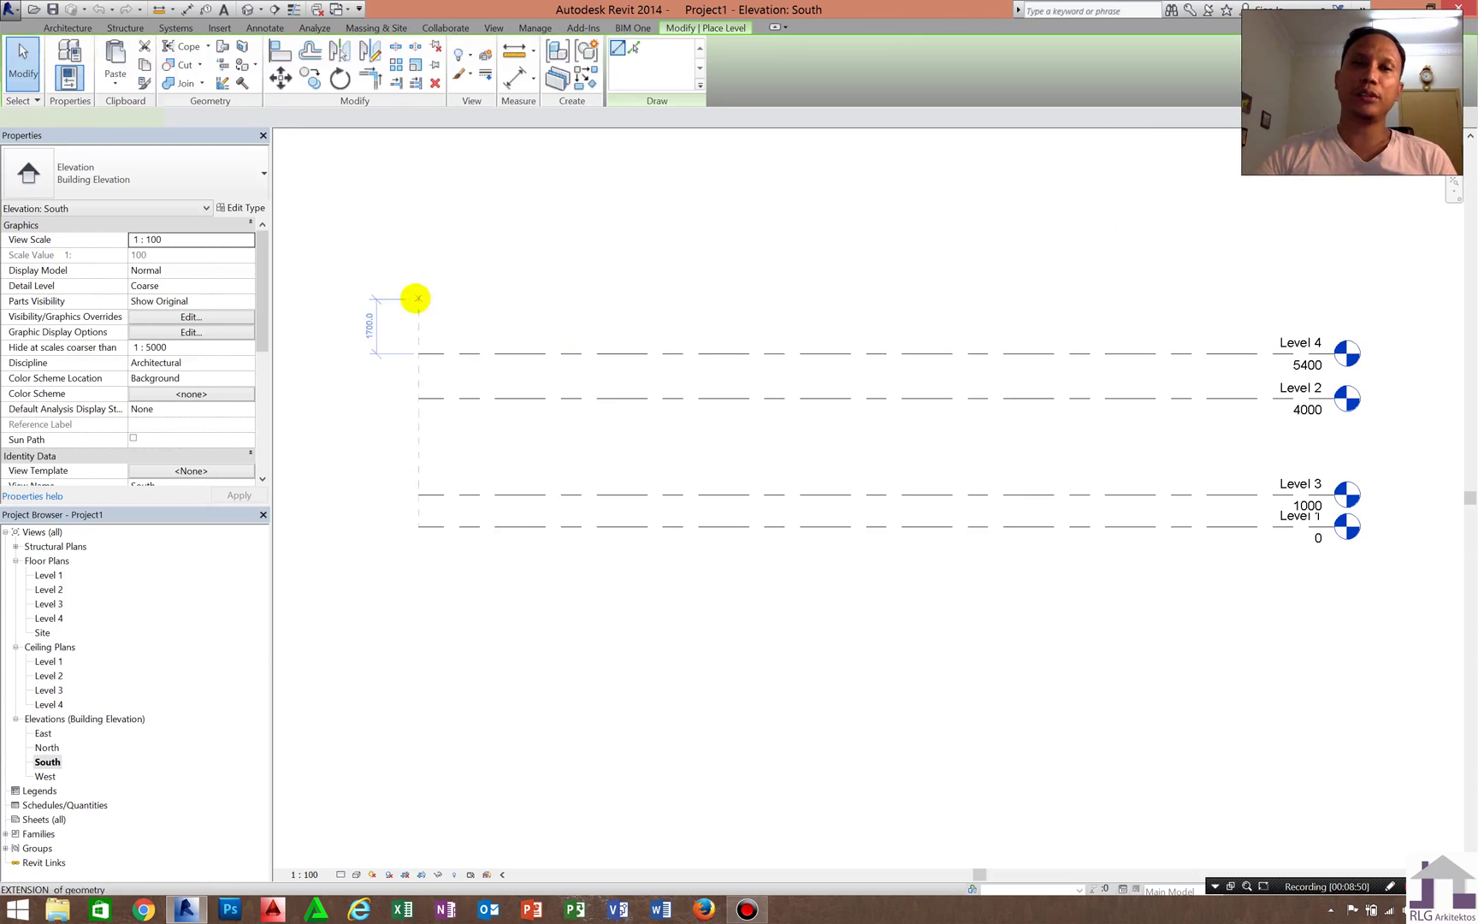
pyautogui.click(416, 298)
pyautogui.click(1340, 299)
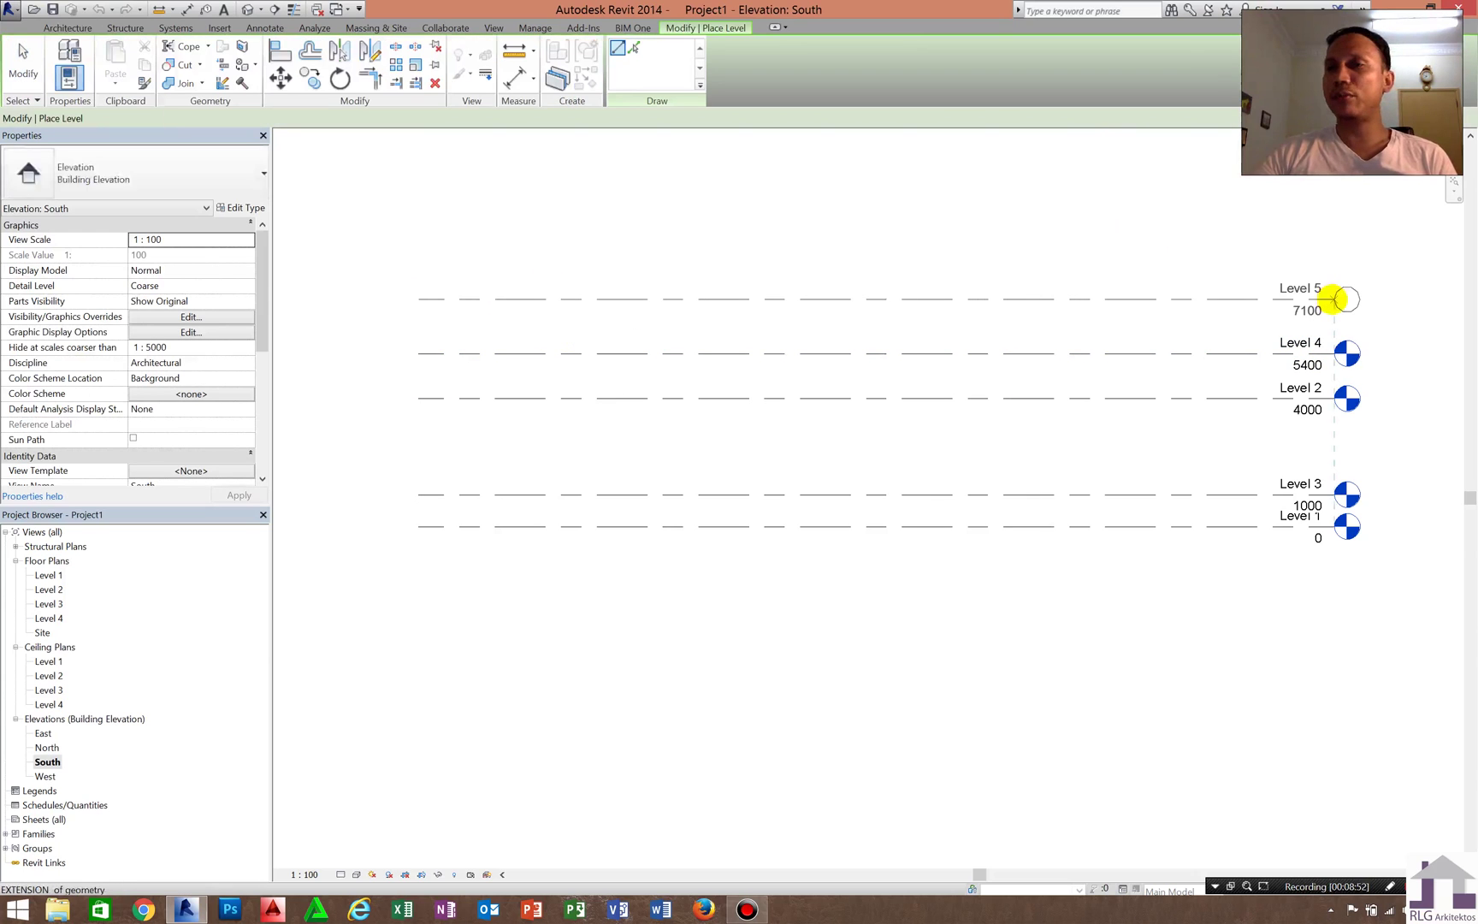
pyautogui.click(23, 64)
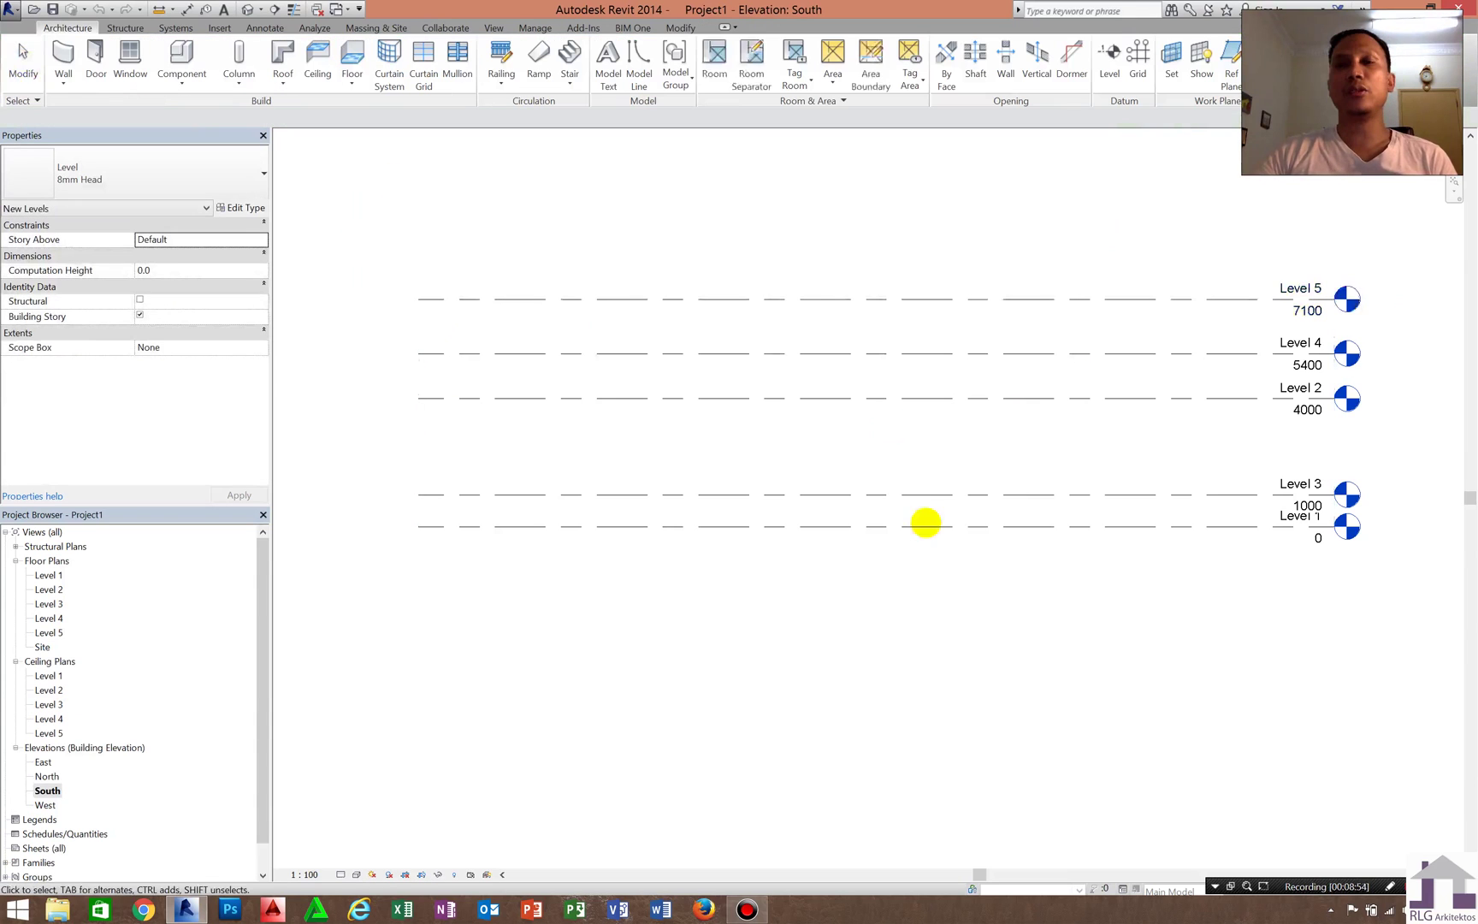
# Set the Level 3 line 600 above Level 1
pyautogui.scroll(3, 855, 518)
pyautogui.scroll(-4, 1036, 481)
pyautogui.click(1056, 477)
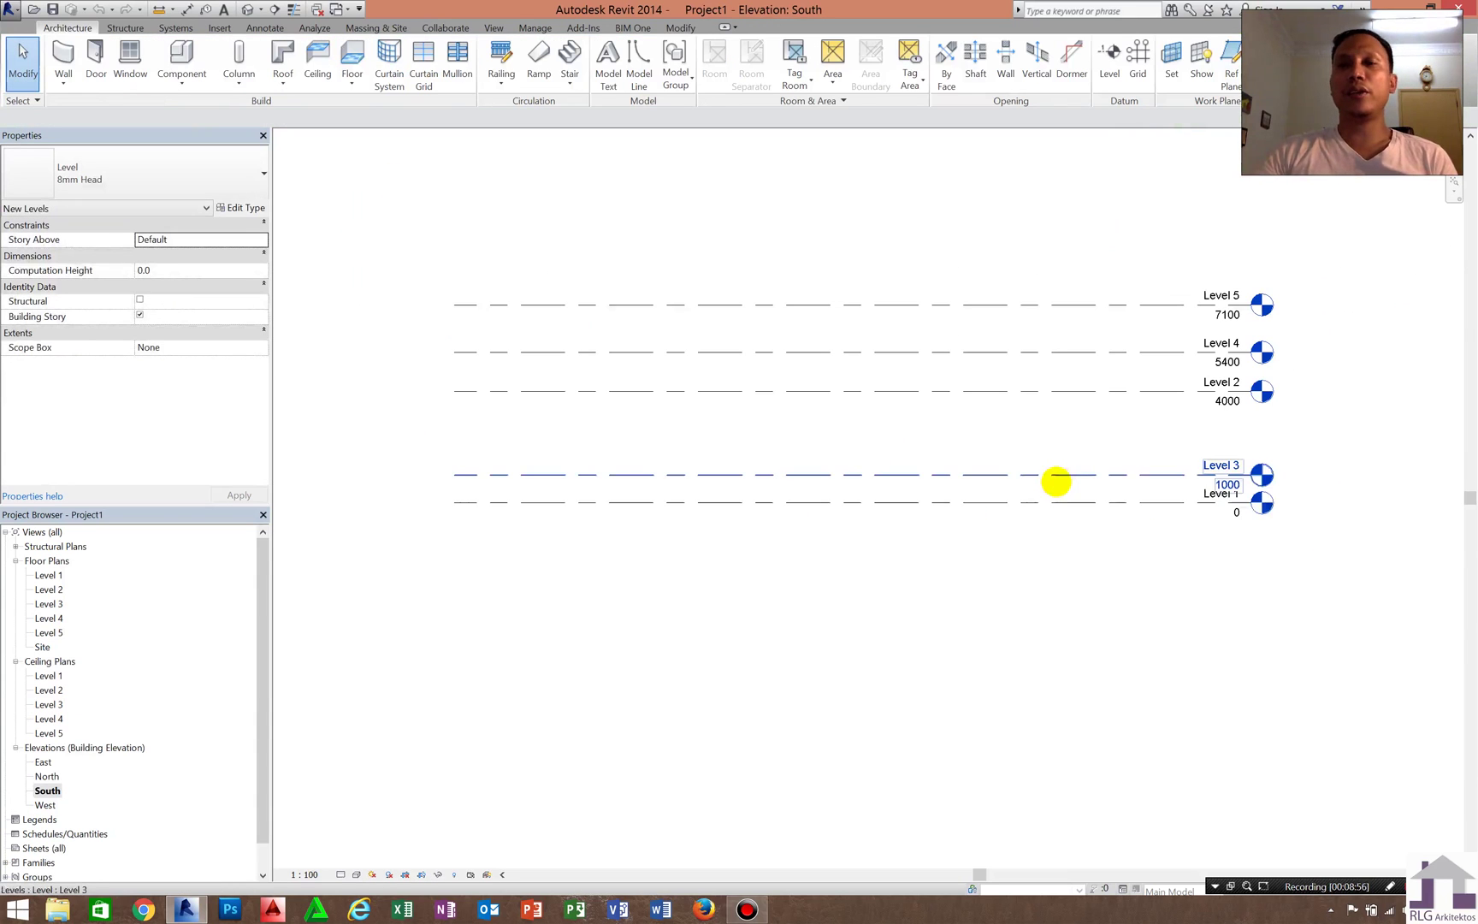
pyautogui.click(1048, 511)
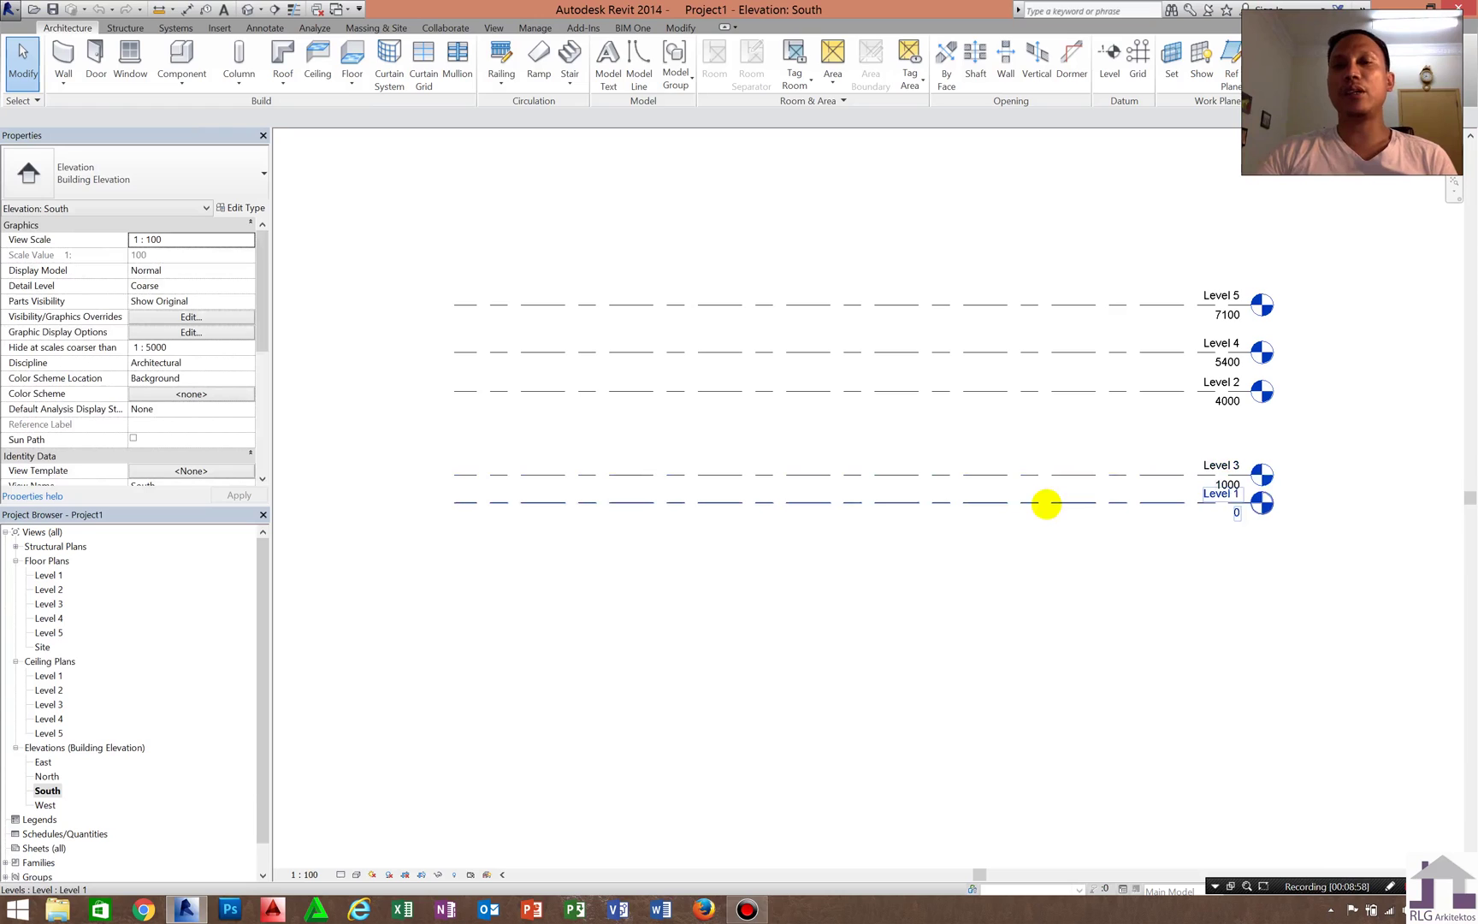
pyautogui.click(1046, 504)
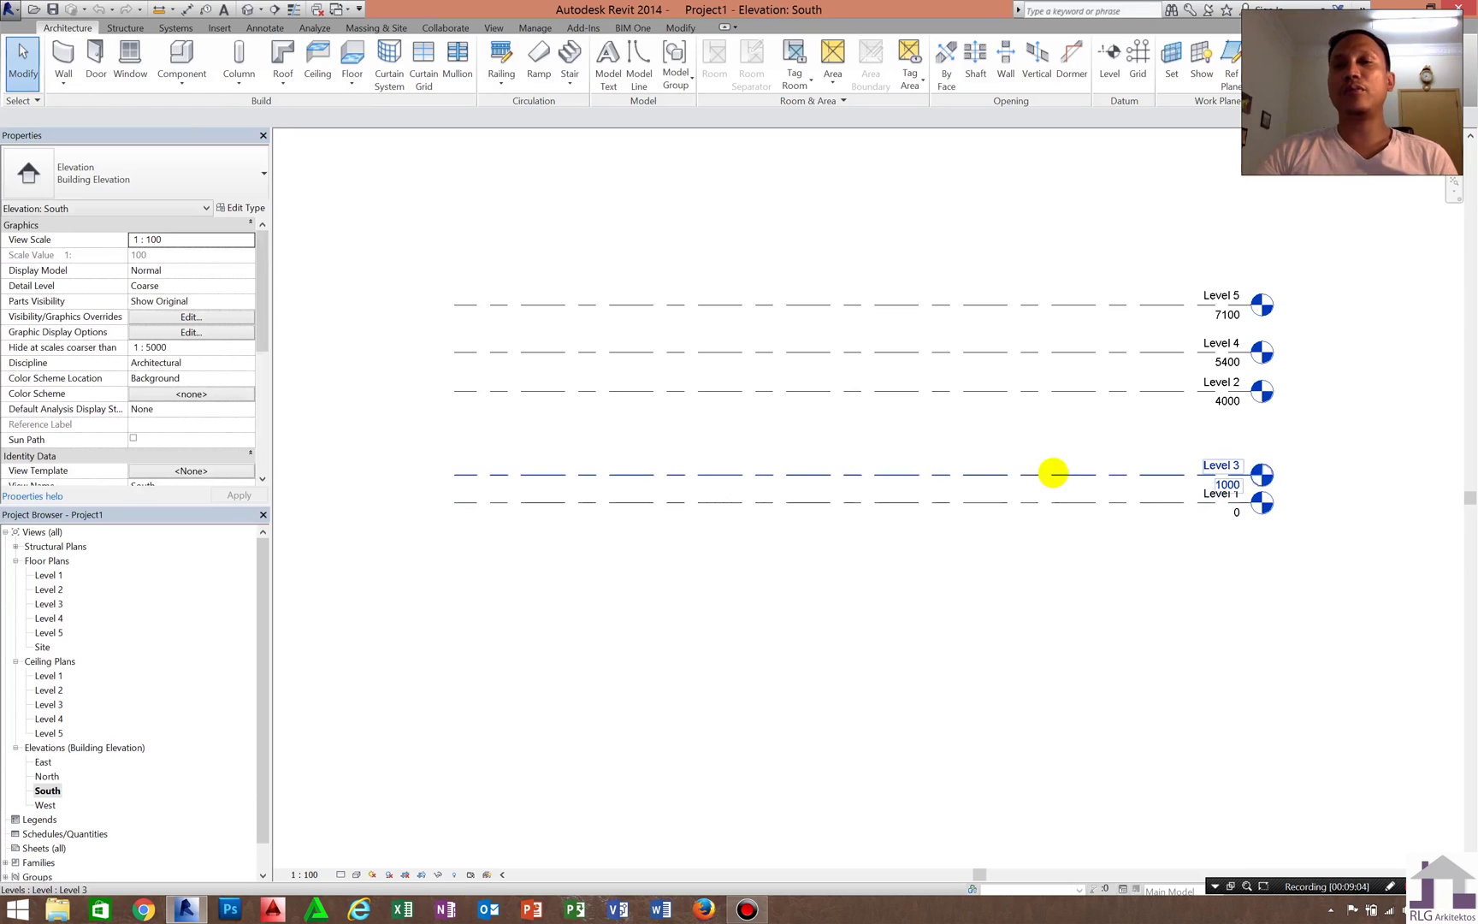
pyautogui.click(1052, 473)
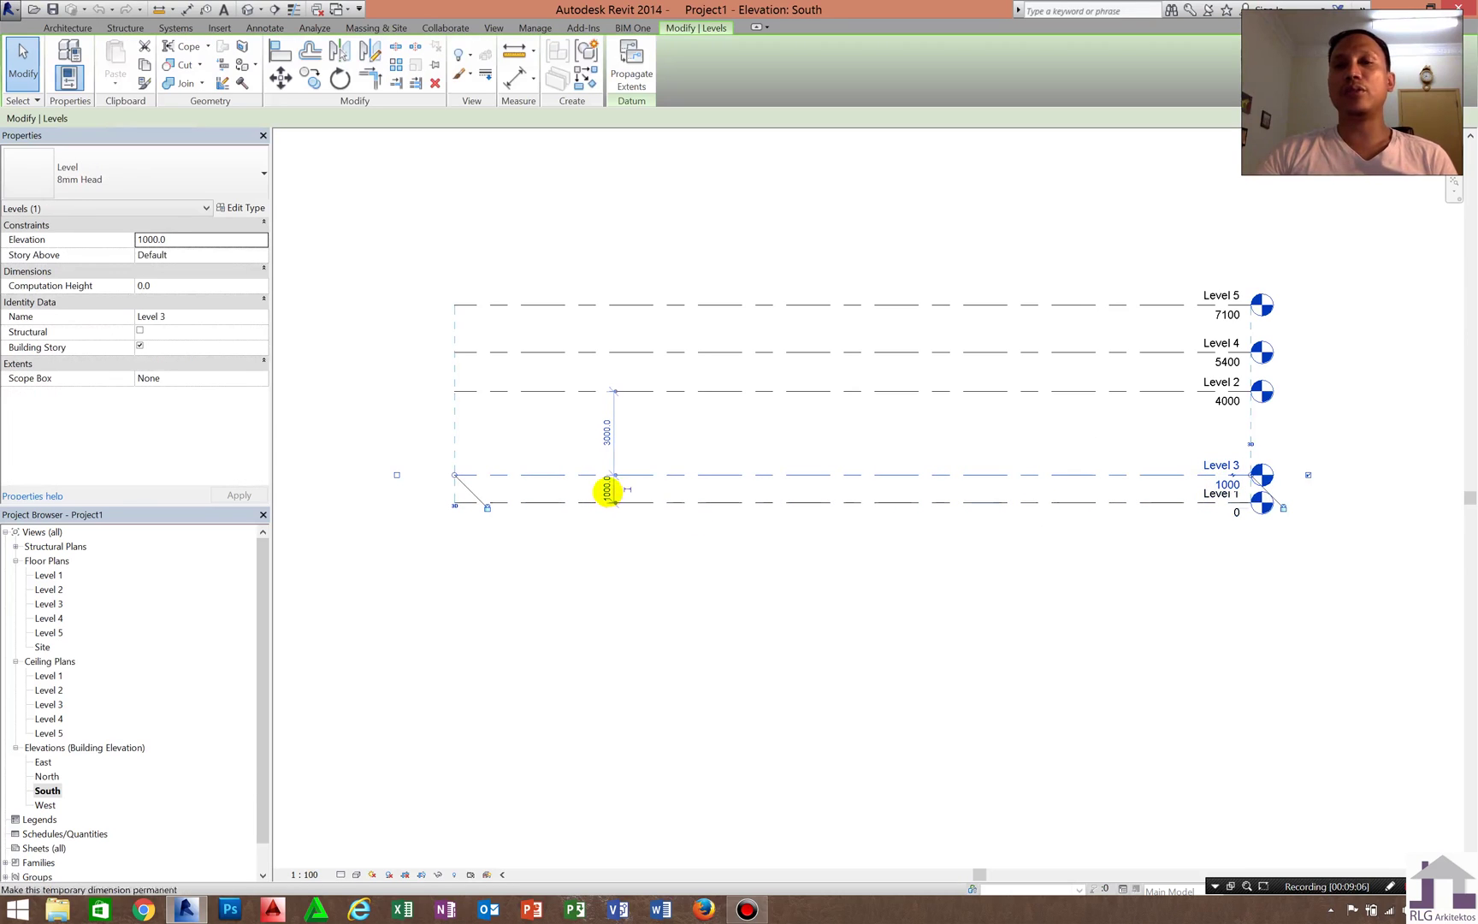
pyautogui.click(606, 490)
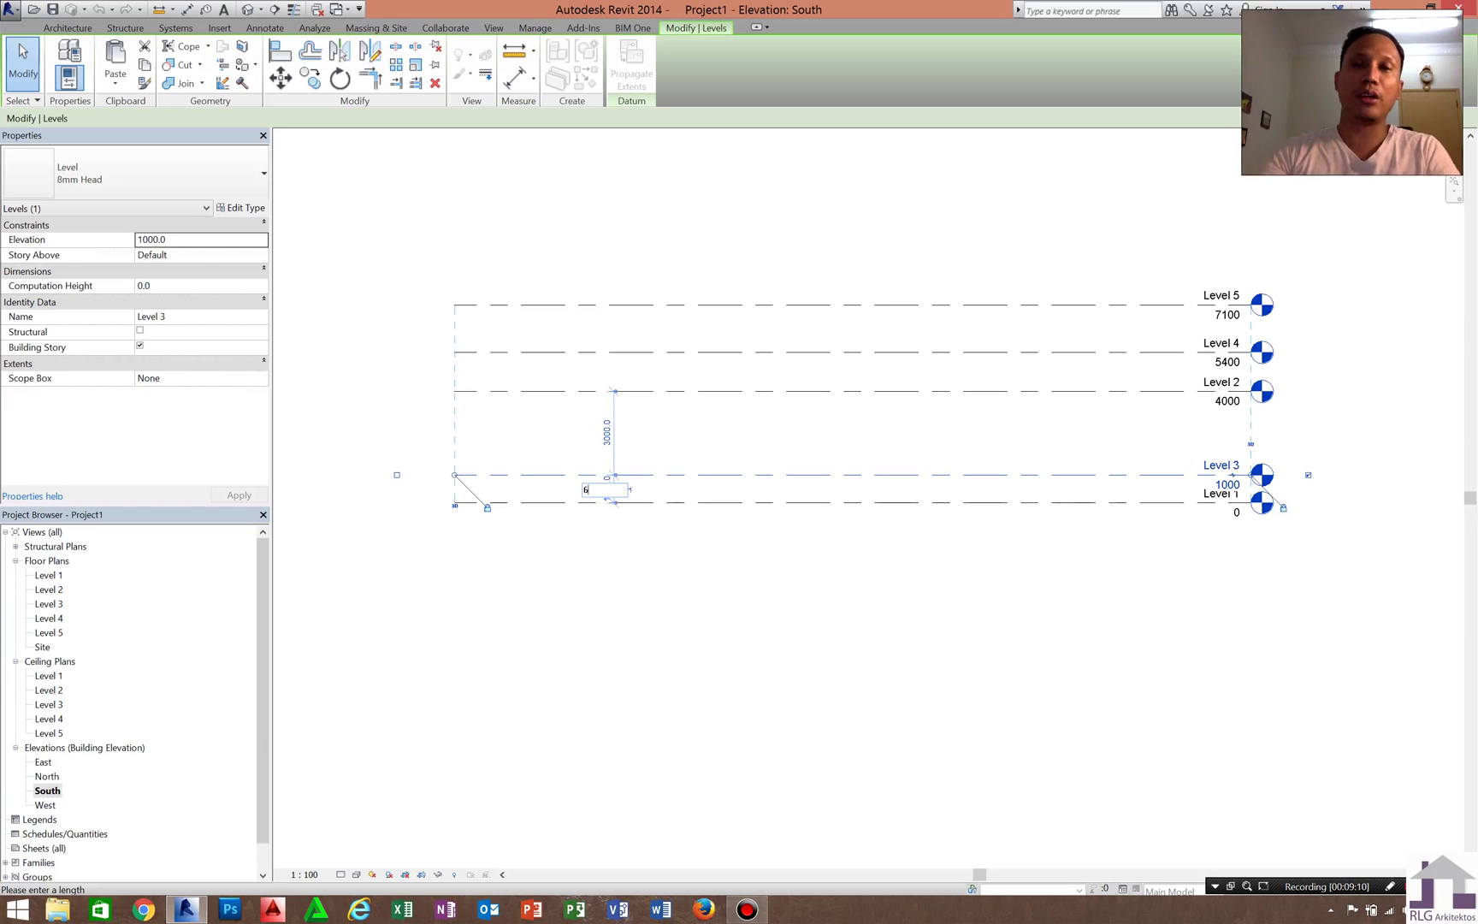
pyautogui.write('600')
pyautogui.click(610, 489)
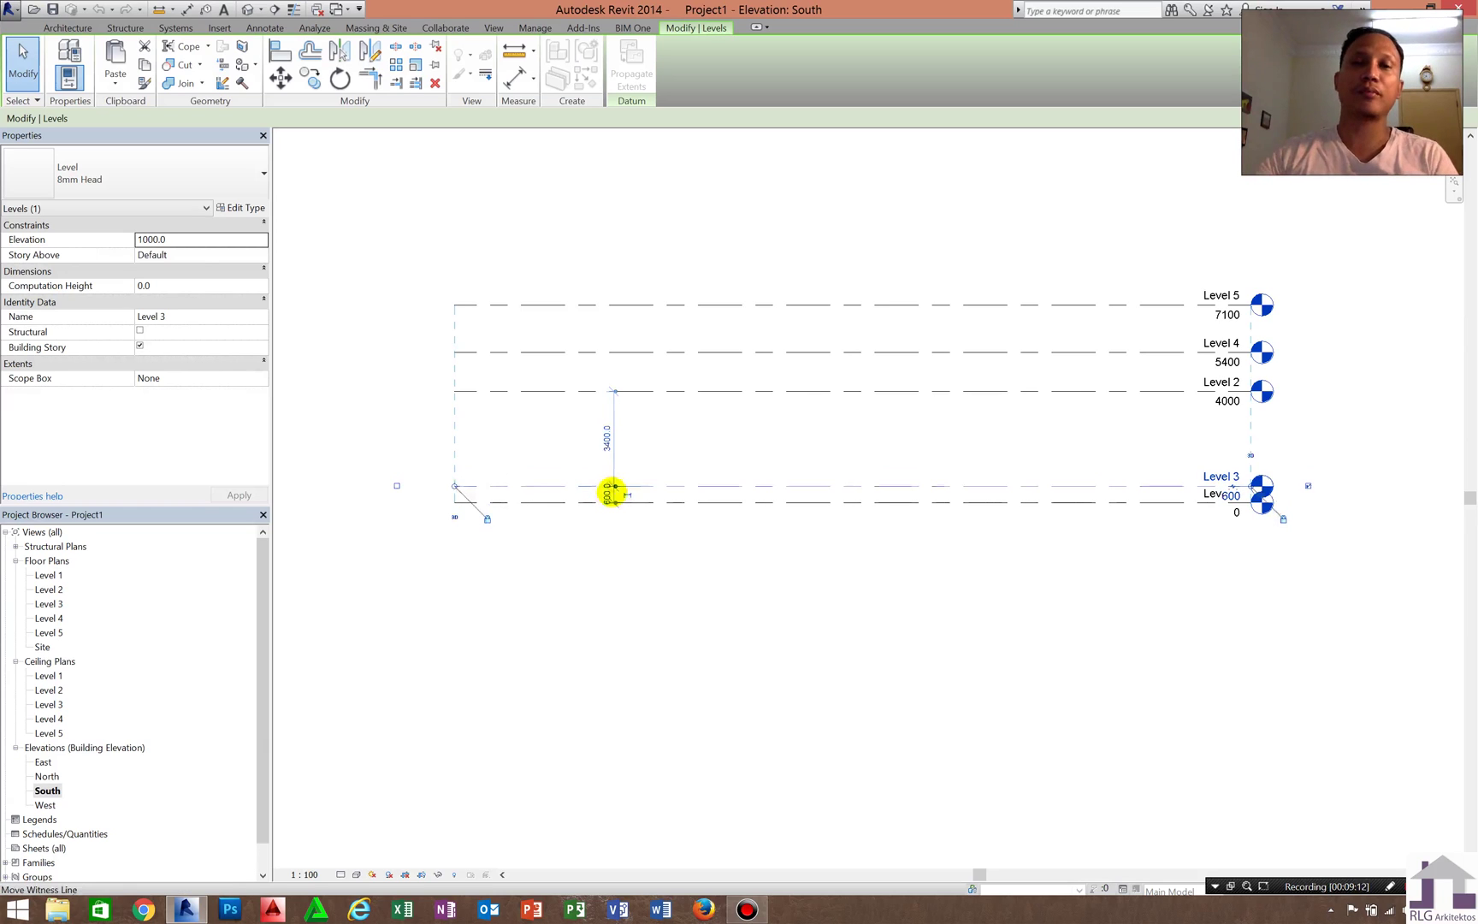
pyautogui.scroll(2, 609, 487)
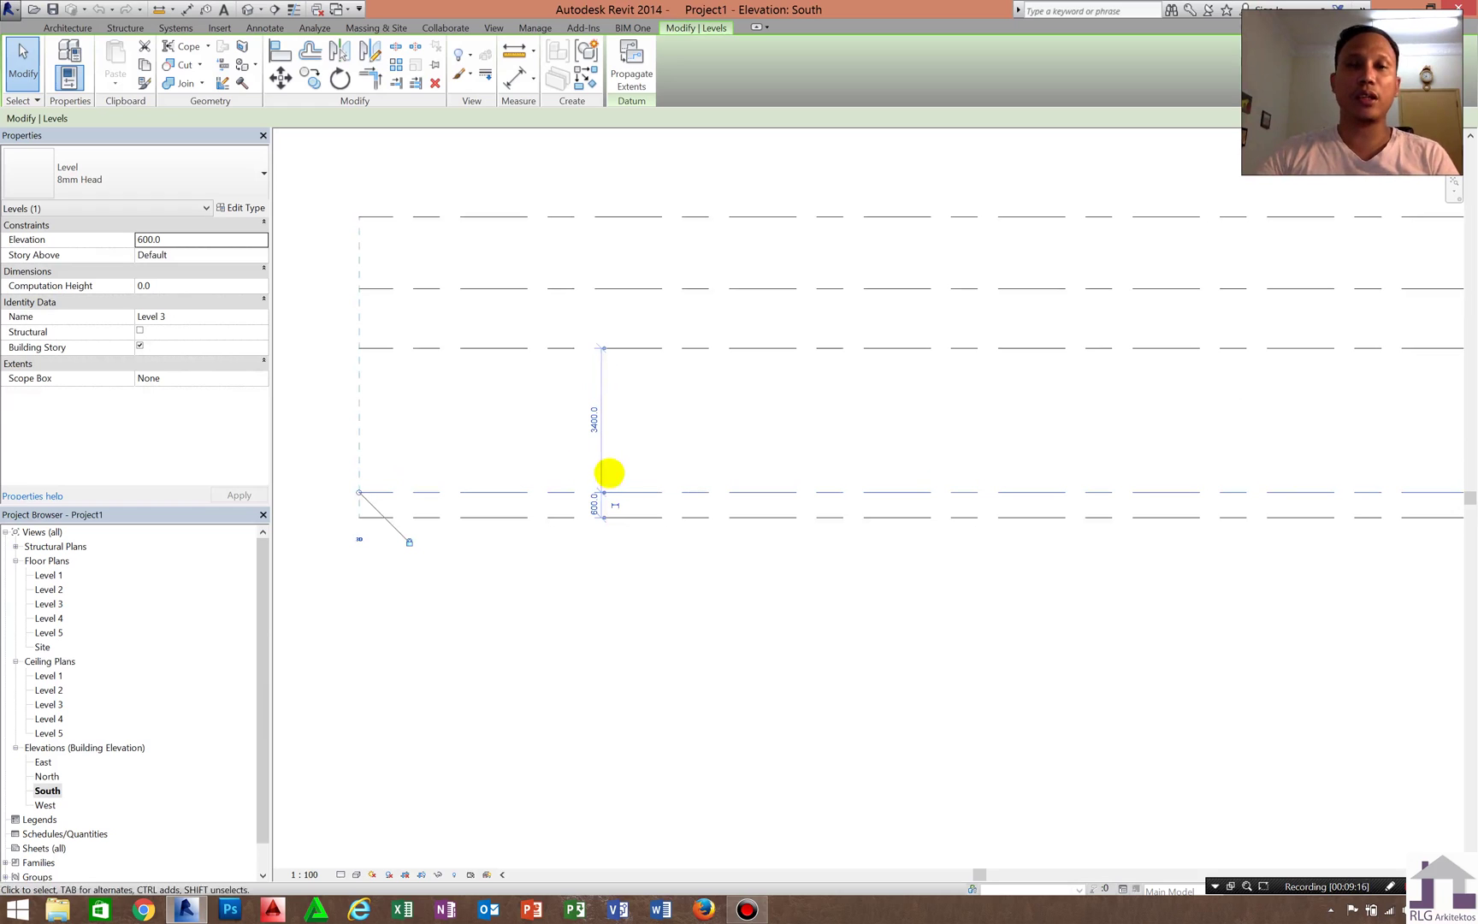
pyautogui.scroll(-2, 620, 472)
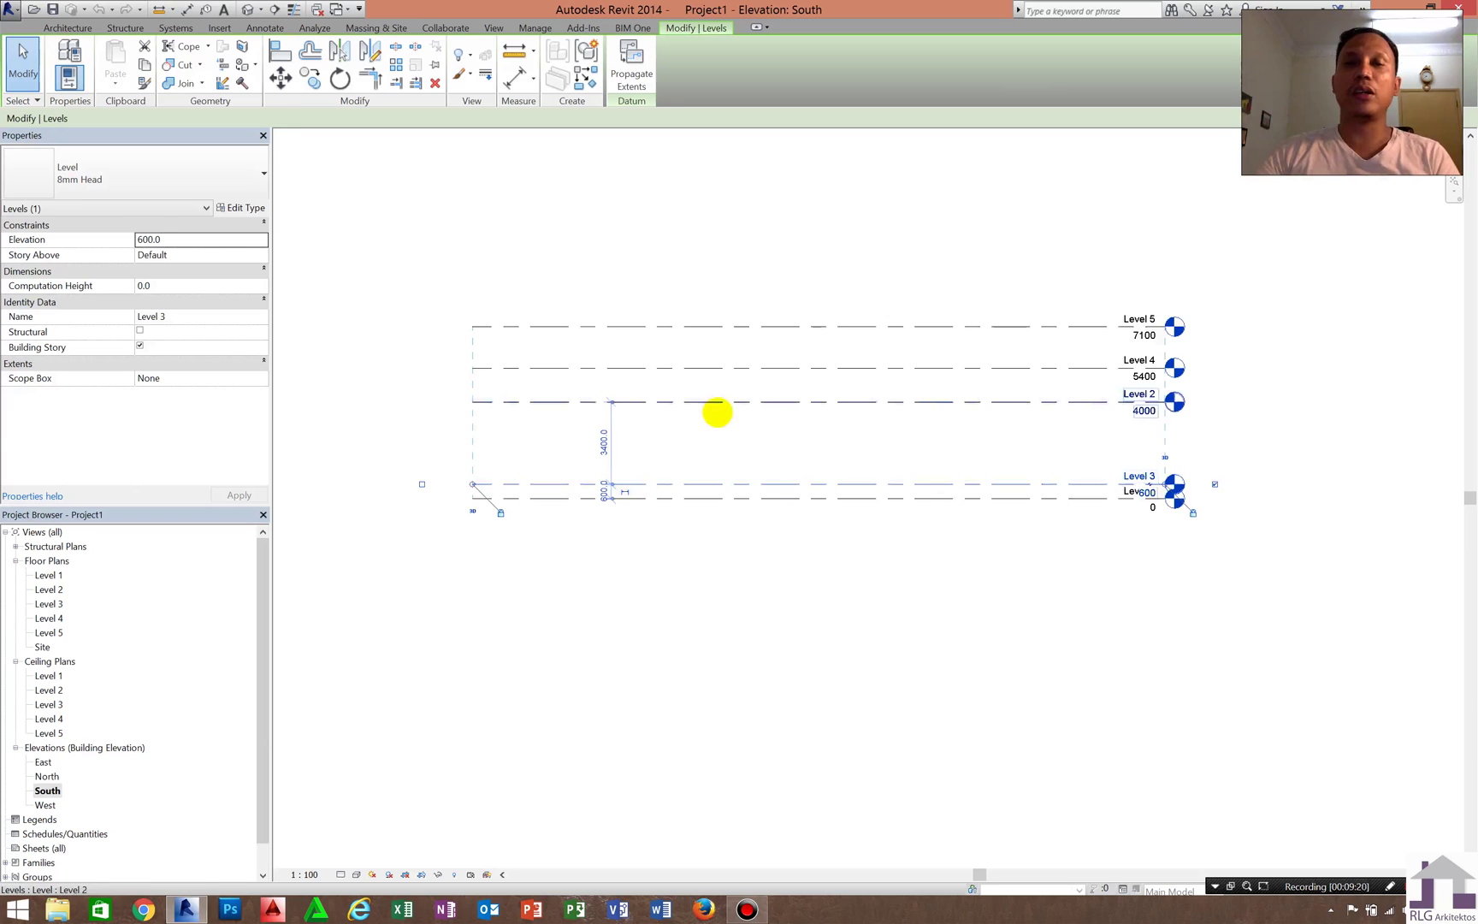
# Move the Level 5 line up to an elevation of about 9700
pyautogui.scroll(2, 717, 412)
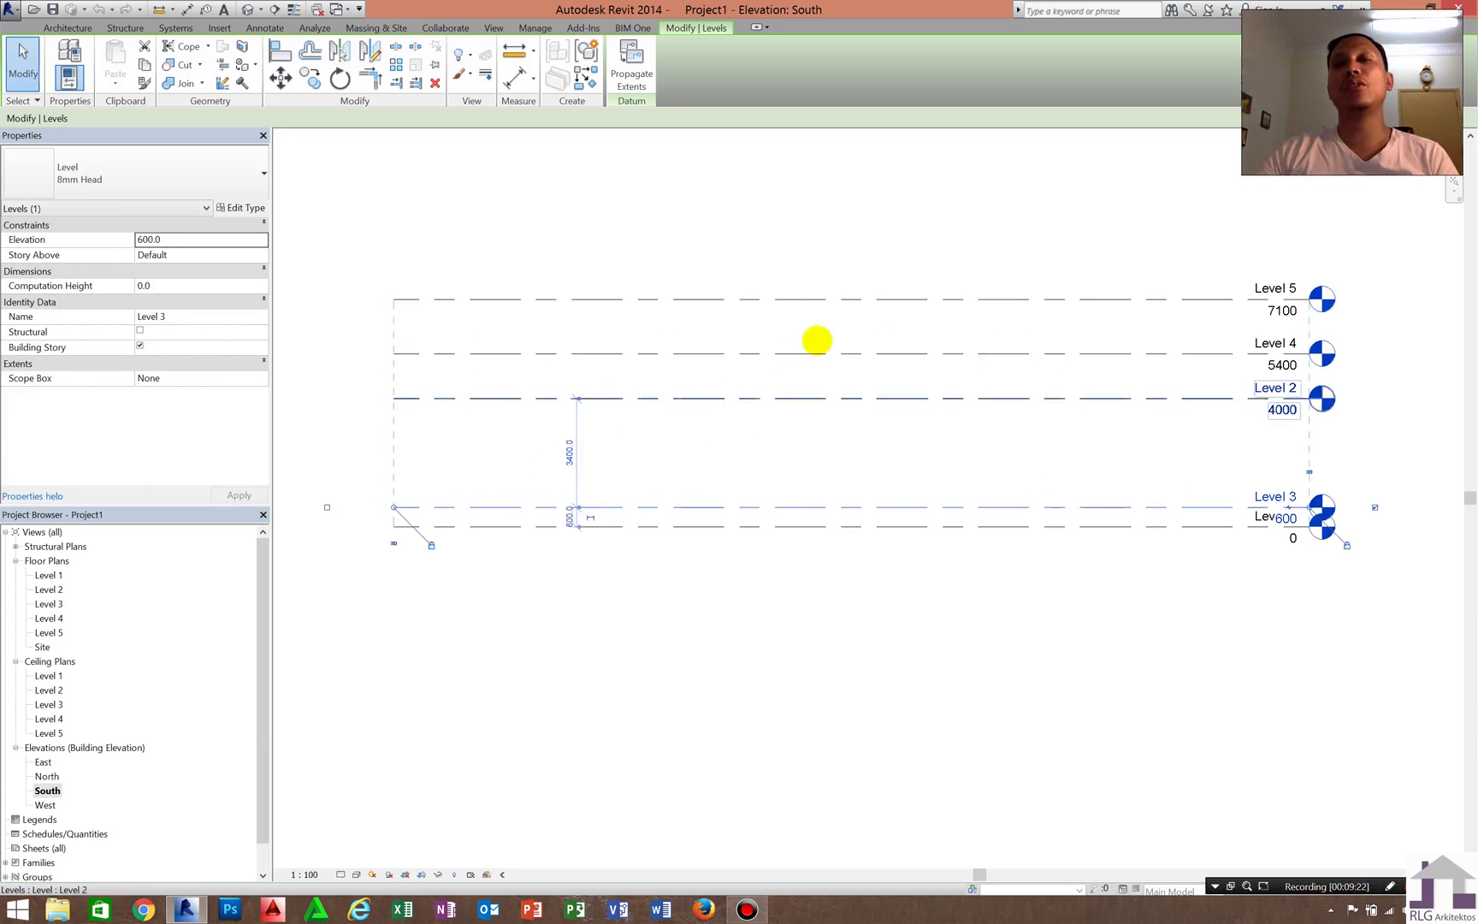
pyautogui.click(723, 299)
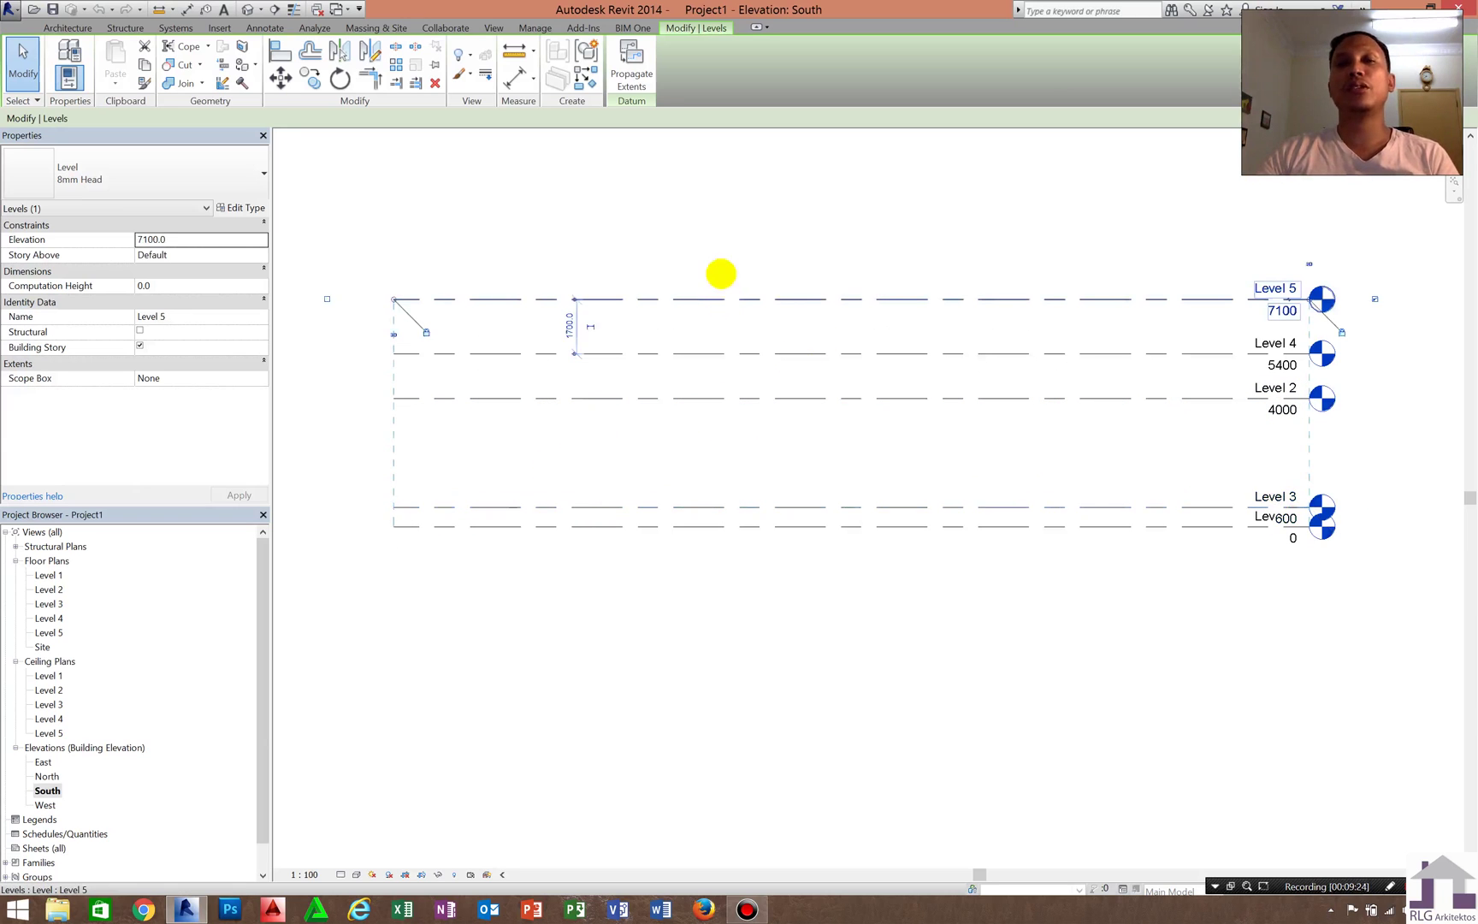
pyautogui.moveTo(721, 274); pyautogui.dragTo(719, 216)
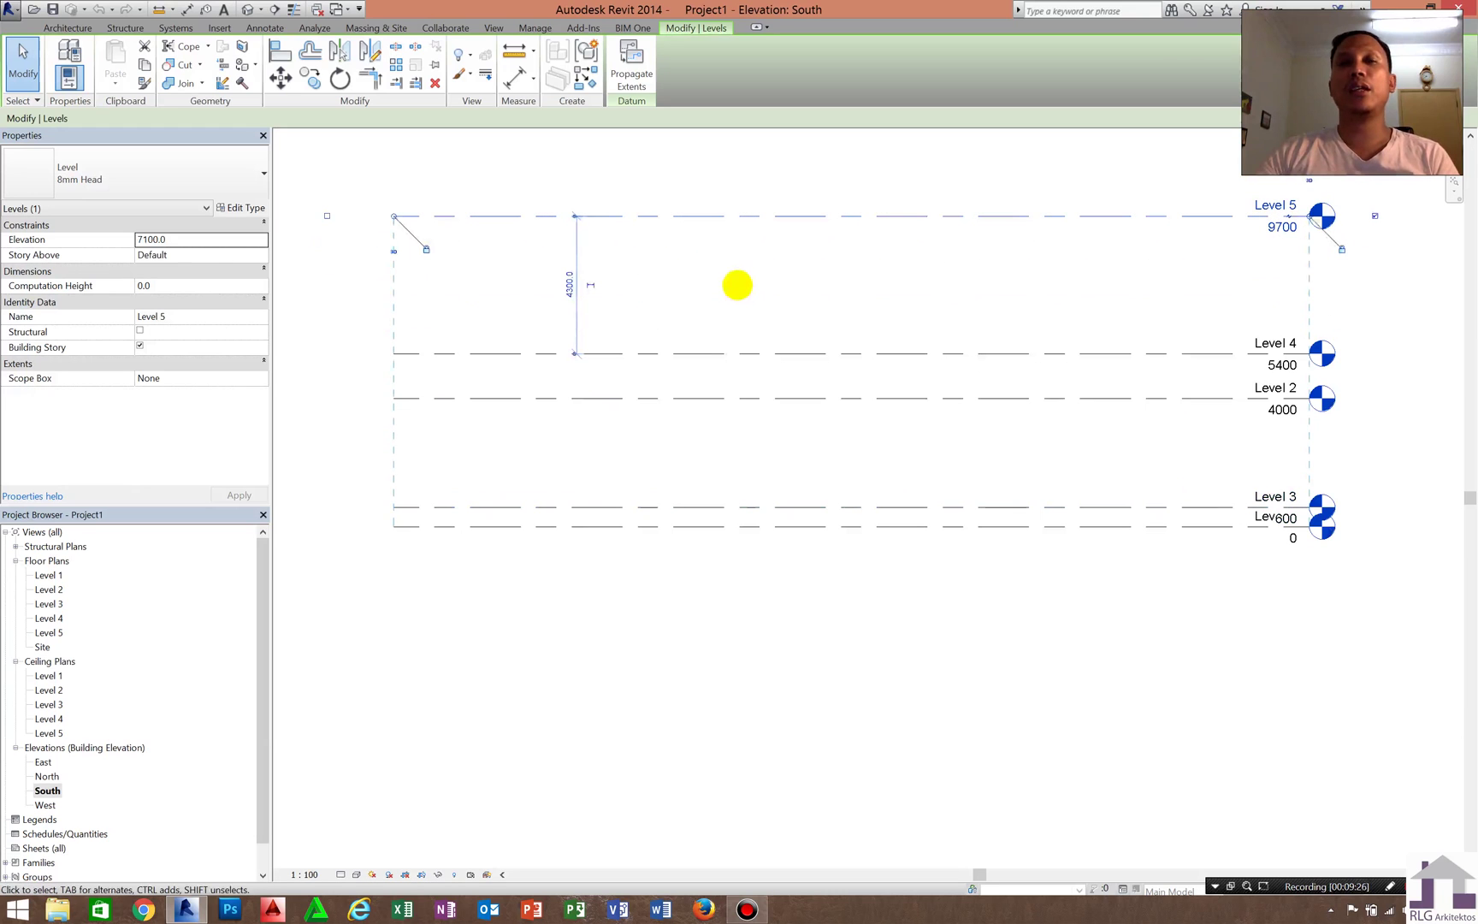
pyautogui.click(734, 299)
# Set the Level 4 line 3000 above Level 2
pyautogui.click(719, 353)
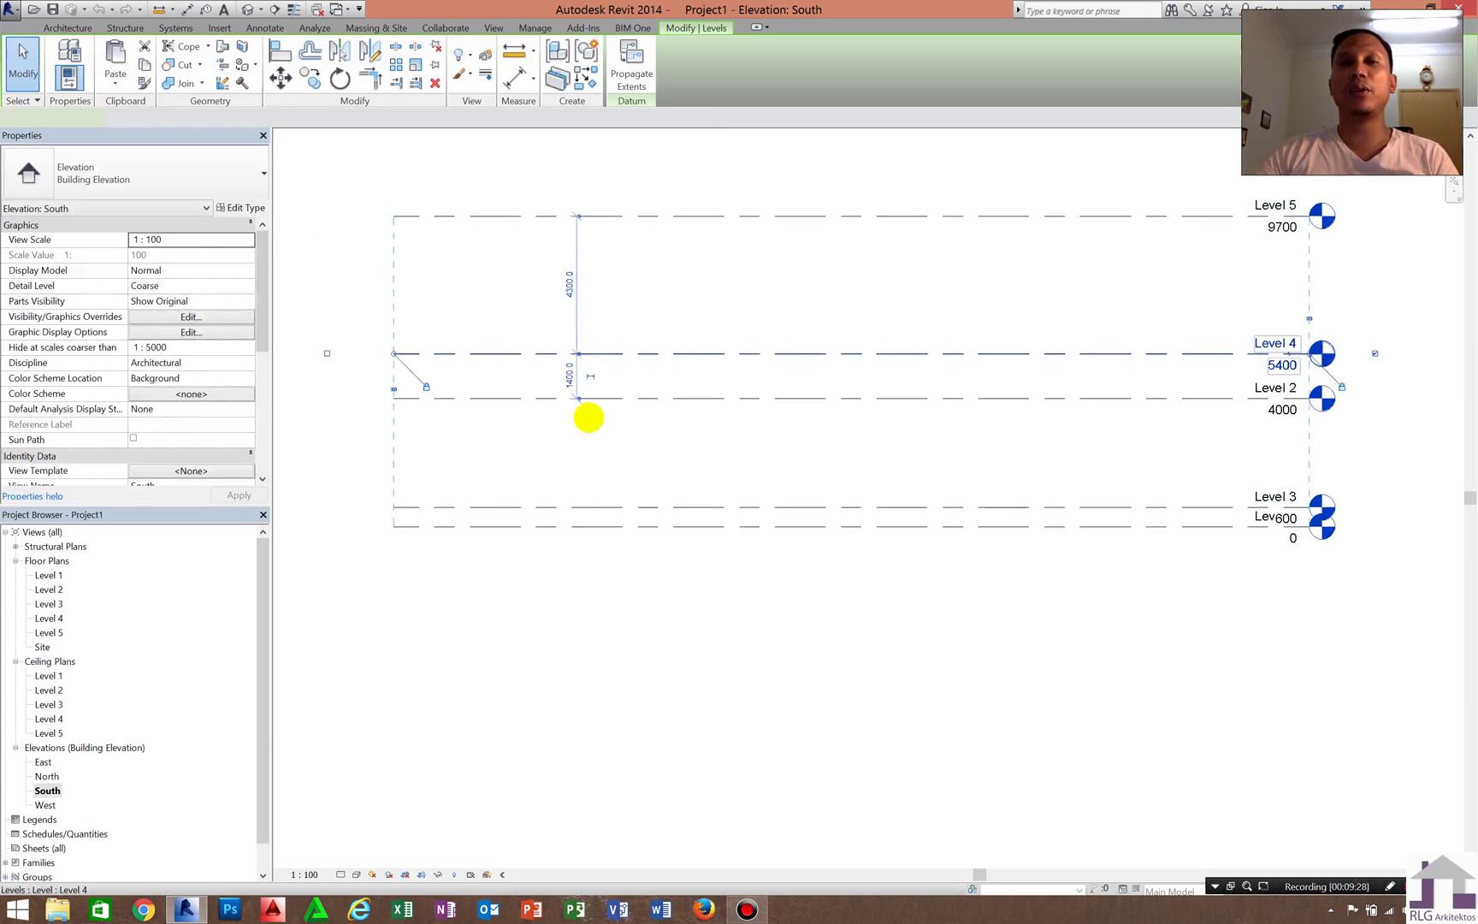
pyautogui.click(568, 378)
pyautogui.write('3000')
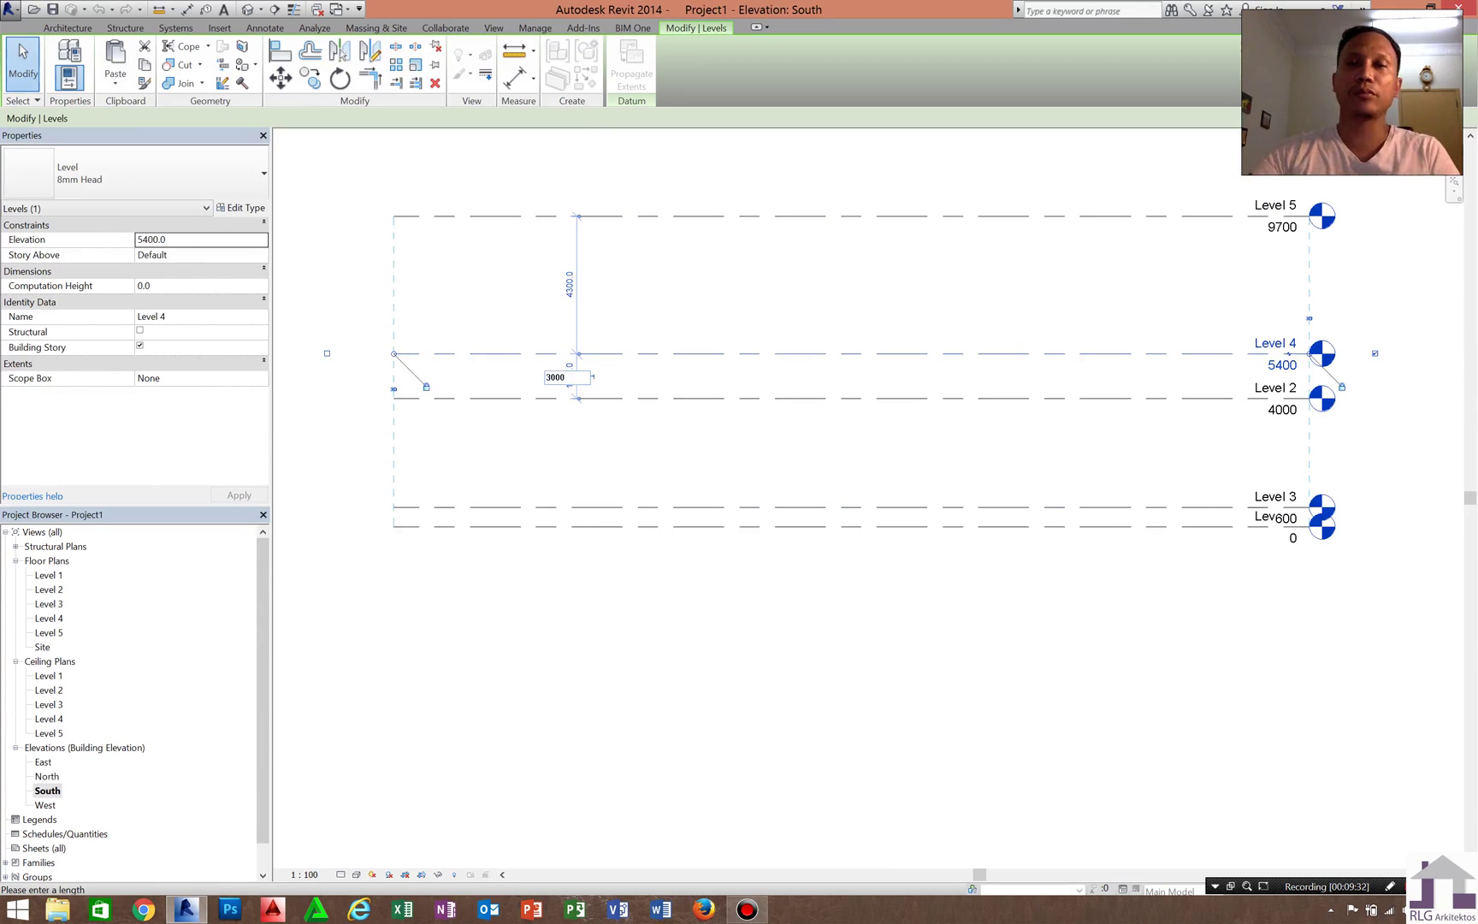
pyautogui.press('Return')
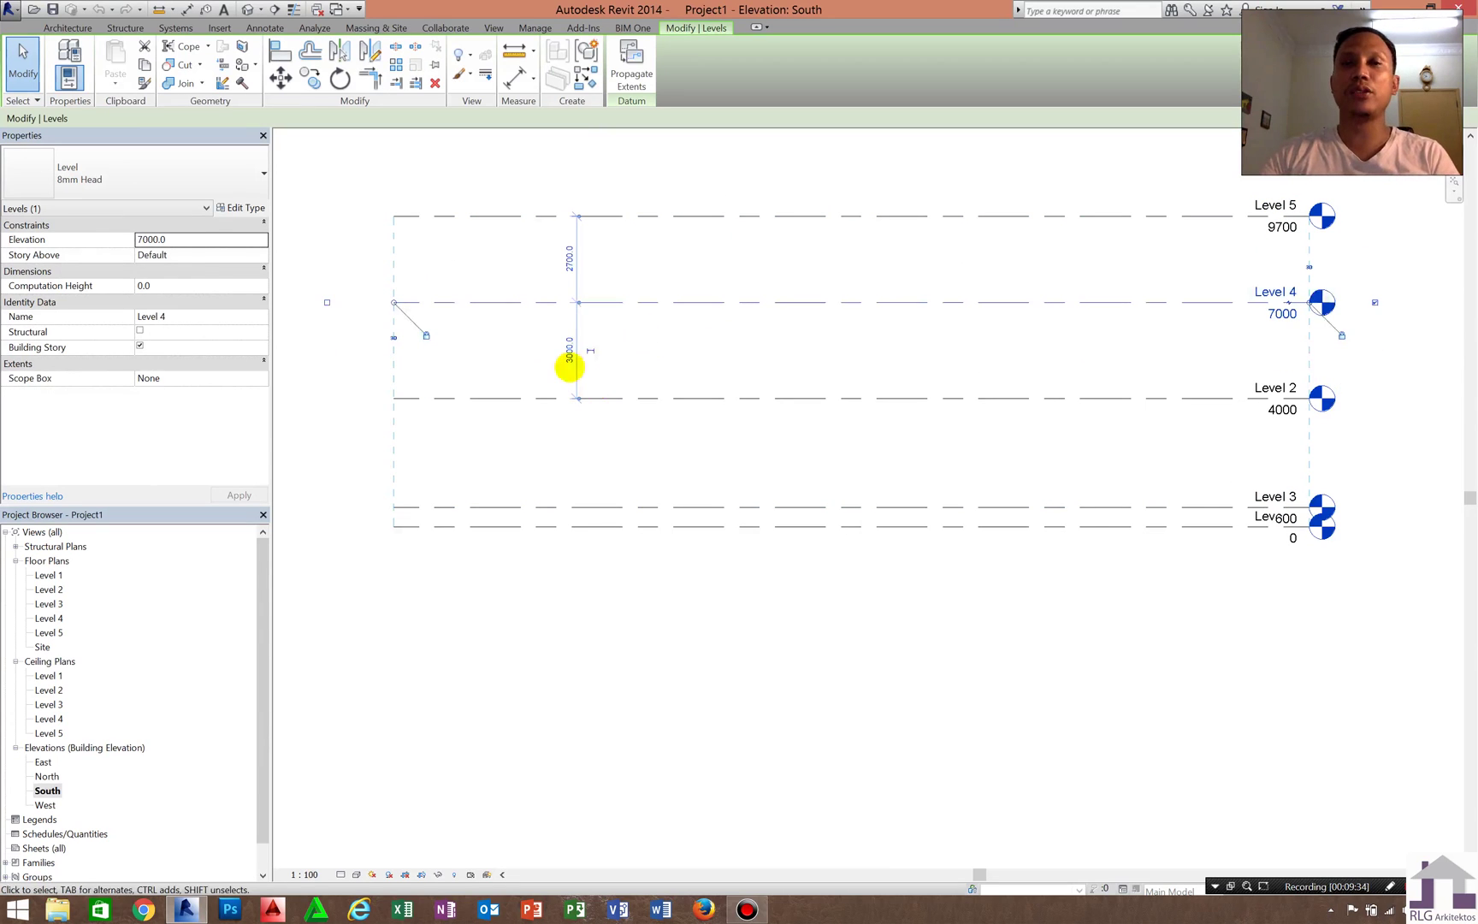
pyautogui.scroll(1, 573, 345)
pyautogui.scroll(-1, 686, 351)
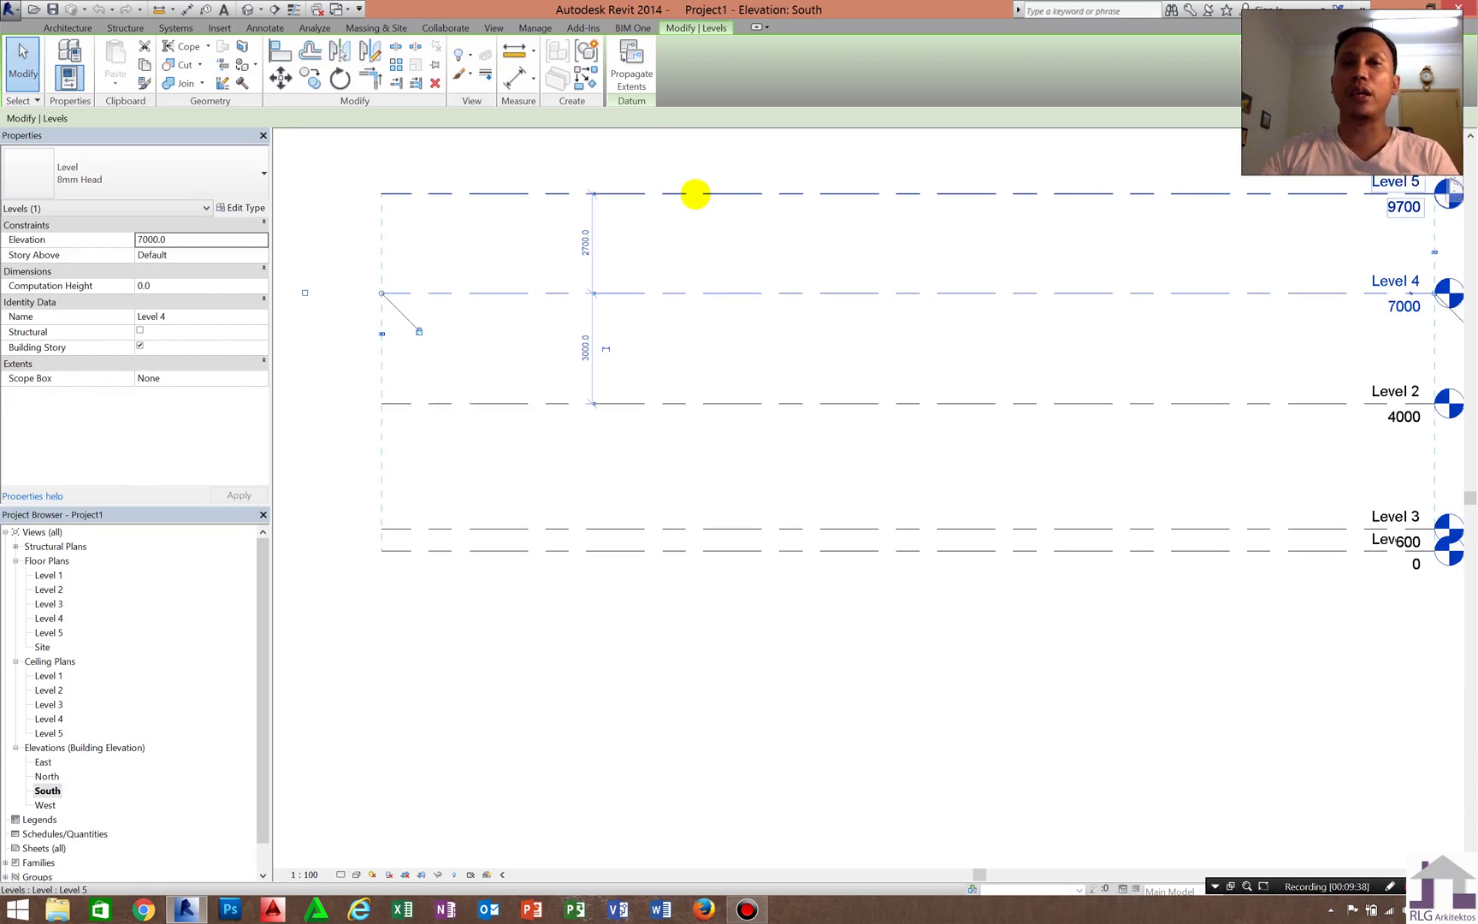
# Set the Level 5 line 1000 above Level 4
pyautogui.click(695, 193)
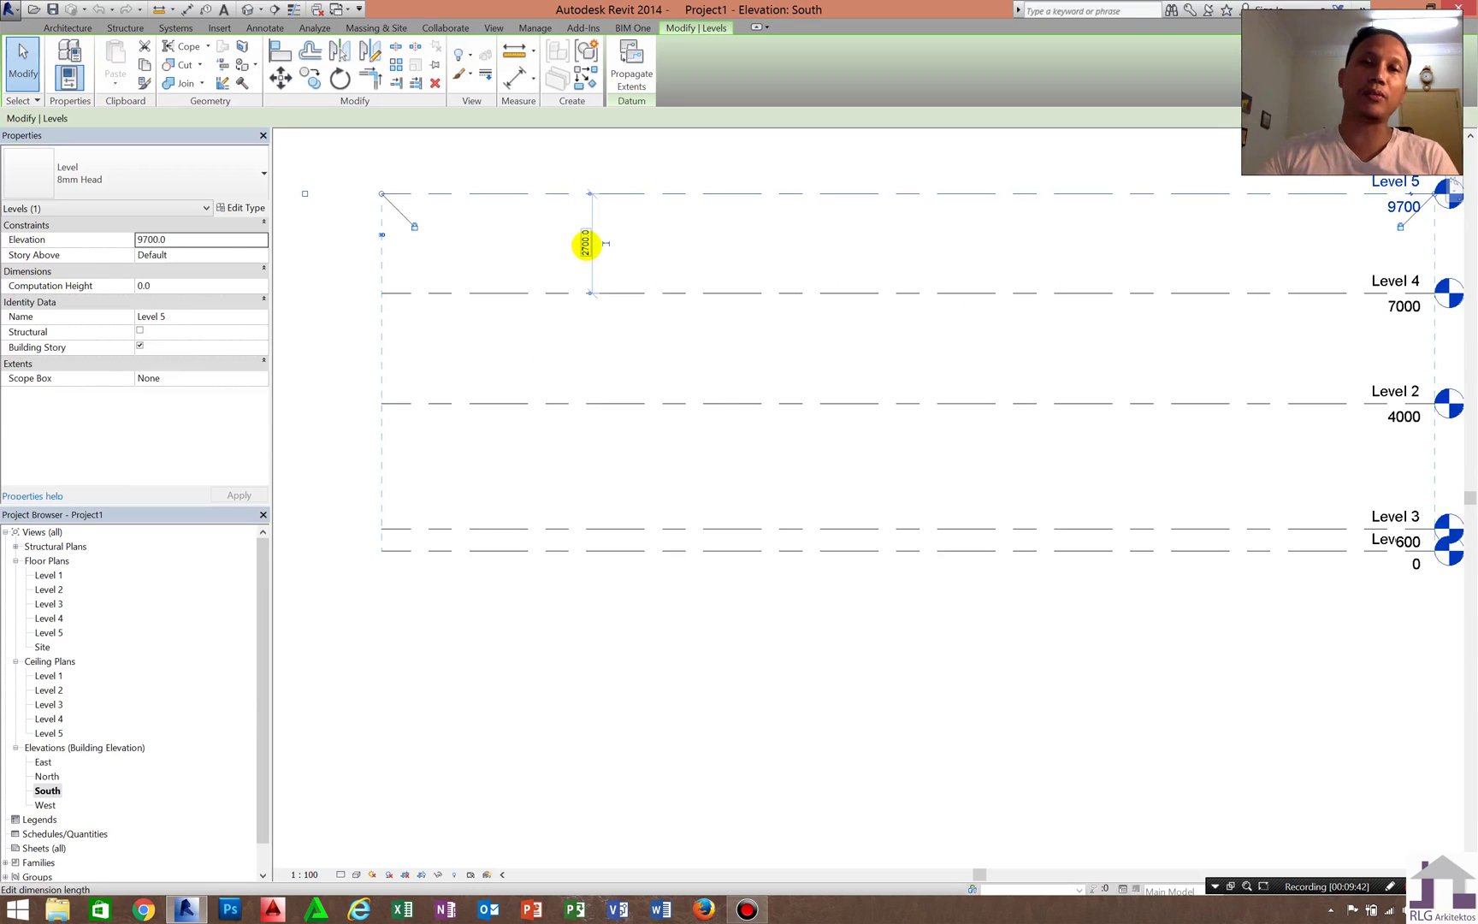
pyautogui.click(586, 244)
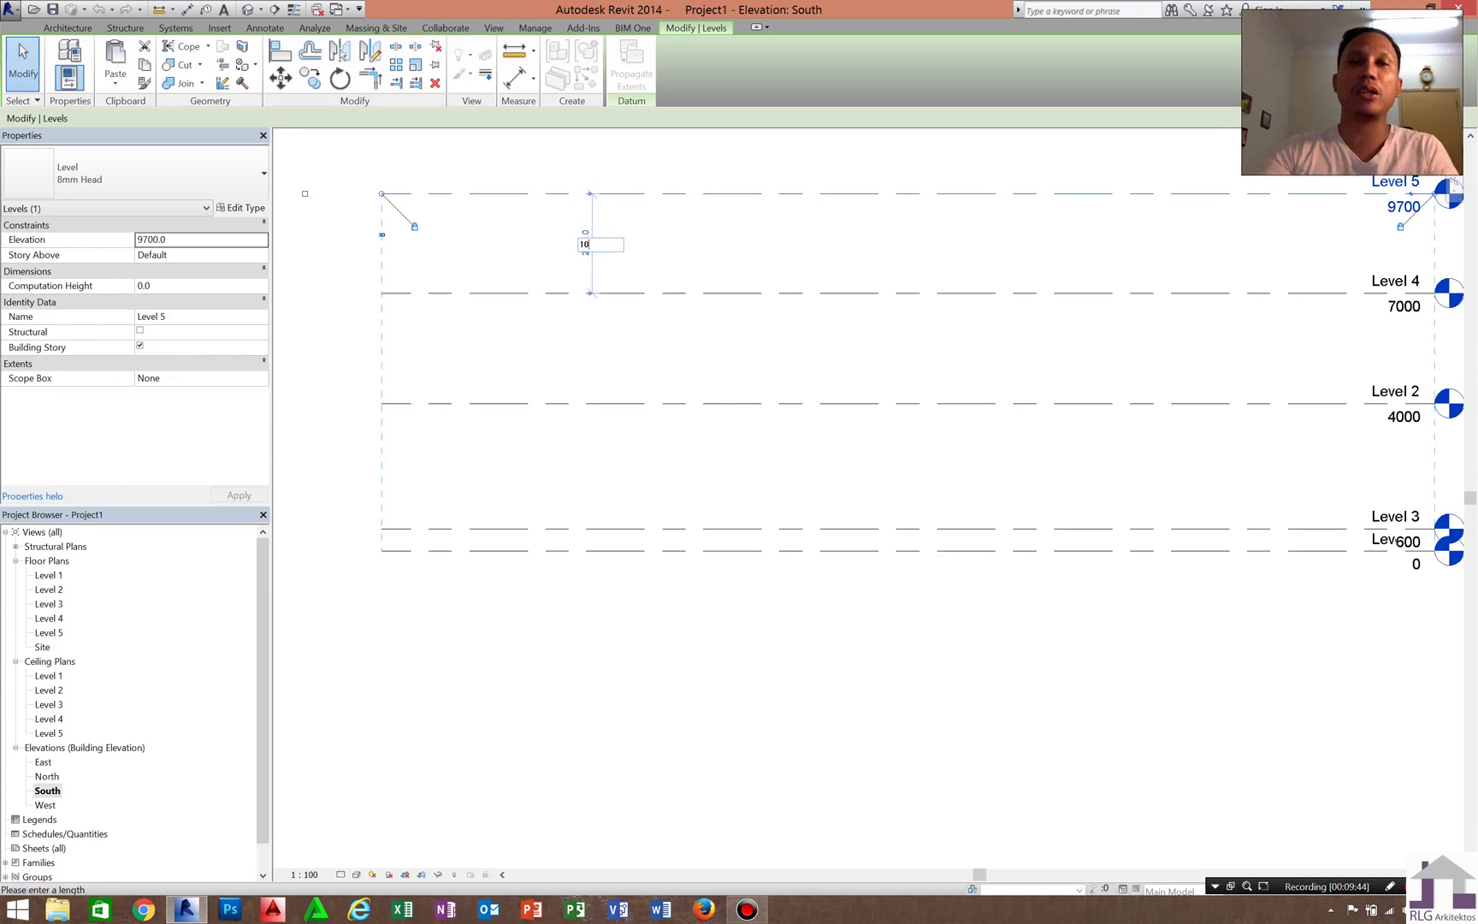
pyautogui.write('1000')
pyautogui.press('Return')
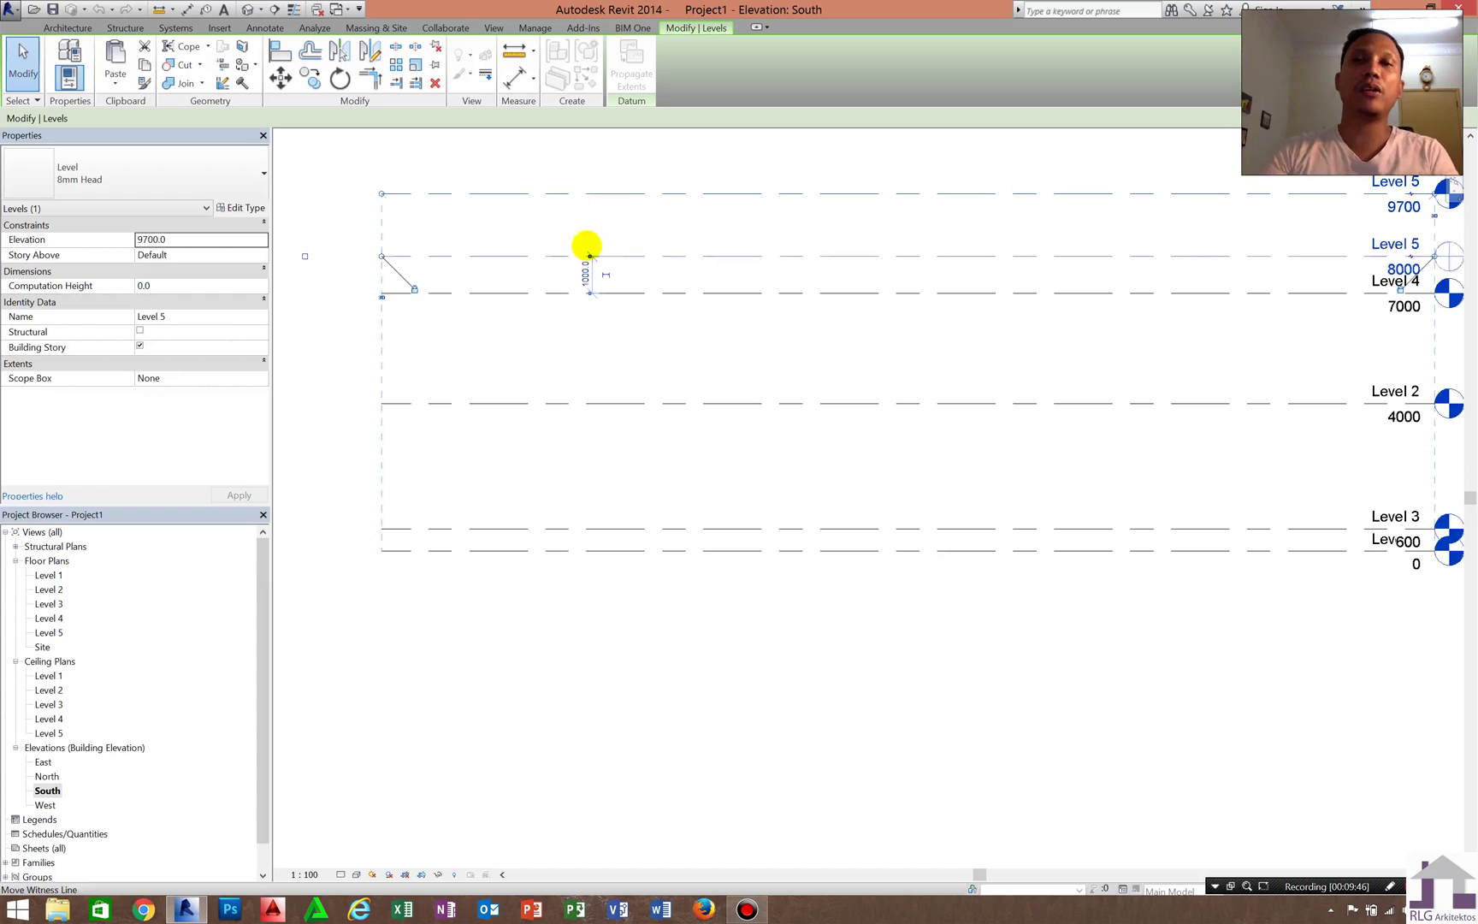
pyautogui.scroll(-1, 901, 309)
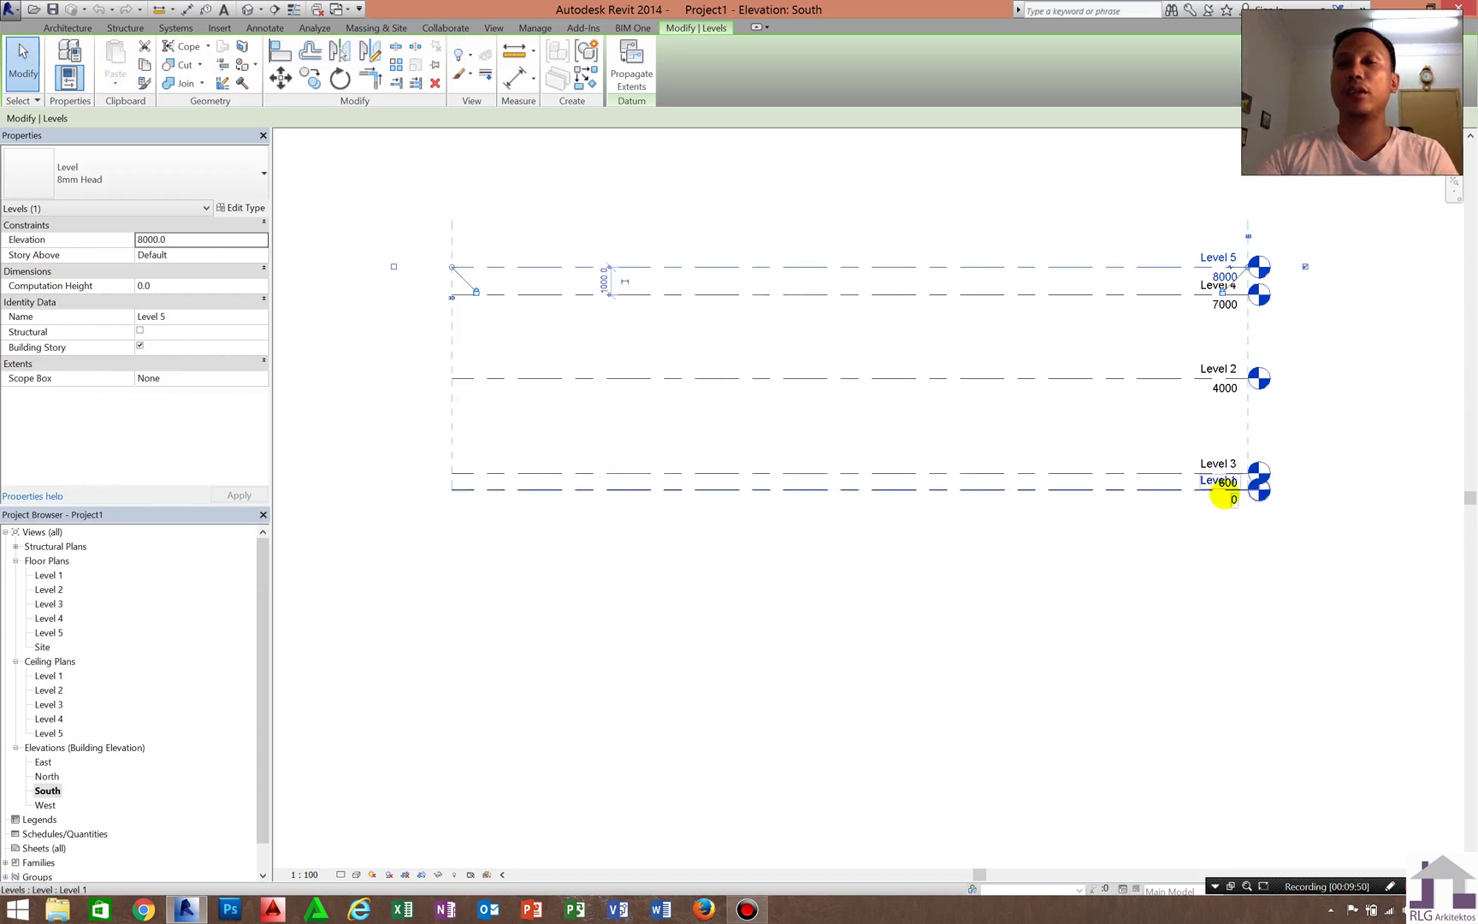
# Rename Level 1 to NGL and rename its corresponding views as well
pyautogui.scroll(2, 1218, 483)
pyautogui.scroll(1, 1048, 586)
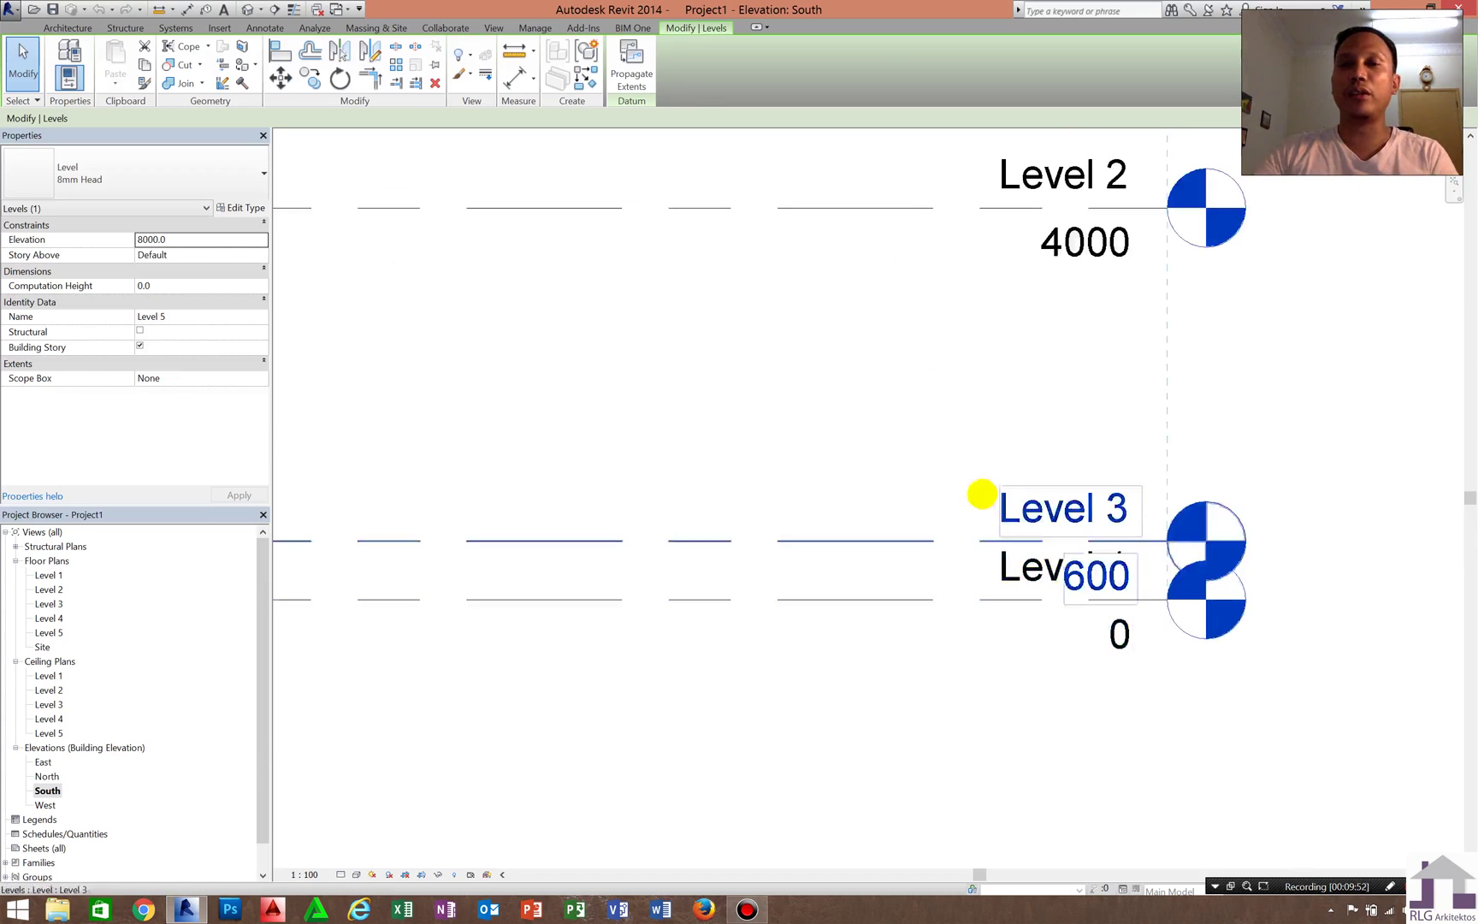
pyautogui.scroll(-2, 996, 554)
pyautogui.click(1008, 529)
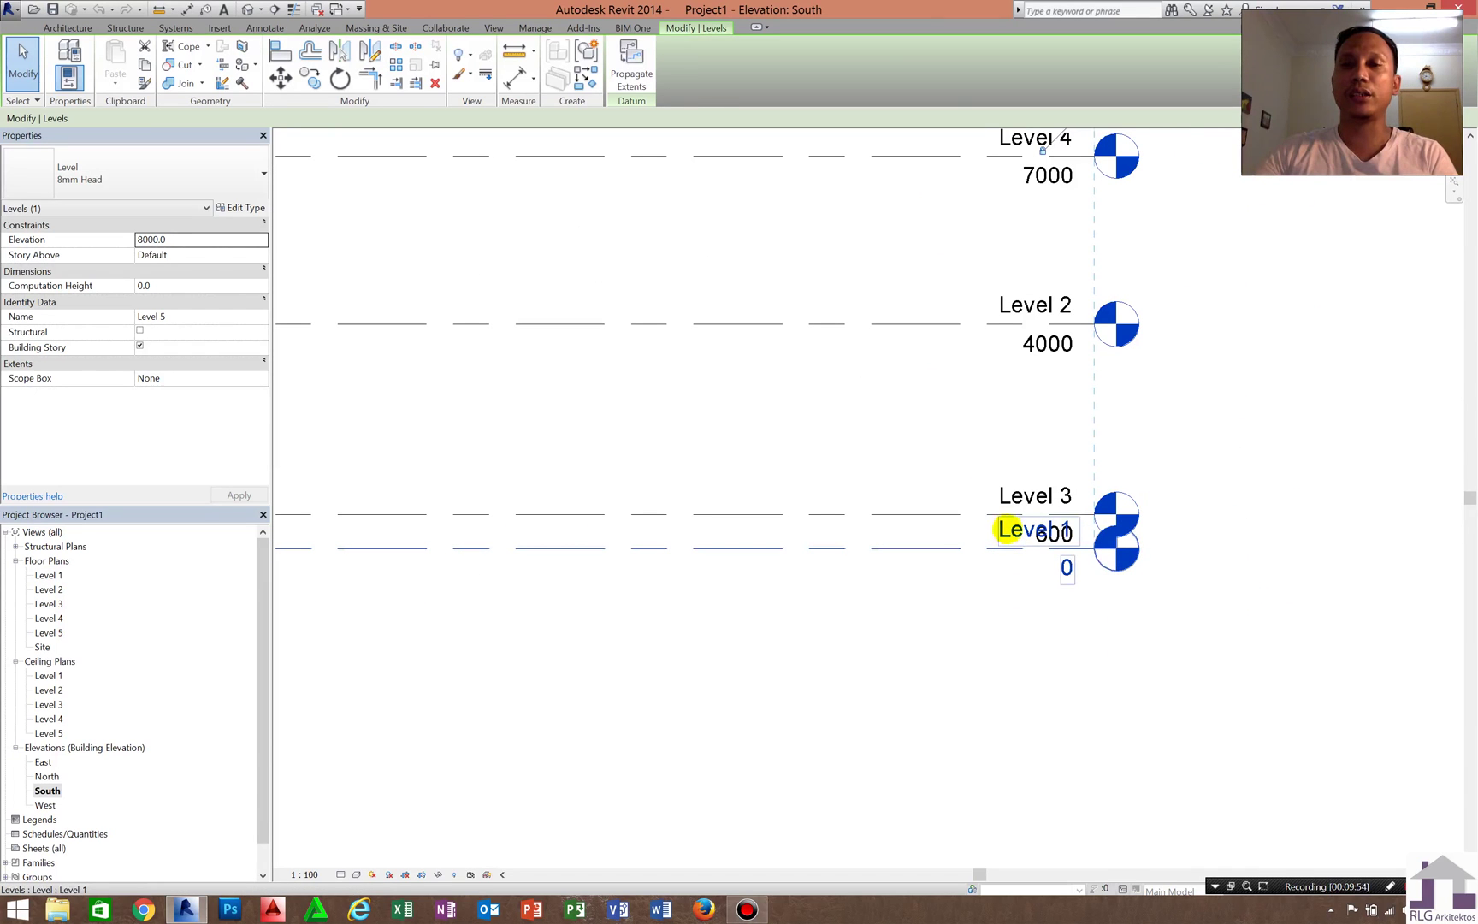
pyautogui.click(1009, 530)
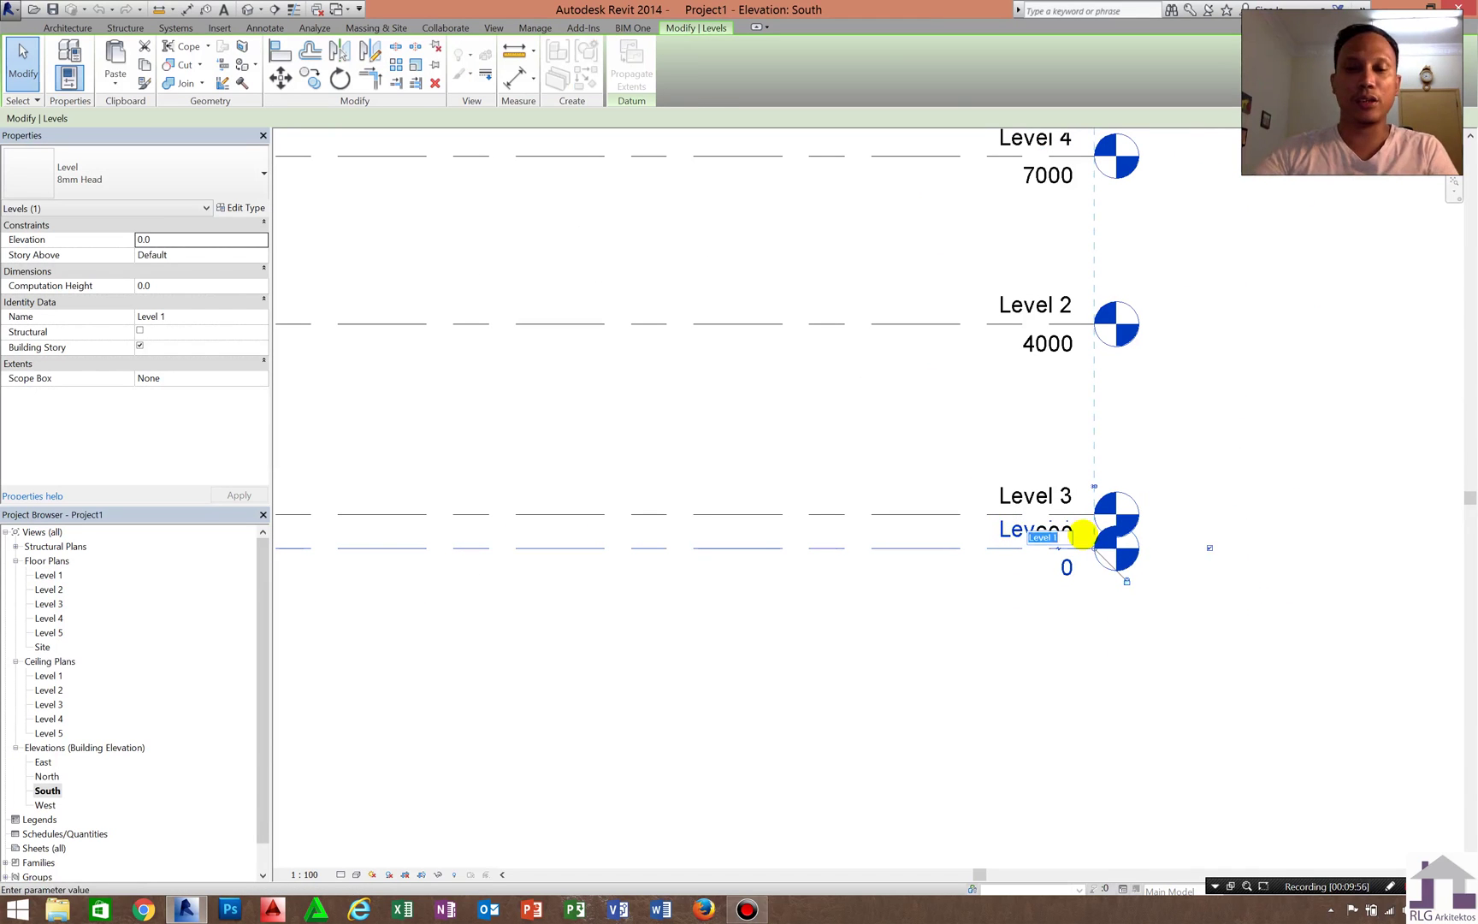
pyautogui.write('N')
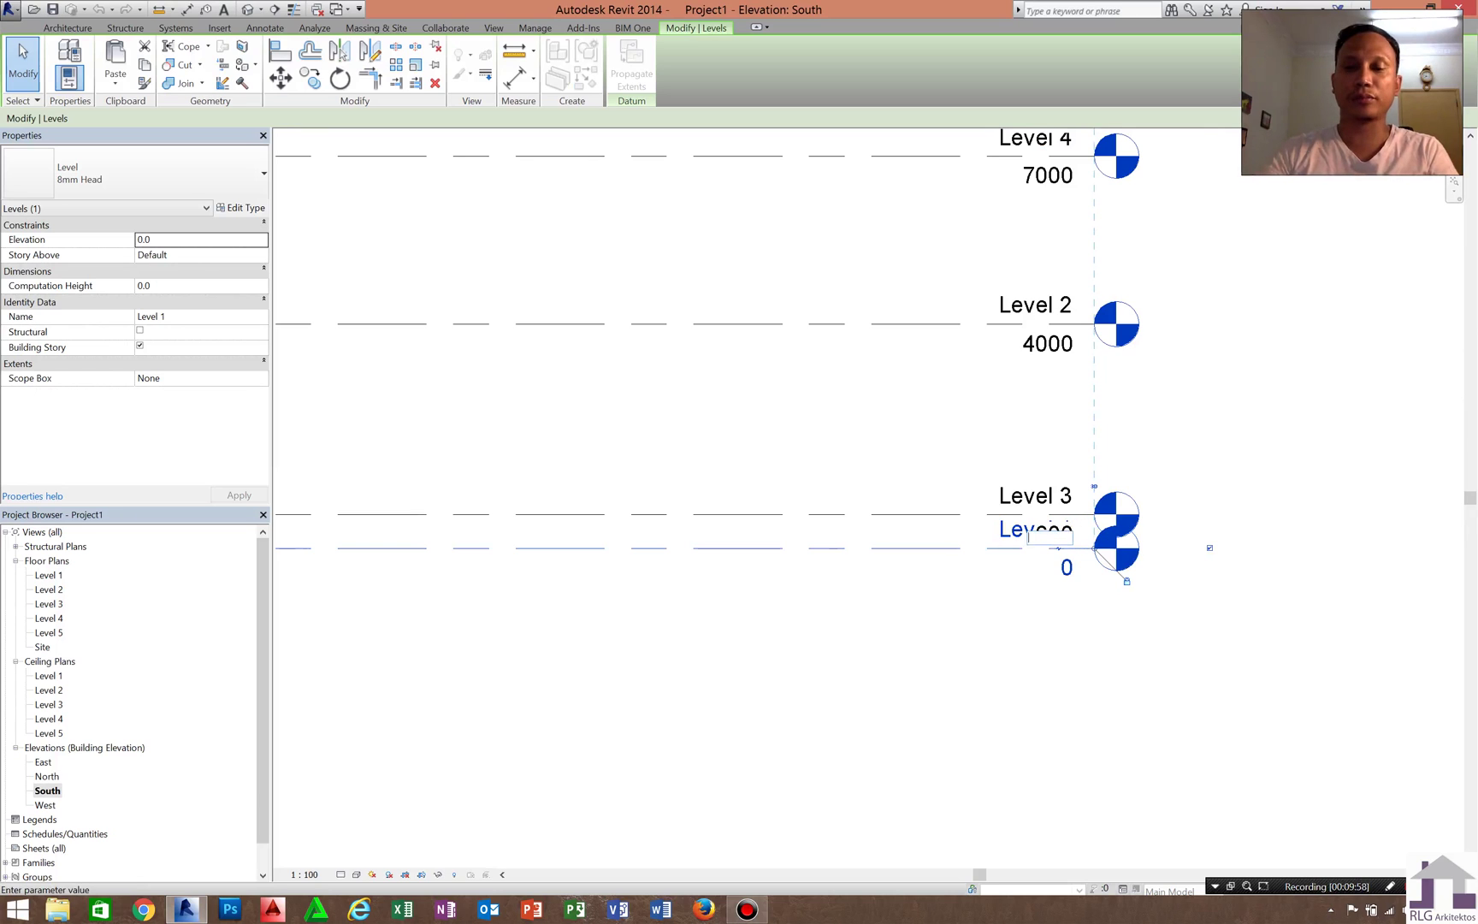
pyautogui.write('GL')
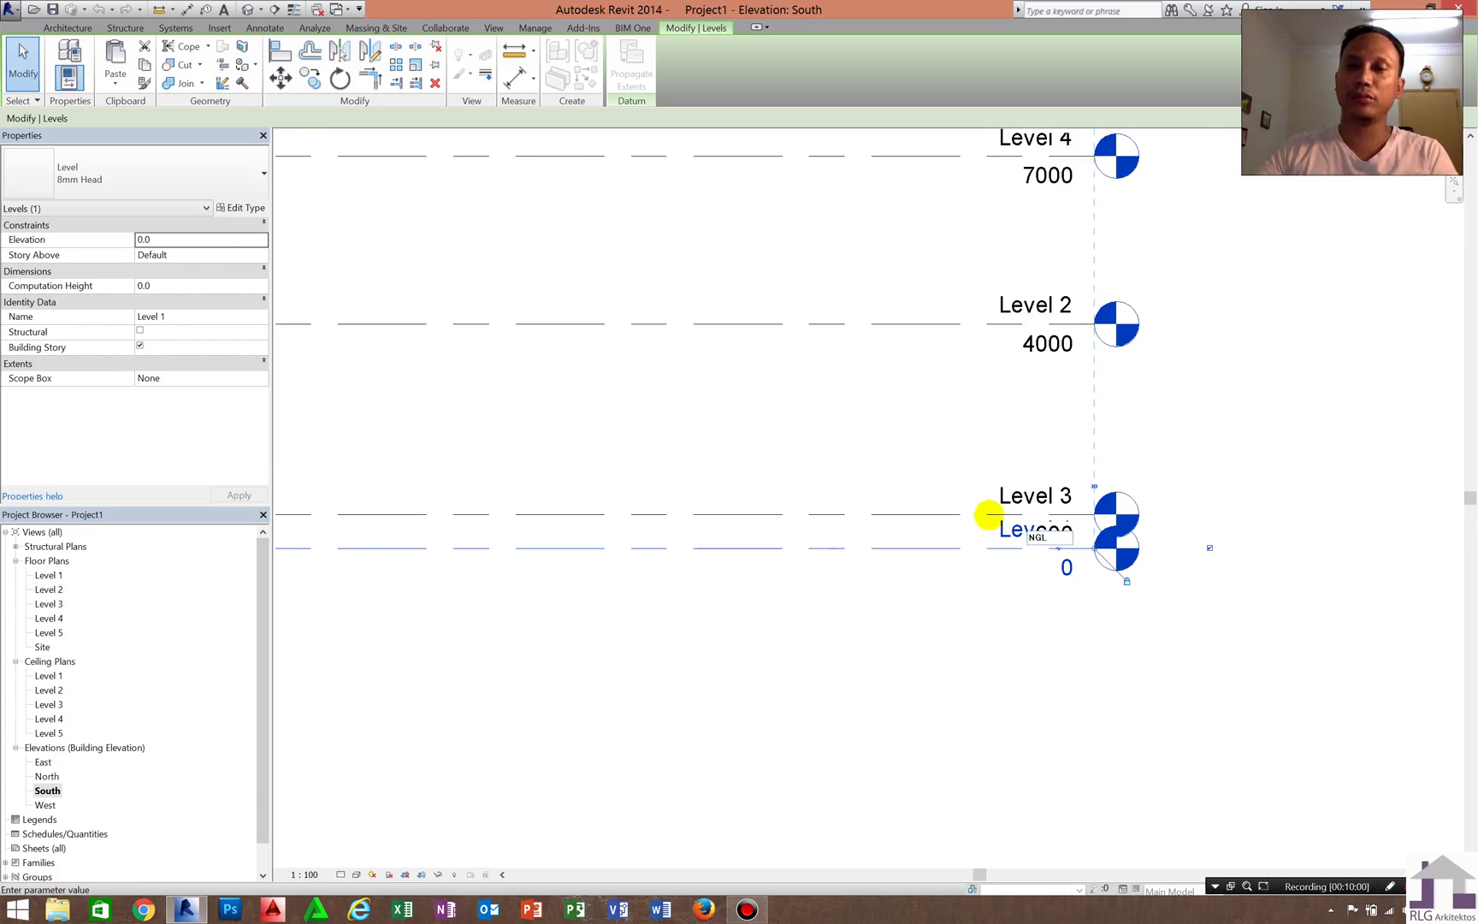
pyautogui.press('Return')
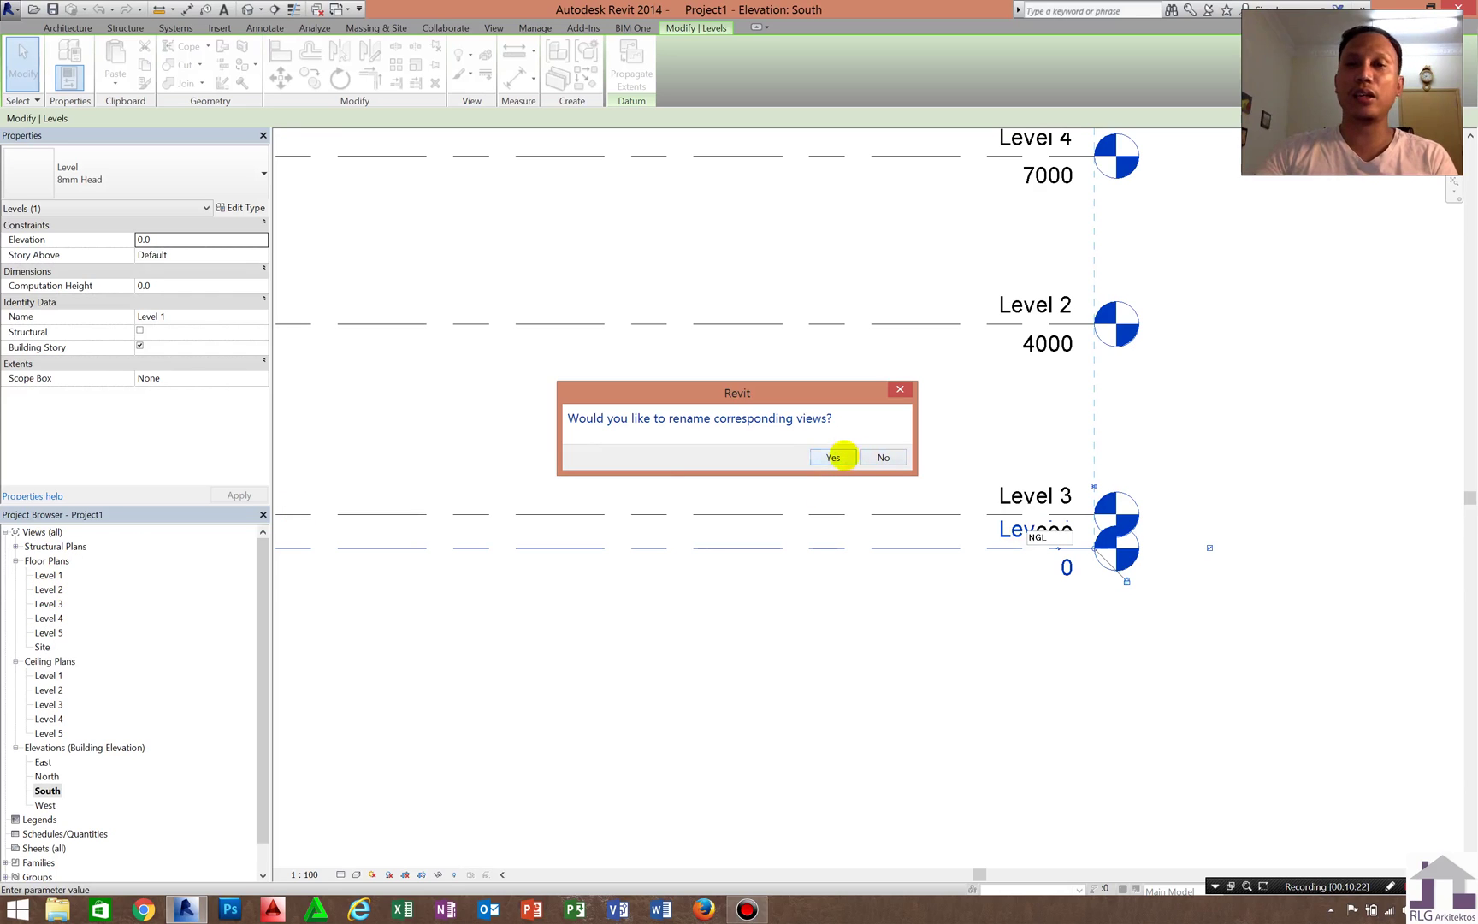
pyautogui.click(841, 455)
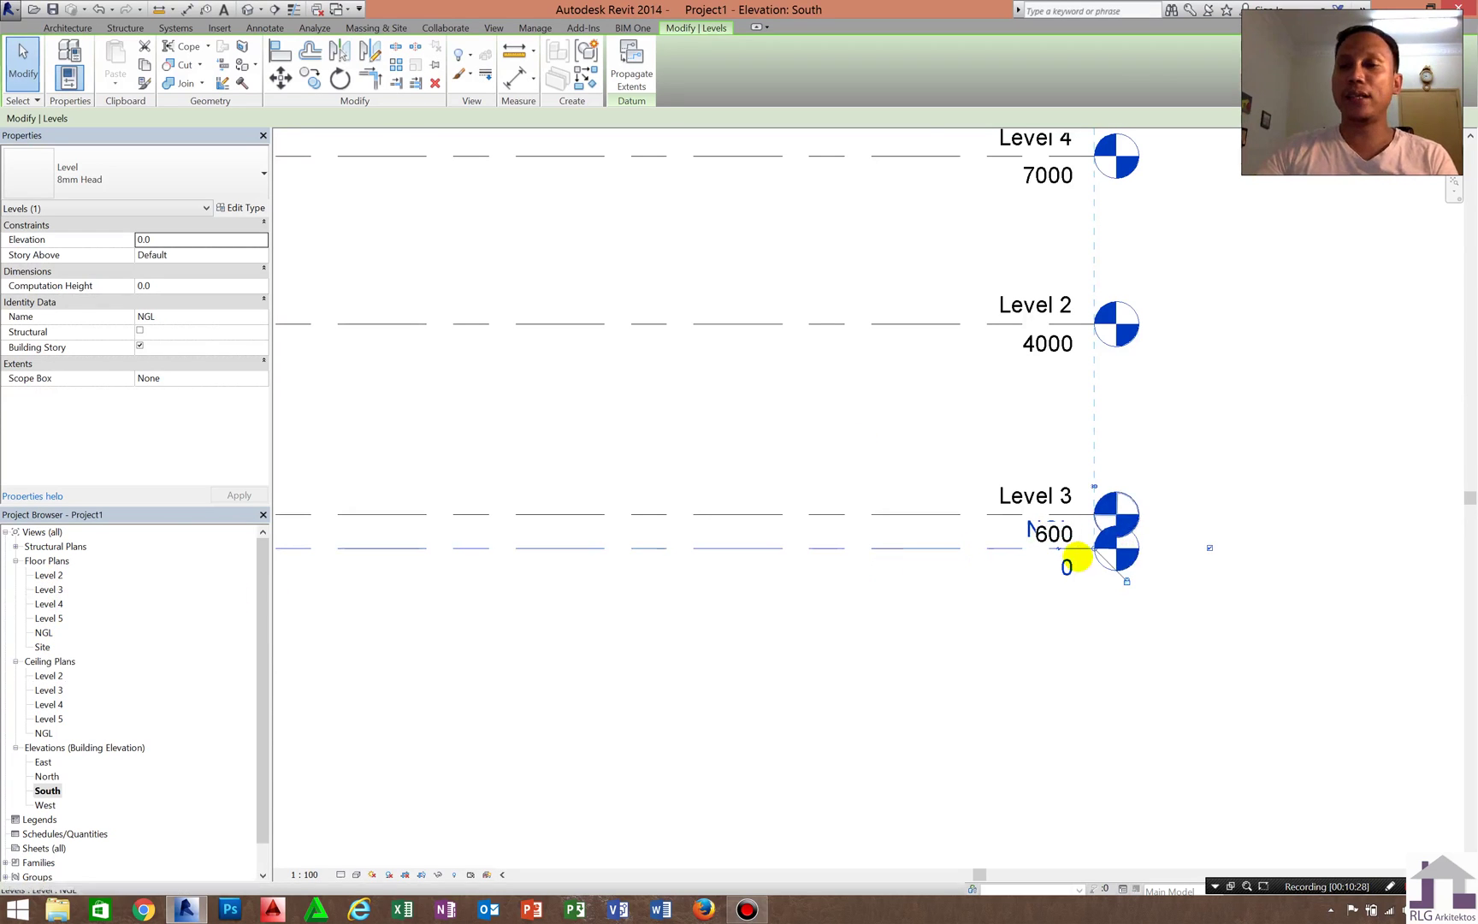
# Add an elbow to the NGL level line so its head sits clear below the Level 3 label
pyautogui.scroll(2, 981, 548)
pyautogui.scroll(2, 948, 511)
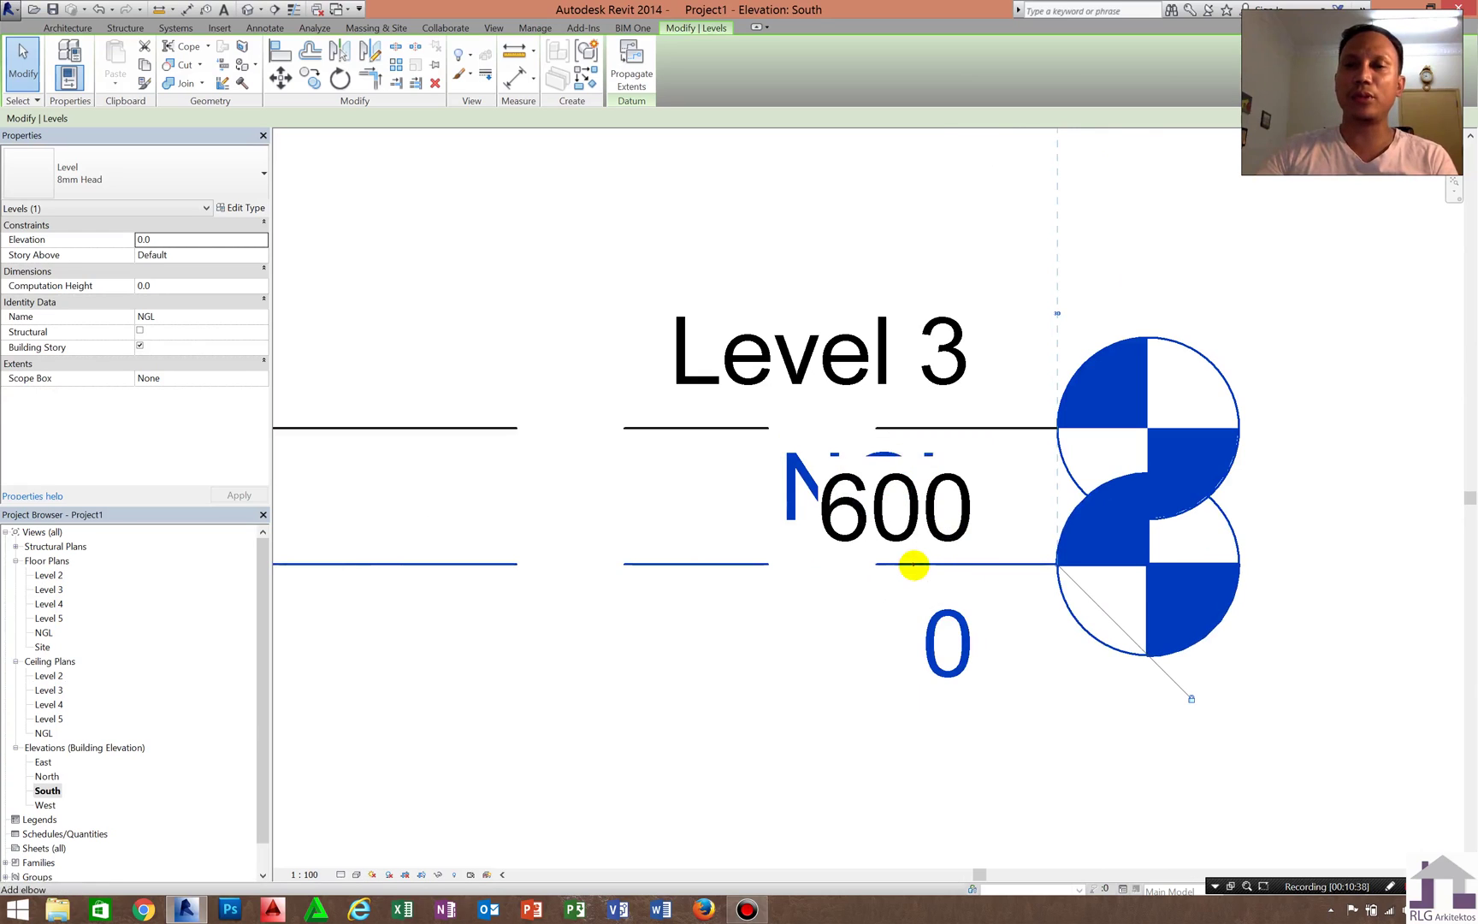
pyautogui.click(914, 564)
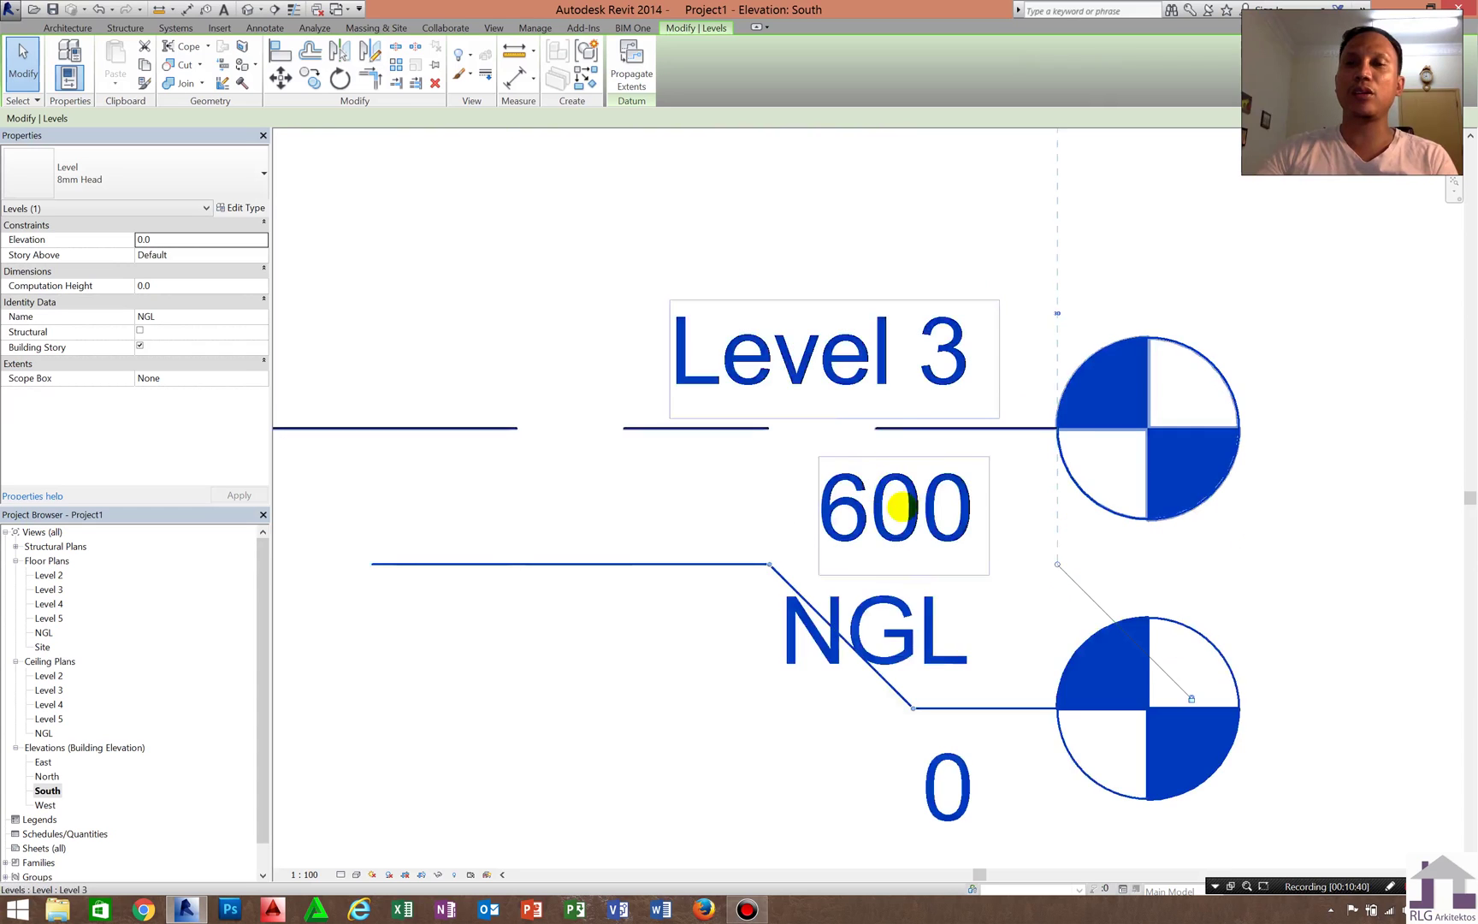
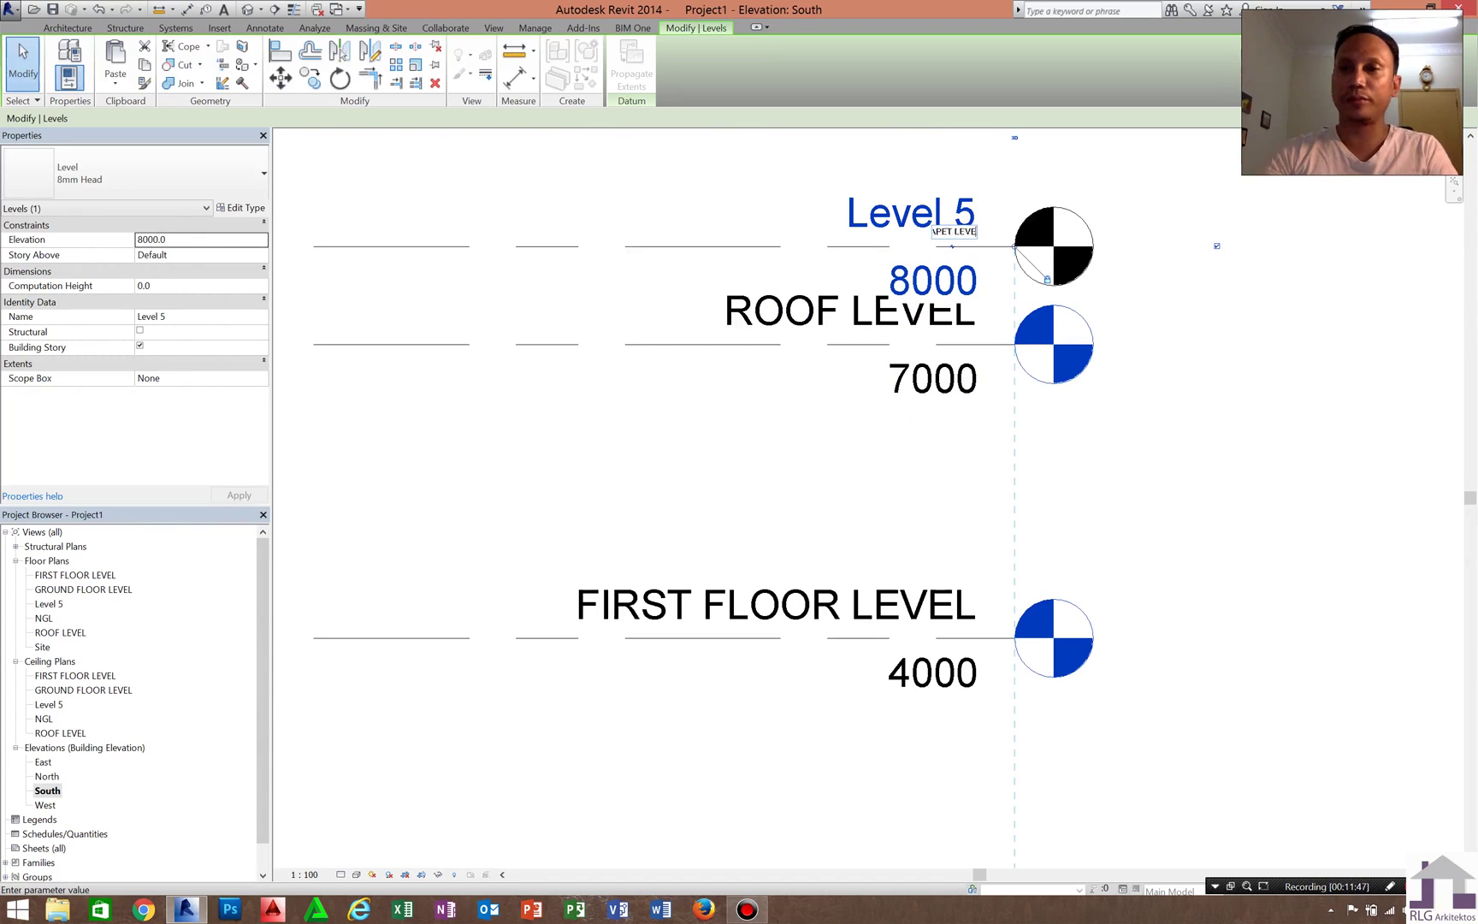
# Rename Level 5 to PARAPET LEVEL together with its corresponding views
pyautogui.write('L')
pyautogui.press('Return')
pyautogui.press('Return')
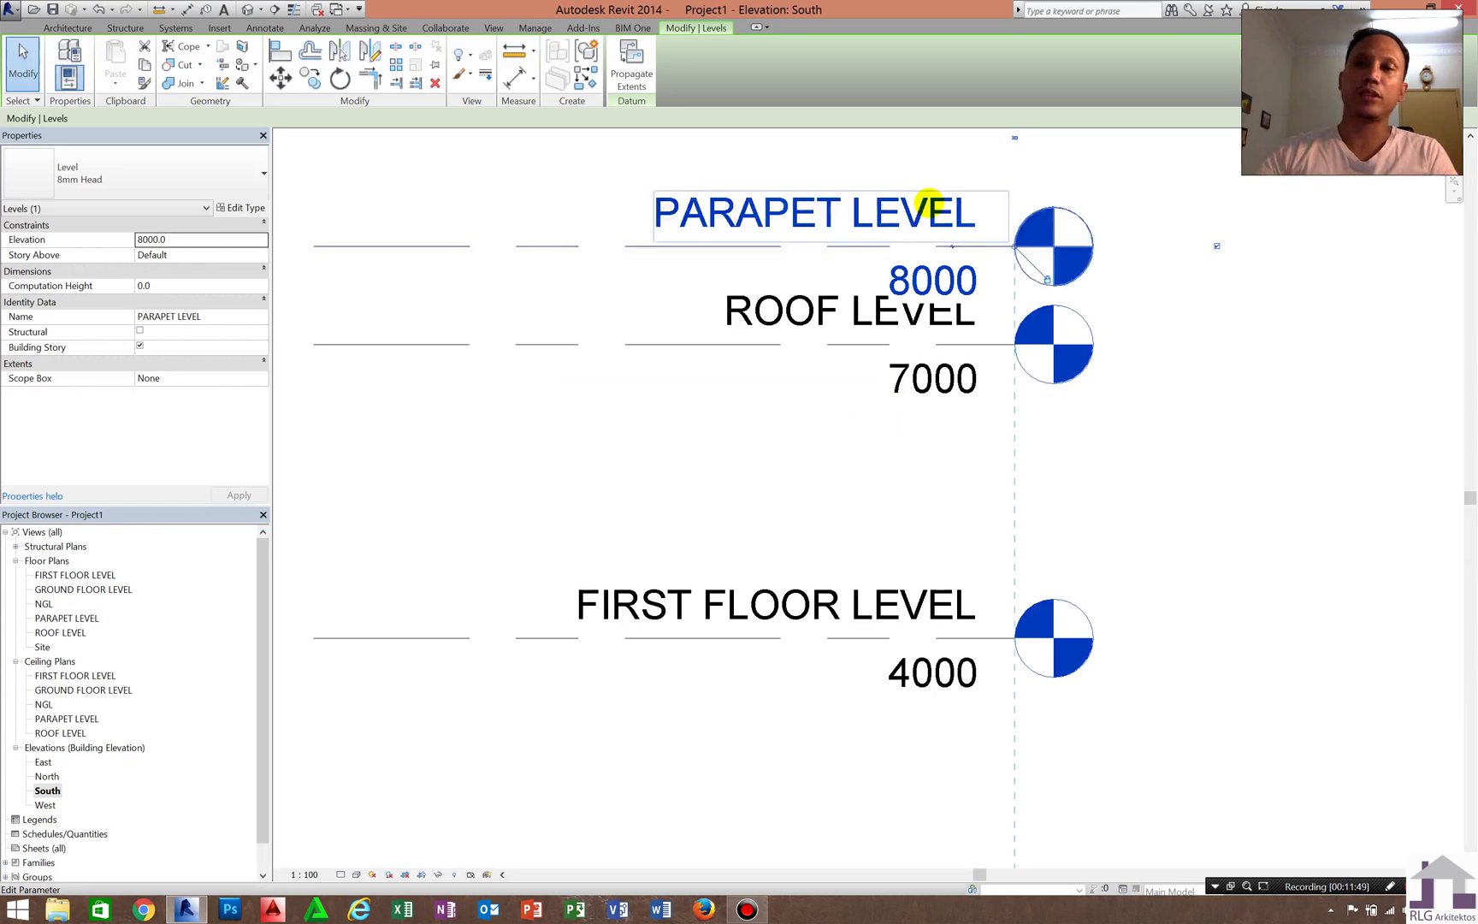
# Add an elbow to the PARAPET LEVEL line, keeping its head above the line and clear of the ROOF LEVEL label
pyautogui.scroll(-1, 907, 308)
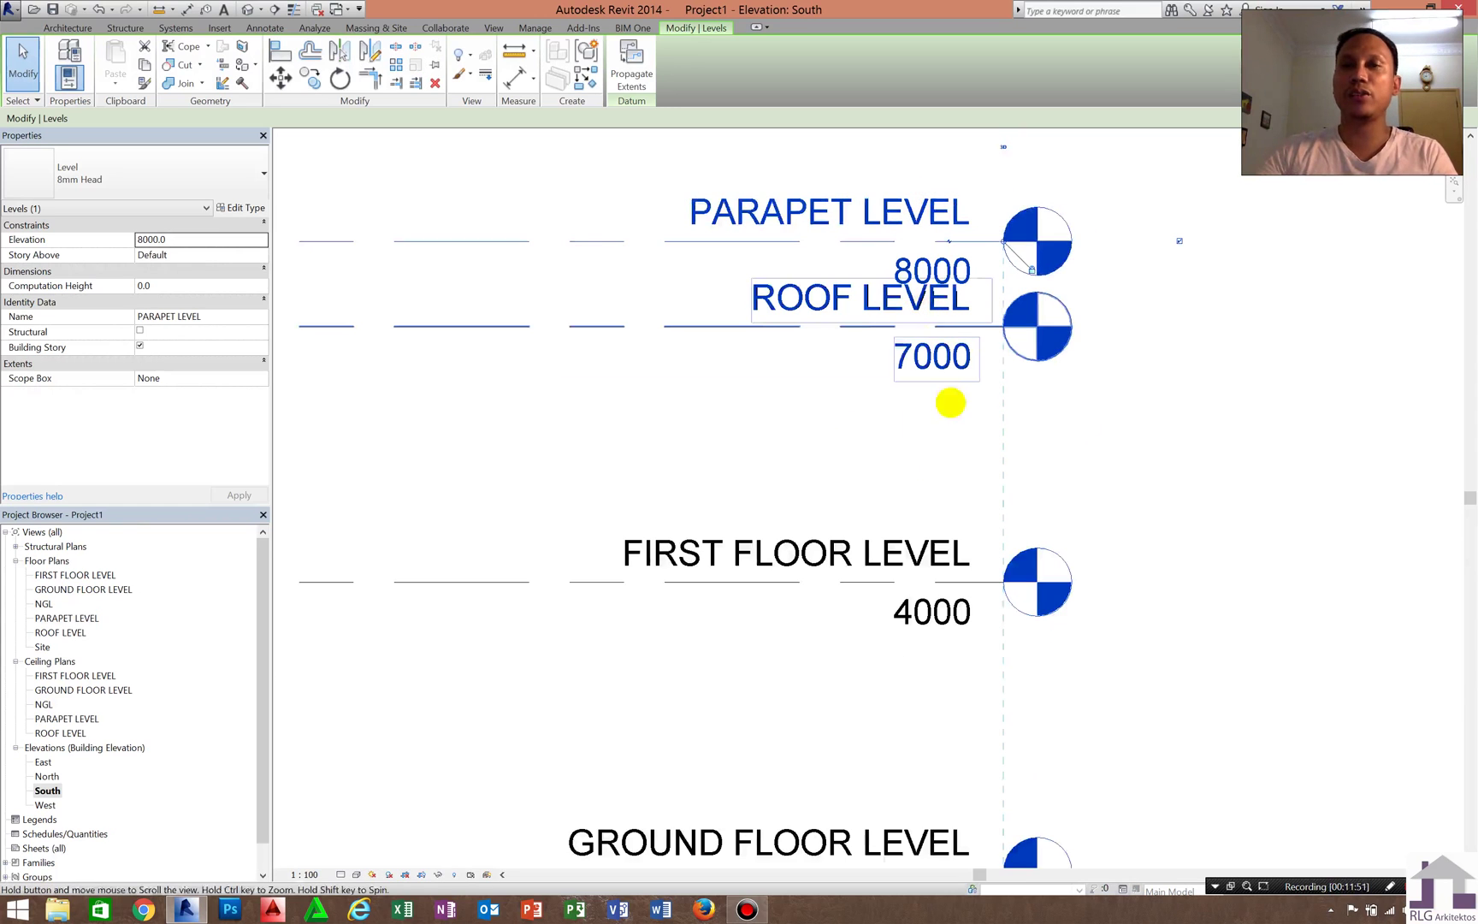
pyautogui.moveTo(907, 279); pyautogui.dragTo(933, 373, button='middle')
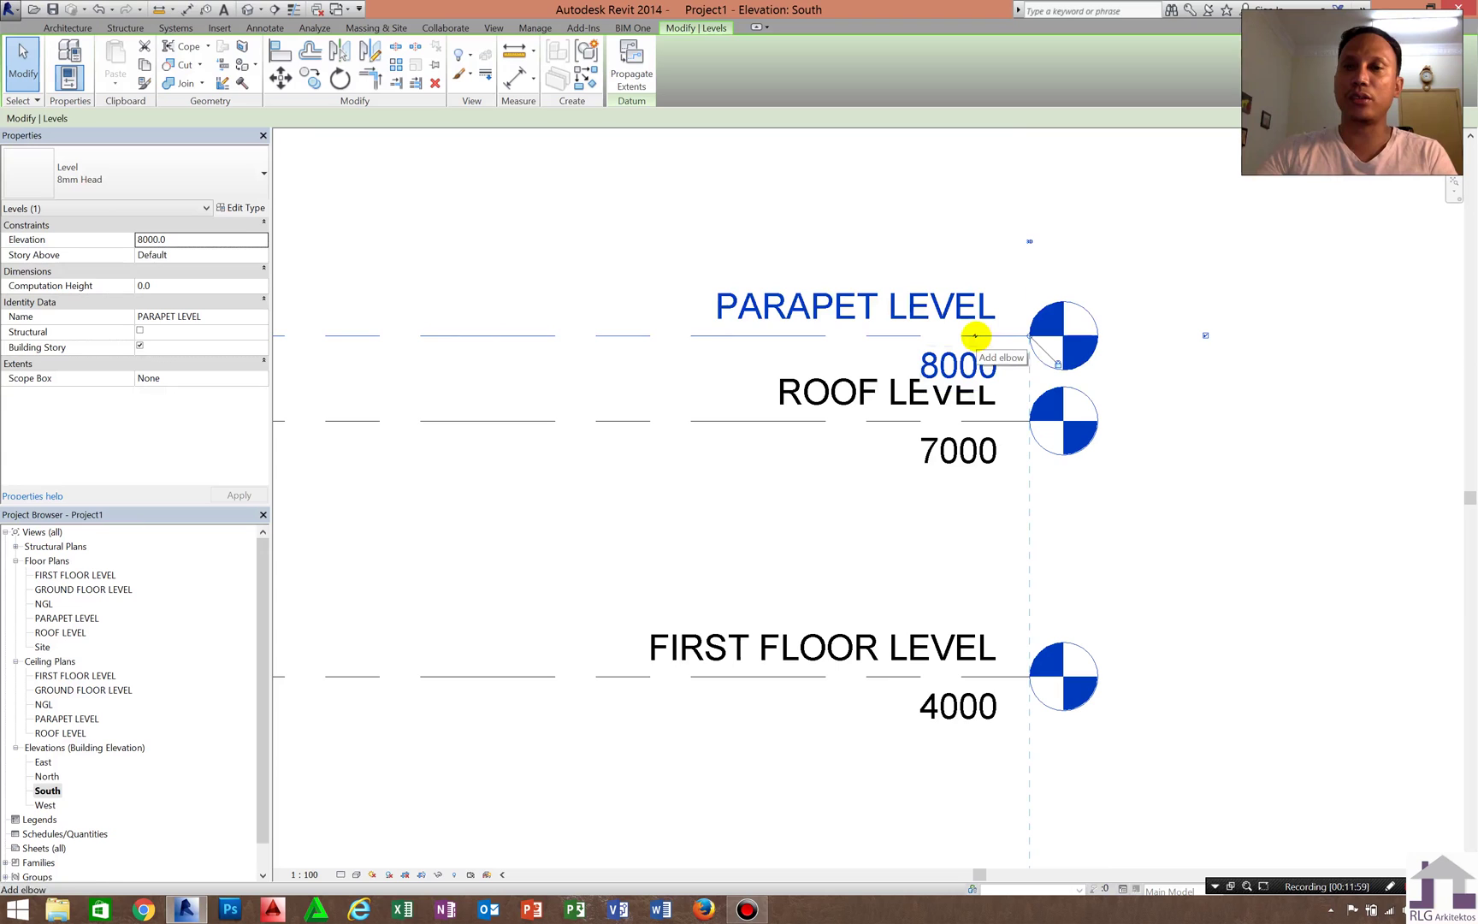
pyautogui.moveTo(975, 335); pyautogui.dragTo(1054, 293)
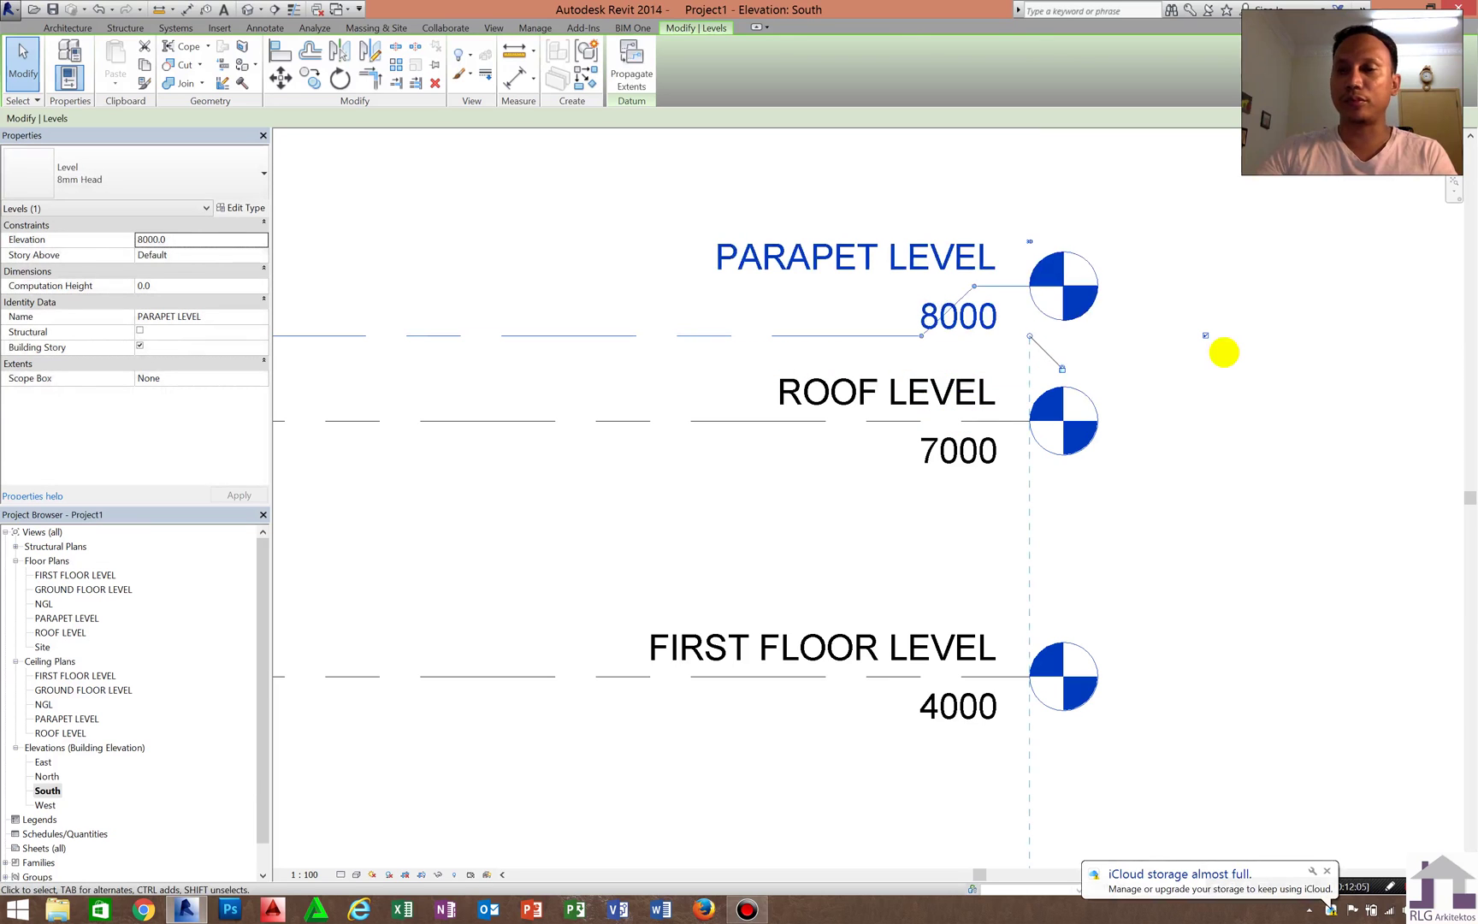
pyautogui.click(1222, 351)
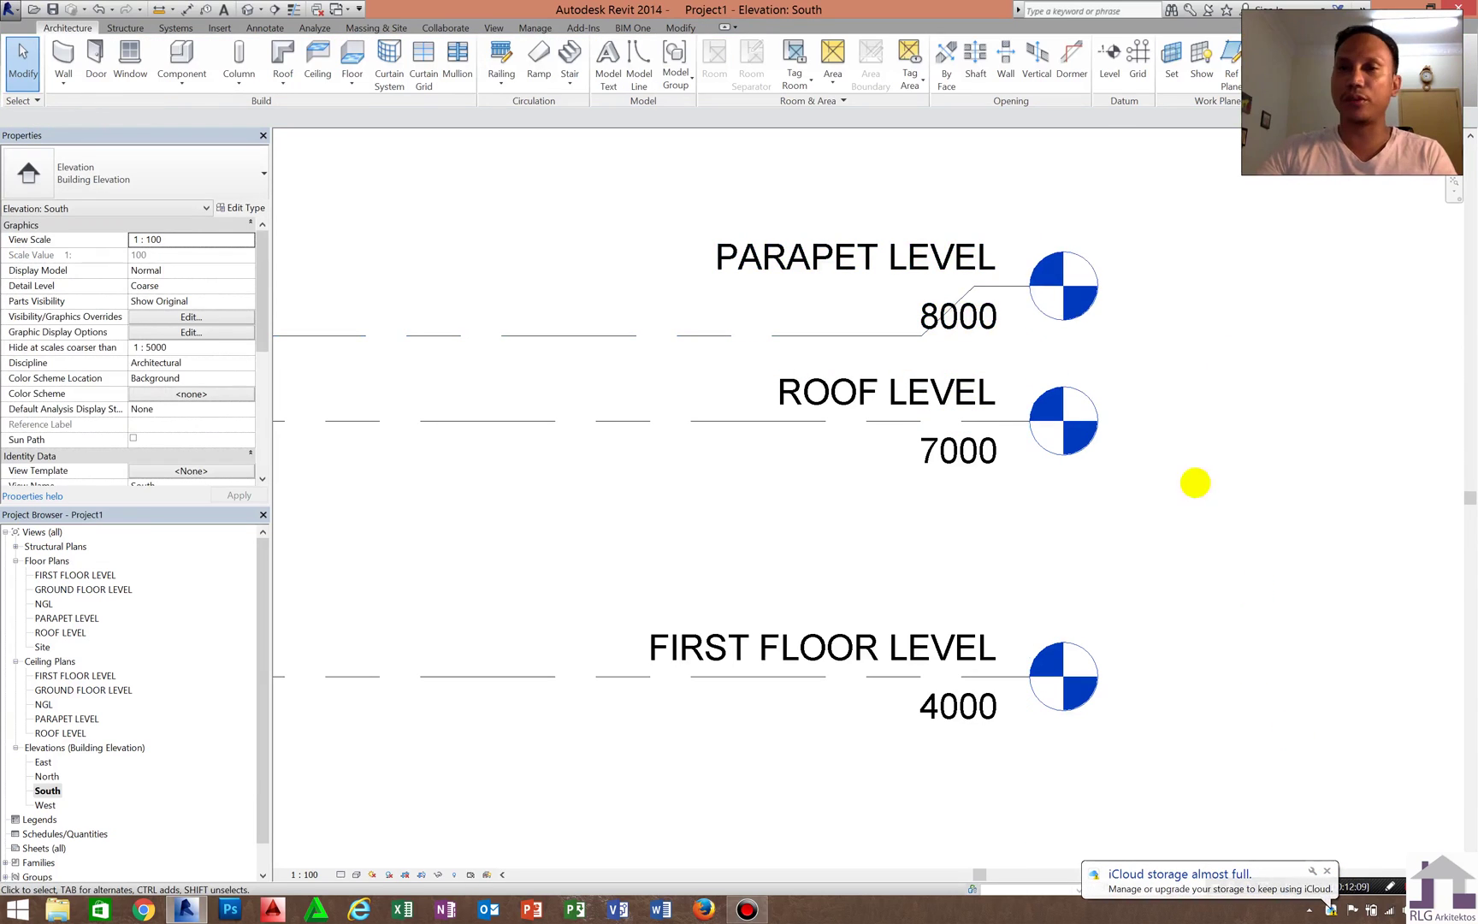
pyautogui.scroll(-3, 1164, 494)
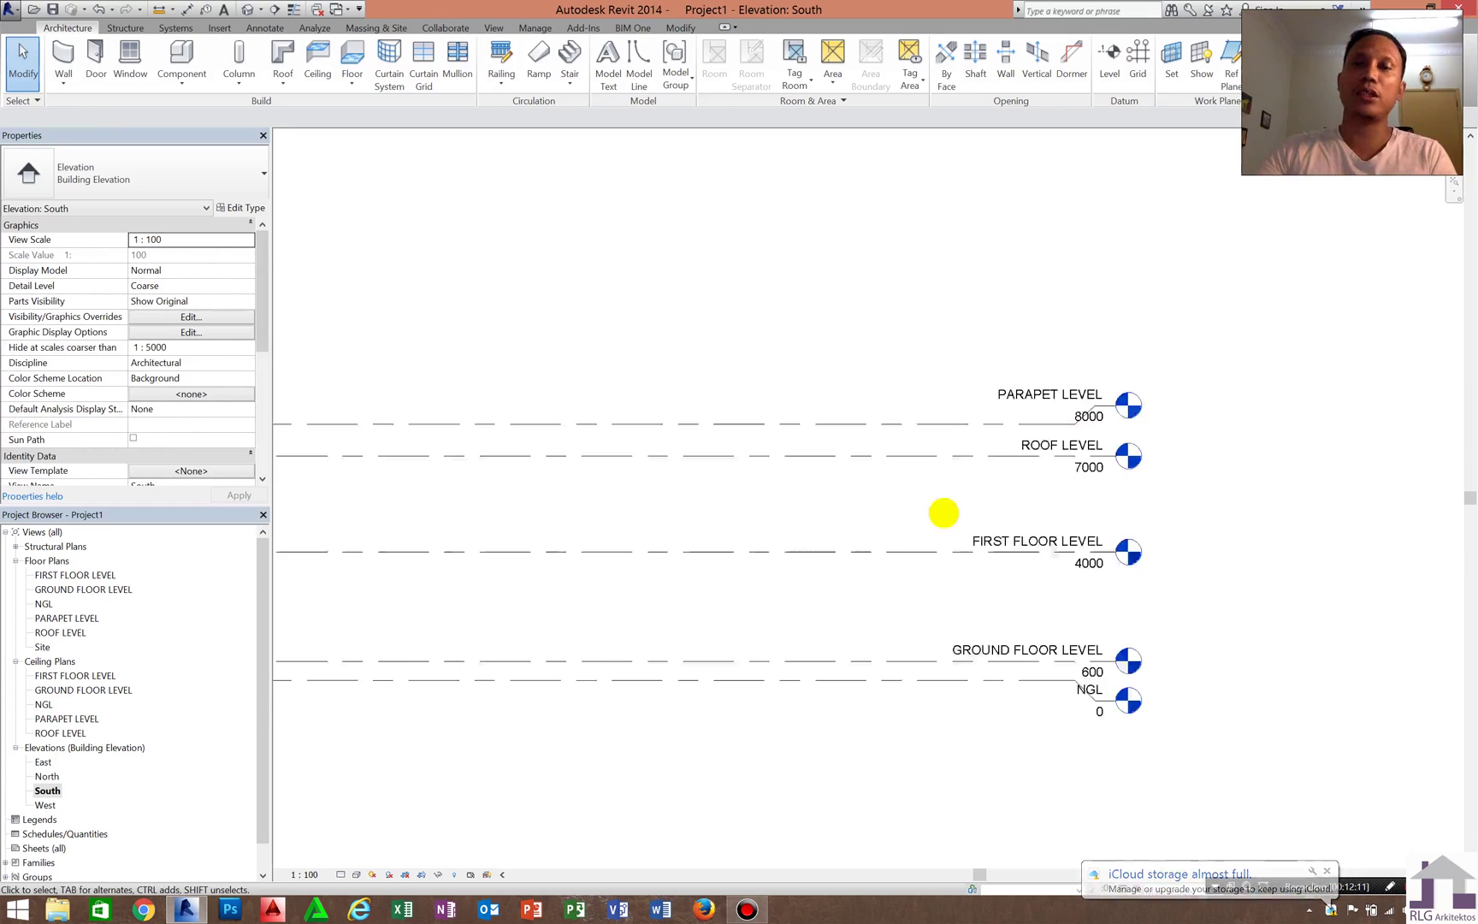
pyautogui.scroll(2, 949, 505)
pyautogui.scroll(1, 992, 377)
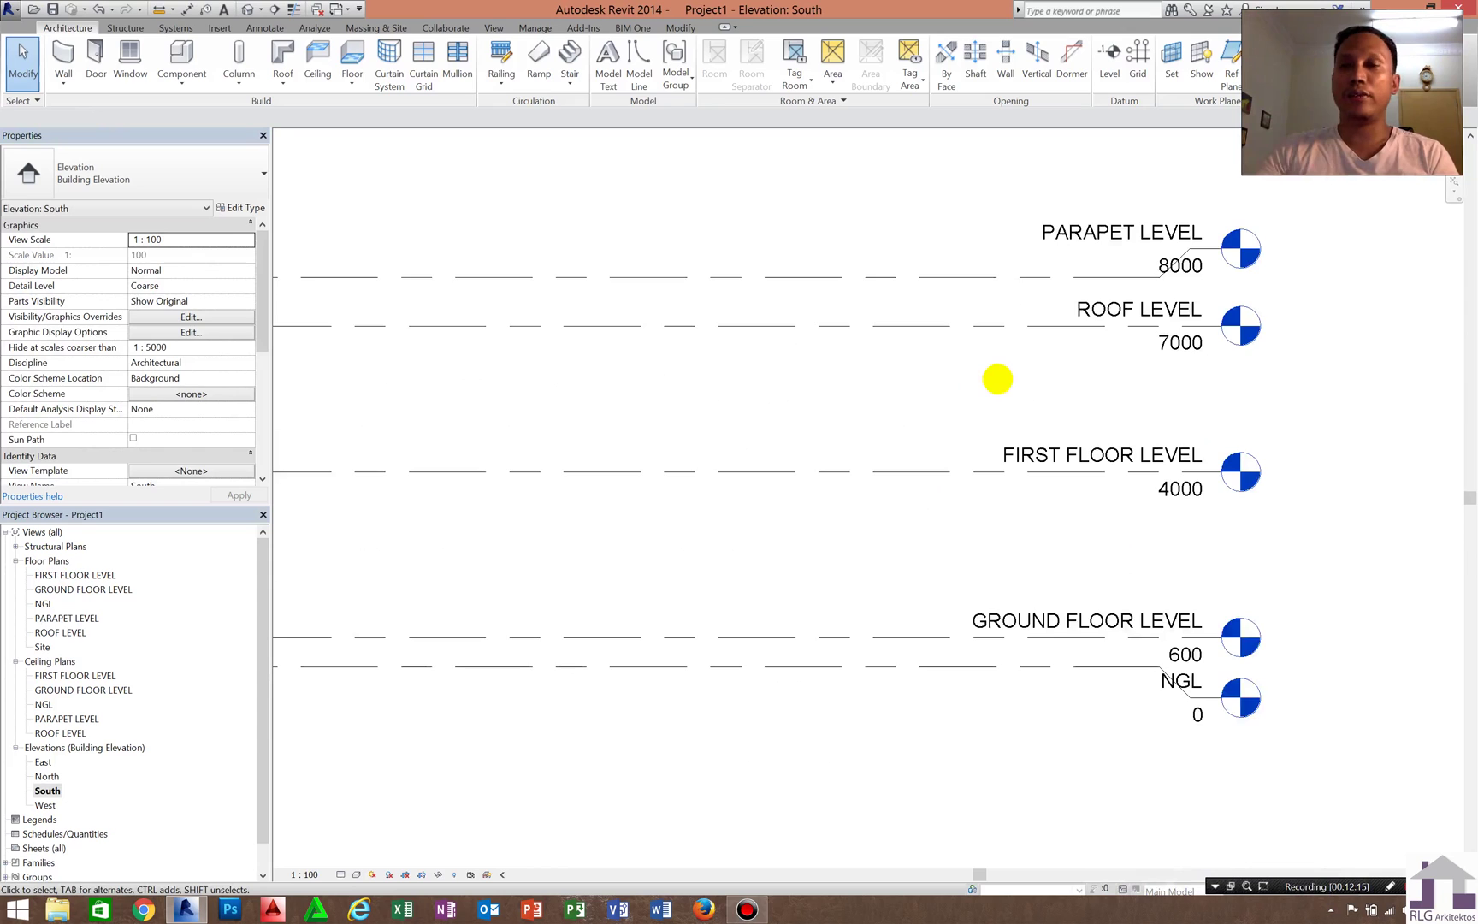
pyautogui.scroll(-1, 997, 379)
pyautogui.moveTo(455, 555); pyautogui.dragTo(485, 550, button='middle')
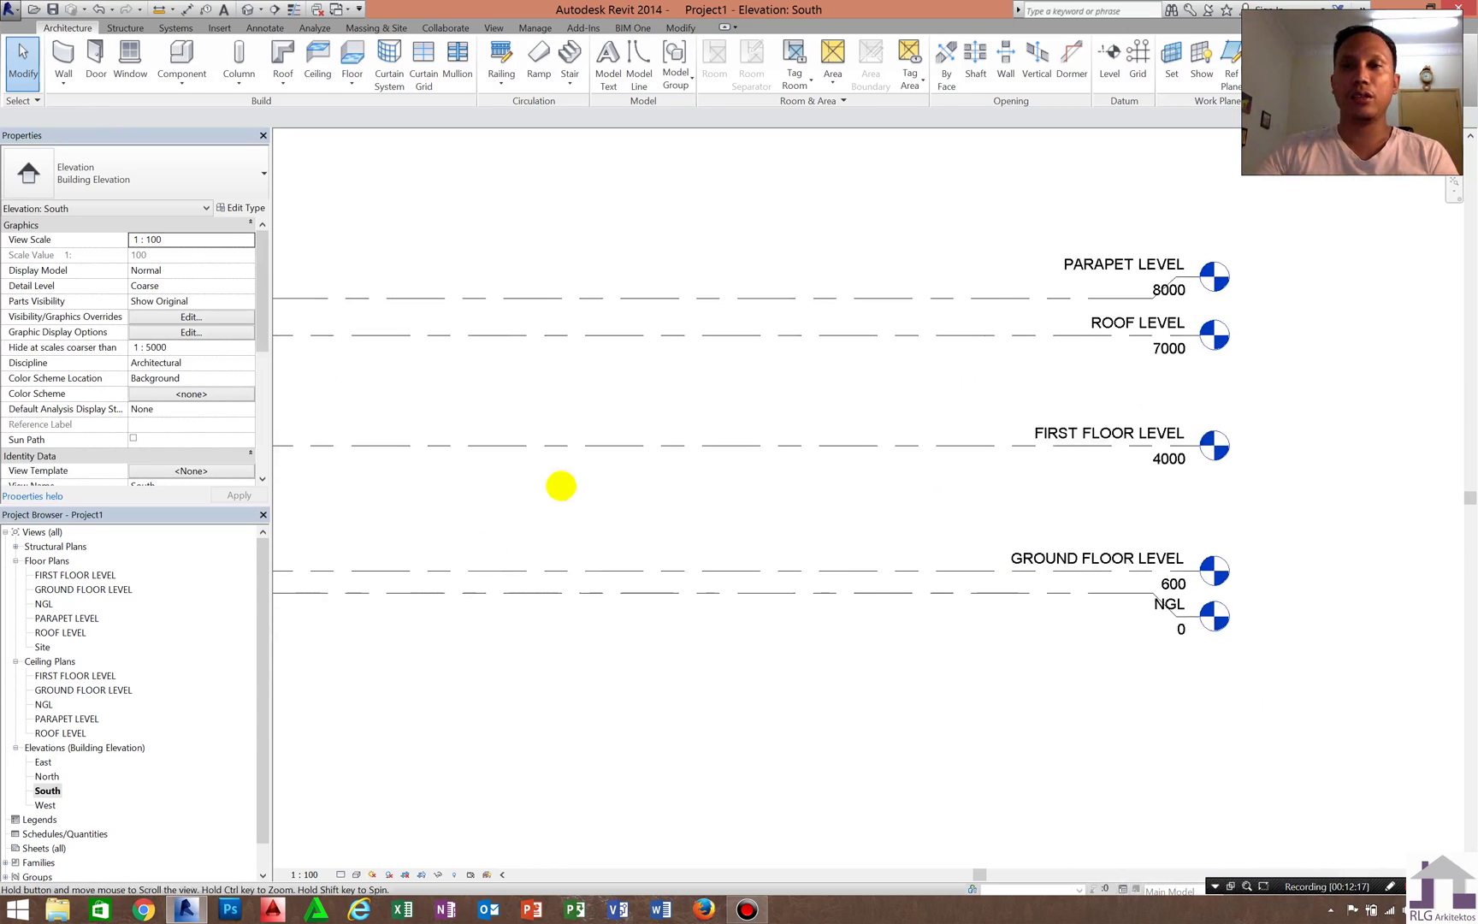
pyautogui.scroll(-2, 750, 426)
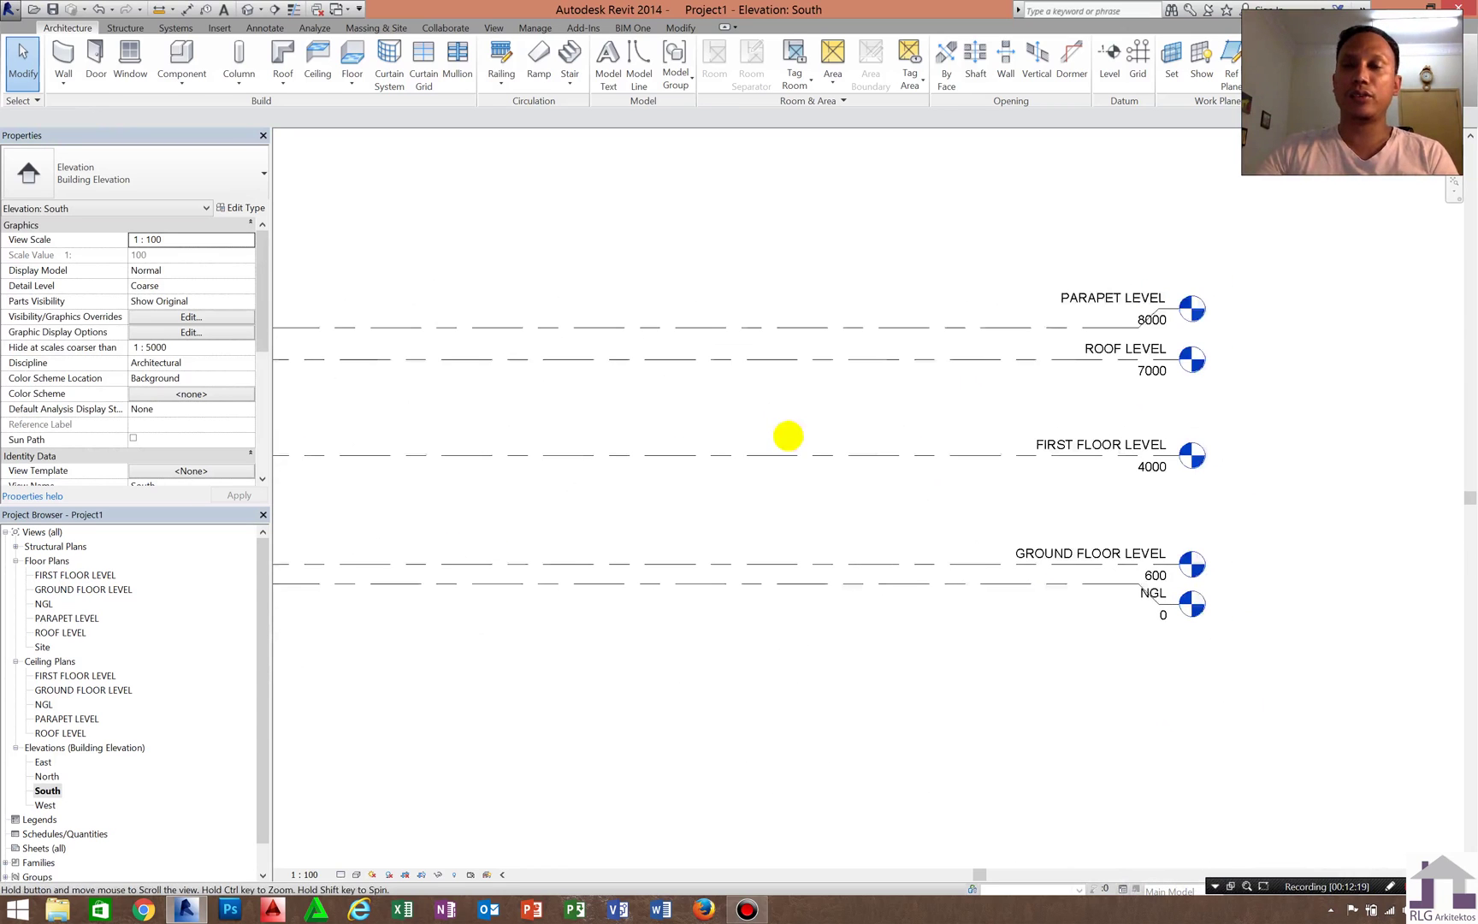
pyautogui.moveTo(788, 436); pyautogui.dragTo(854, 442, button='middle')
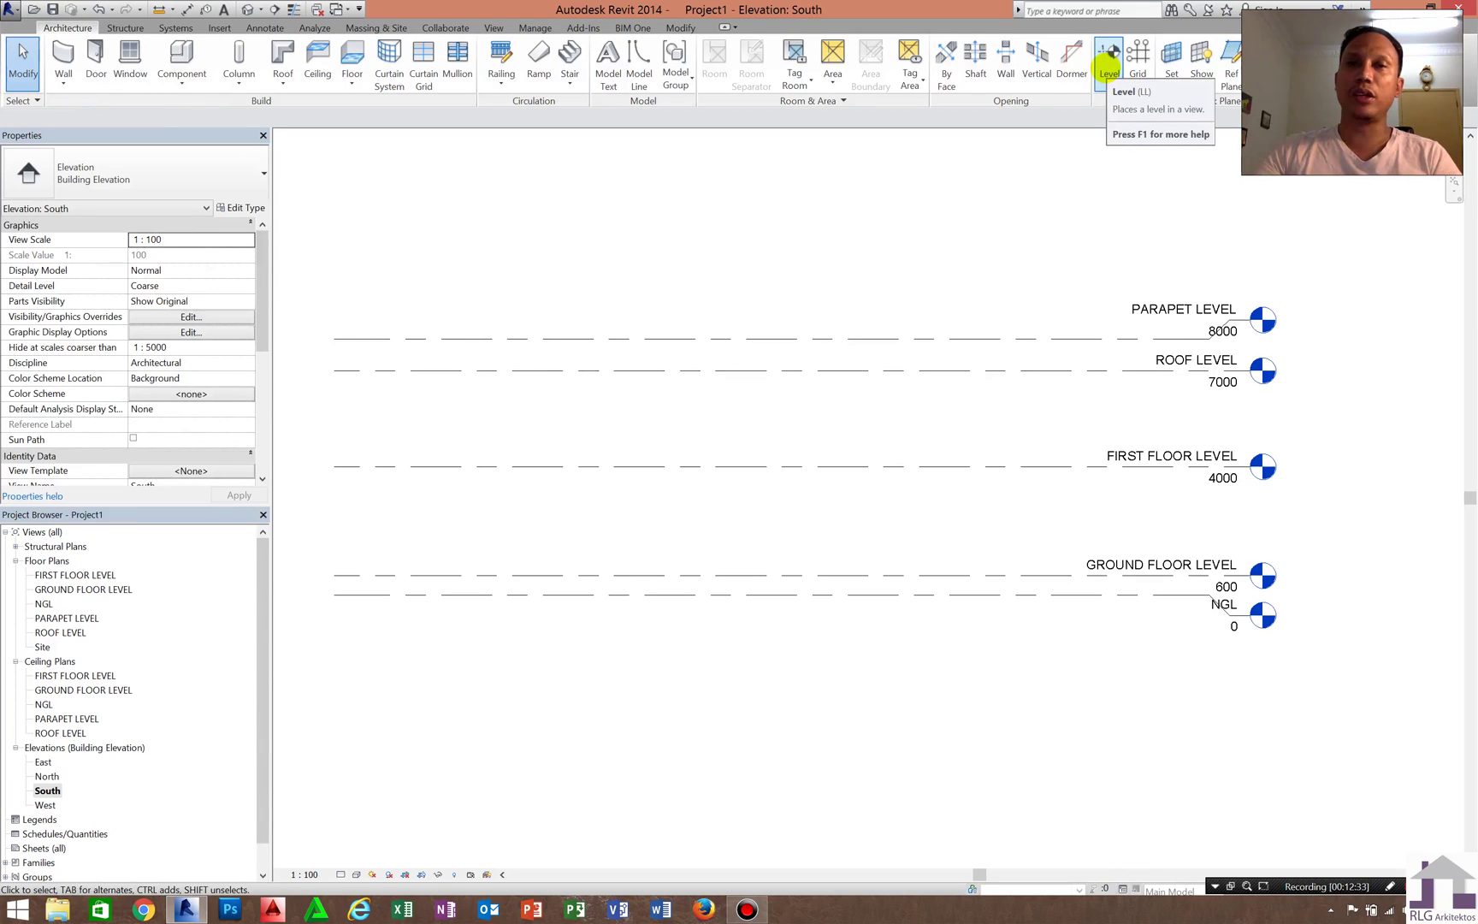
pyautogui.click(1108, 65)
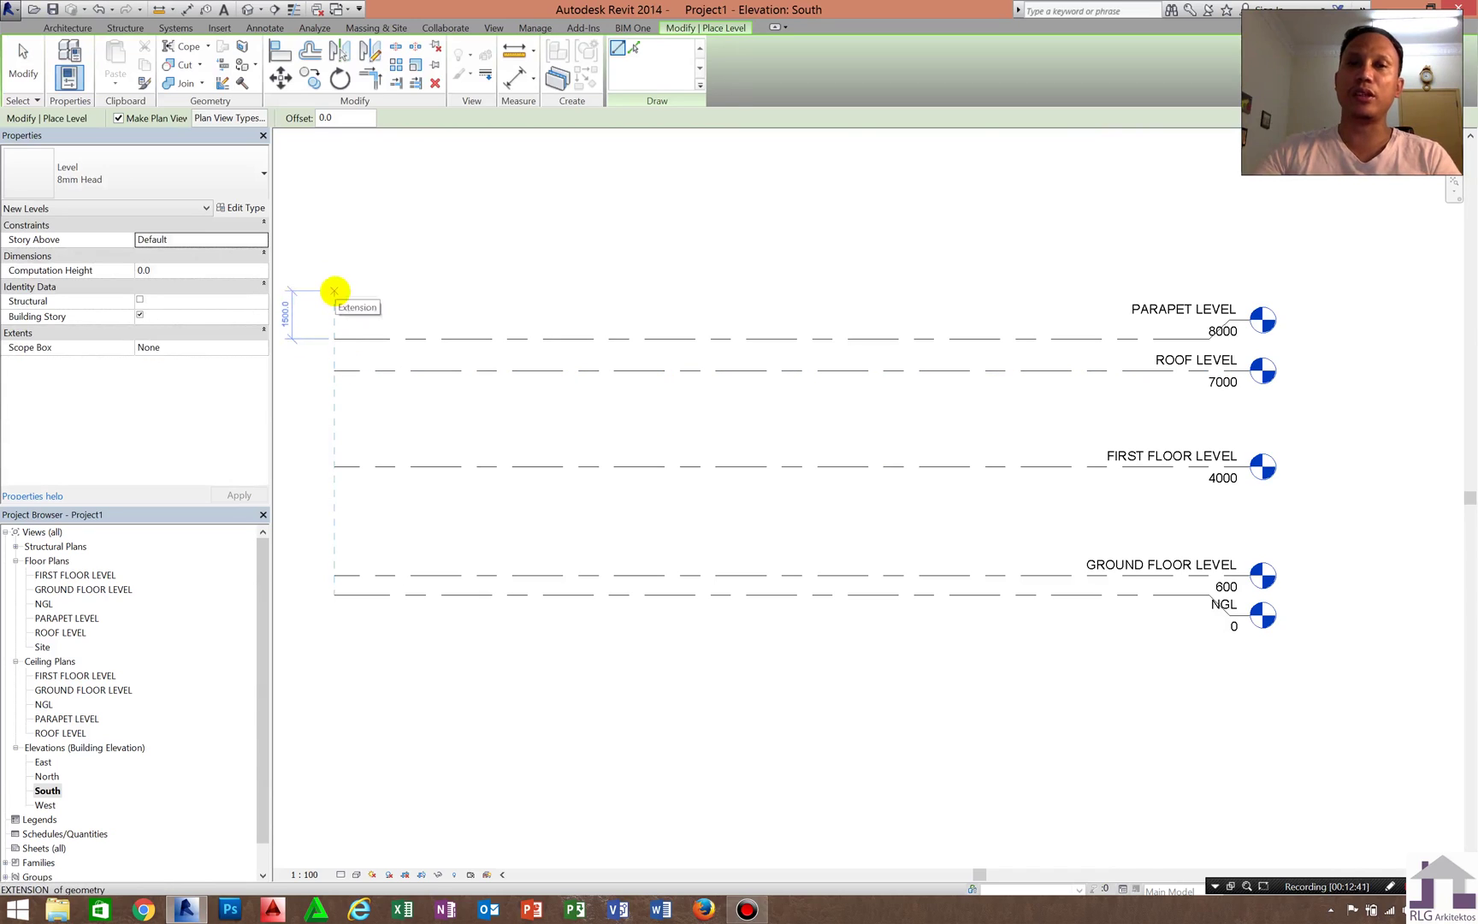
pyautogui.click(335, 291)
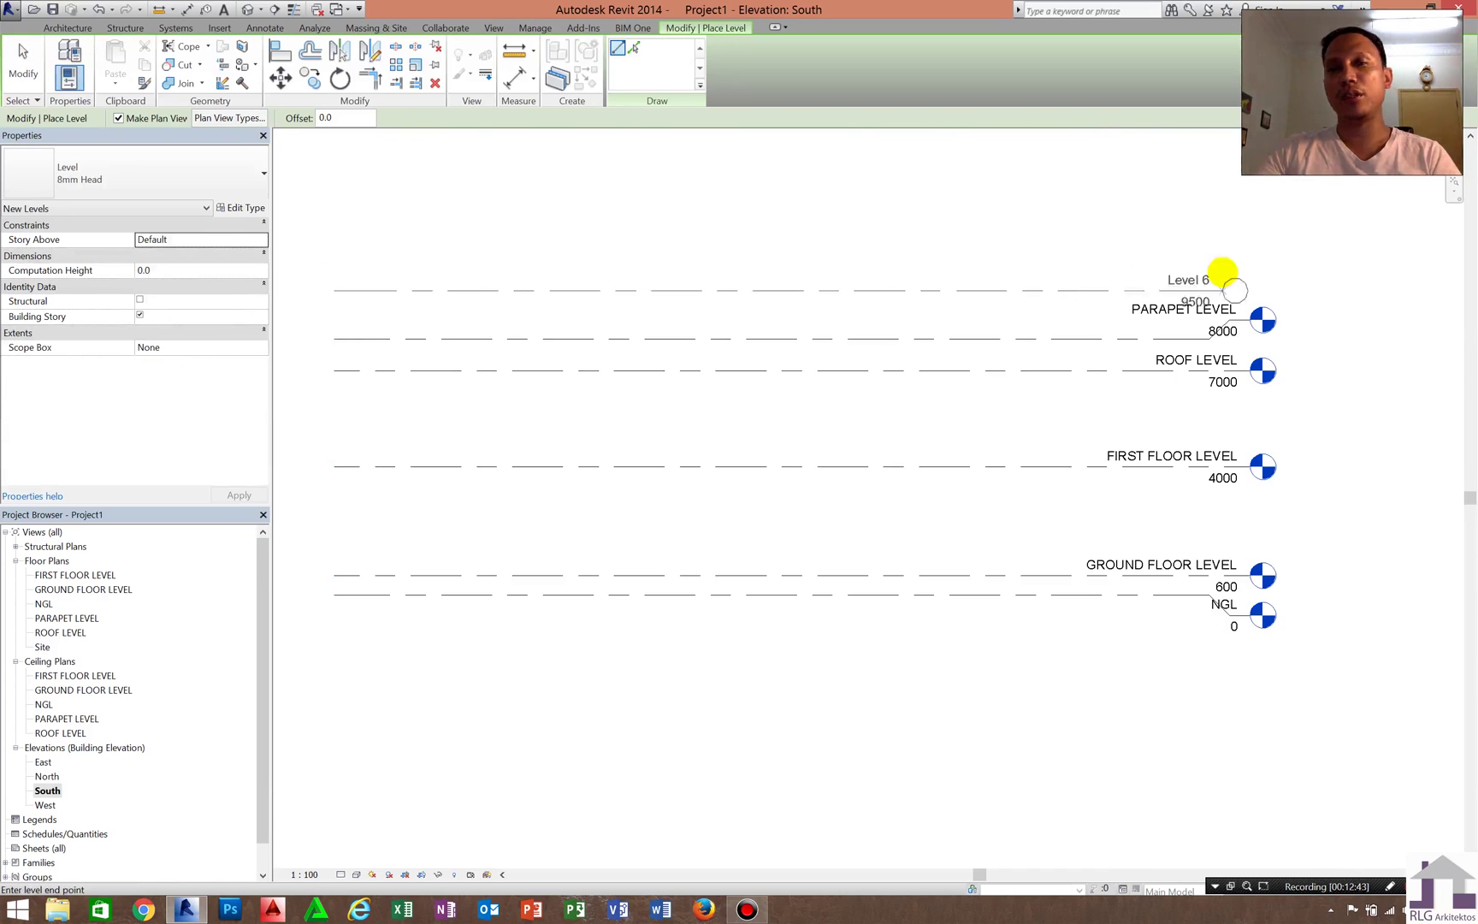
pyautogui.press('Escape')
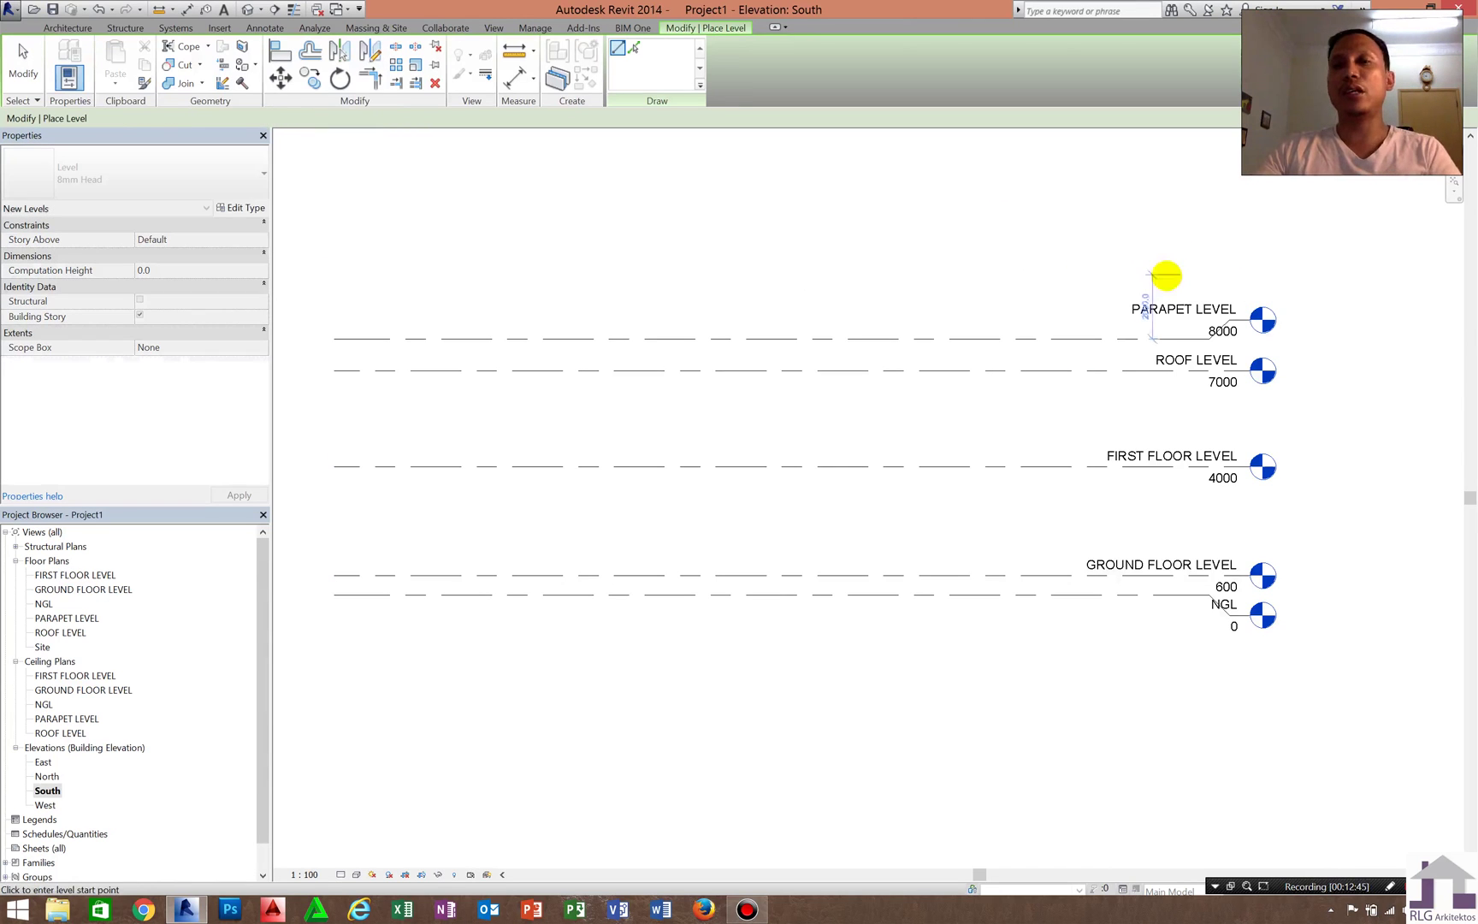
pyautogui.scroll(-1, 851, 298)
pyautogui.press('Escape')
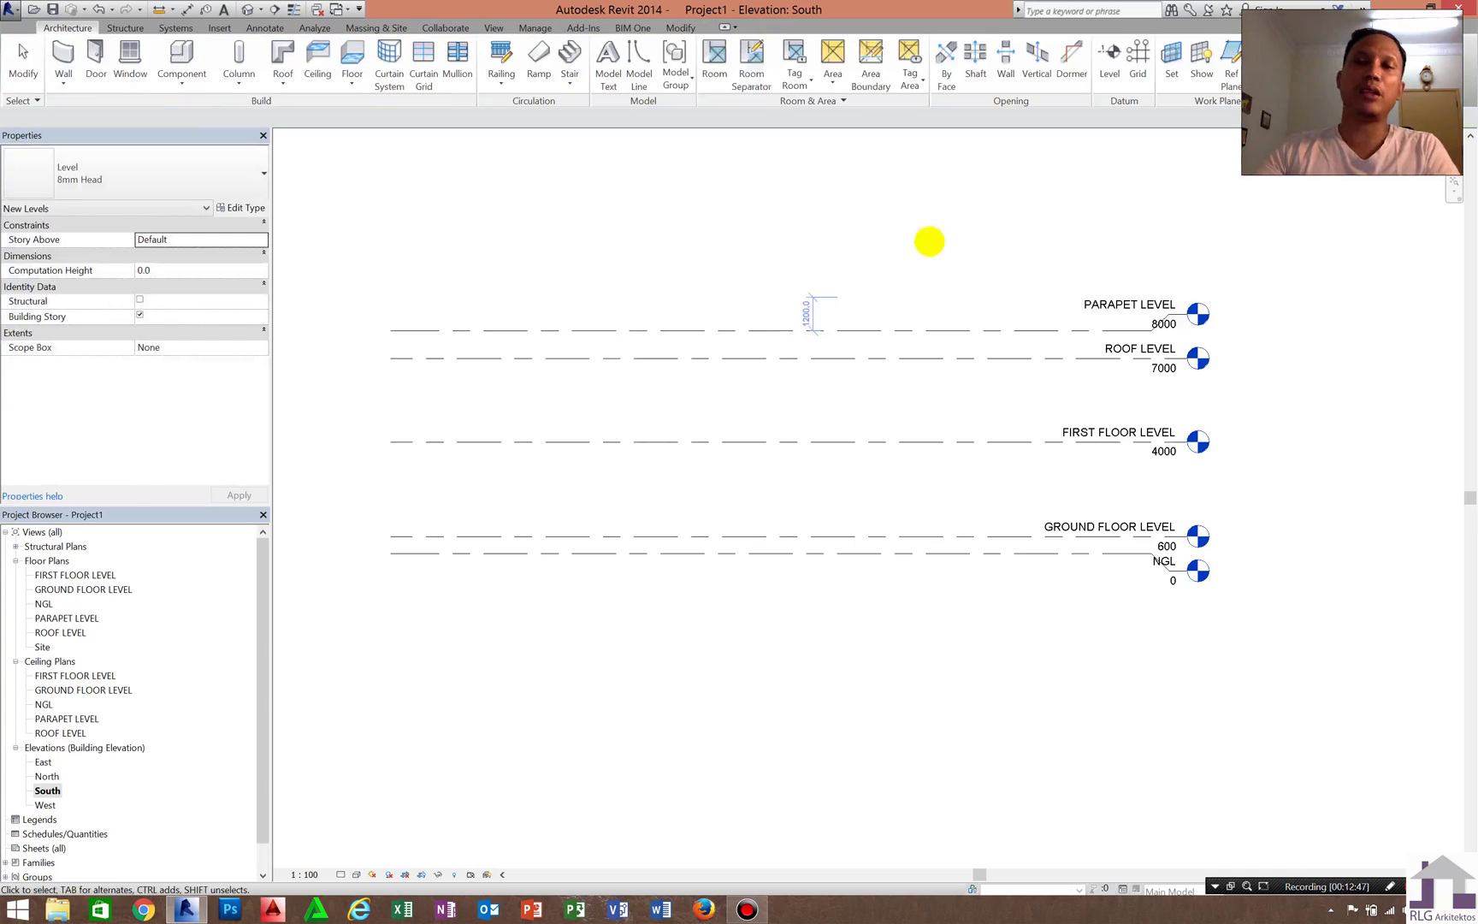
# Delete the four levels above NGL together with their corresponding views
pyautogui.moveTo(1264, 236); pyautogui.dragTo(1012, 537)
pyautogui.press('Delete')
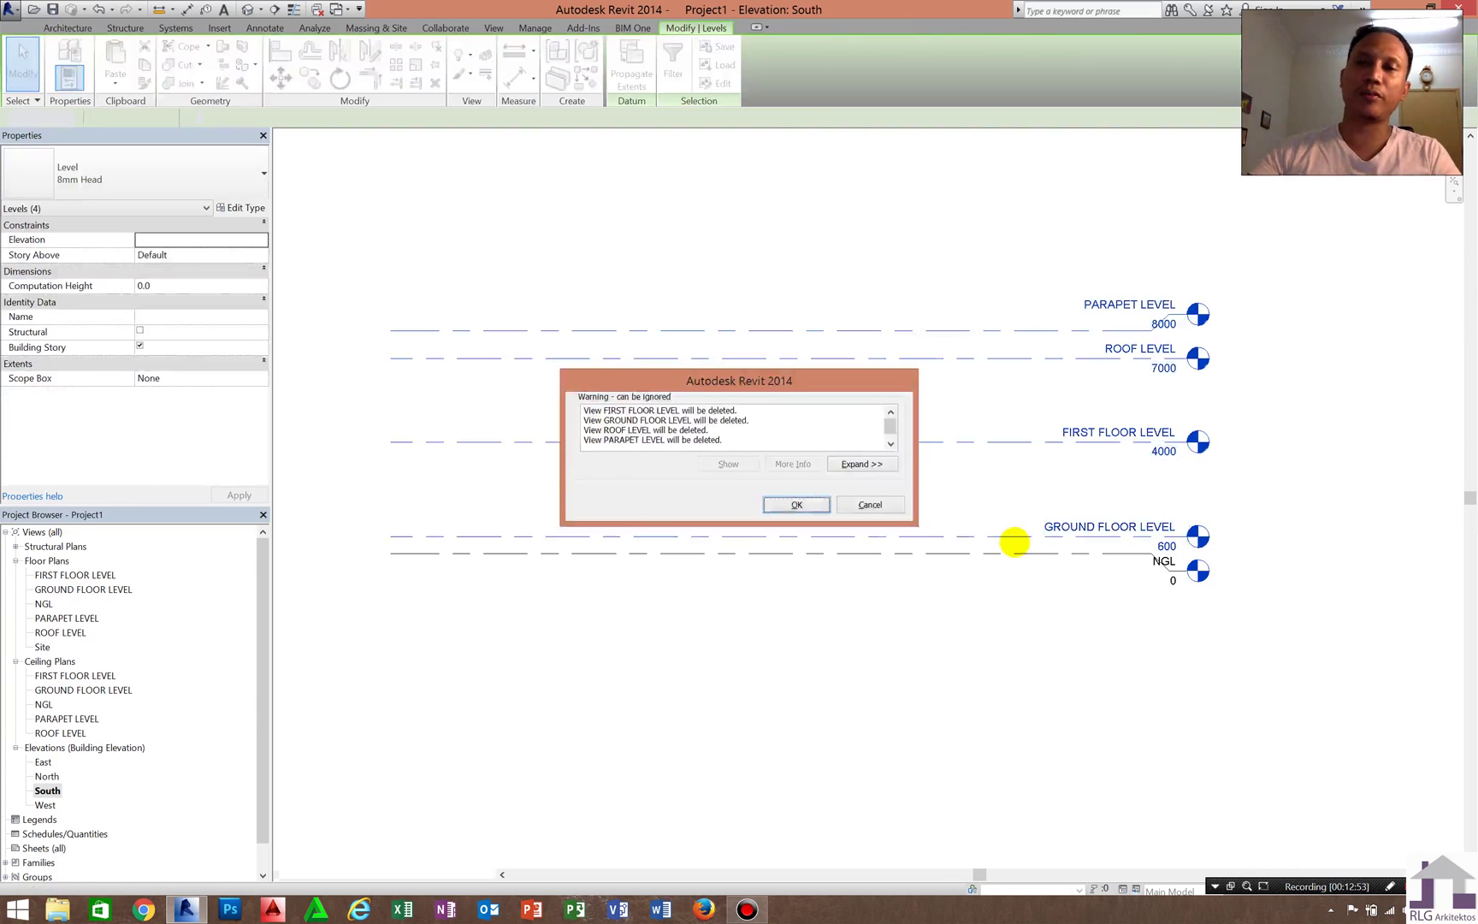
pyautogui.press('Return')
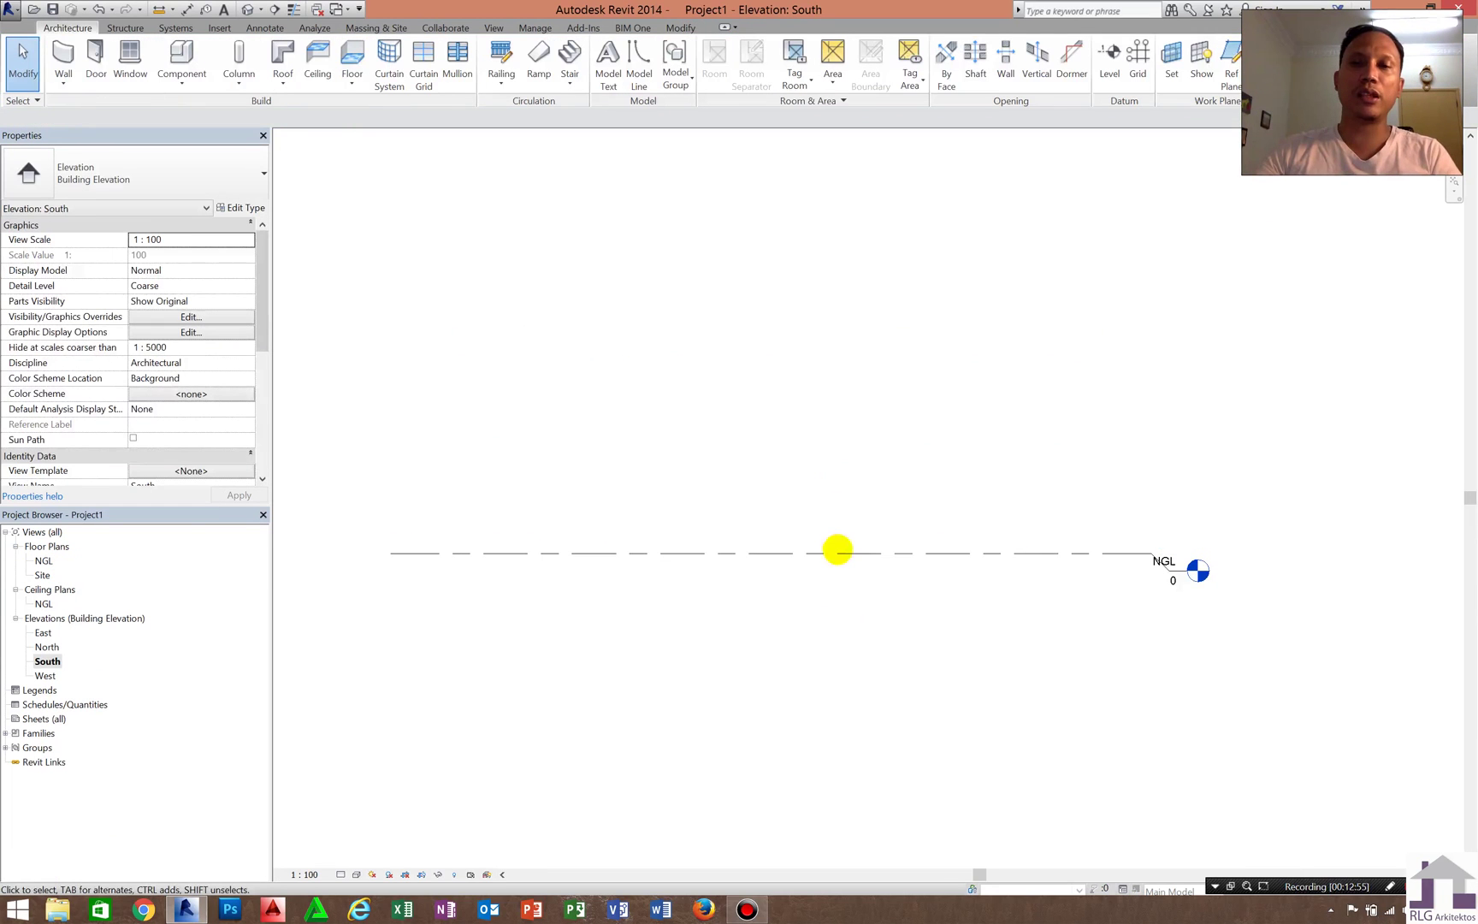
# Copy the NGL level upward five times with Constrain and Multiple enabled, at elevations of about 1600, 3900, 5800, 9400 and 11900
pyautogui.click(826, 551)
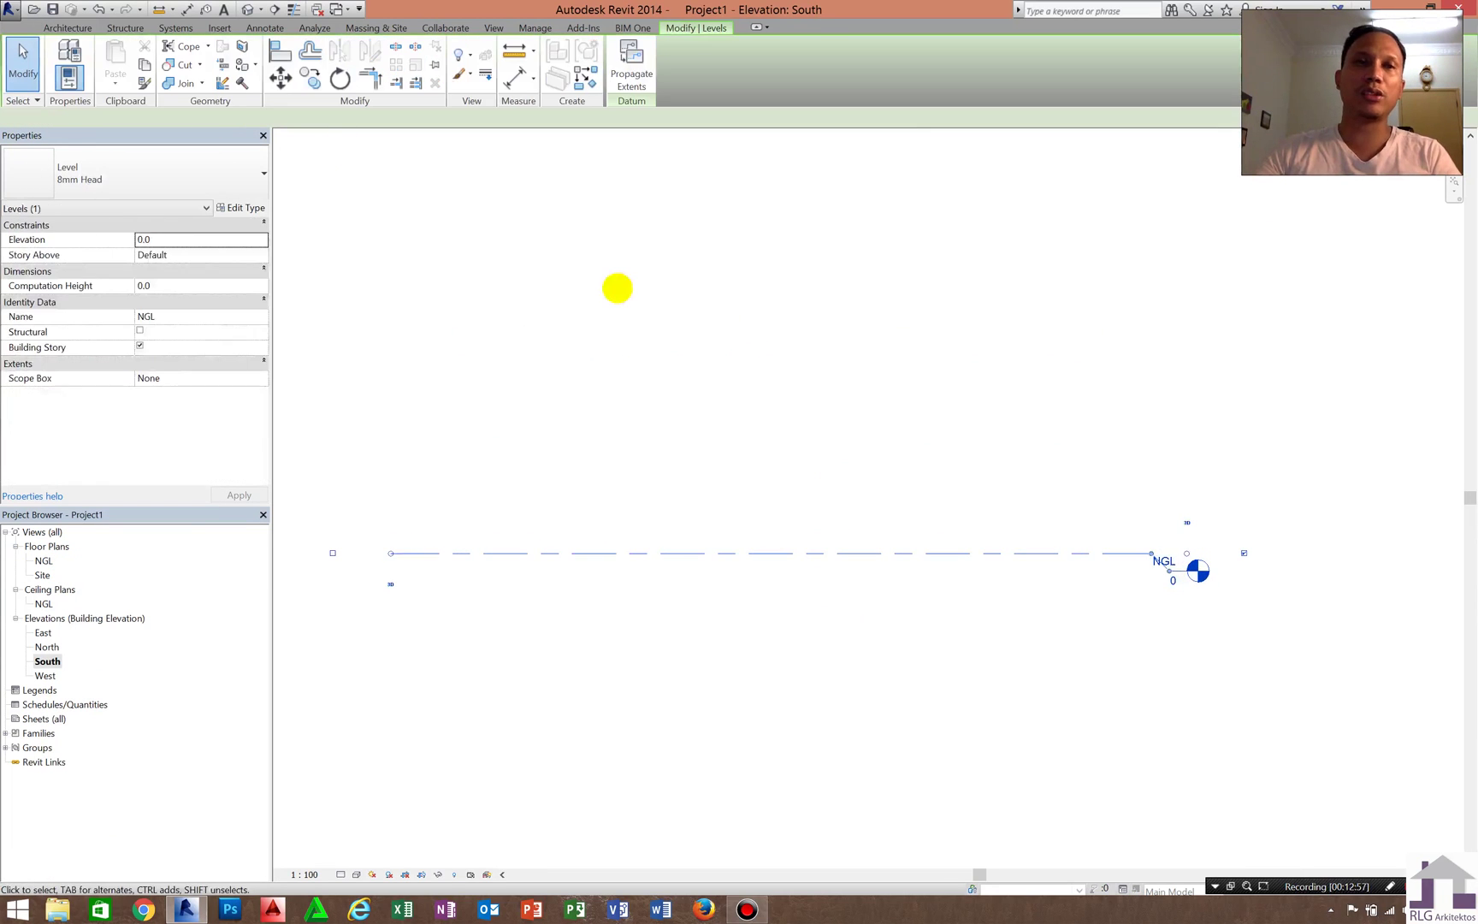
pyautogui.click(311, 79)
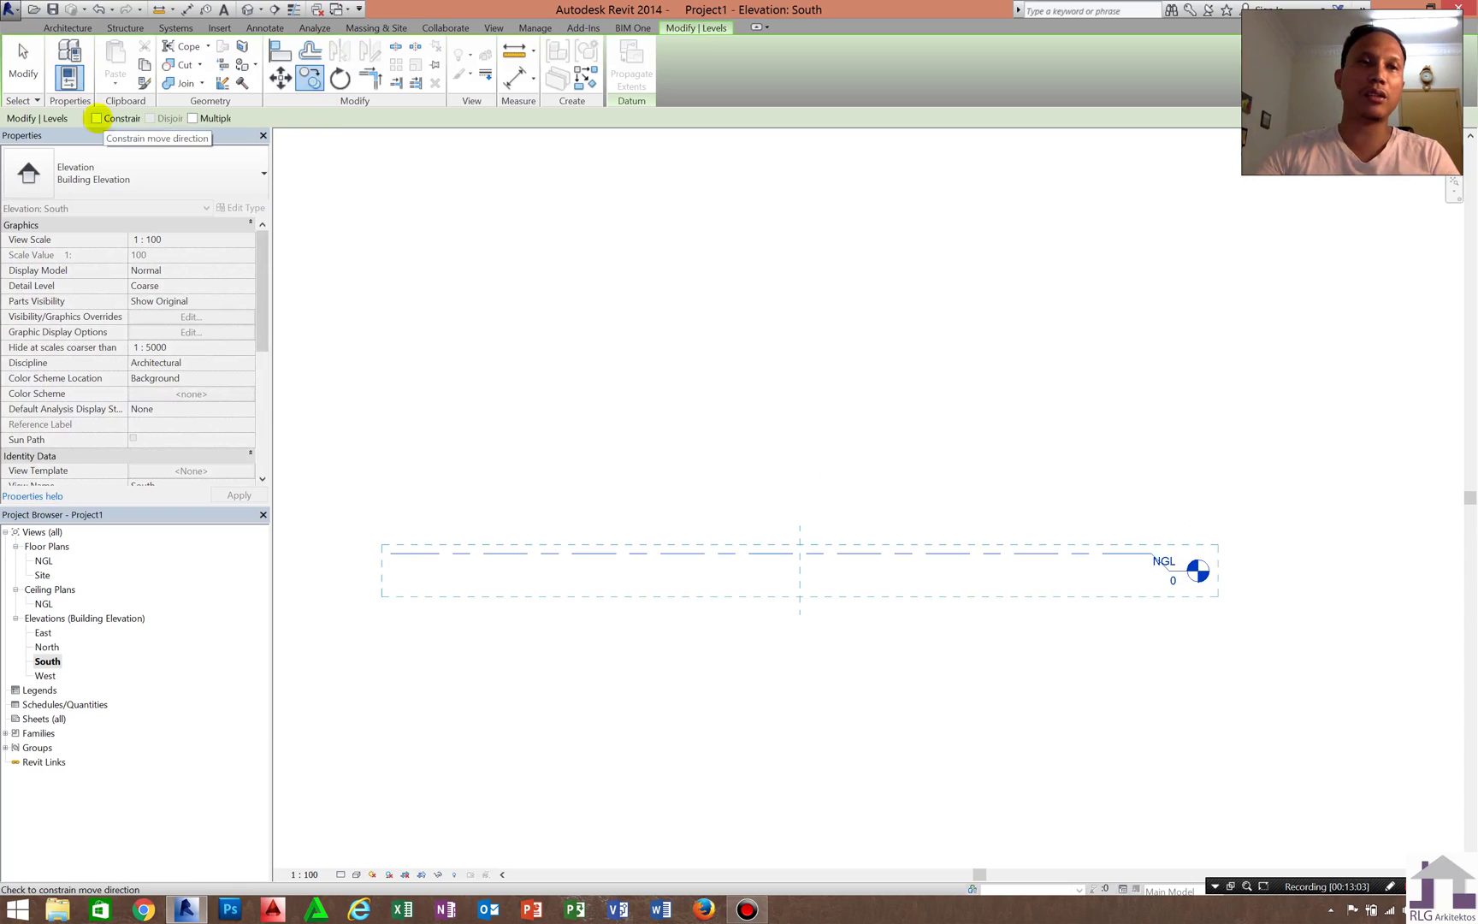
pyautogui.click(97, 119)
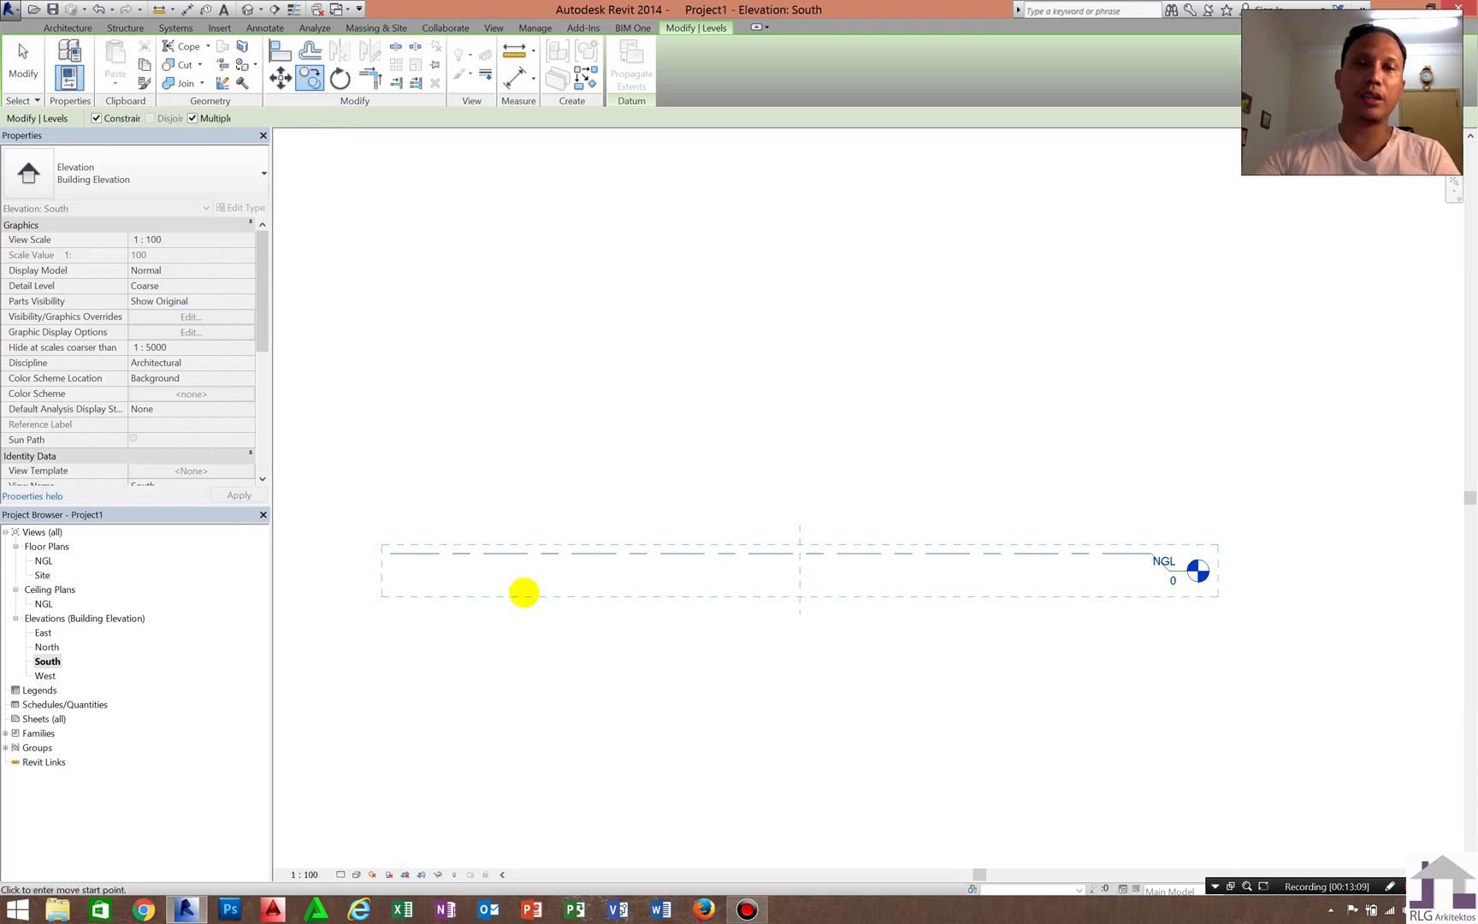
pyautogui.click(533, 554)
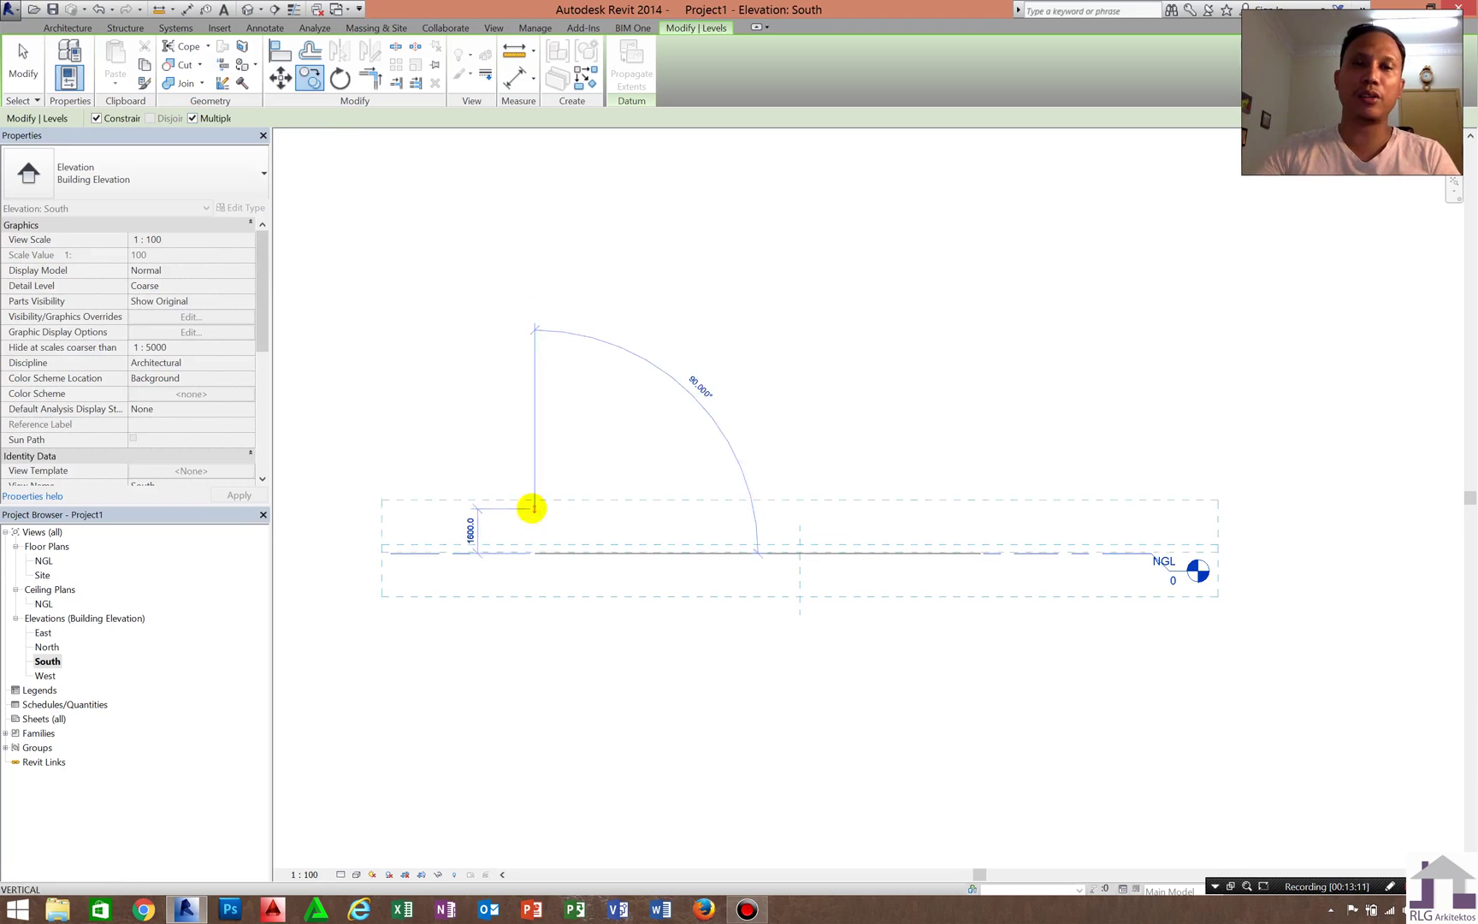
pyautogui.click(532, 508)
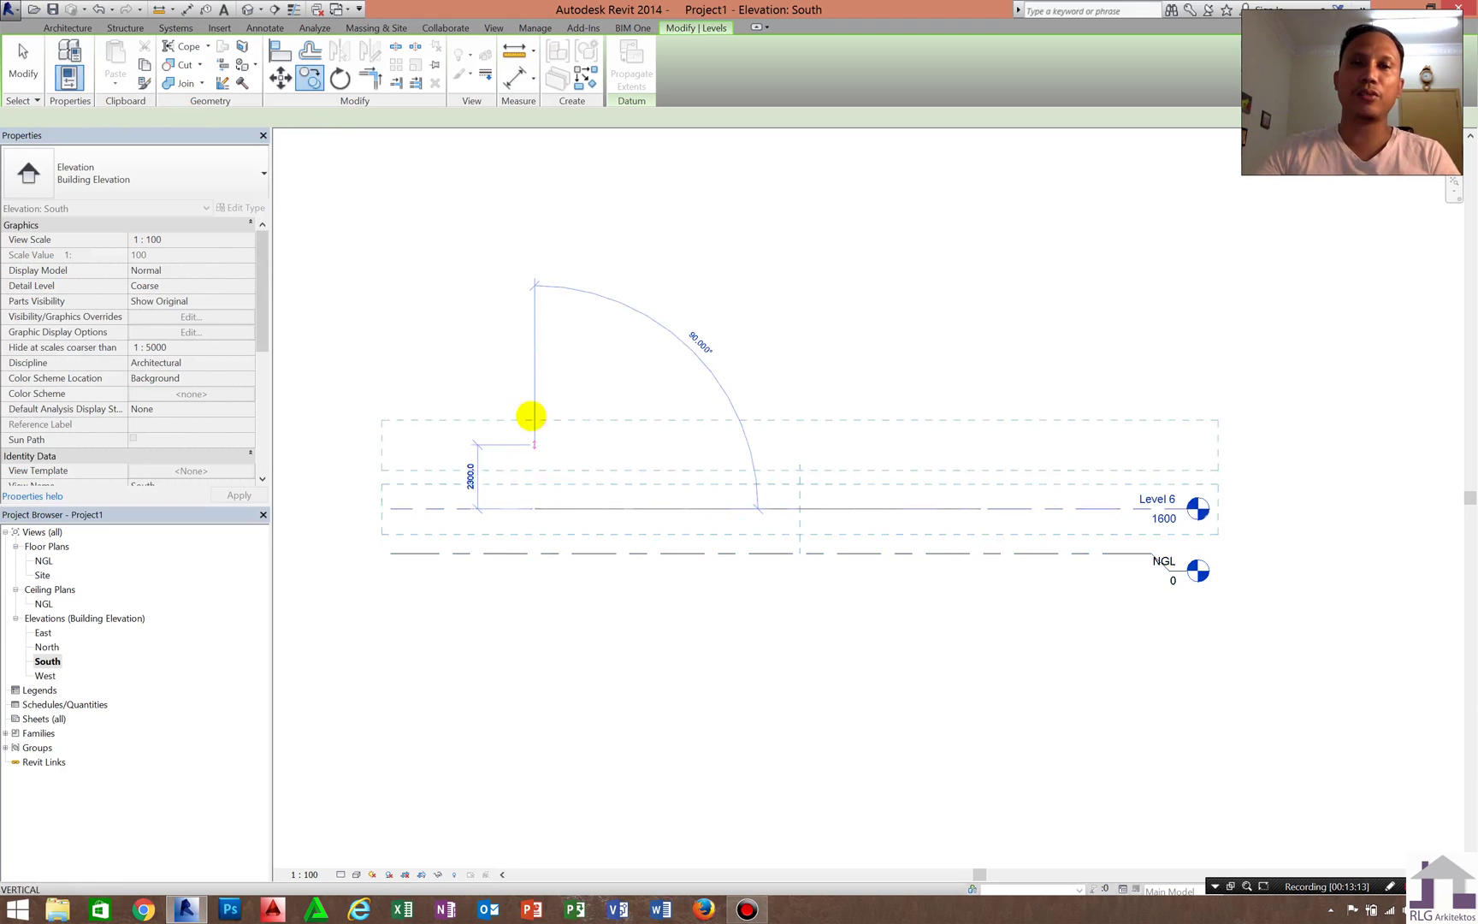
pyautogui.click(531, 417)
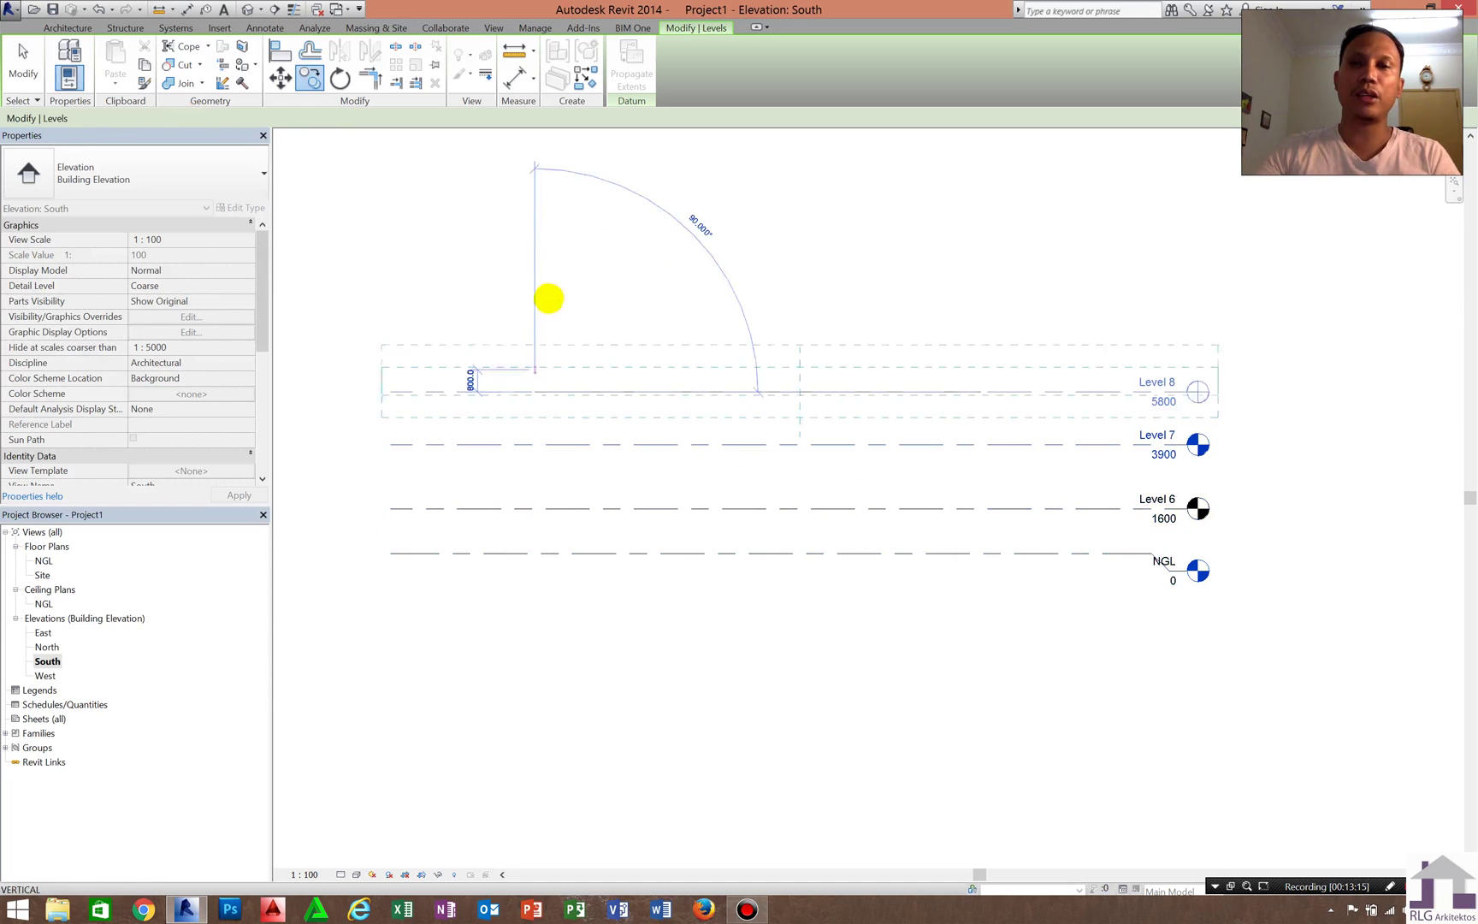
pyautogui.click(547, 293)
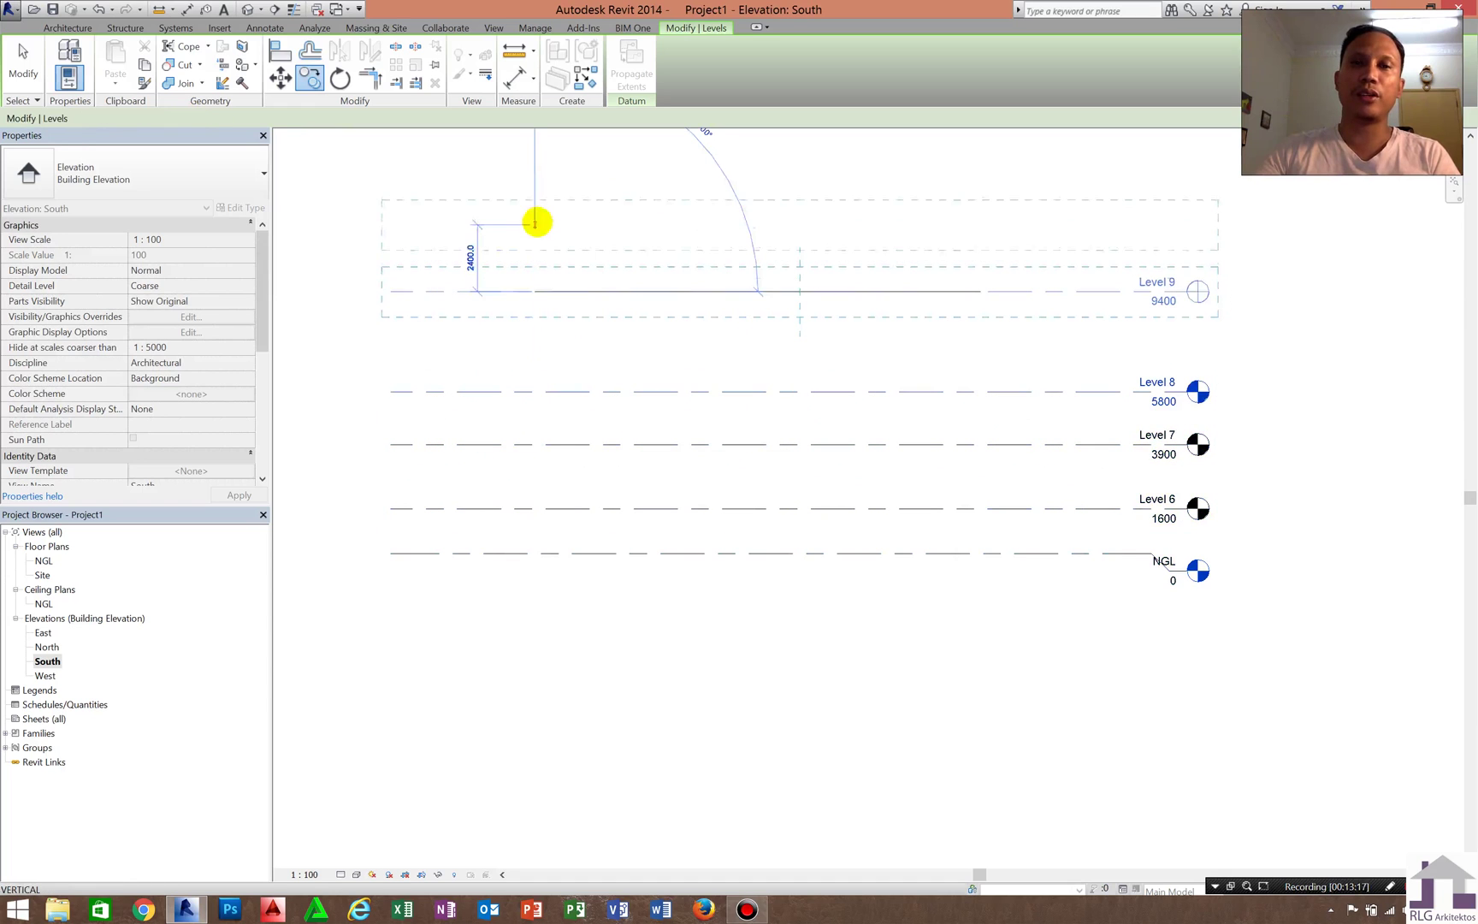
pyautogui.click(535, 223)
pyautogui.press('Escape')
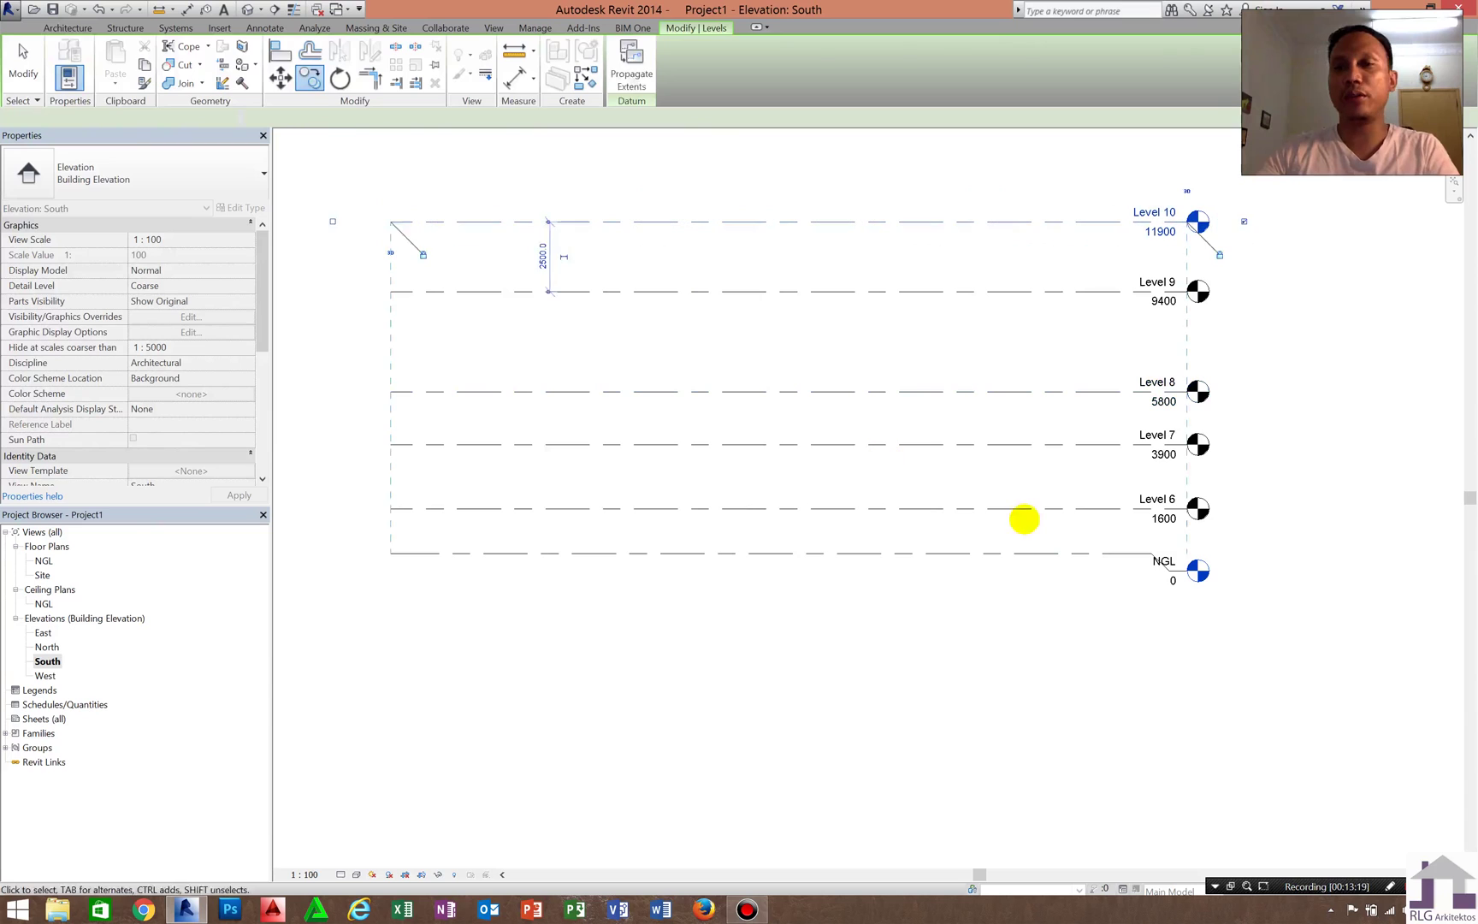
pyautogui.press('Escape')
# Set the distance of Level 6 above NGL to 600
pyautogui.click(934, 508)
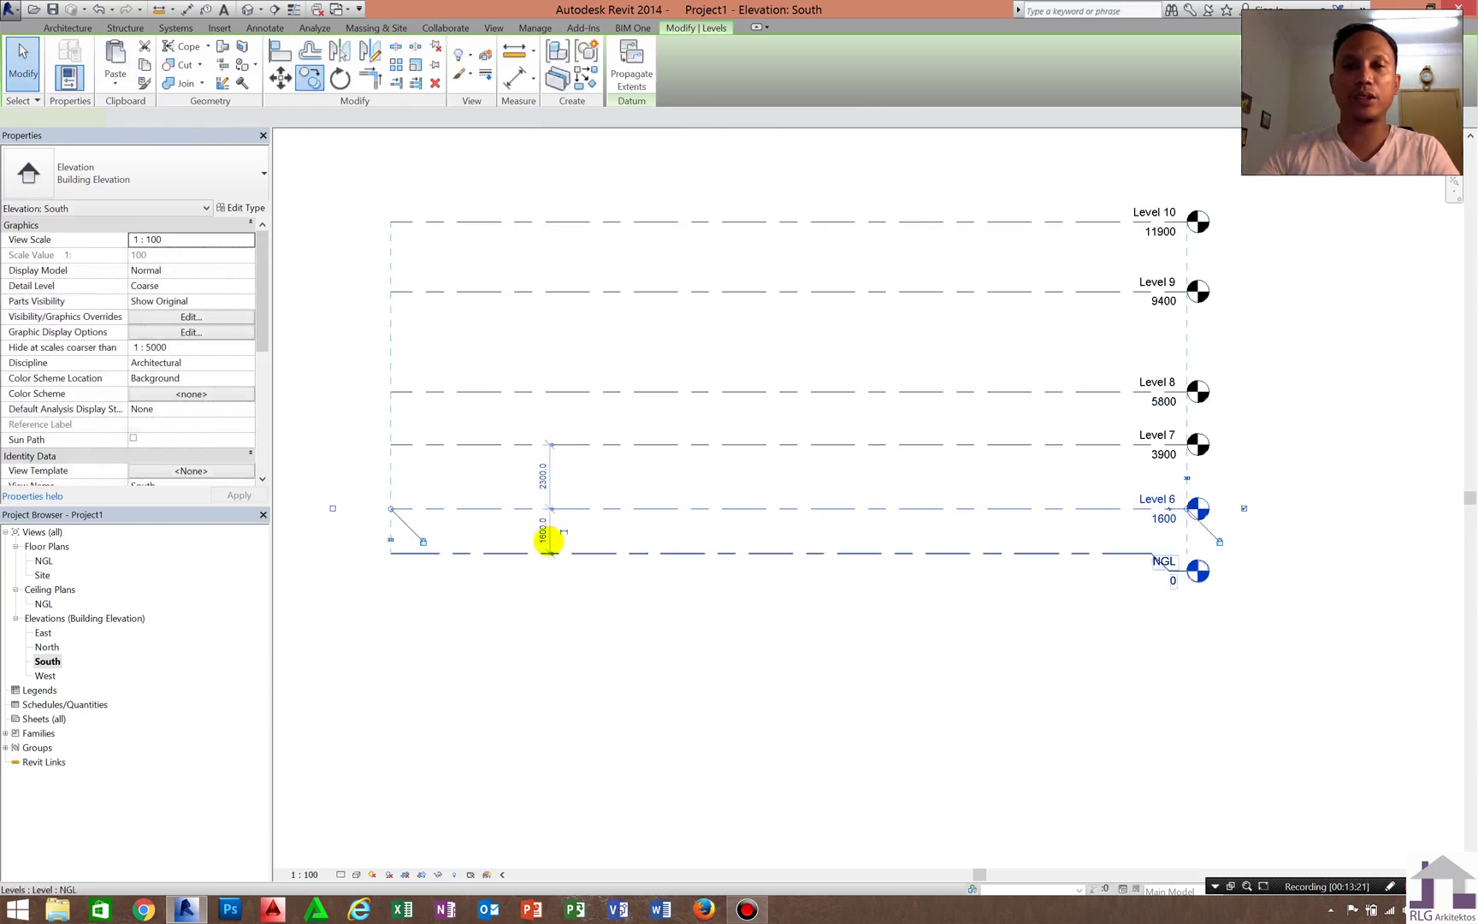
pyautogui.click(544, 534)
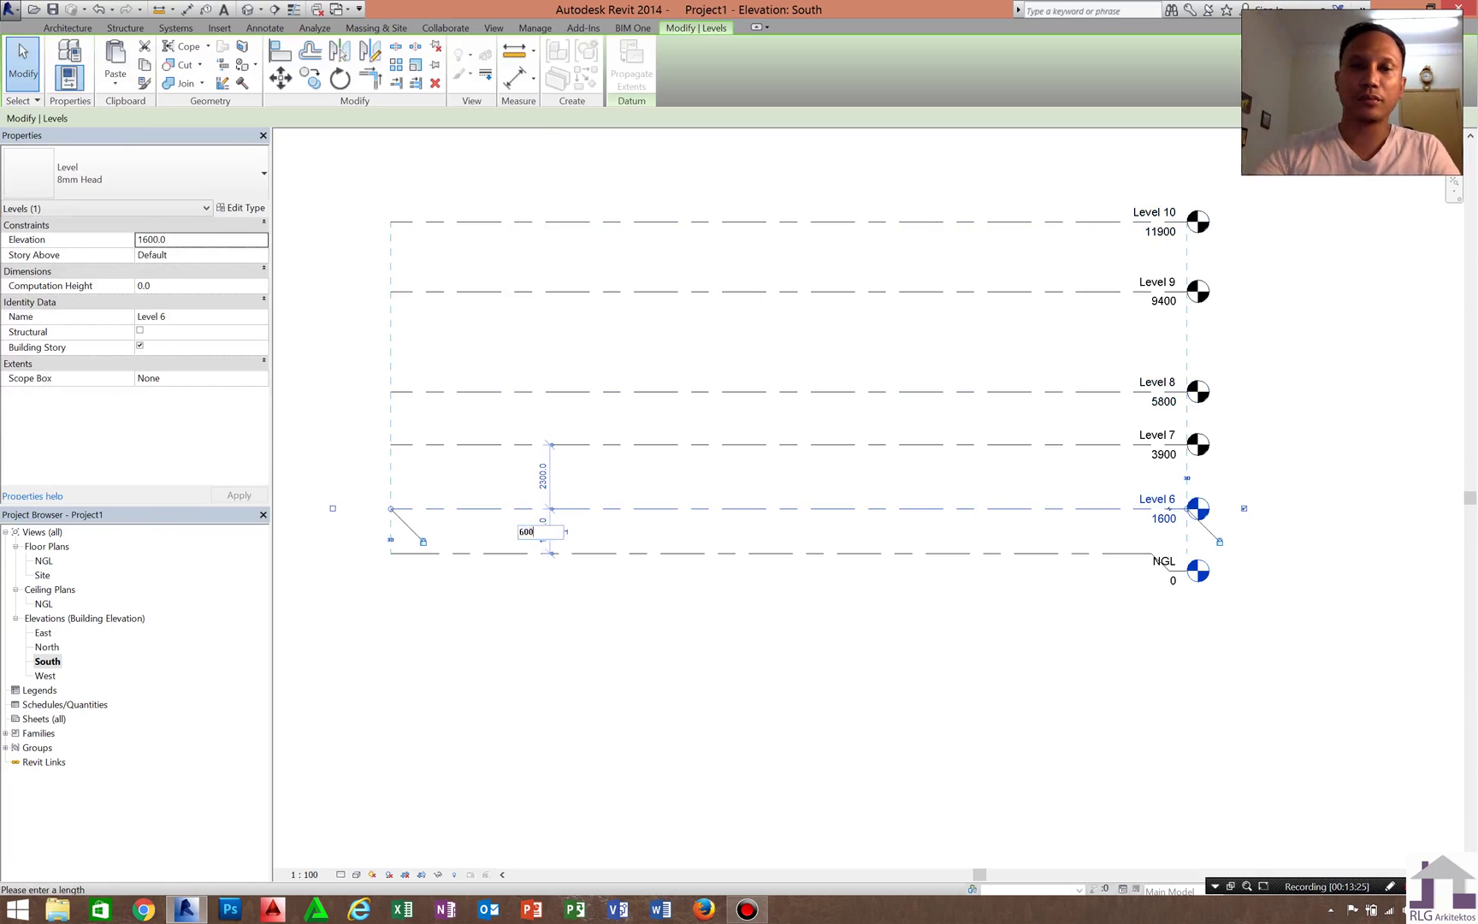
pyautogui.write('600')
pyautogui.press('Return')
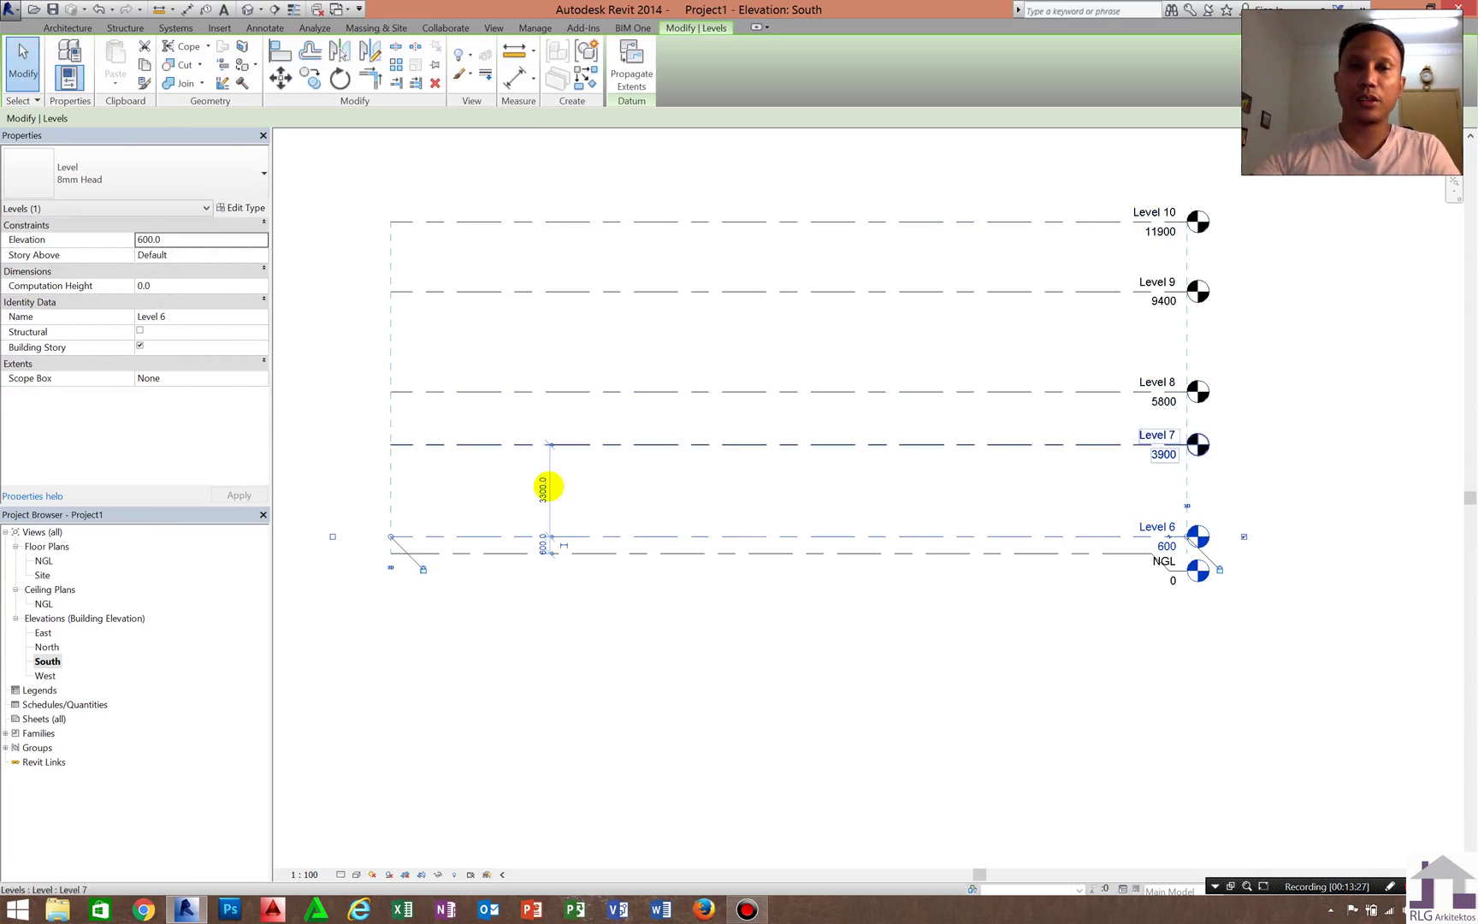
# Try setting the spacing between Level 6 and Level 7 to 3400 with Level 6 selected, and undo the change
pyautogui.click(545, 487)
pyautogui.write('34')
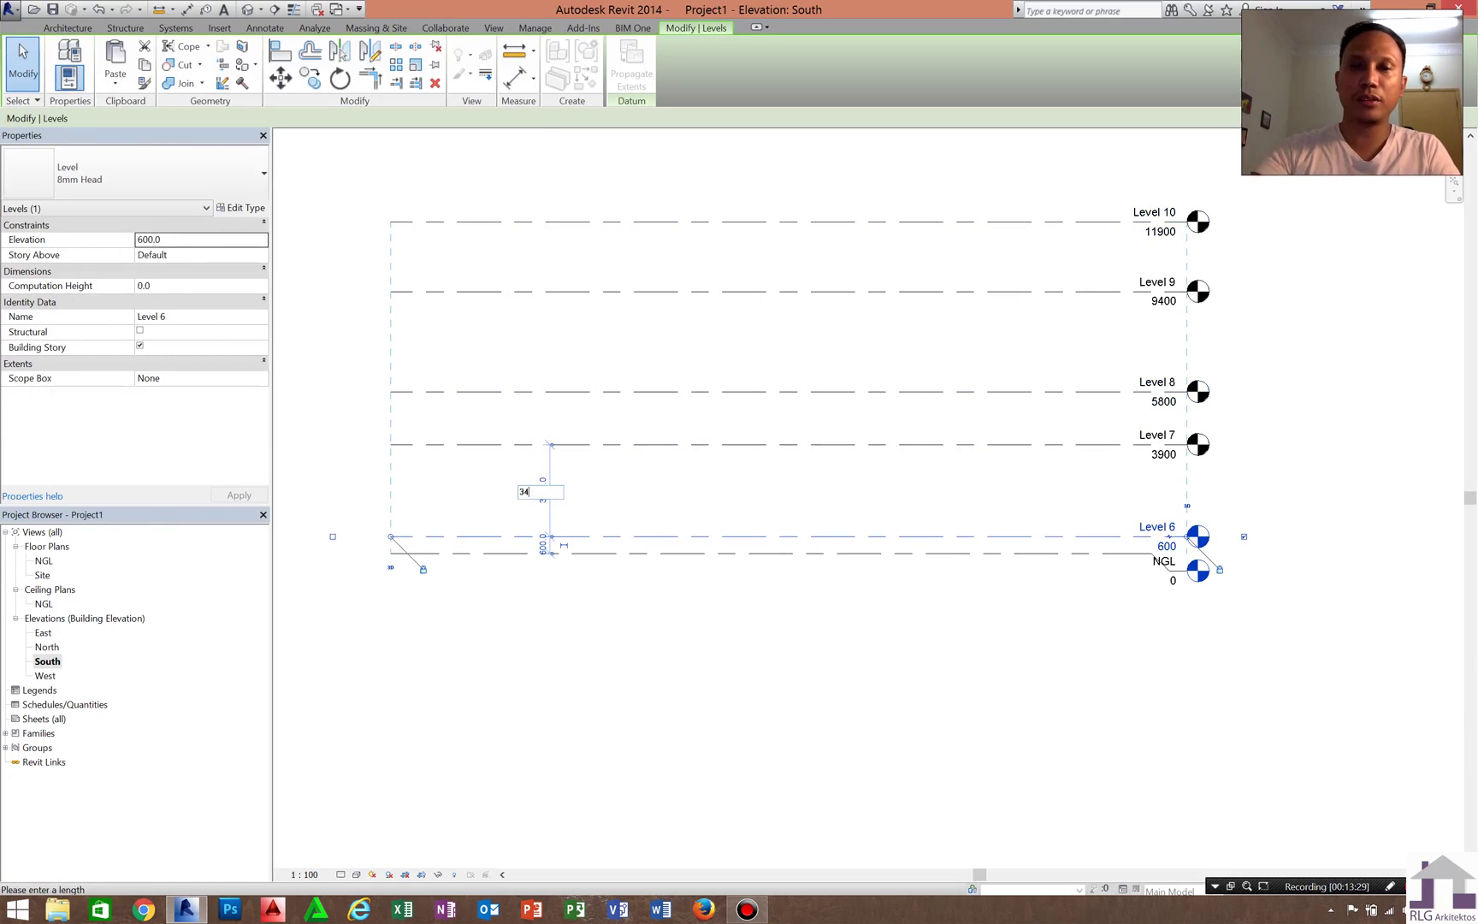
pyautogui.write('00')
pyautogui.press('Return')
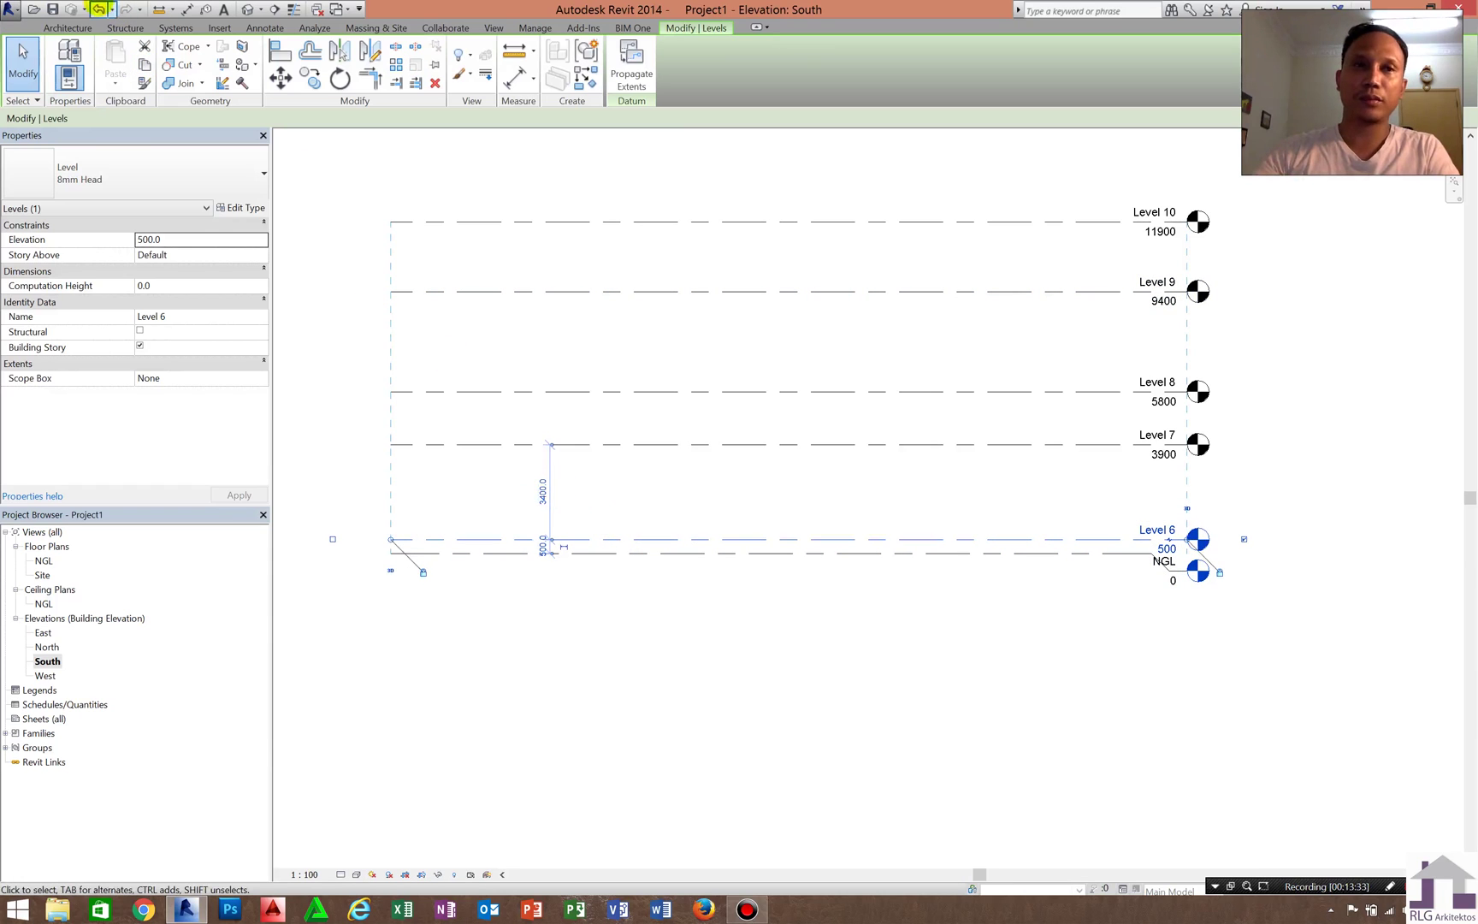
pyautogui.click(98, 9)
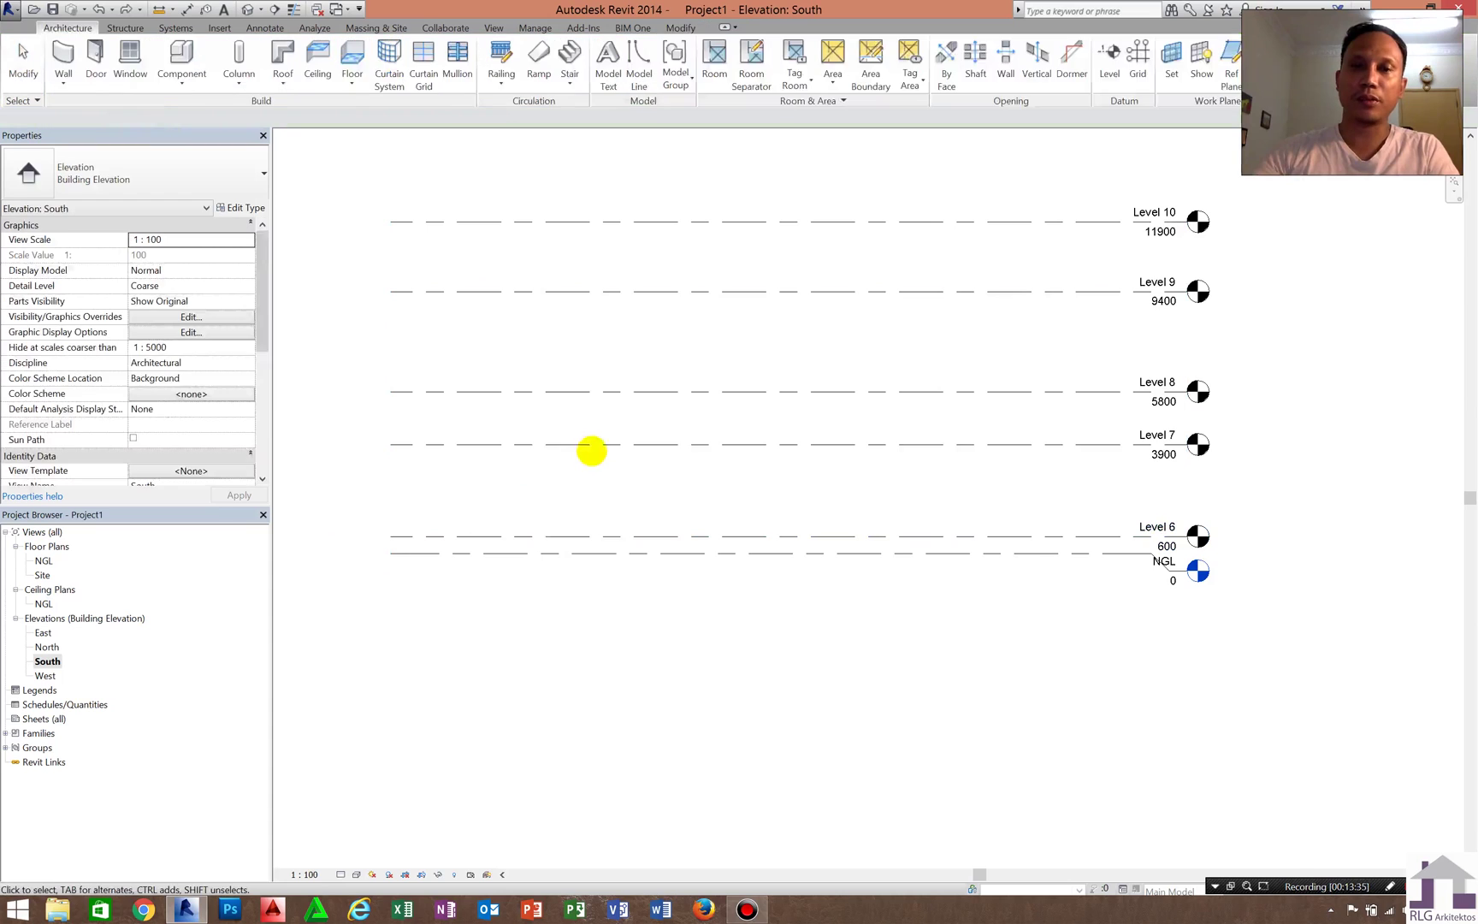
# Select Level 7 and set its distance above Level 6 to 3400
pyautogui.click(587, 445)
pyautogui.click(538, 491)
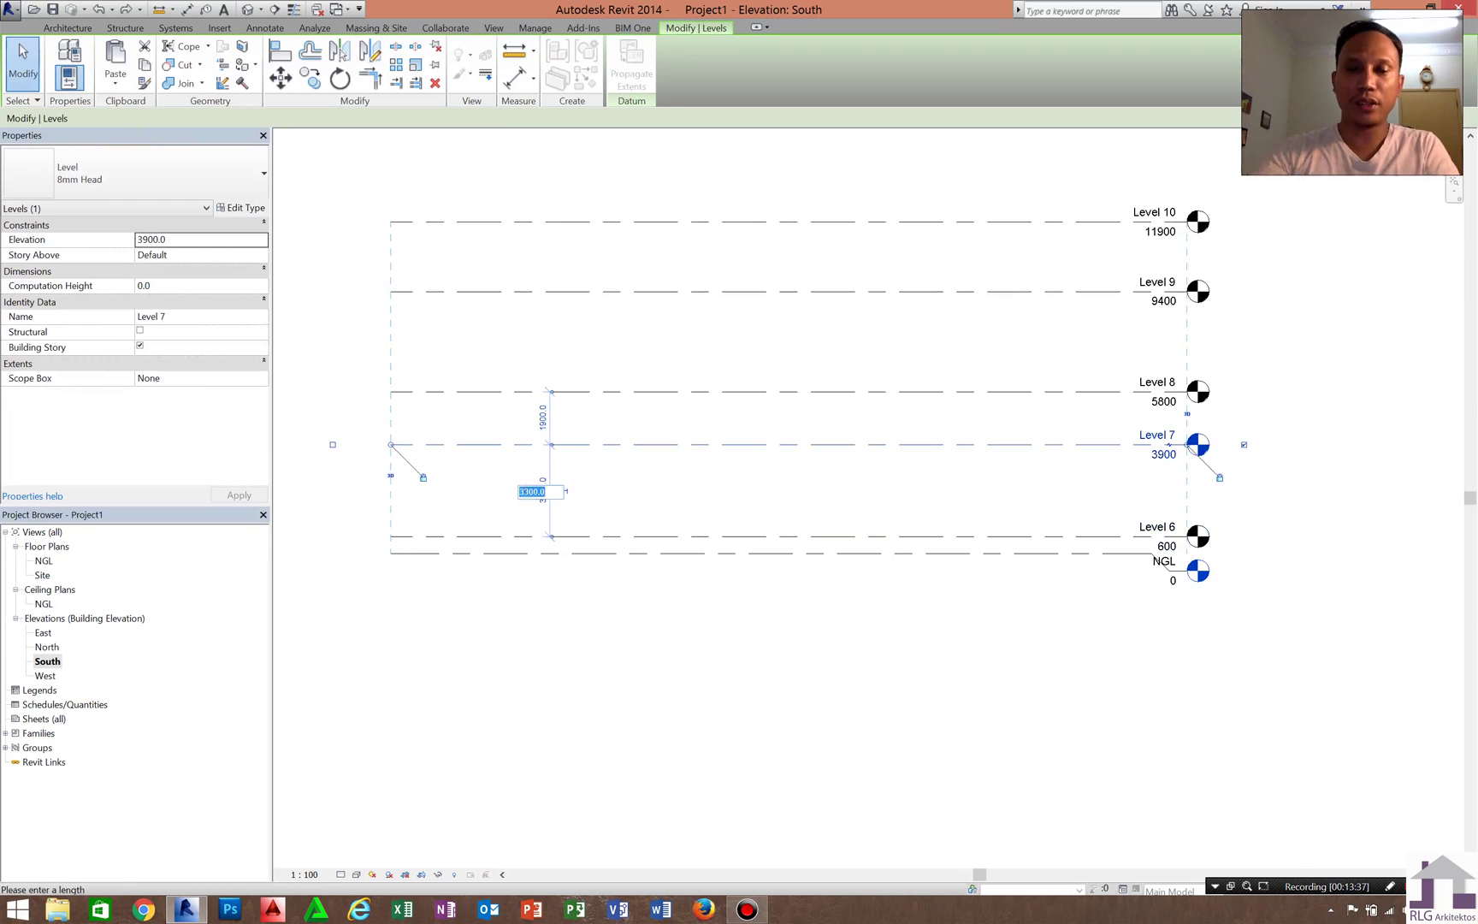
pyautogui.write('3400')
pyautogui.press('Return')
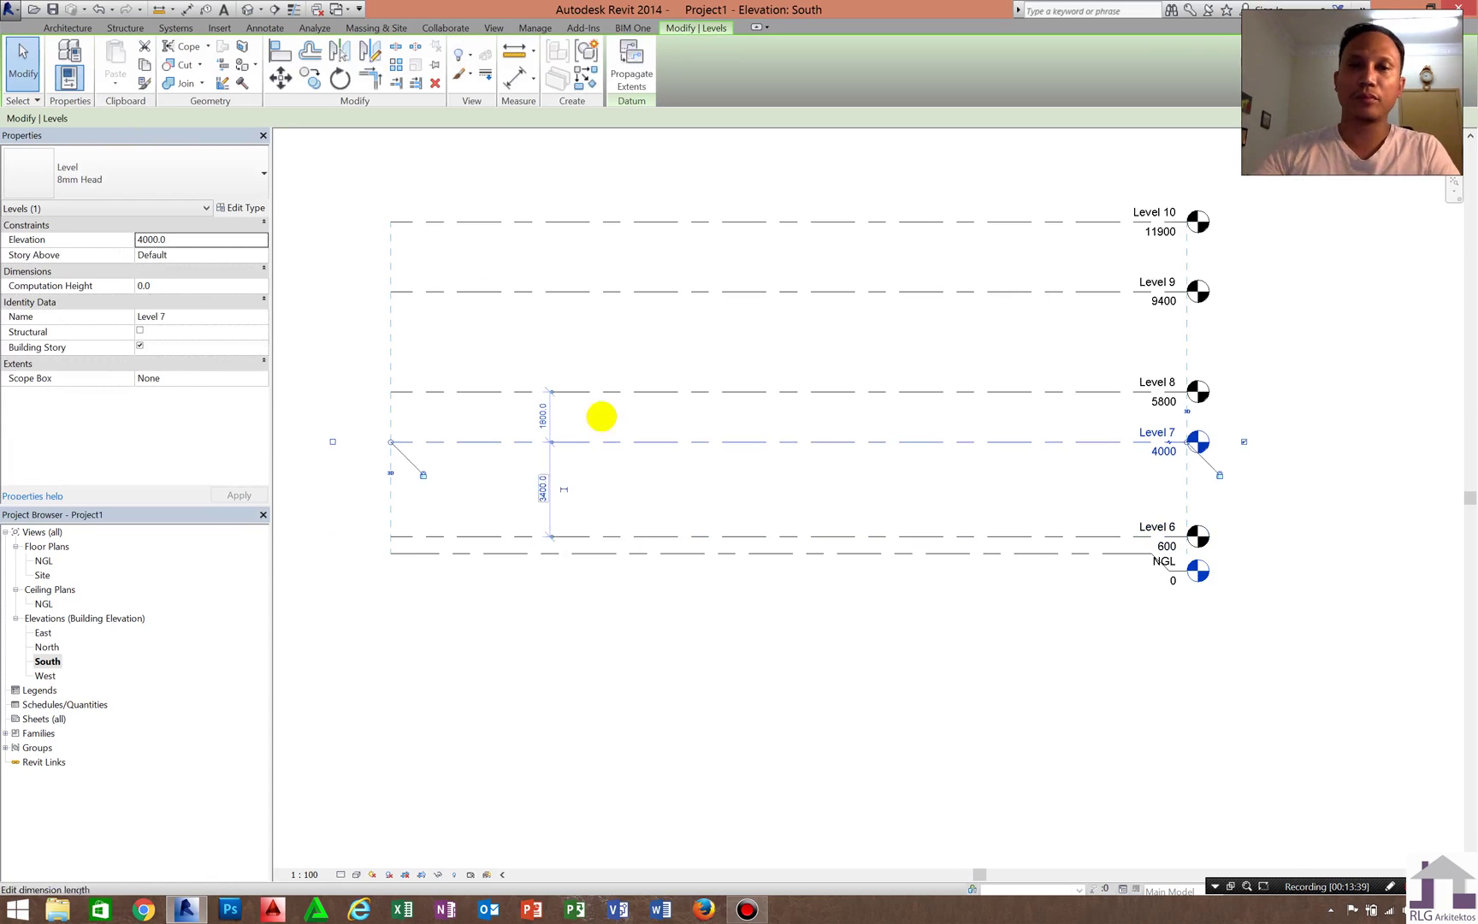
# Select Level 8 and set its distance above Level 7 to 3000
pyautogui.click(595, 390)
pyautogui.click(541, 416)
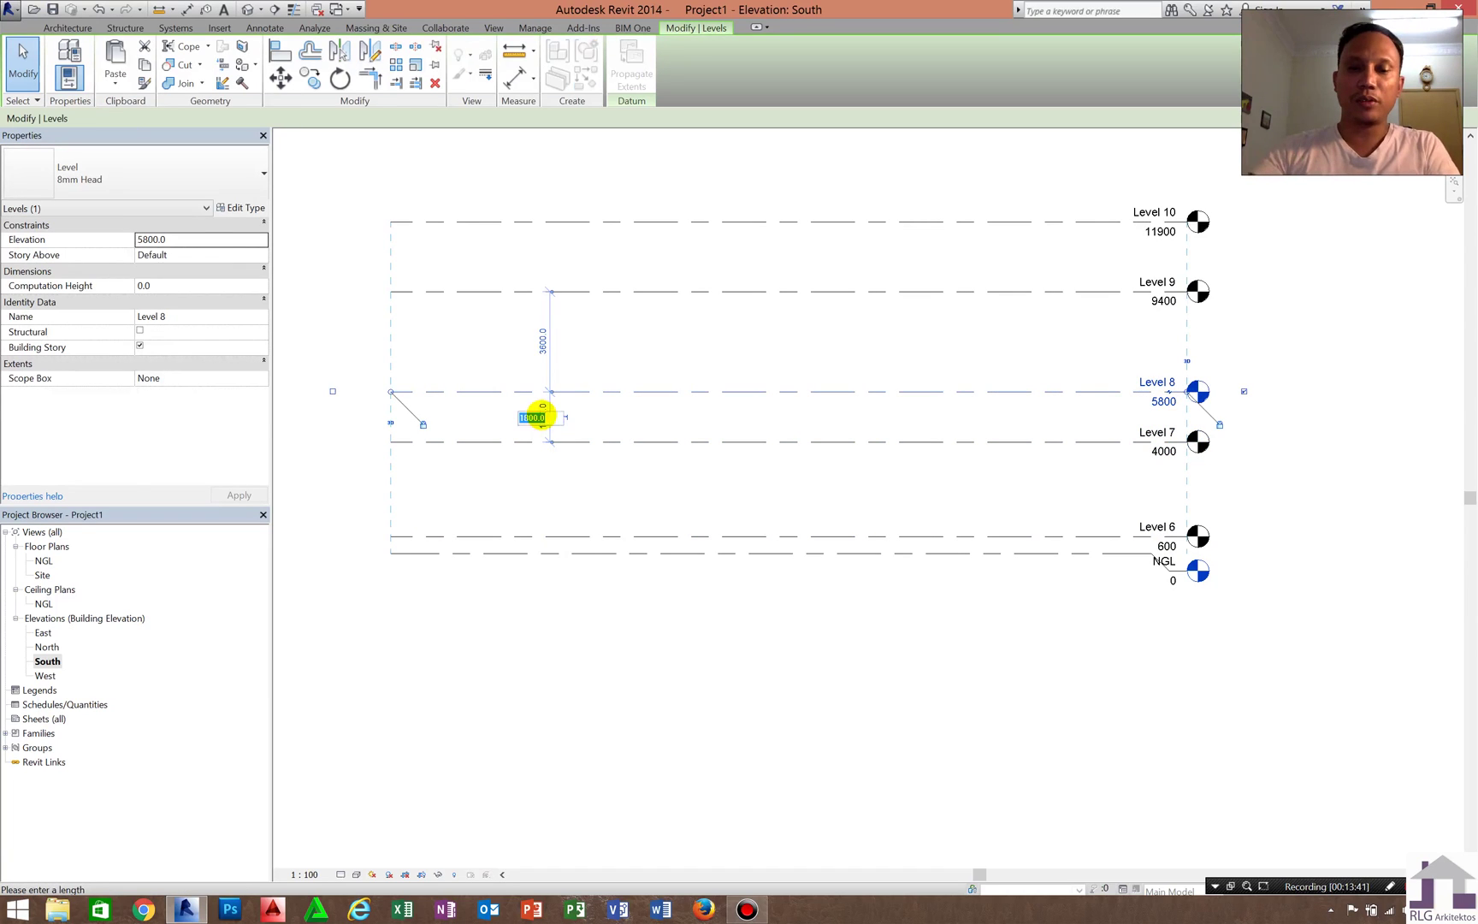
pyautogui.write('3')
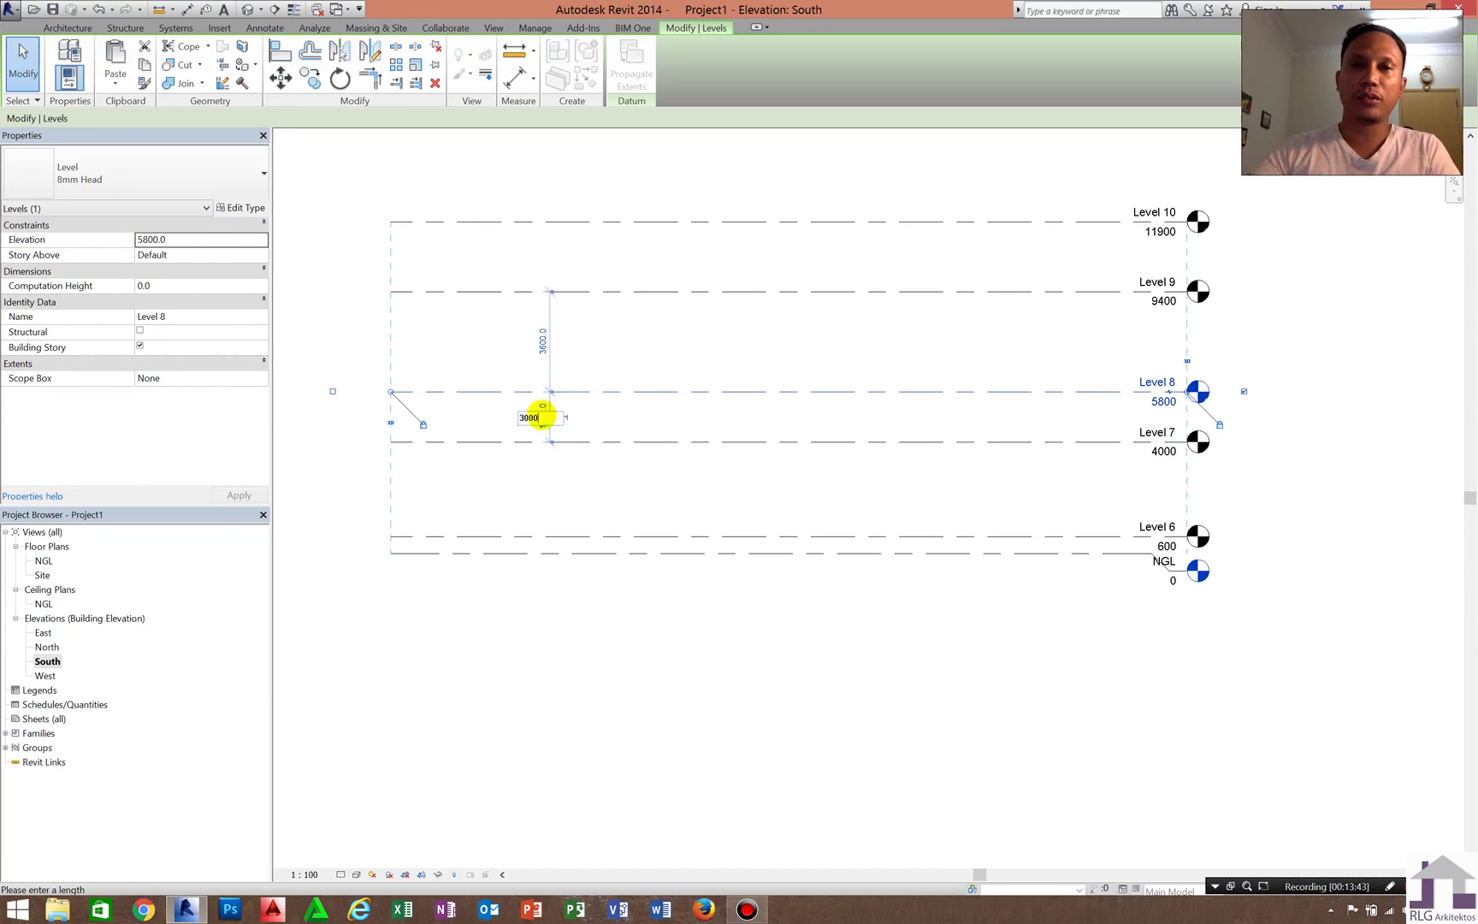
pyautogui.write('000')
pyautogui.press('Return')
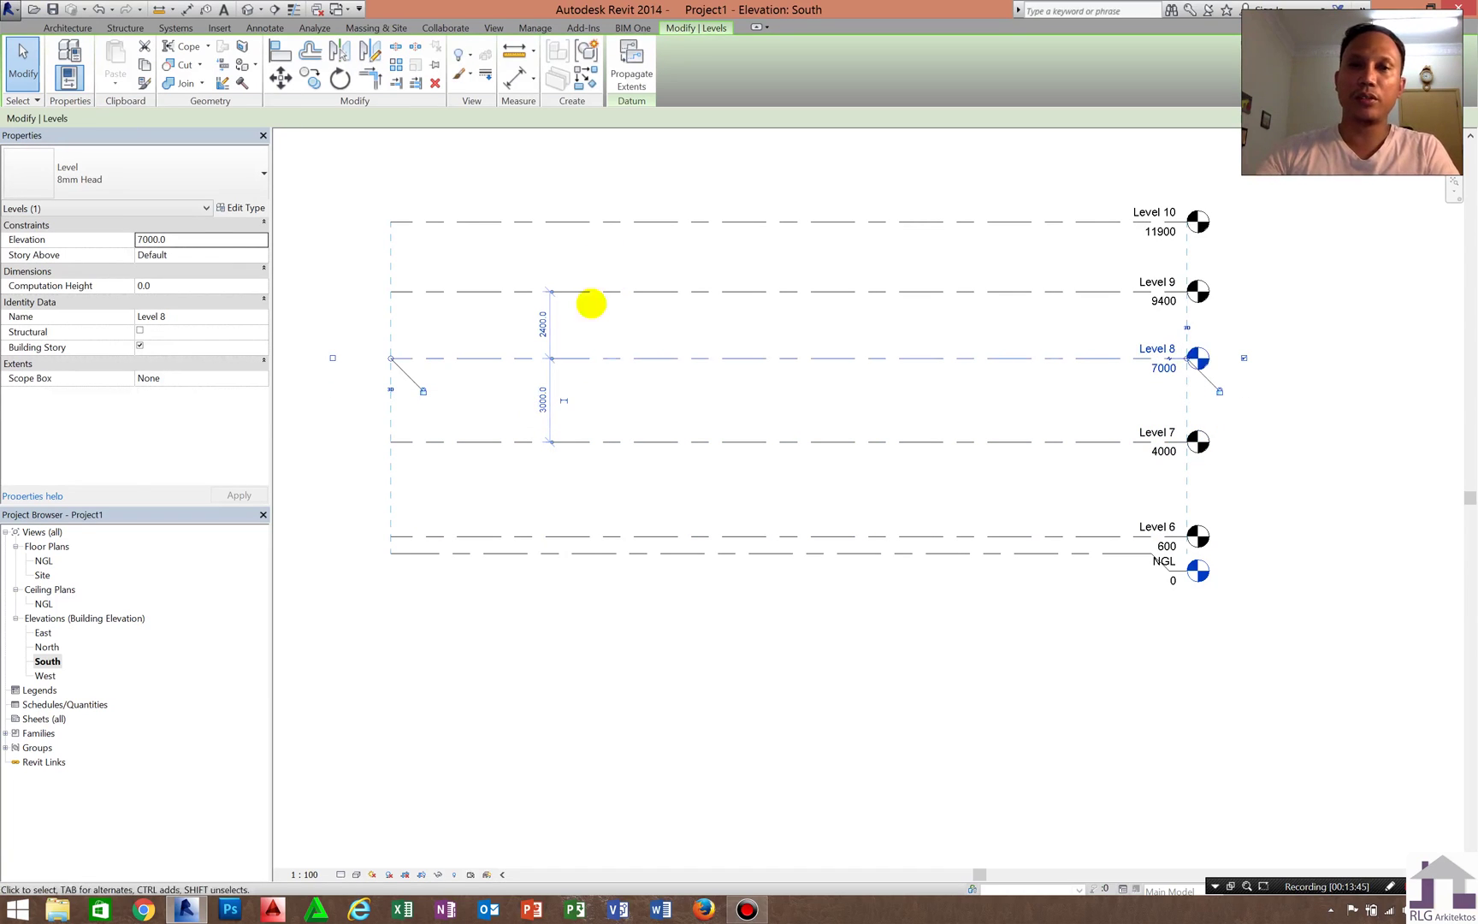
# Try setting the spacing between Level 8 and Level 9 to 1000 with Level 8 selected, and undo the change
pyautogui.click(541, 322)
pyautogui.write('1')
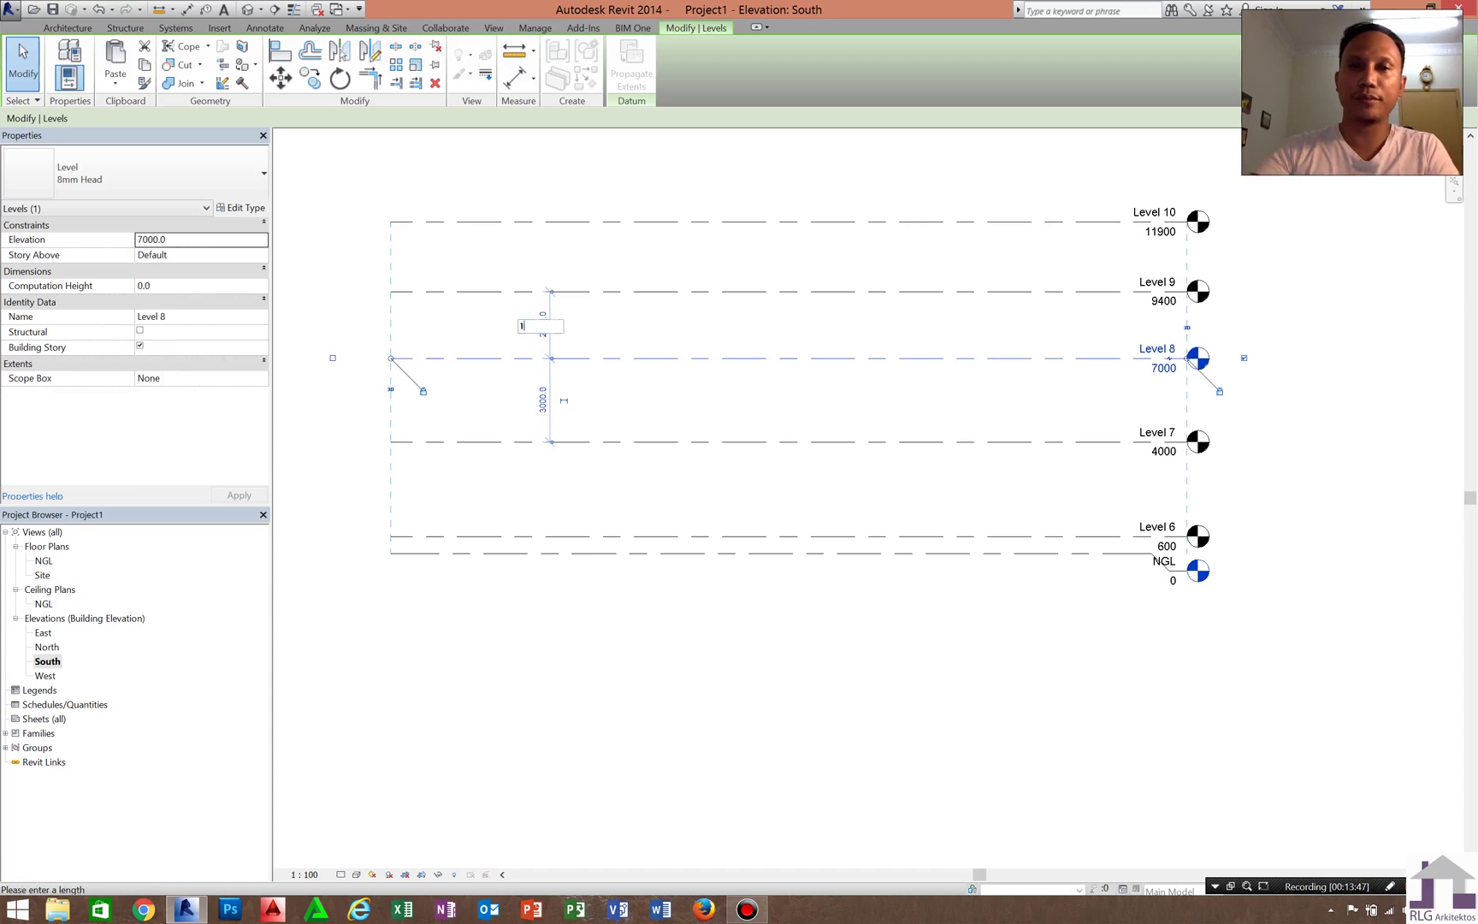
pyautogui.write('000')
pyautogui.press('Return')
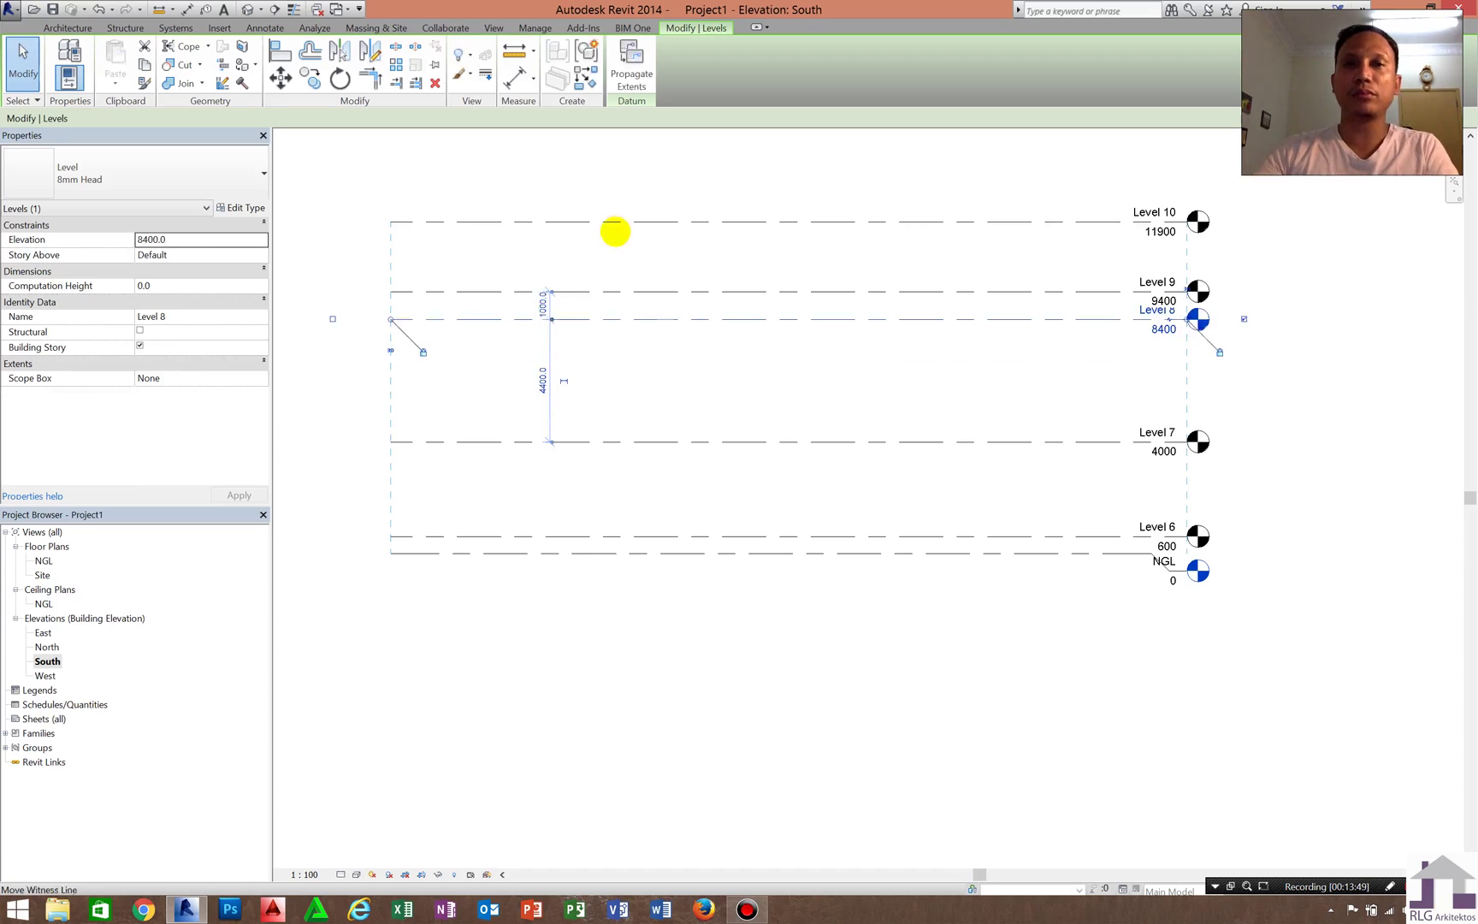
pyautogui.click(614, 231)
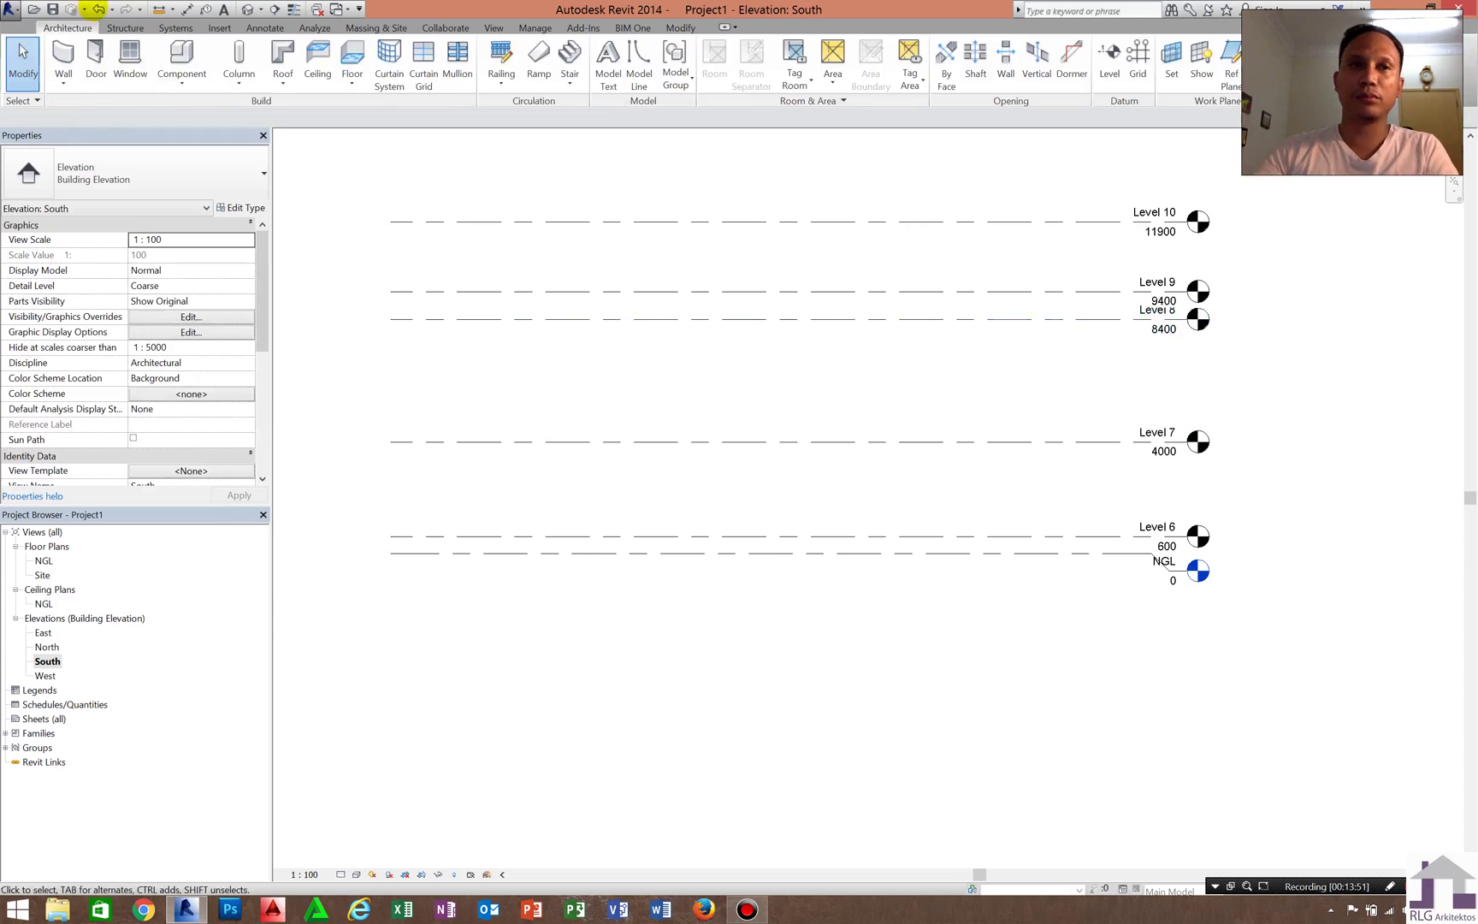
pyautogui.click(99, 10)
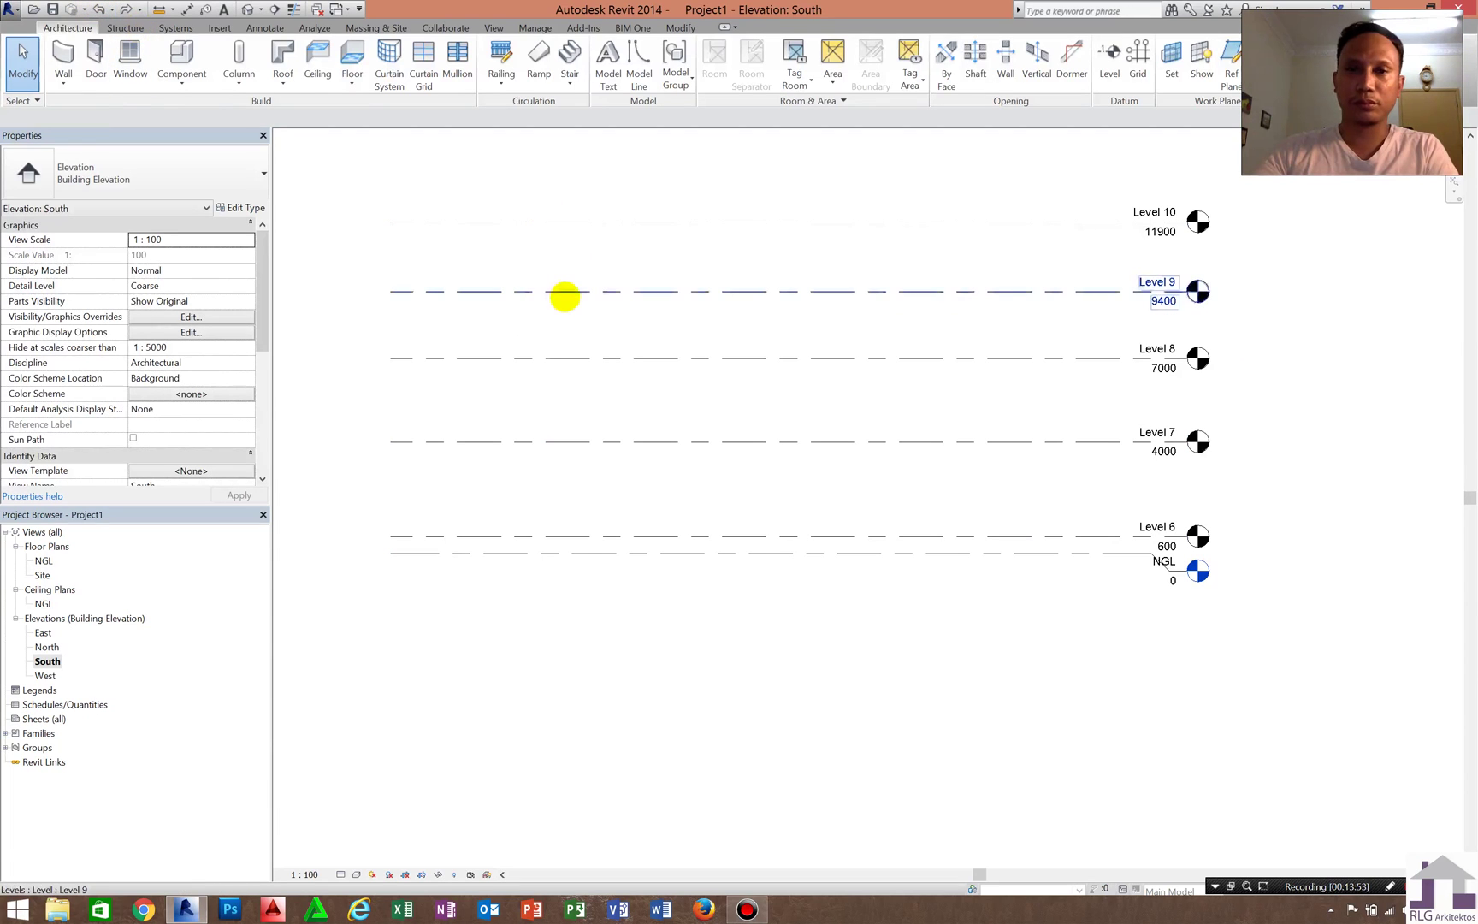
# Select Level 9 and set its distance above Level 8 to 1000
pyautogui.click(564, 292)
pyautogui.click(548, 325)
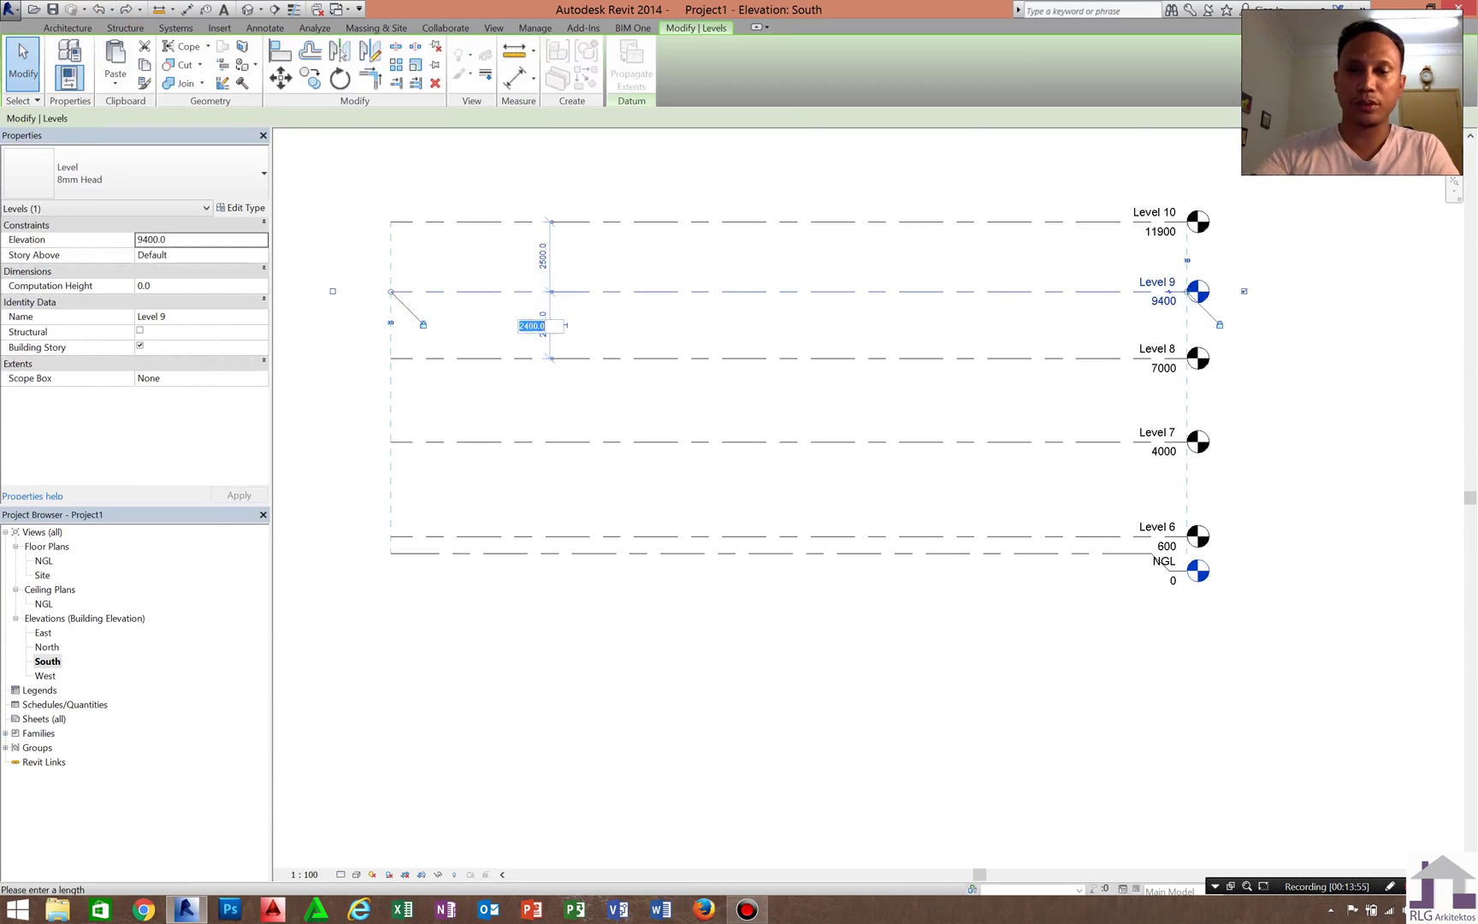
pyautogui.write('1000')
pyautogui.press('Return')
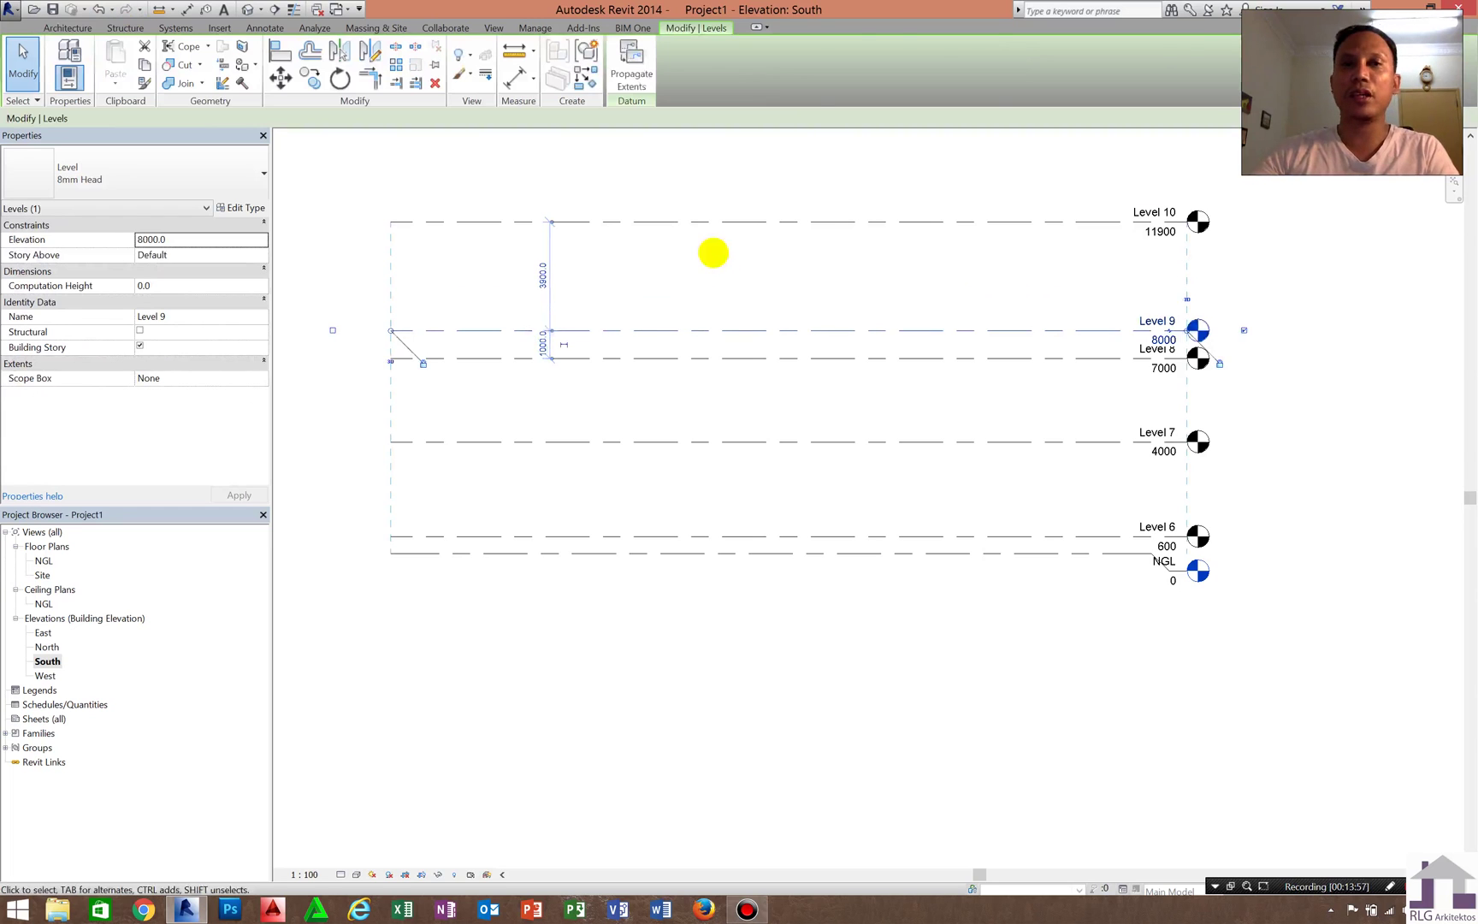
# Delete Level 10, the topmost level in the South elevation
pyautogui.click(655, 201)
pyautogui.click(654, 206)
pyautogui.press('Delete')
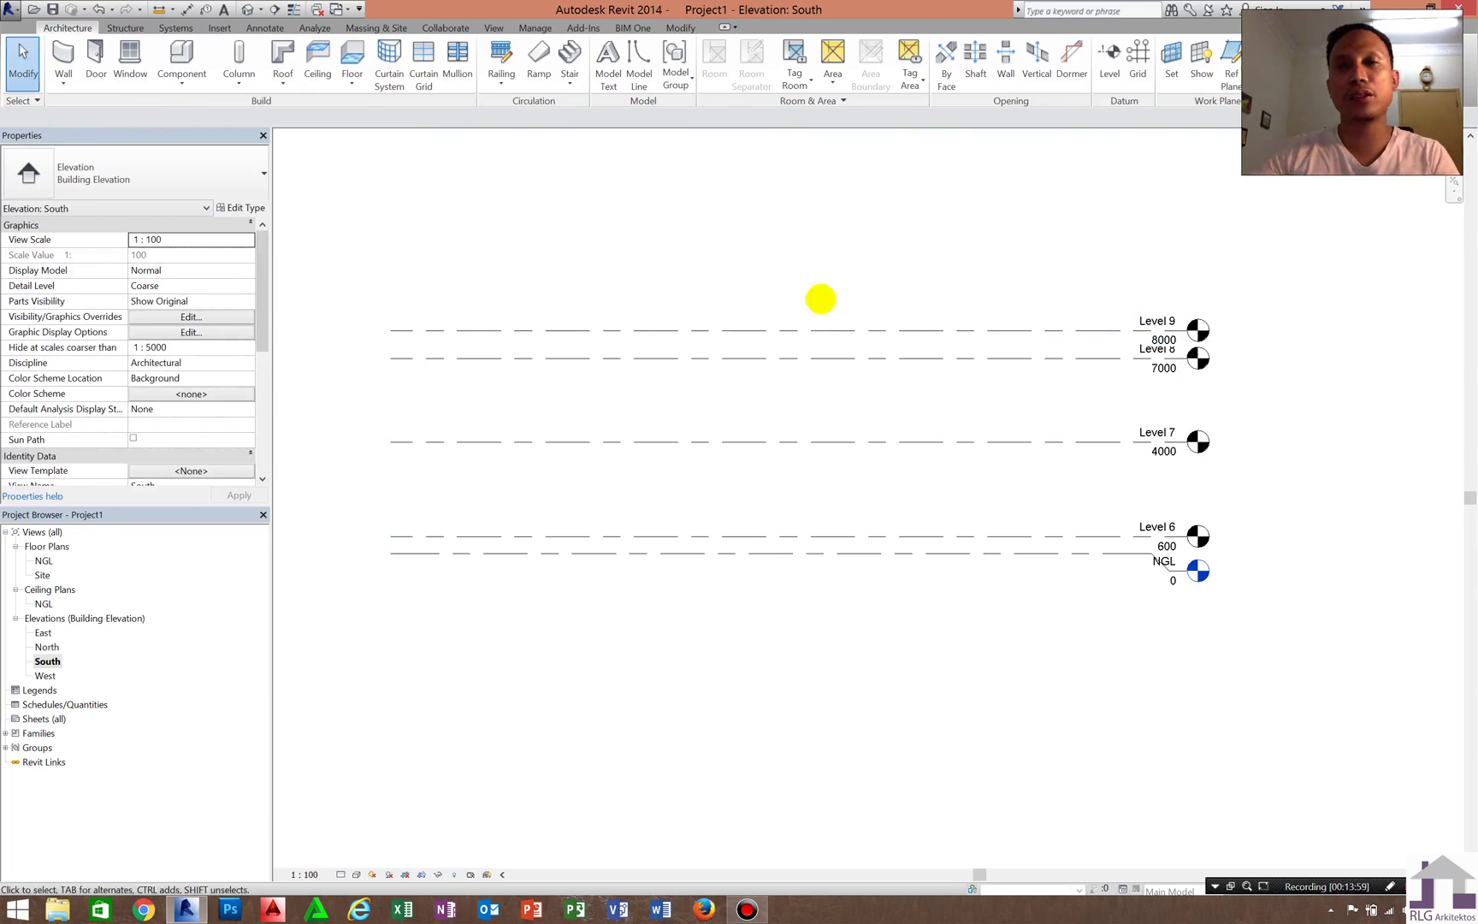
pyautogui.scroll(2, 1031, 409)
pyautogui.moveTo(974, 392); pyautogui.dragTo(841, 342, button='middle')
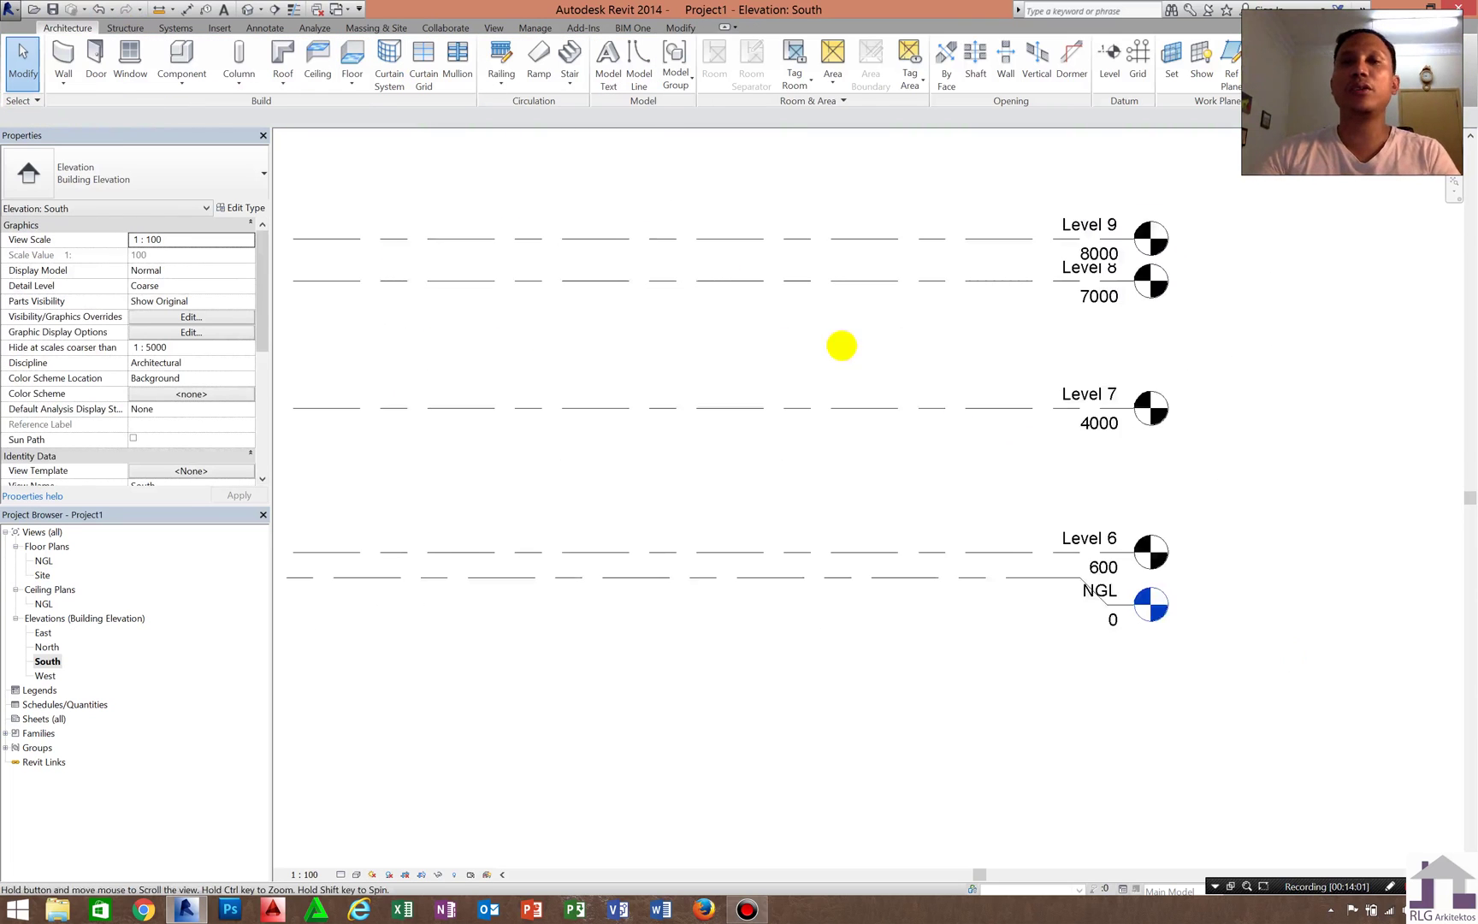
pyautogui.scroll(-1, 753, 385)
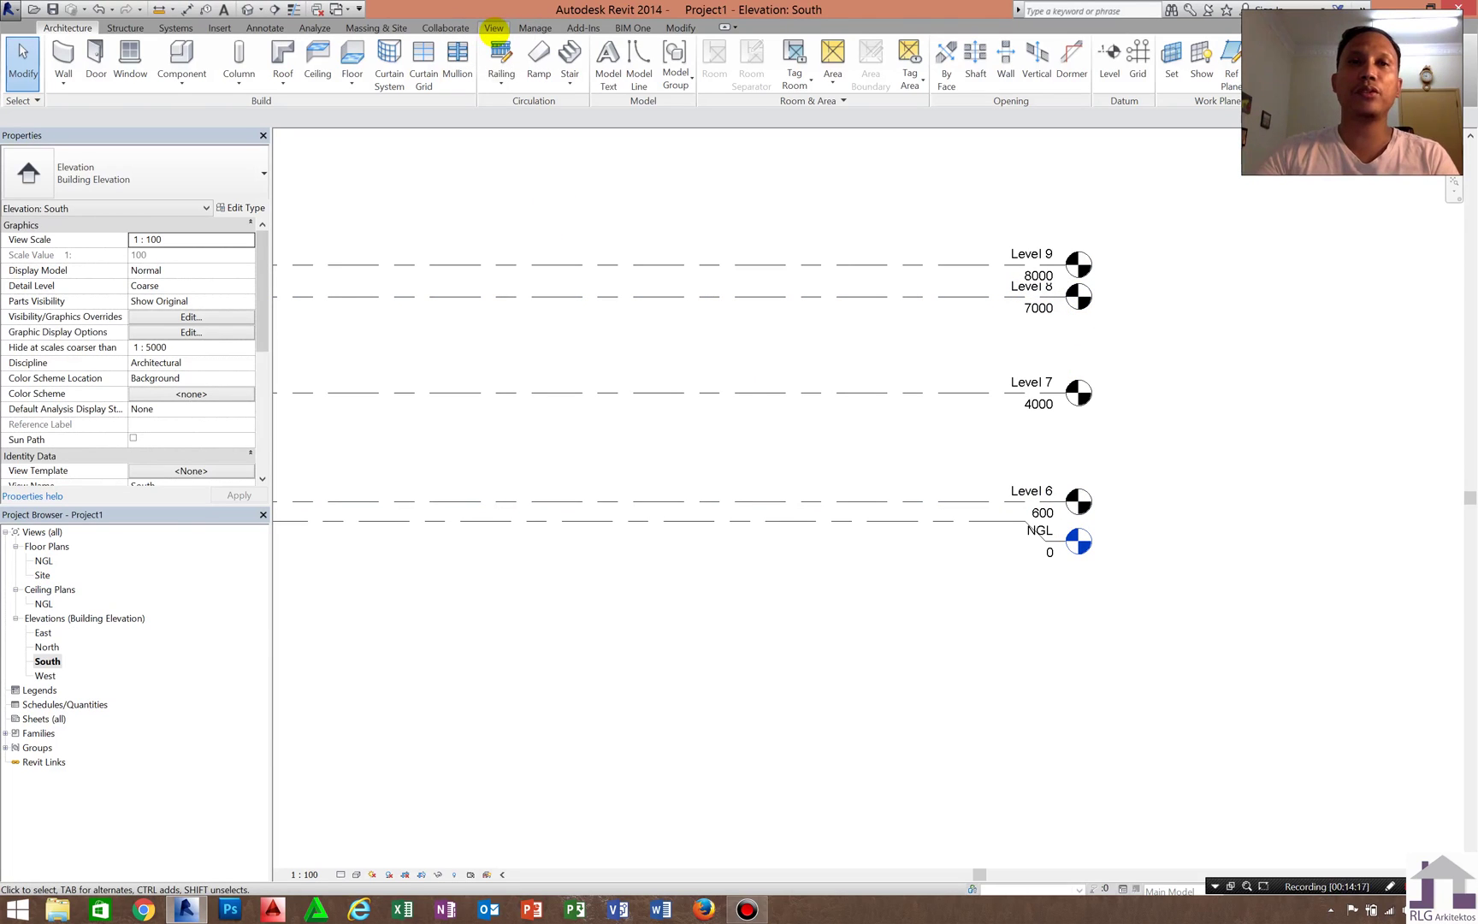
# Create floor plan views for Level 6, Level 7, Level 8 and Level 9 without duplicating existing views
pyautogui.click(493, 28)
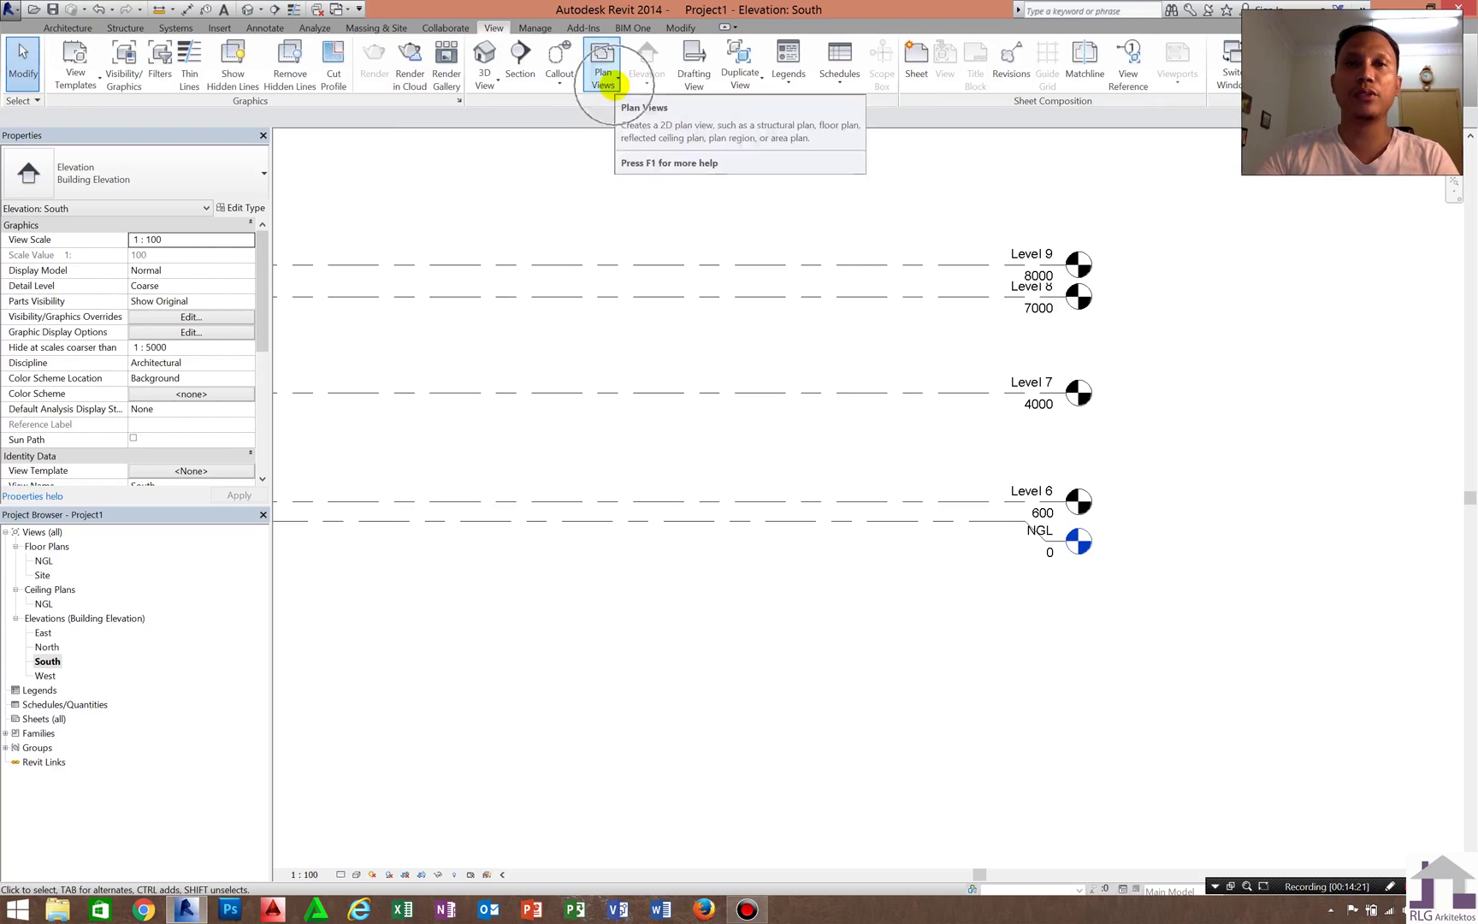
pyautogui.click(604, 79)
pyautogui.click(604, 109)
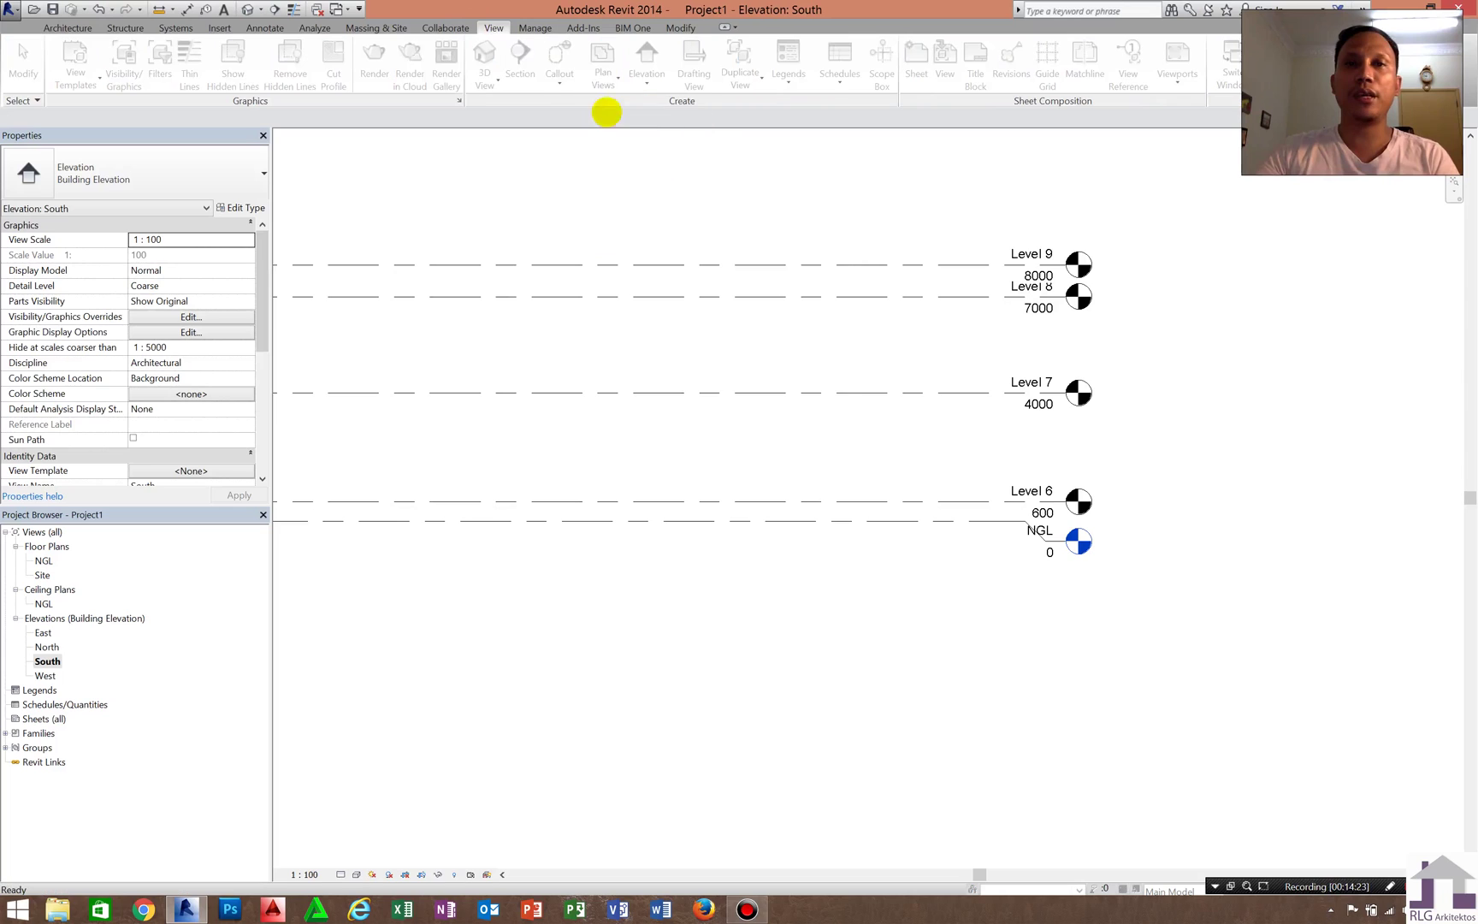
pyautogui.moveTo(657, 420); pyautogui.dragTo(660, 380)
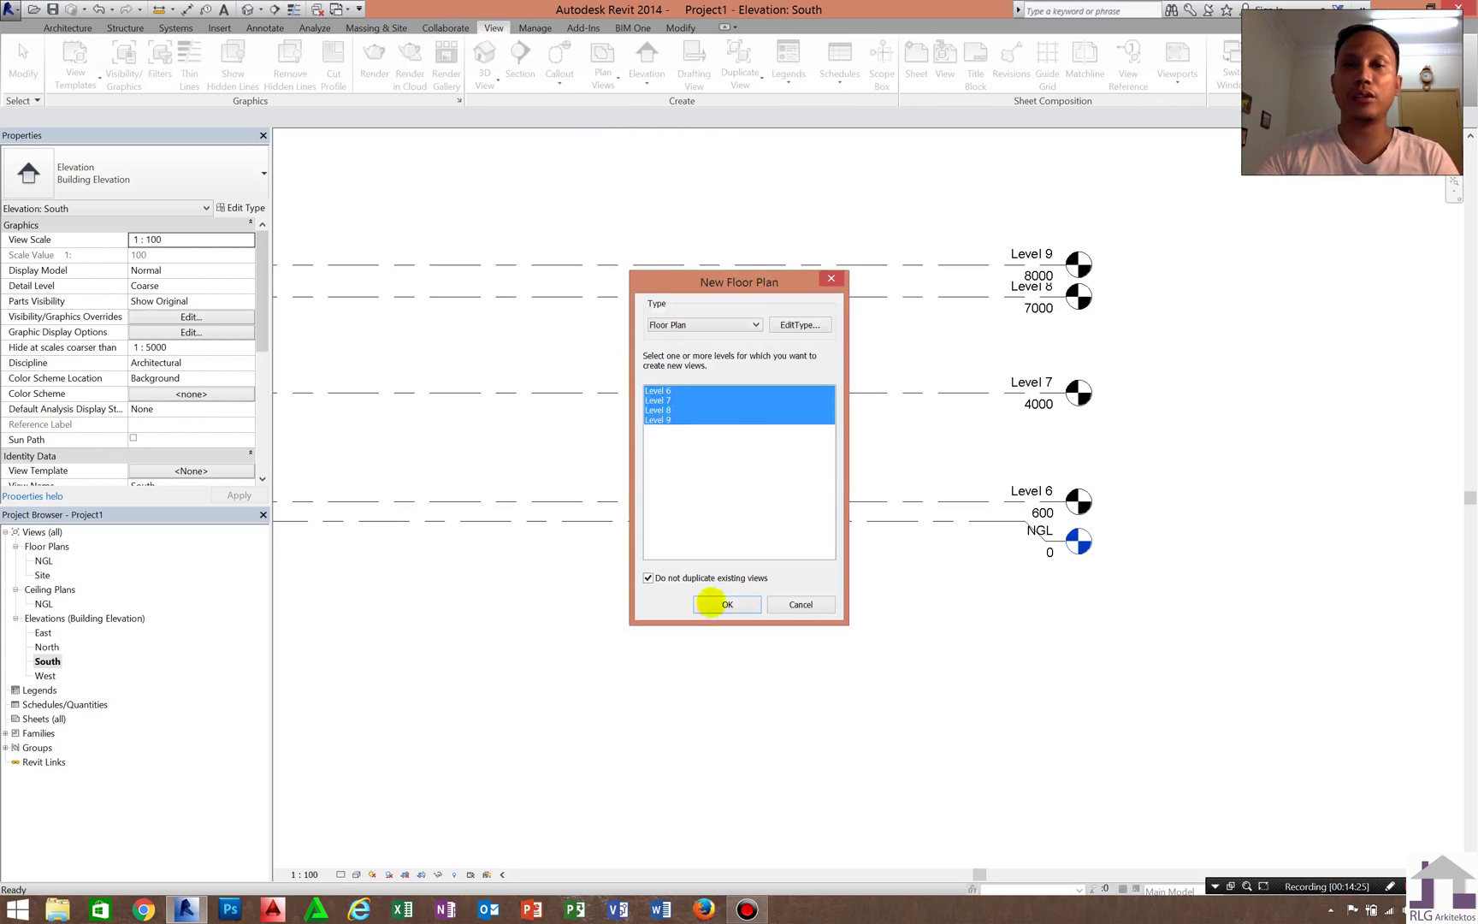
pyautogui.press('Return')
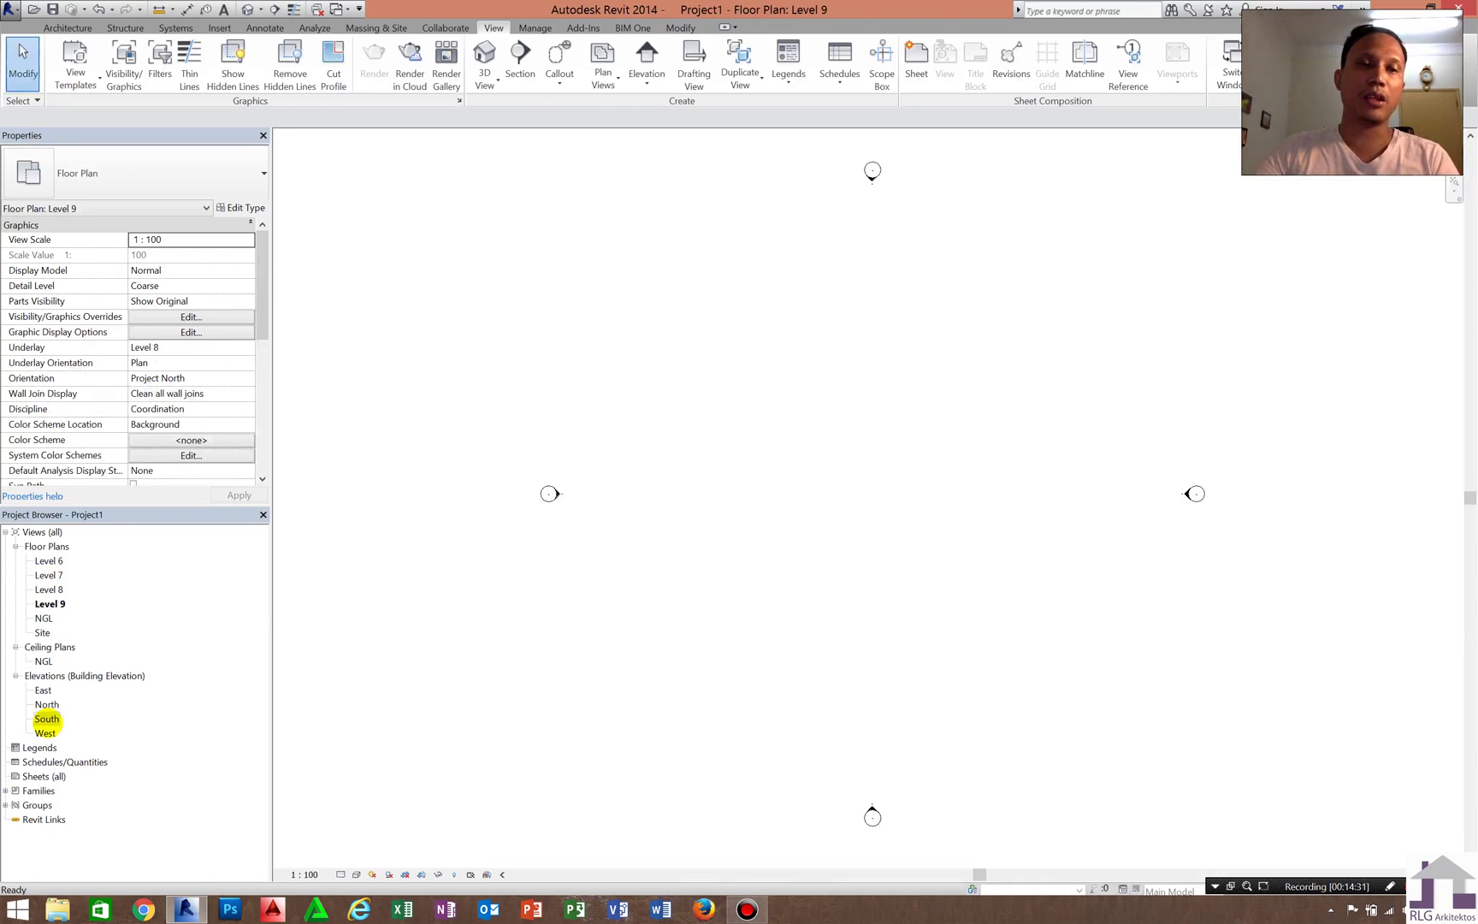
# Return to the South elevation and rename Level 6 as GROUND FLOOR LEVEL, renaming its corresponding views too
pyautogui.doubleClick(47, 719)
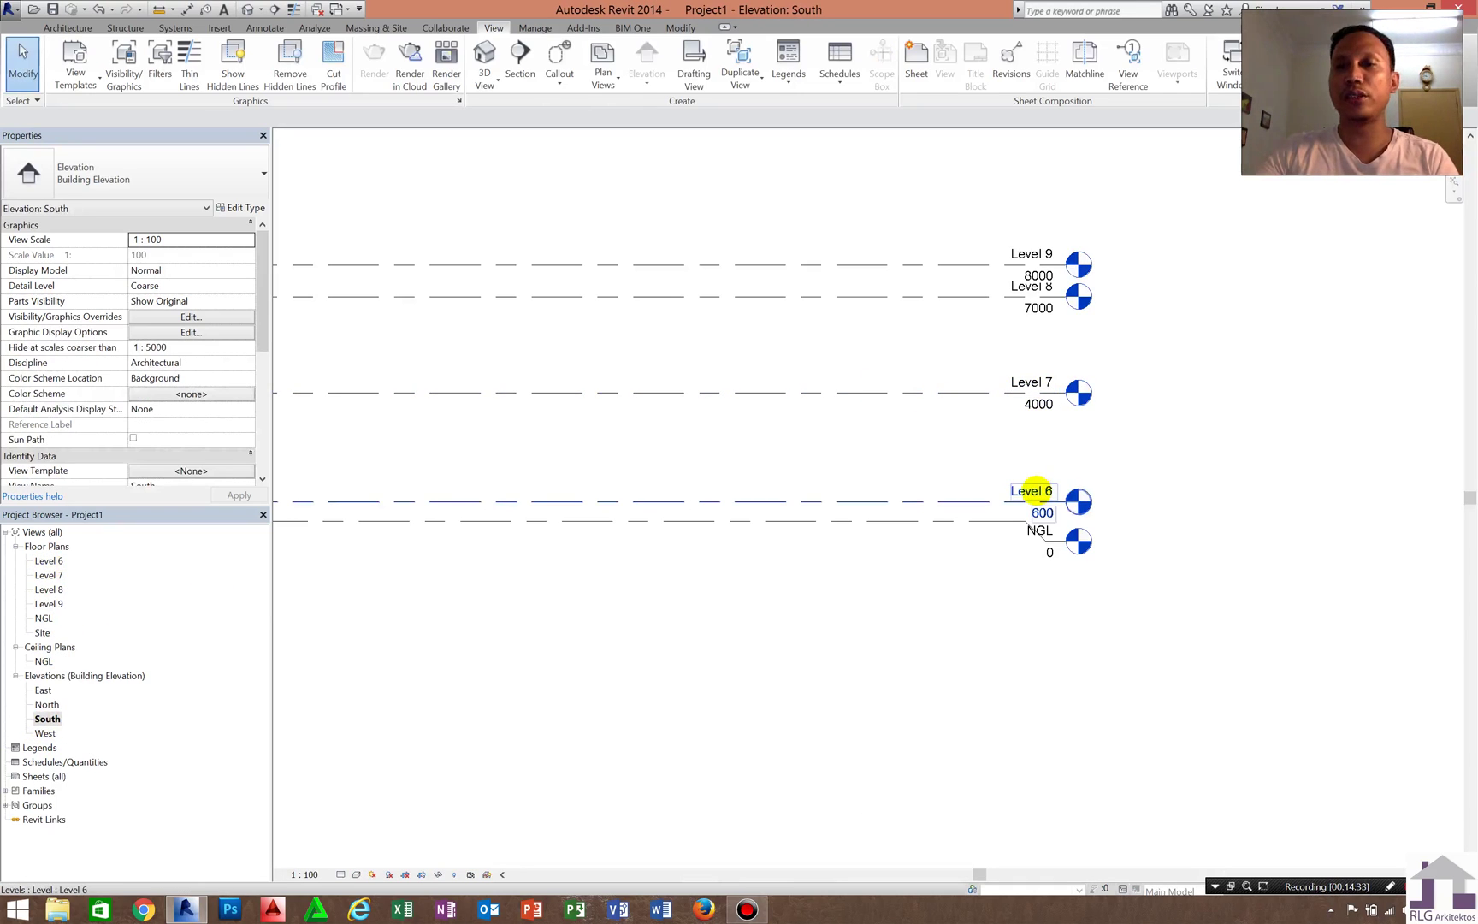
pyautogui.doubleClick(1034, 490)
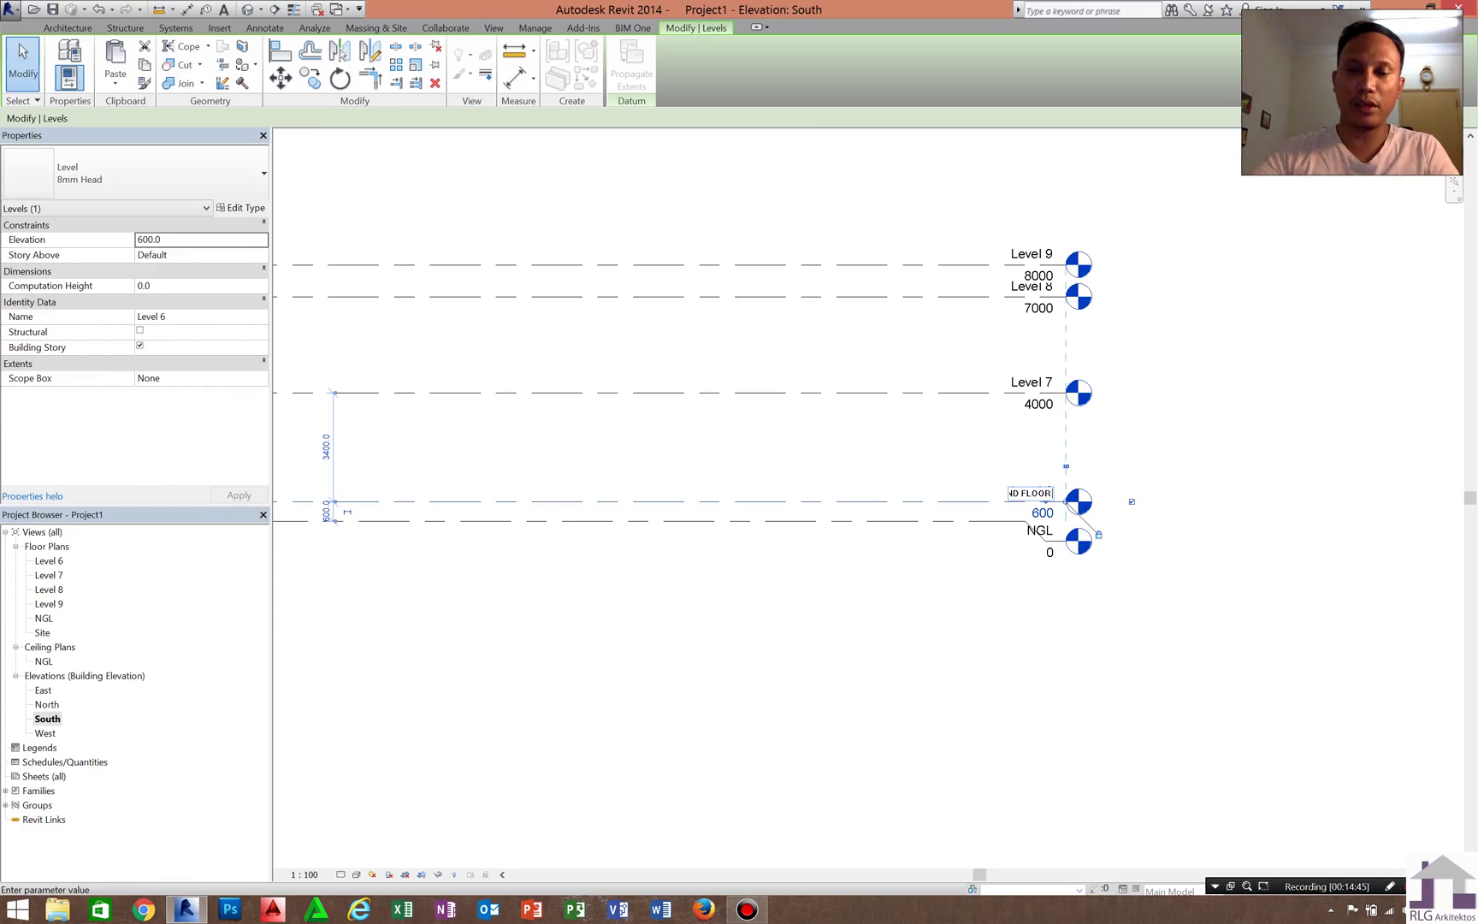
pyautogui.press('Return')
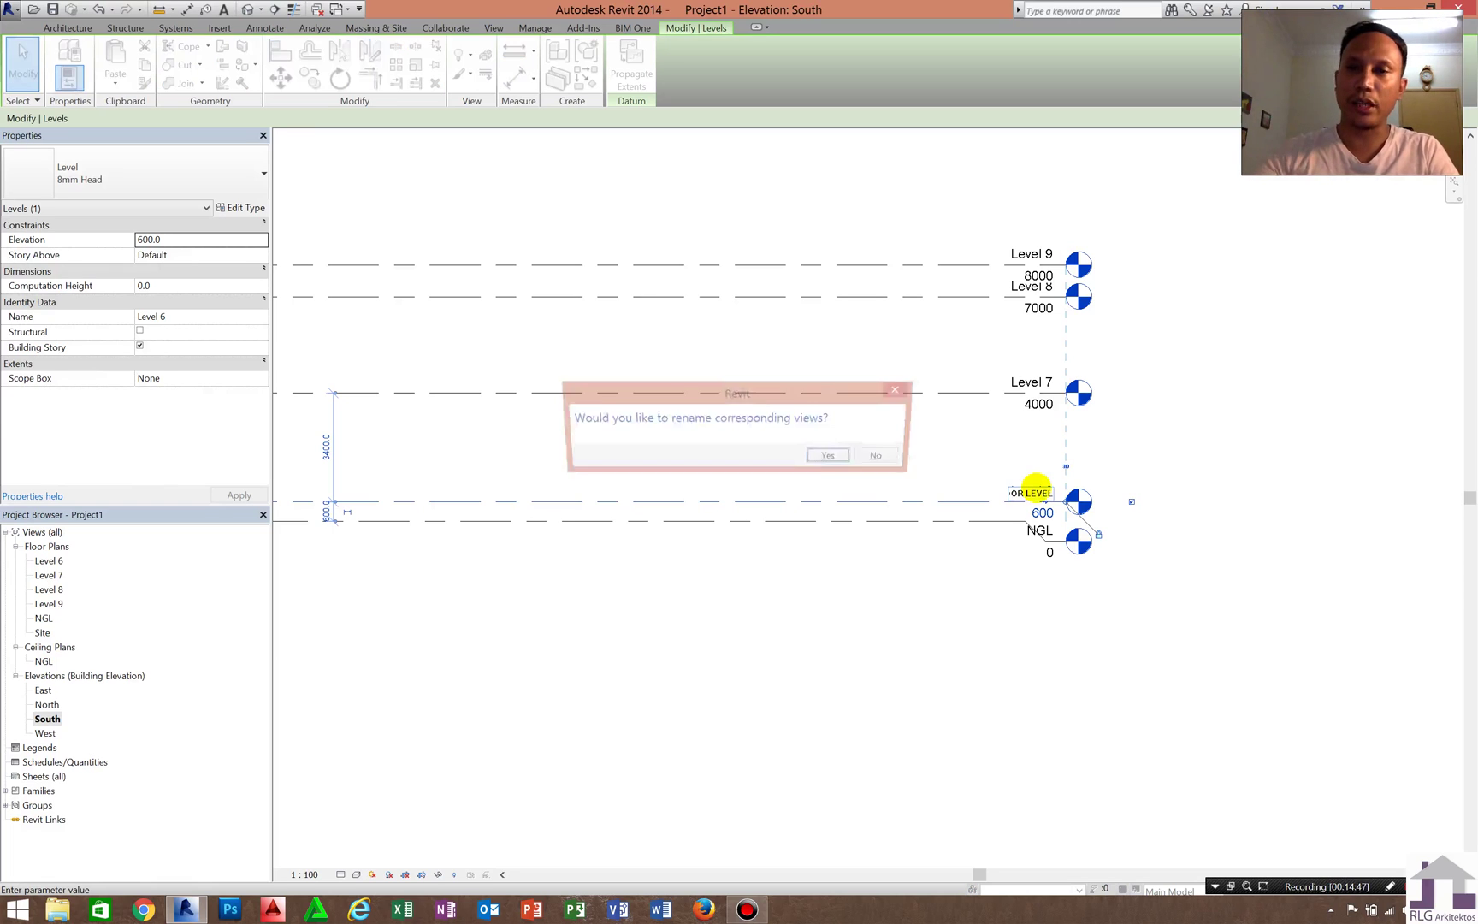
pyautogui.press('Return')
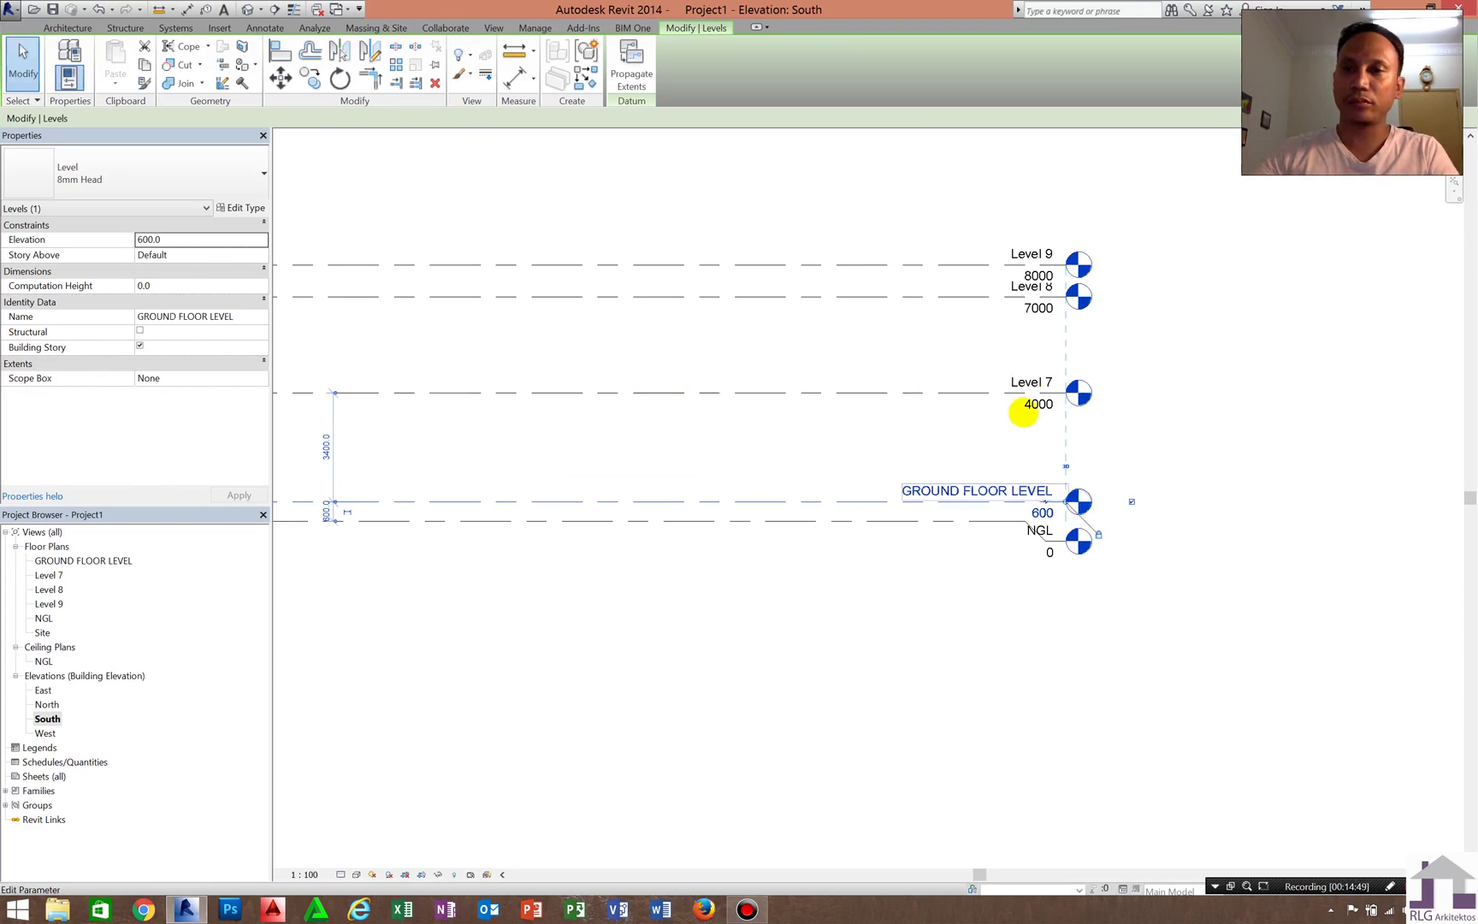
# Rename Level 7 as FIRST FLOOR LEVEL and apply the new name to its corresponding views
pyautogui.click(1026, 382)
pyautogui.click(1026, 383)
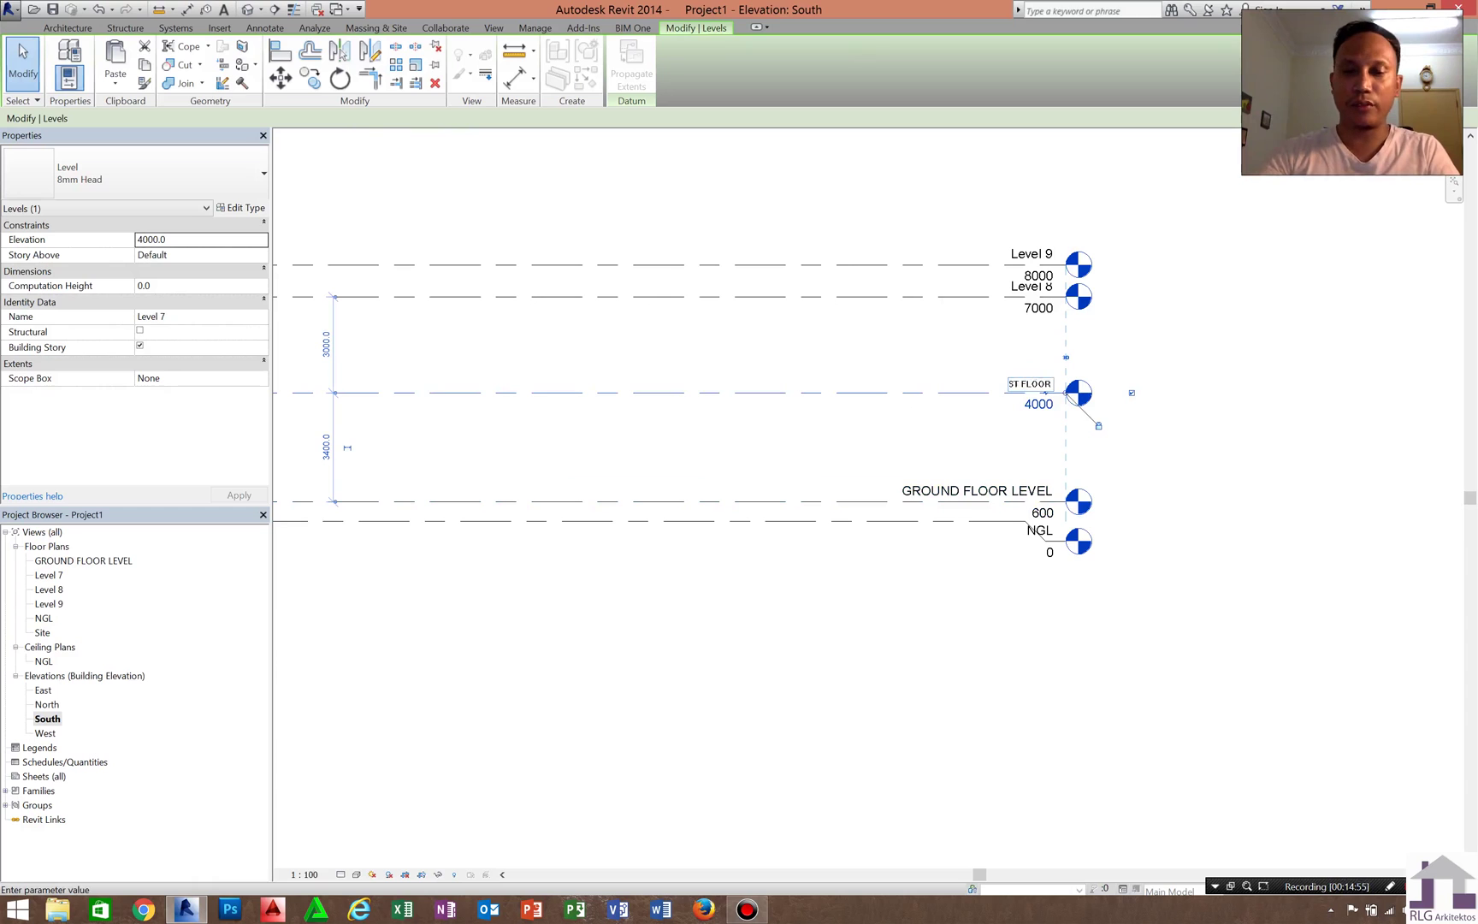
pyautogui.write('FIRST FLOOR LEVEL')
pyautogui.press('Return')
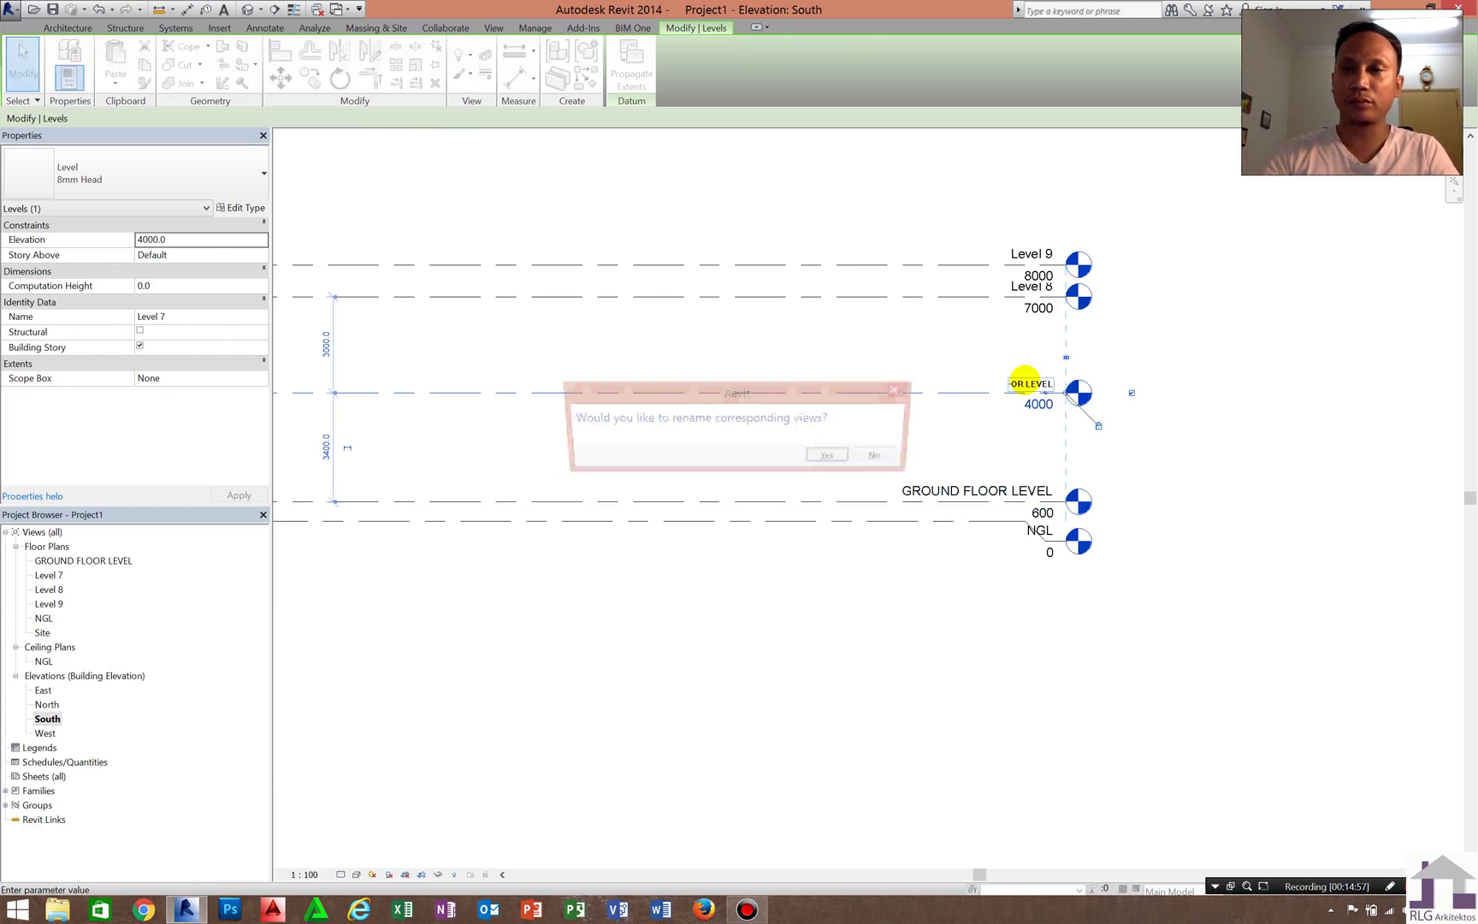
pyautogui.press('Return')
# Rename Level 8 as ROOF LEVEL and apply the new name to its corresponding views
pyautogui.click(1007, 296)
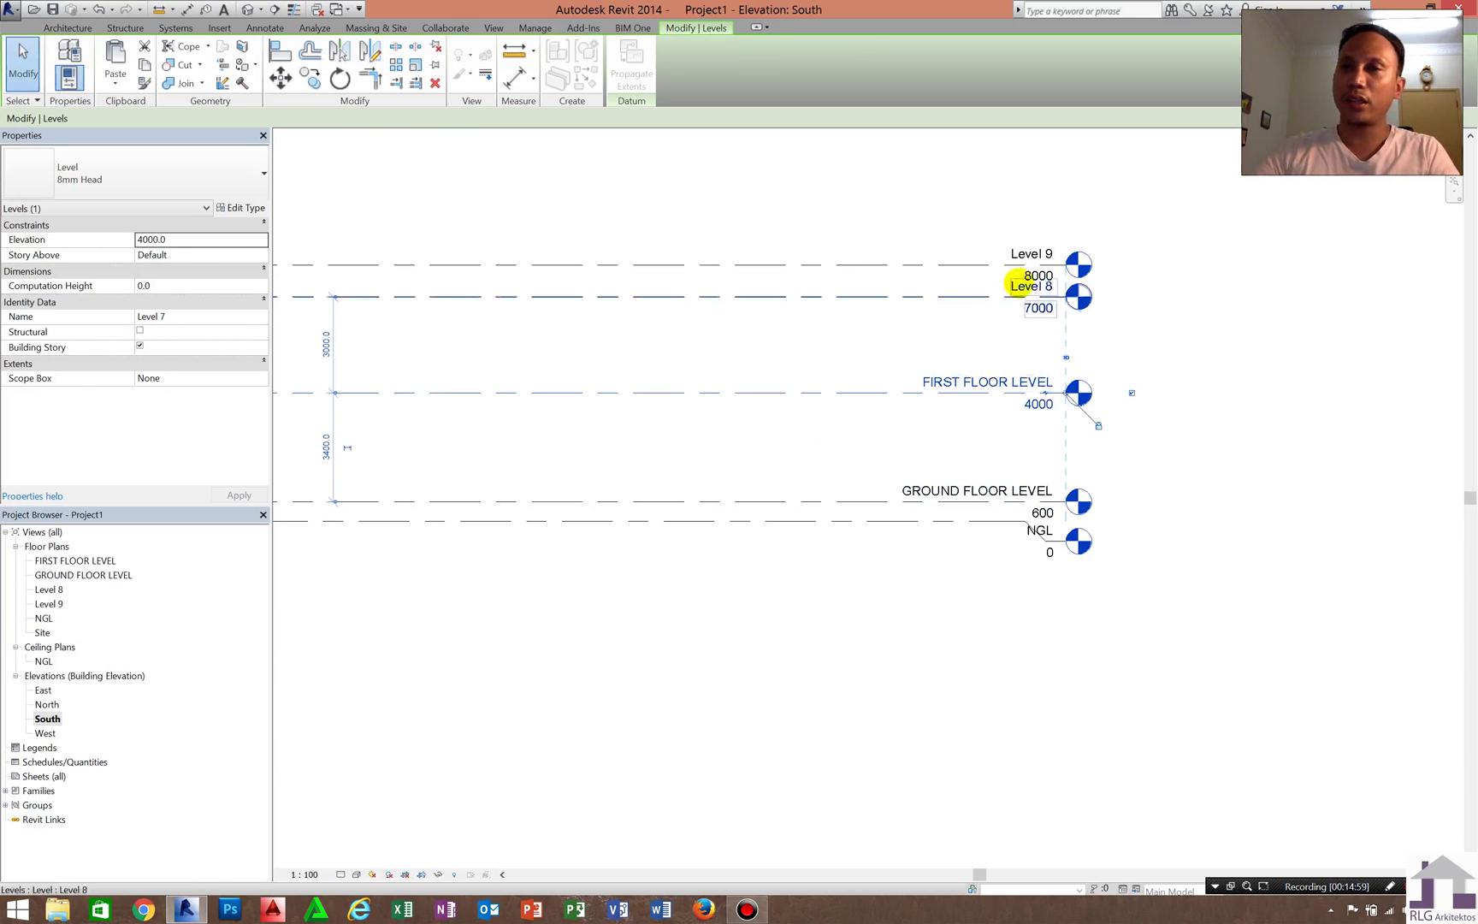
pyautogui.click(1020, 288)
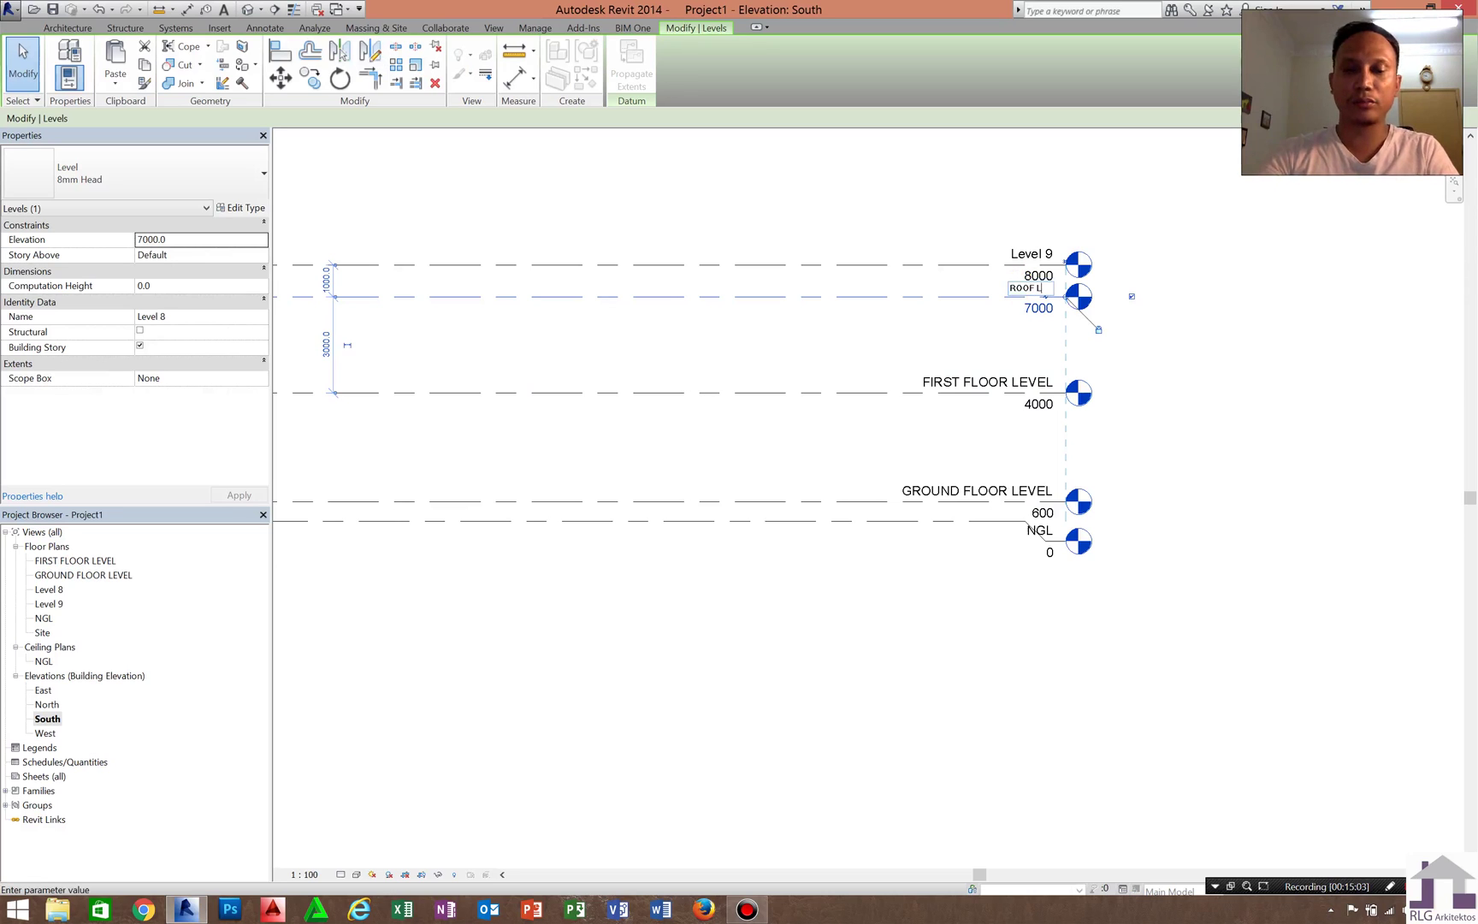
pyautogui.press('Return')
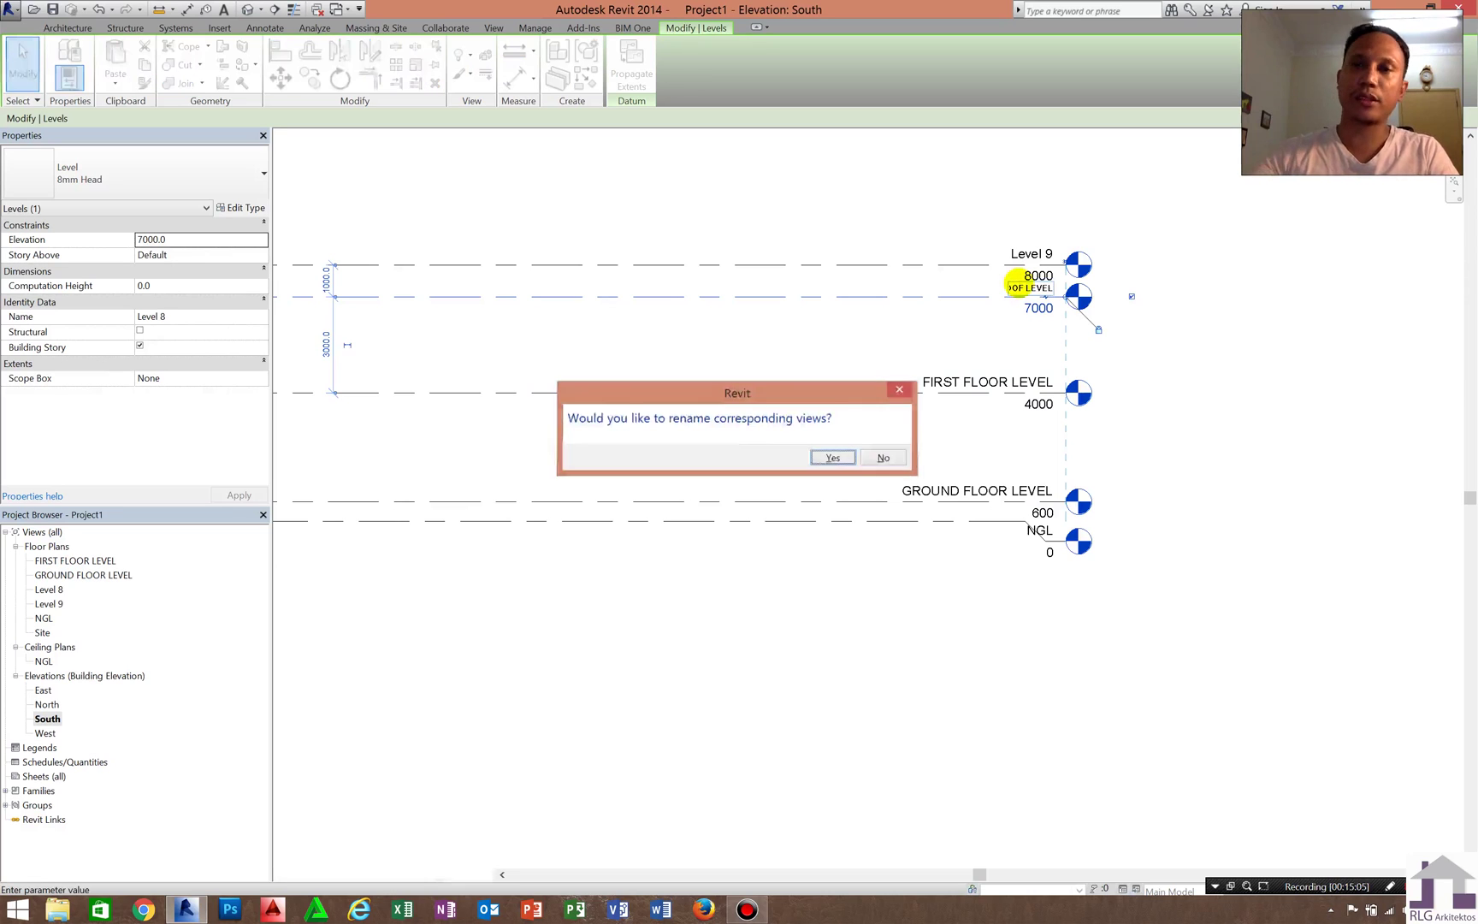
pyautogui.press('Return')
# Rename Level 9 as PARAPET LEVEL and apply the new name to its corresponding views
pyautogui.click(1031, 254)
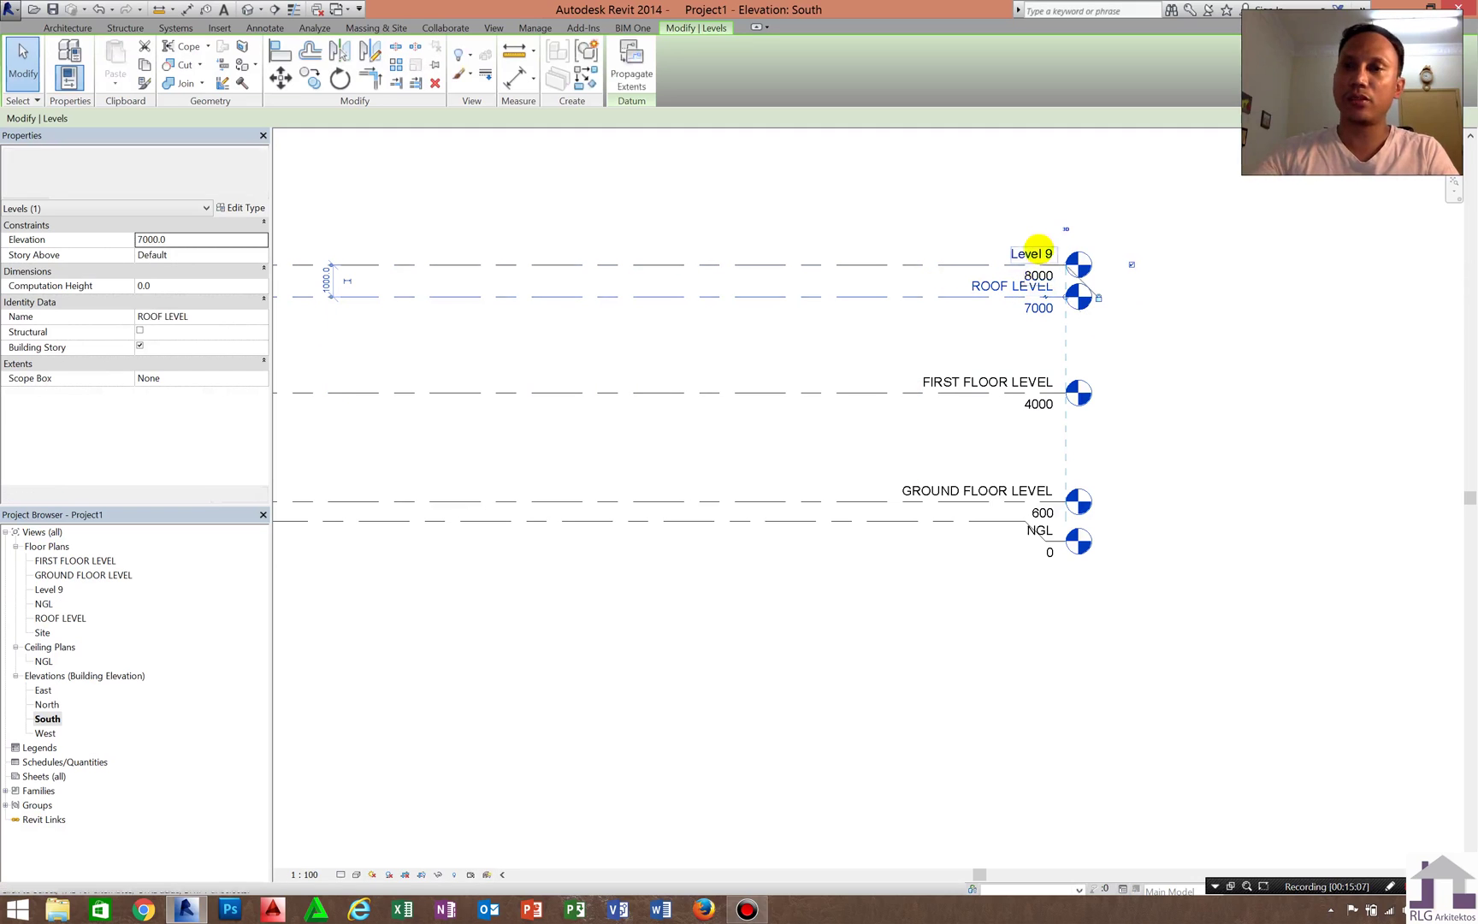
pyautogui.click(1030, 254)
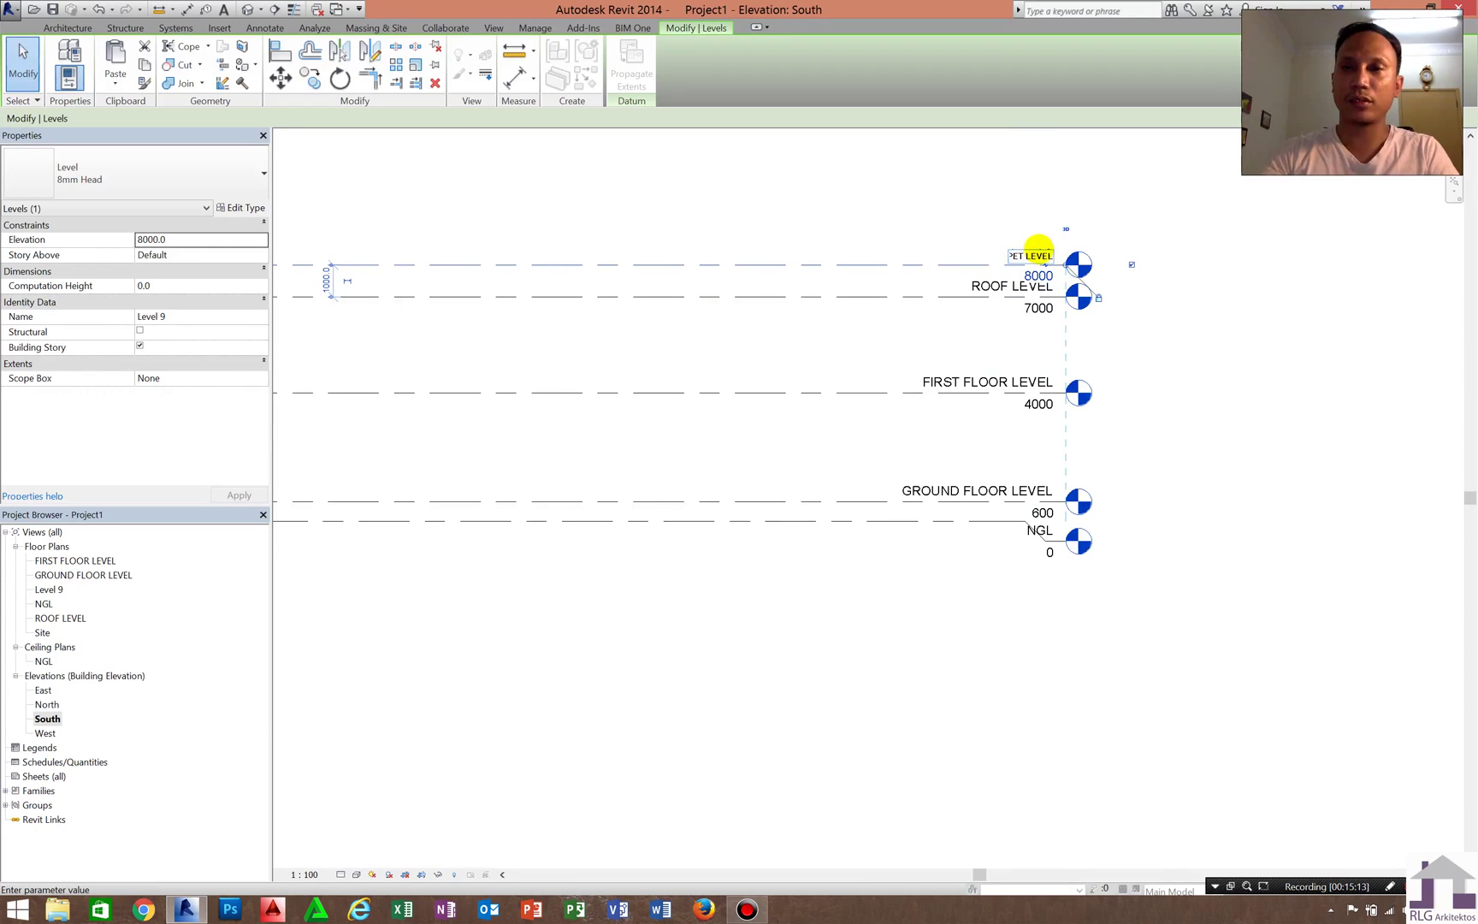
pyautogui.write('PARAPET LEVEL')
pyautogui.press('Return')
pyautogui.press('Return')
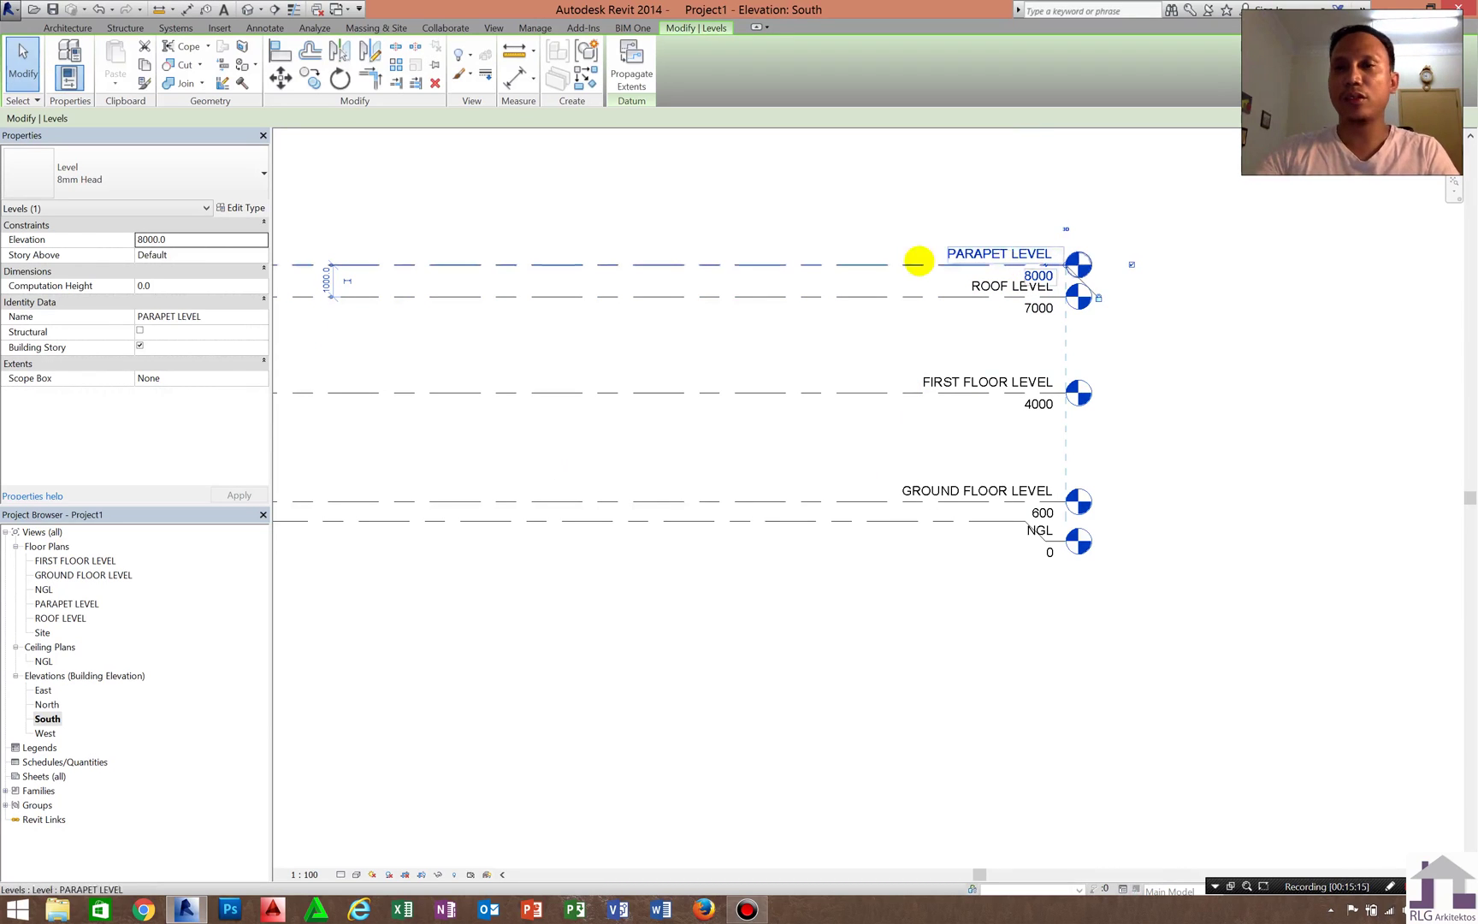
# Add an elbow to the PARAPET LEVEL line so its head sits higher, clear of the ROOF LEVEL label
pyautogui.scroll(4, 979, 268)
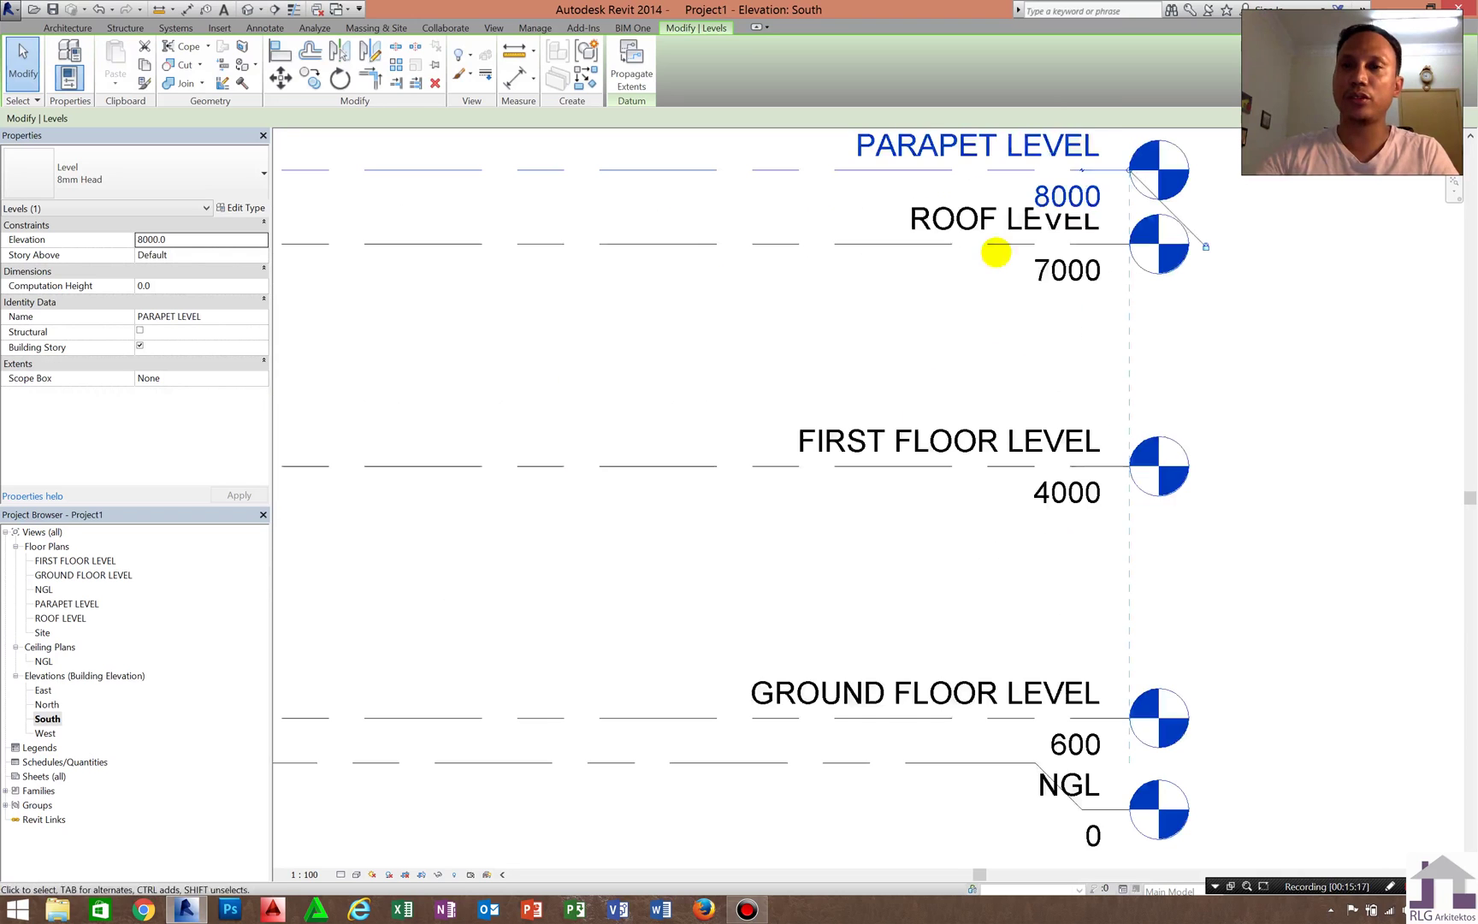
pyautogui.moveTo(1076, 192); pyautogui.dragTo(1065, 280, button='middle')
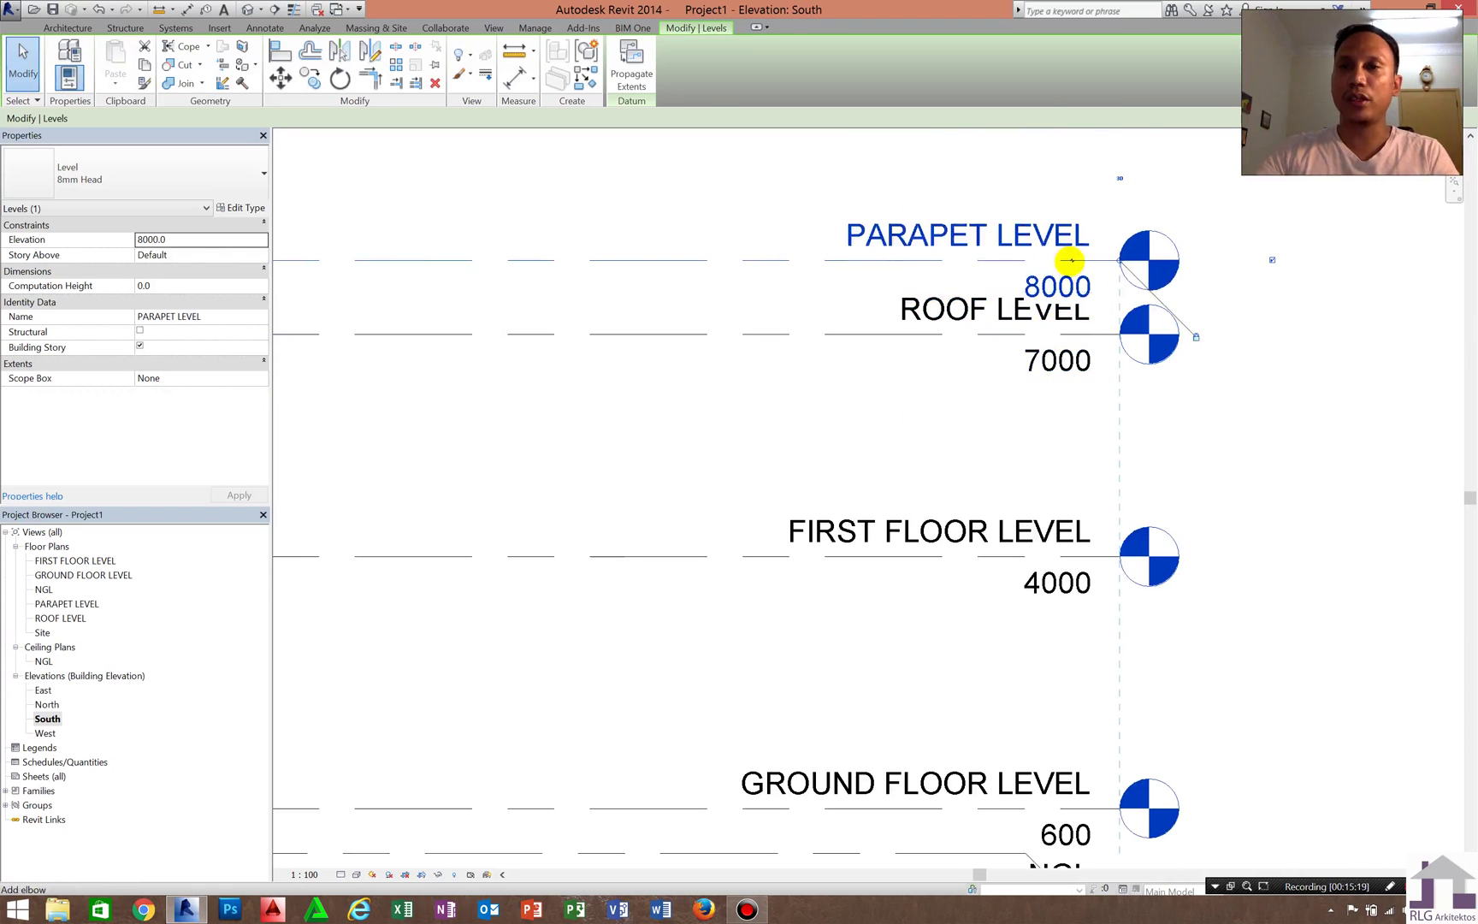
pyautogui.moveTo(1071, 260); pyautogui.dragTo(1070, 206)
pyautogui.click(1217, 228)
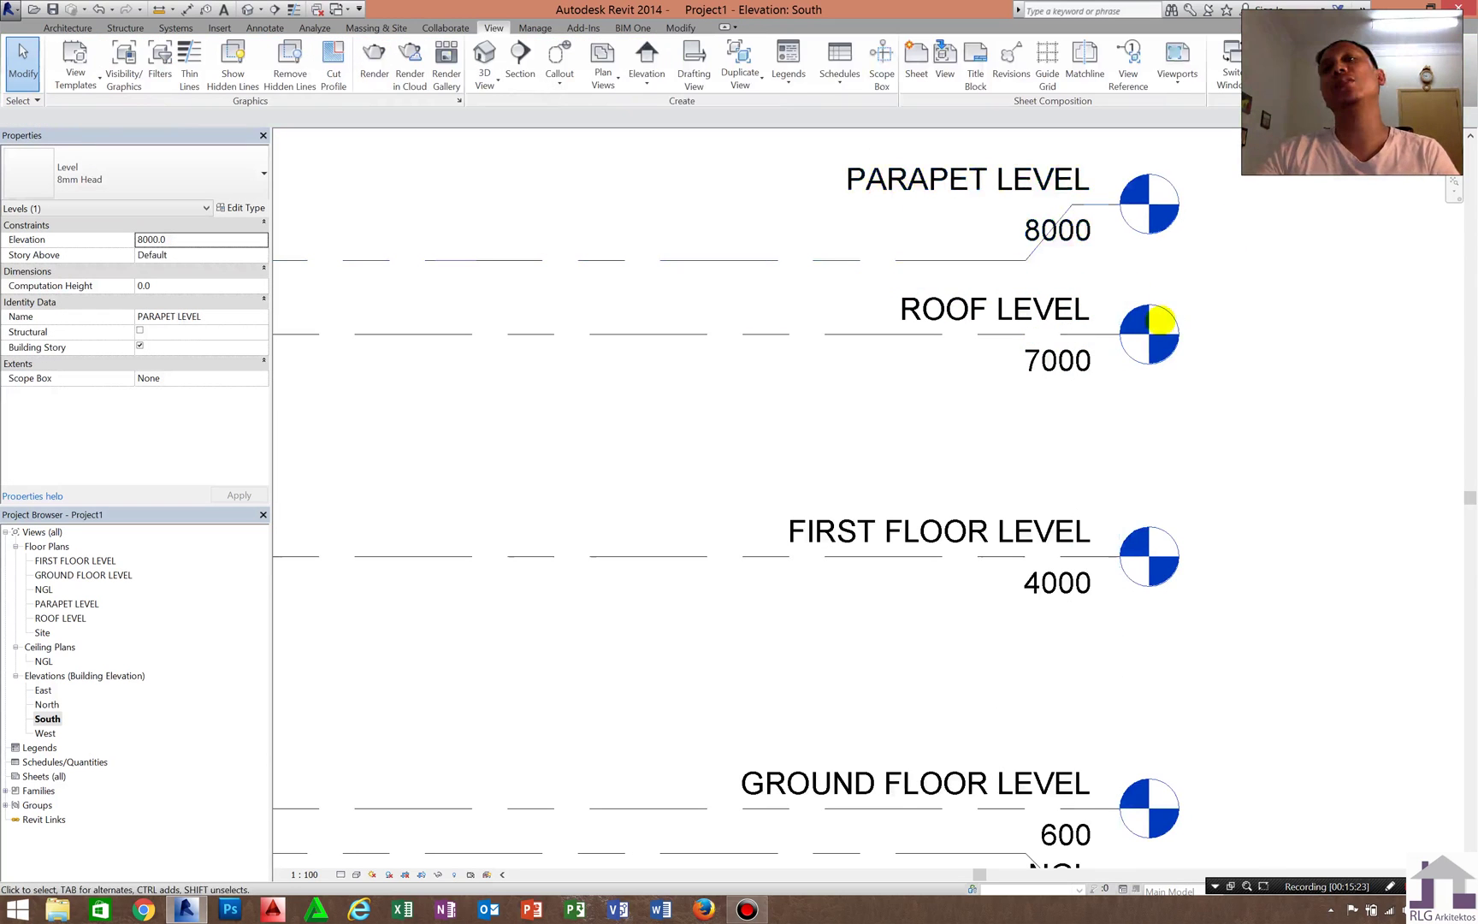
pyautogui.scroll(-3, 1161, 323)
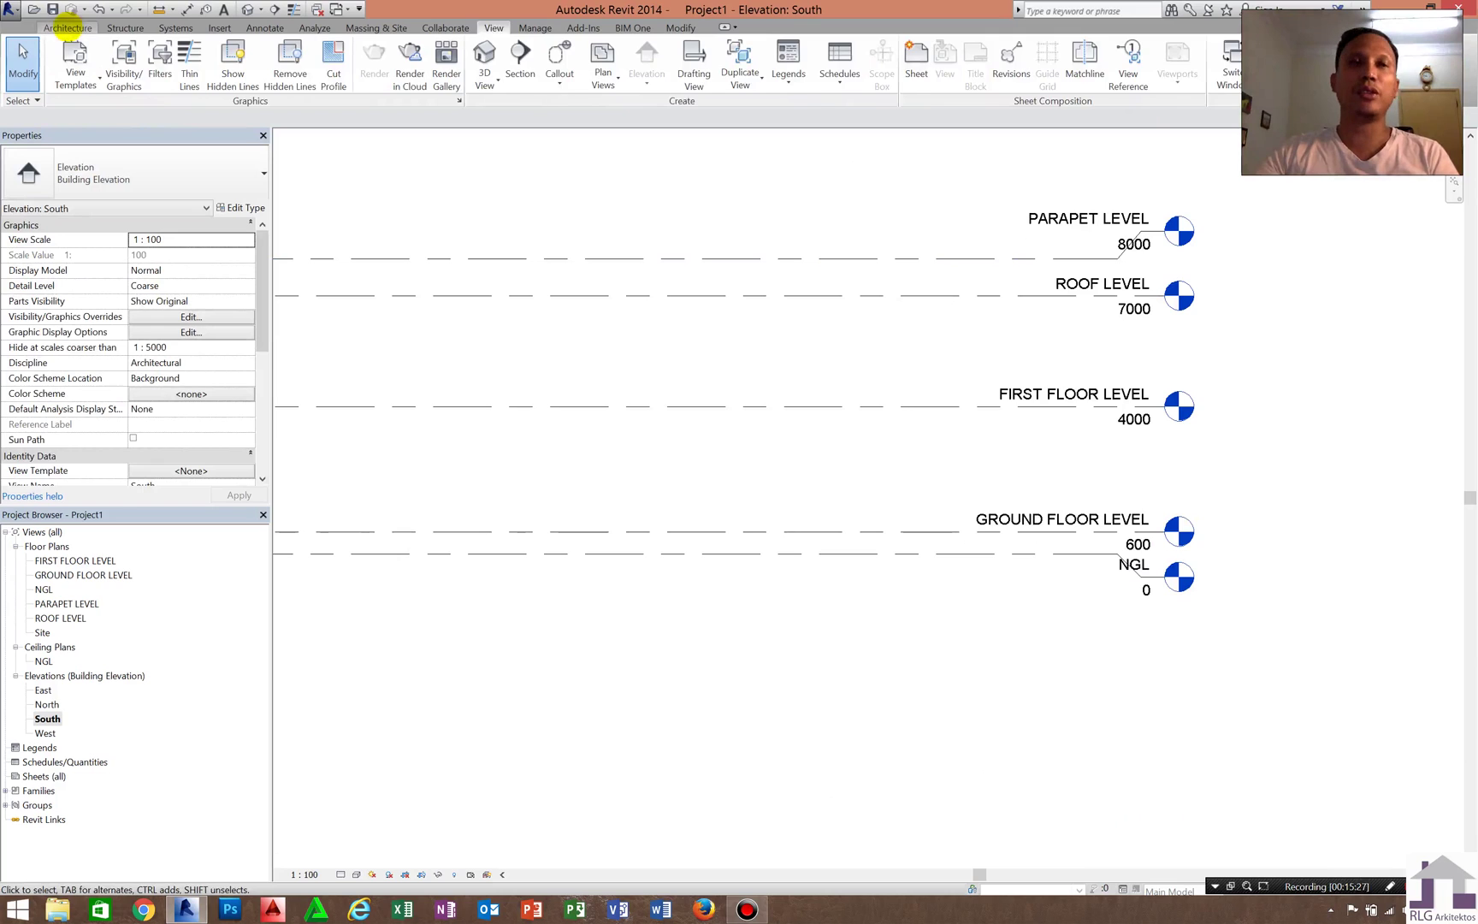
pyautogui.click(67, 28)
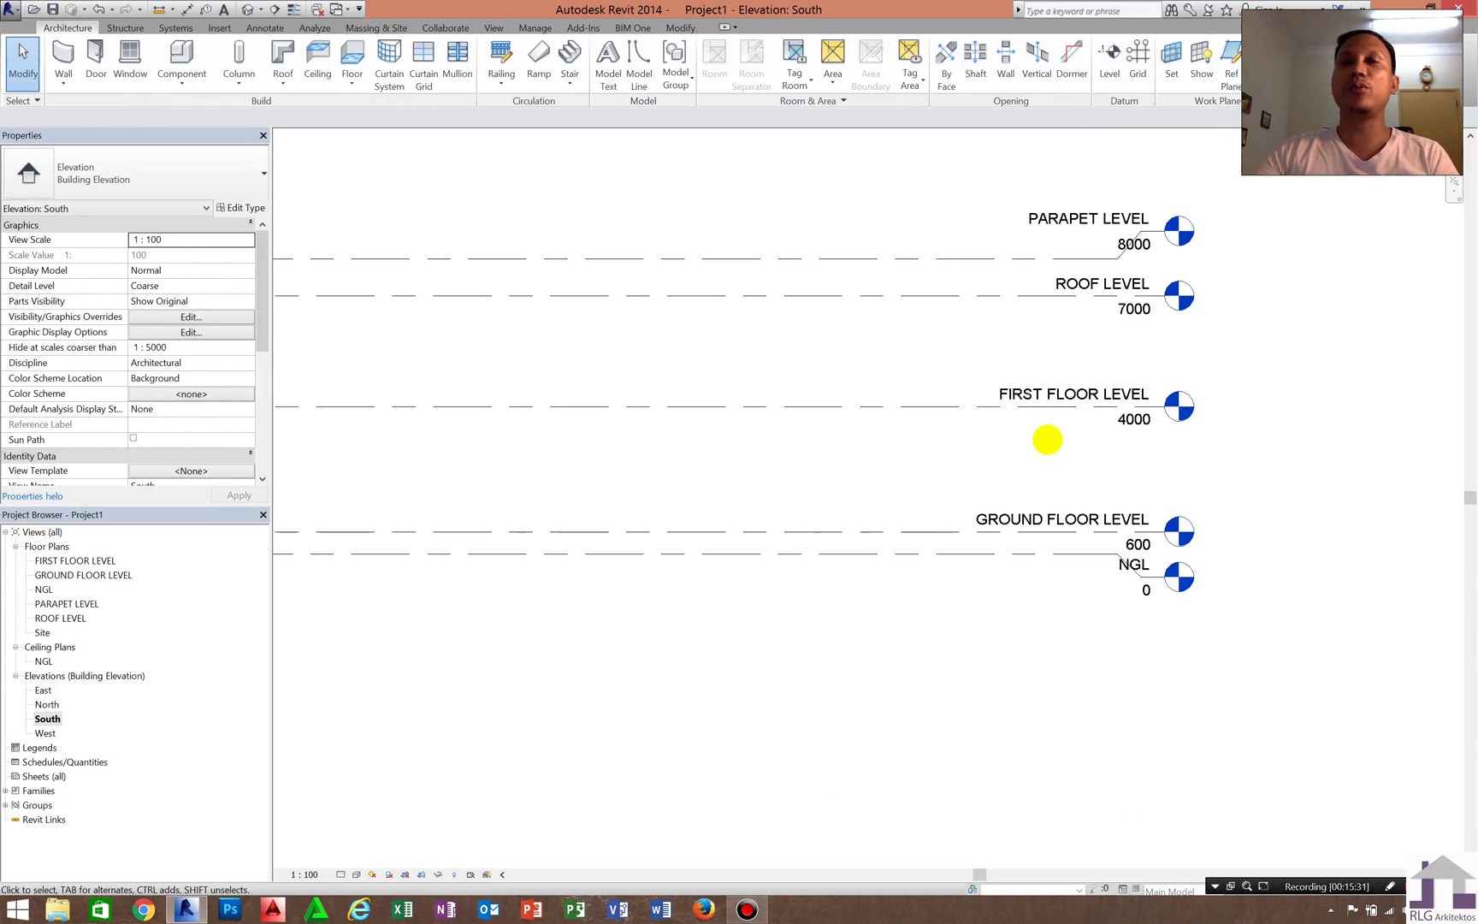
pyautogui.click(1051, 406)
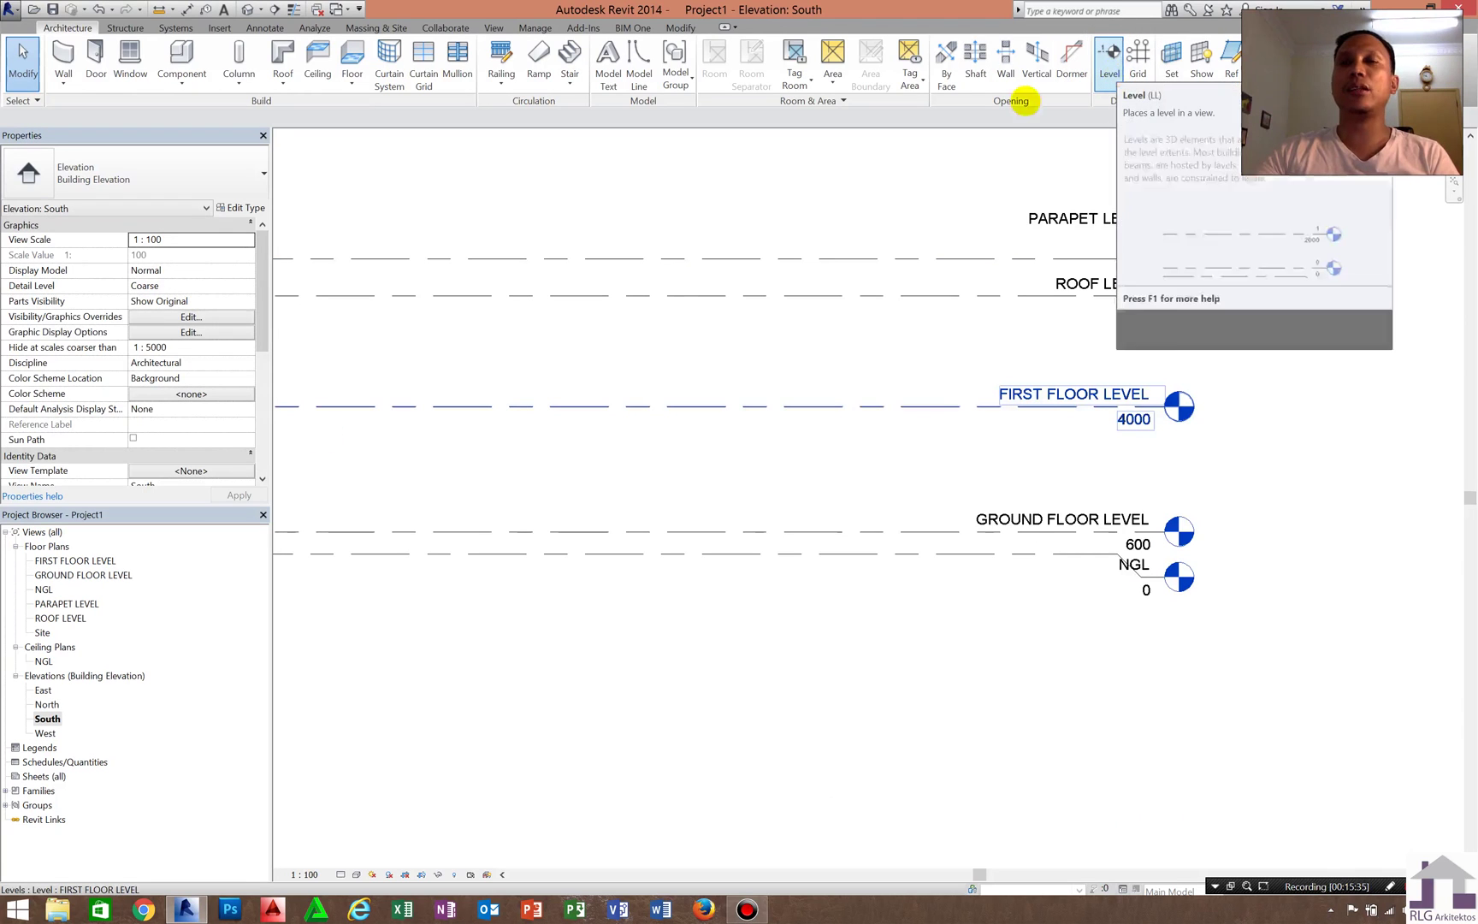
pyautogui.click(339, 429)
pyautogui.scroll(-2, 490, 289)
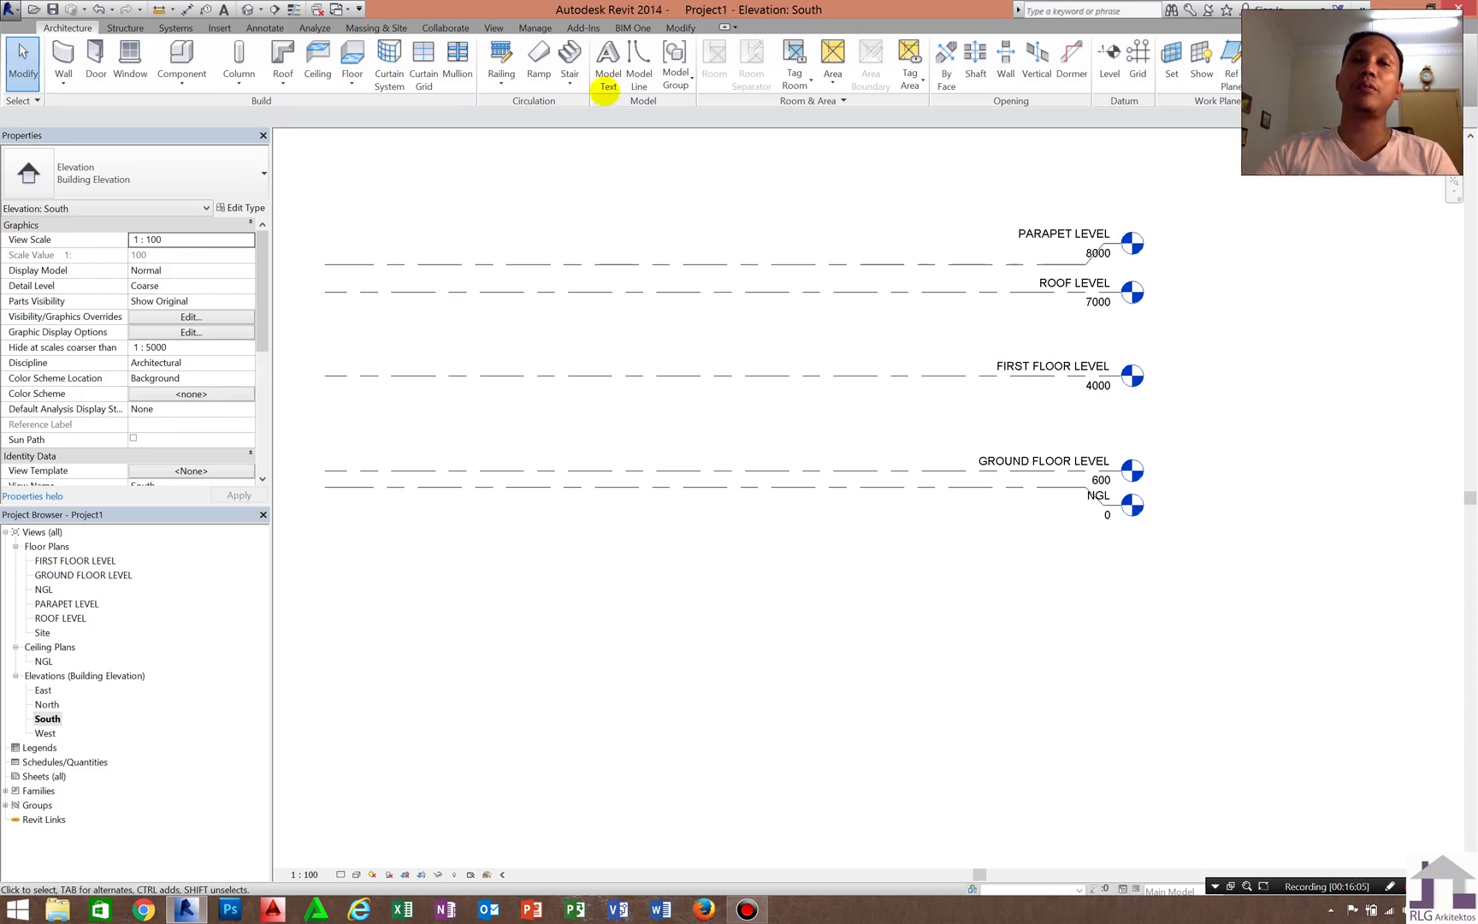
pyautogui.click(494, 28)
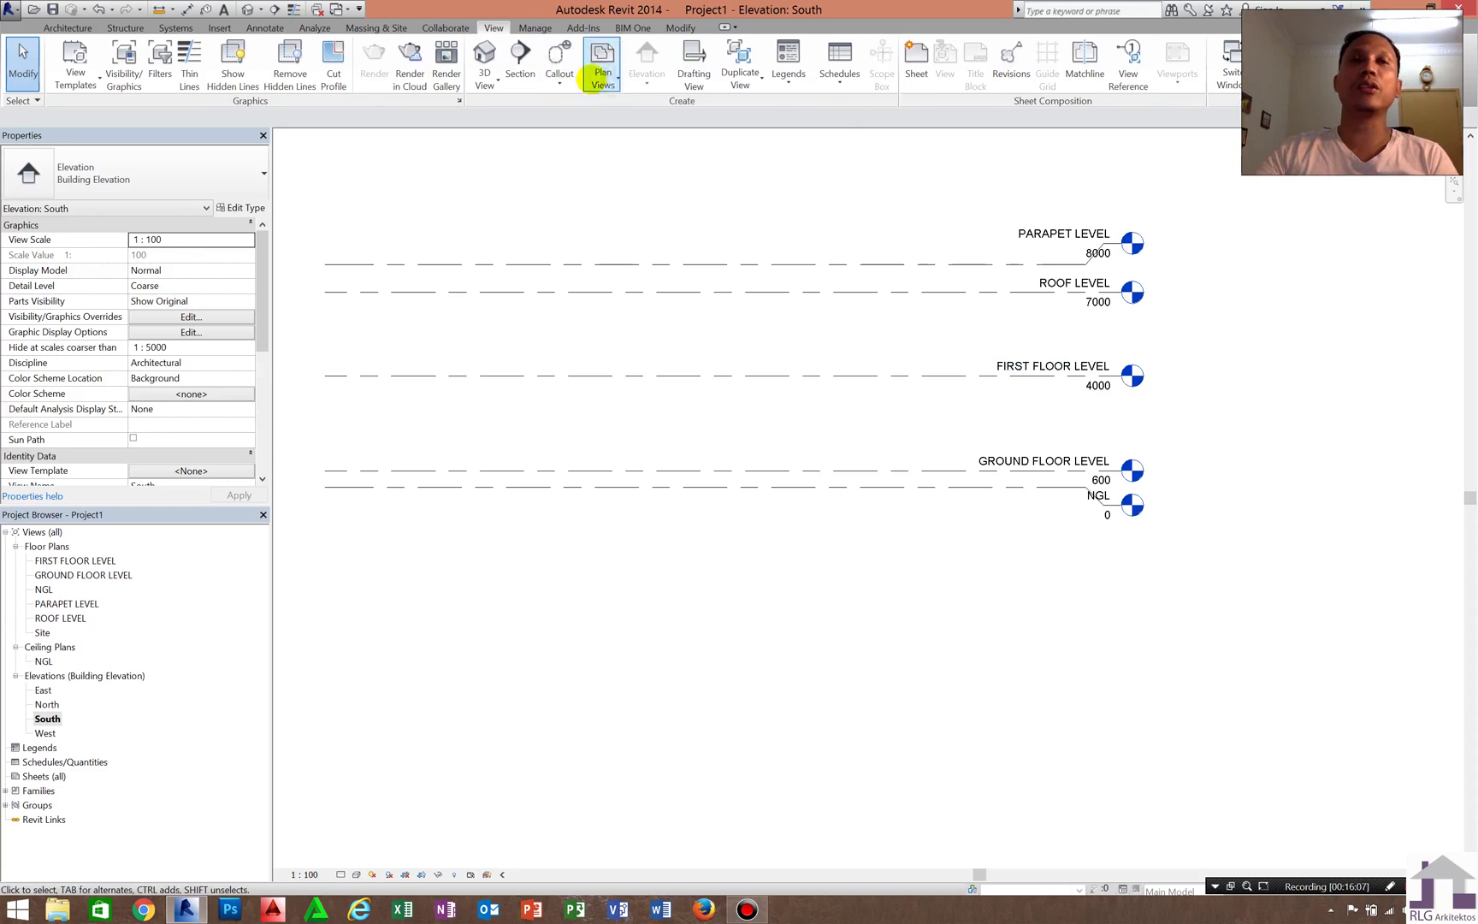
pyautogui.click(603, 73)
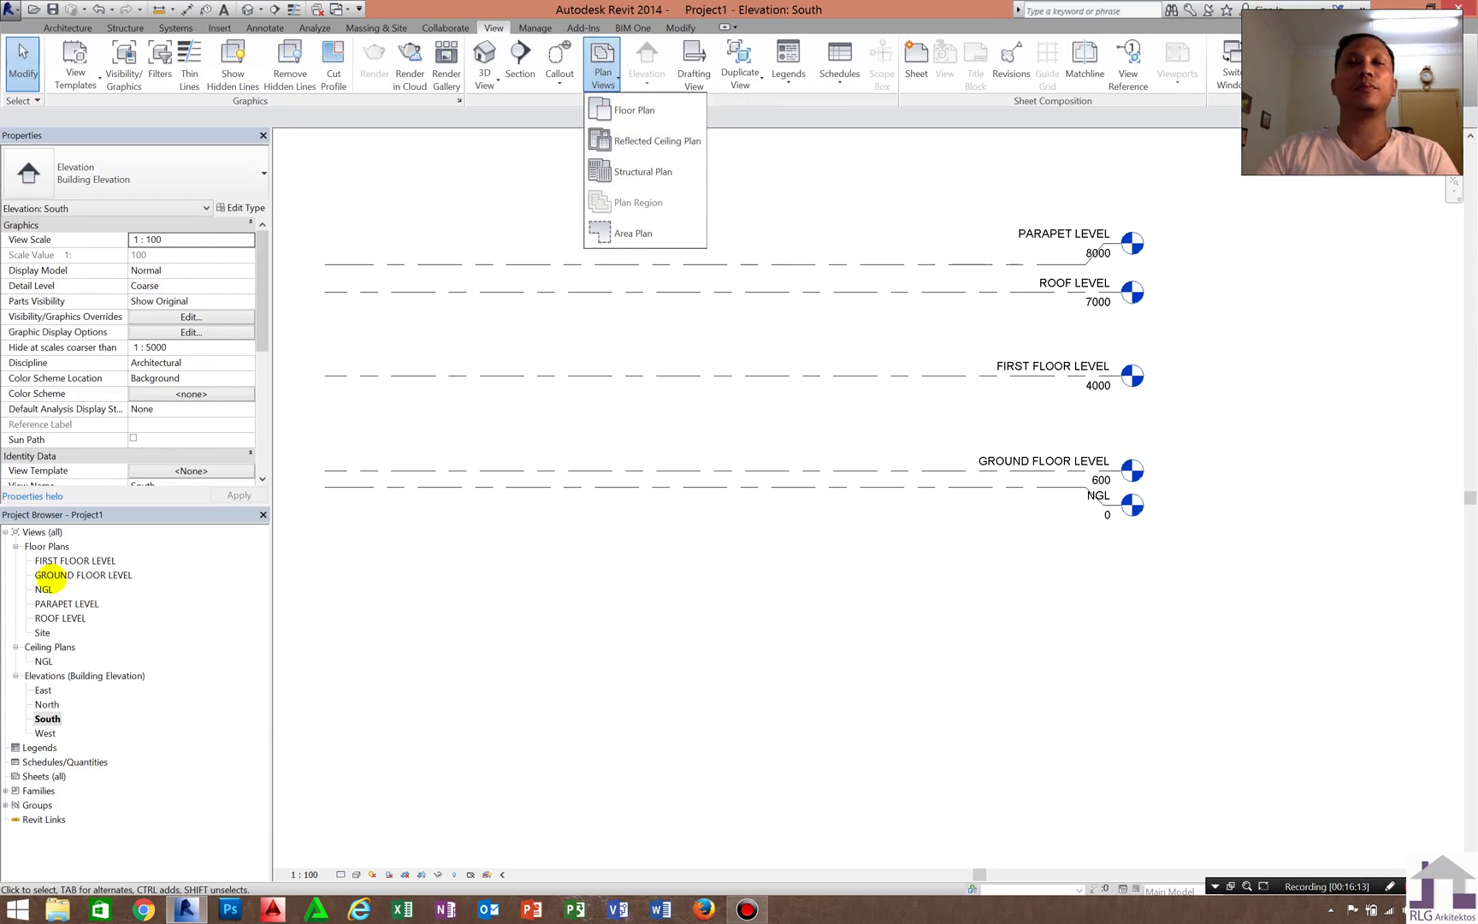
pyautogui.click(903, 145)
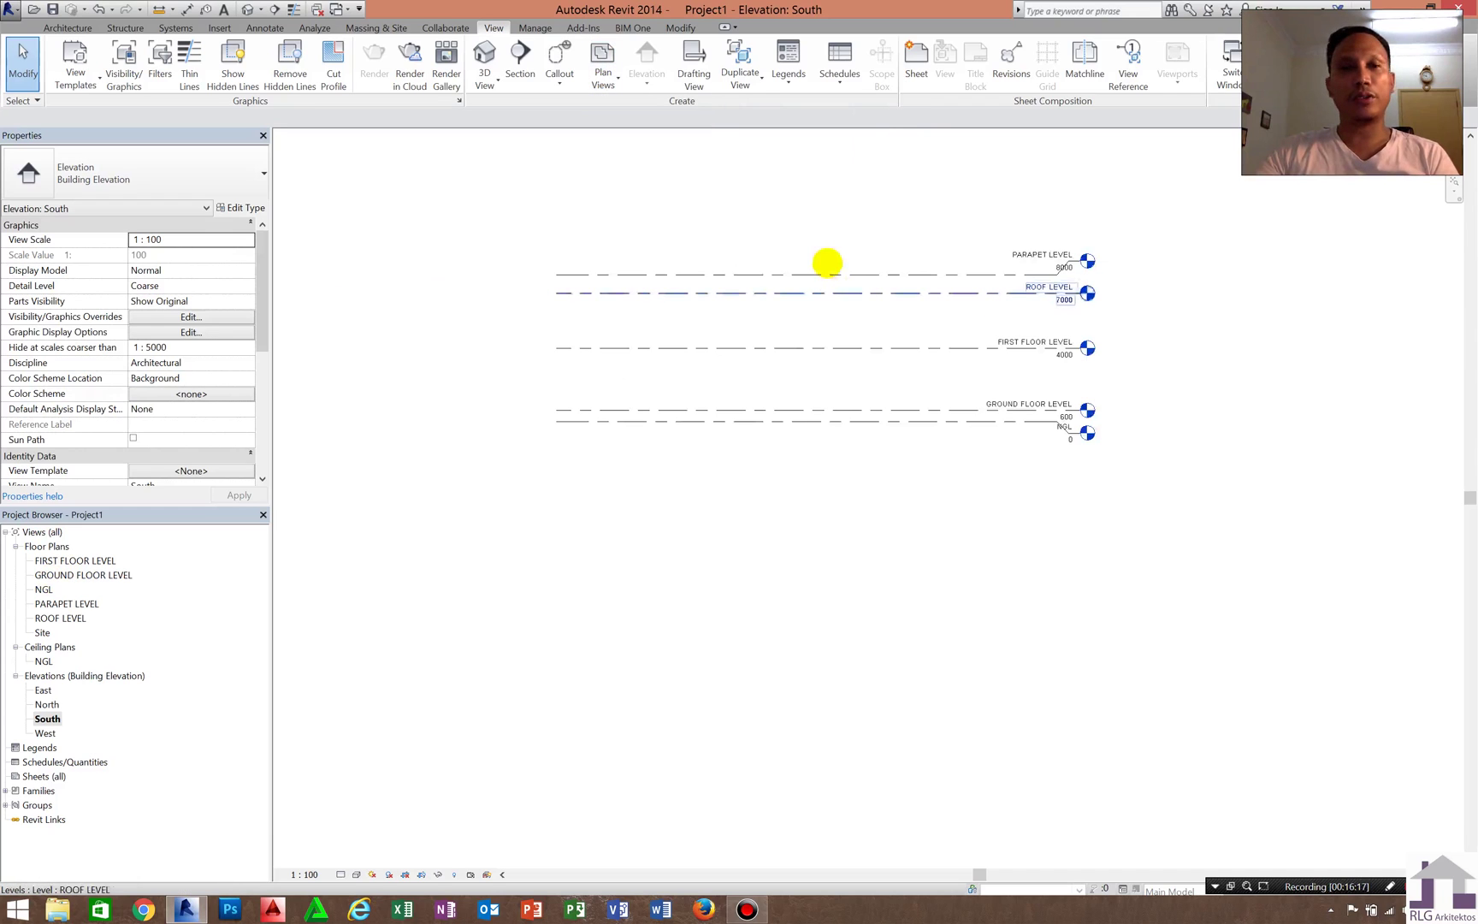
pyautogui.press('z')
pyautogui.press('f')
pyautogui.scroll(3, 1000, 380)
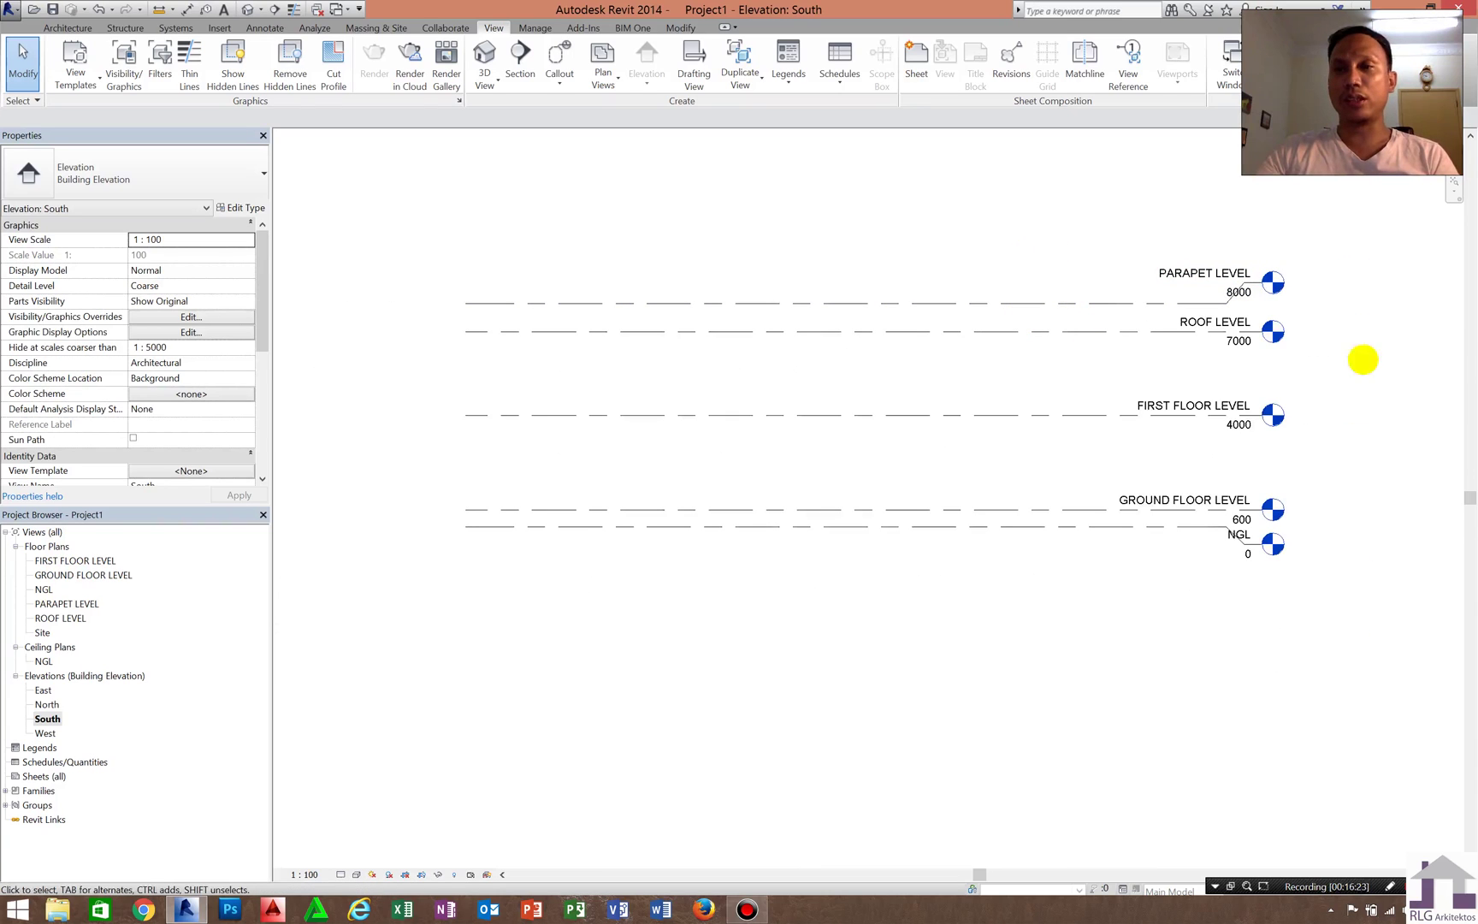
pyautogui.scroll(2, 1263, 554)
pyautogui.click(1234, 548)
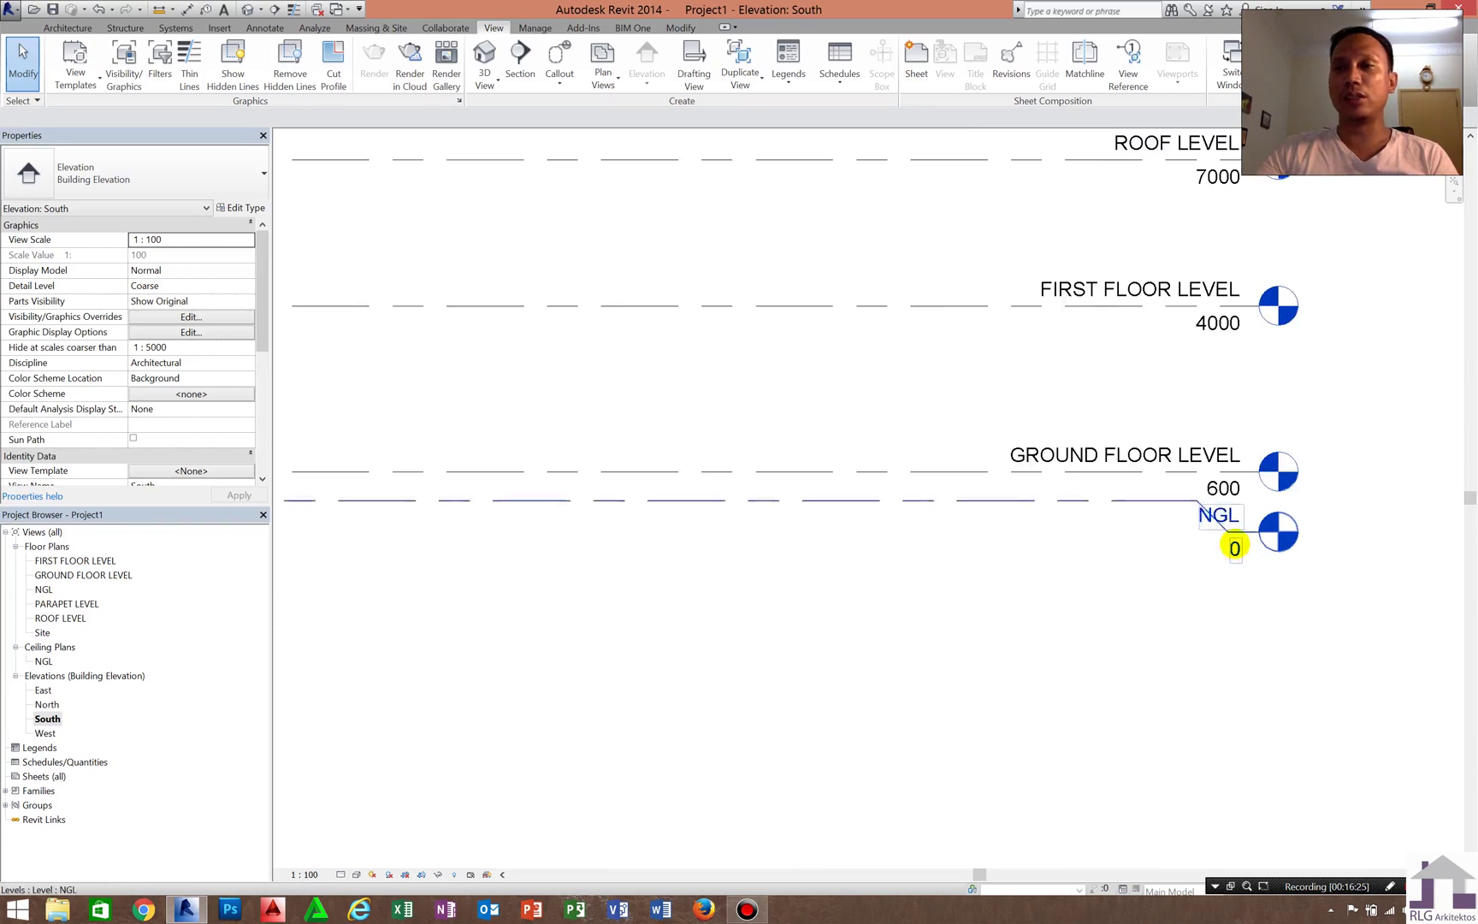
pyautogui.scroll(-1, 1211, 514)
pyautogui.press('Escape')
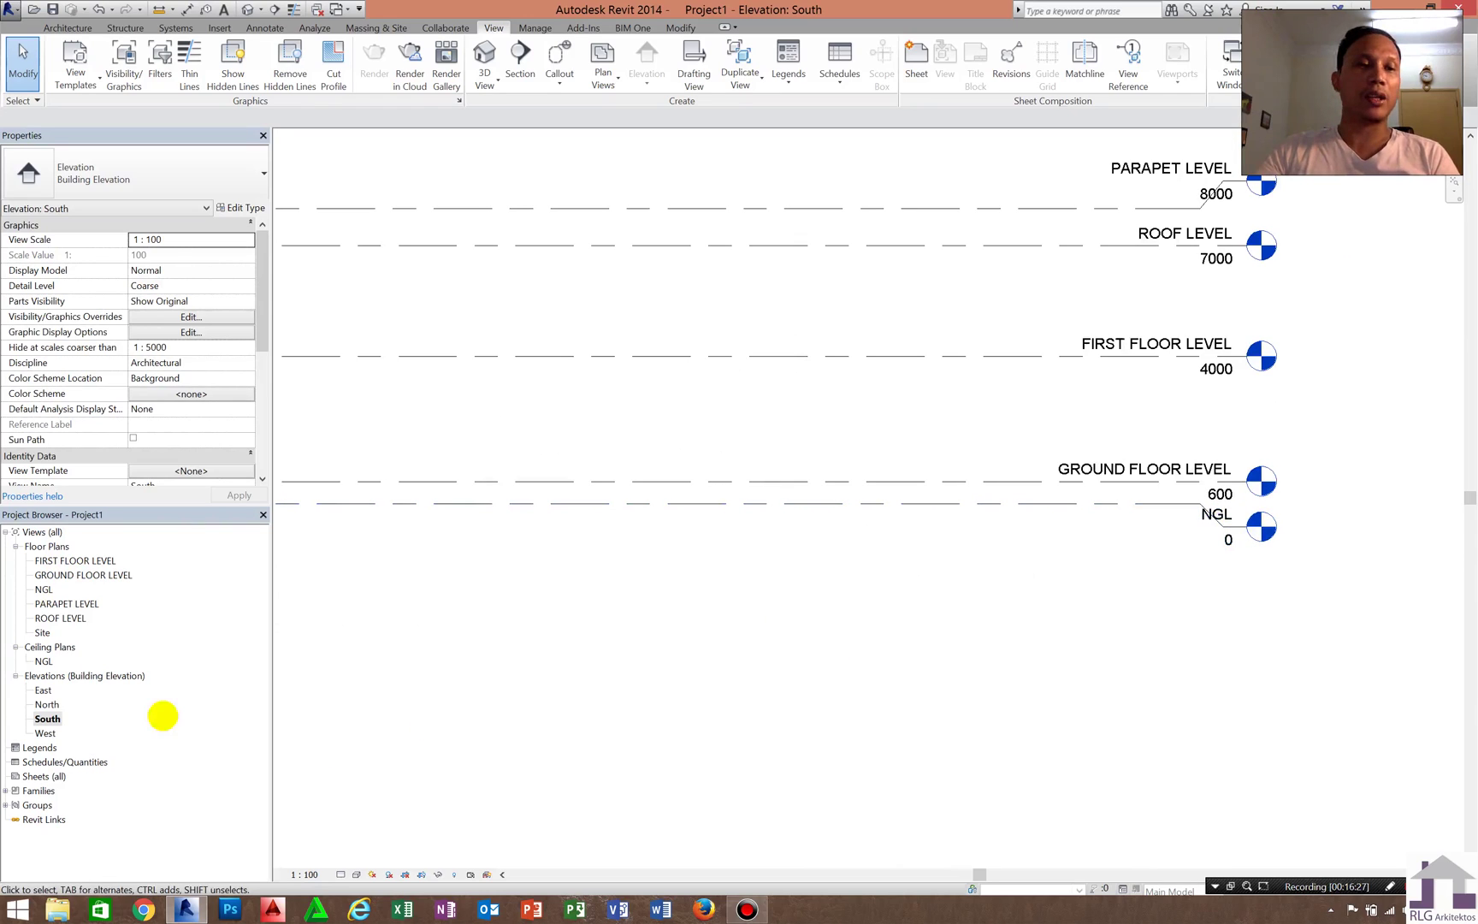
# Open the North elevation and examine the level names and heads near ground level
pyautogui.click(47, 718)
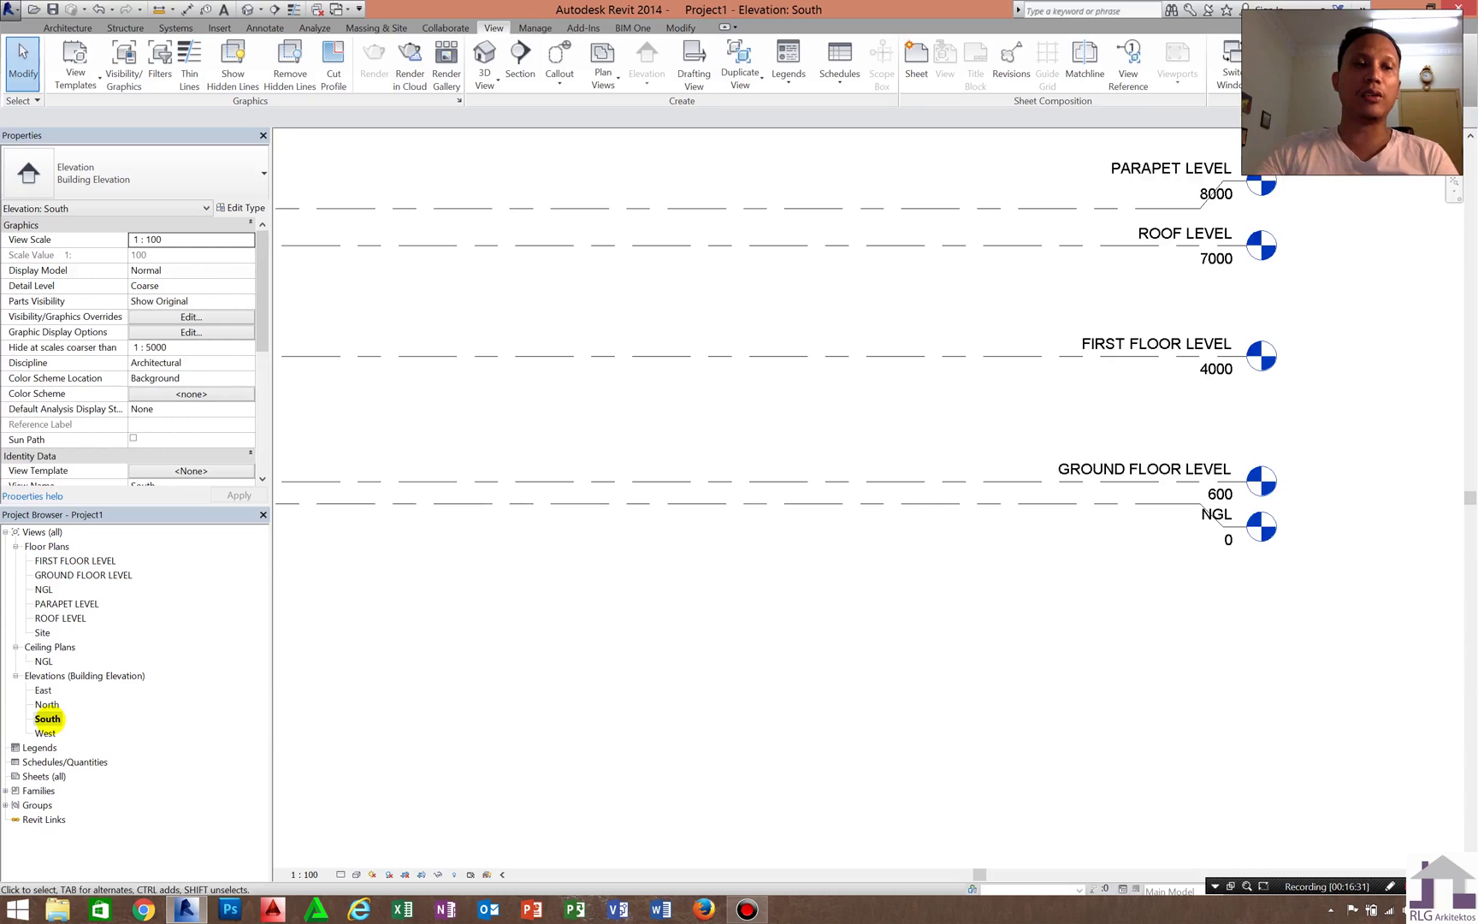
pyautogui.doubleClick(47, 704)
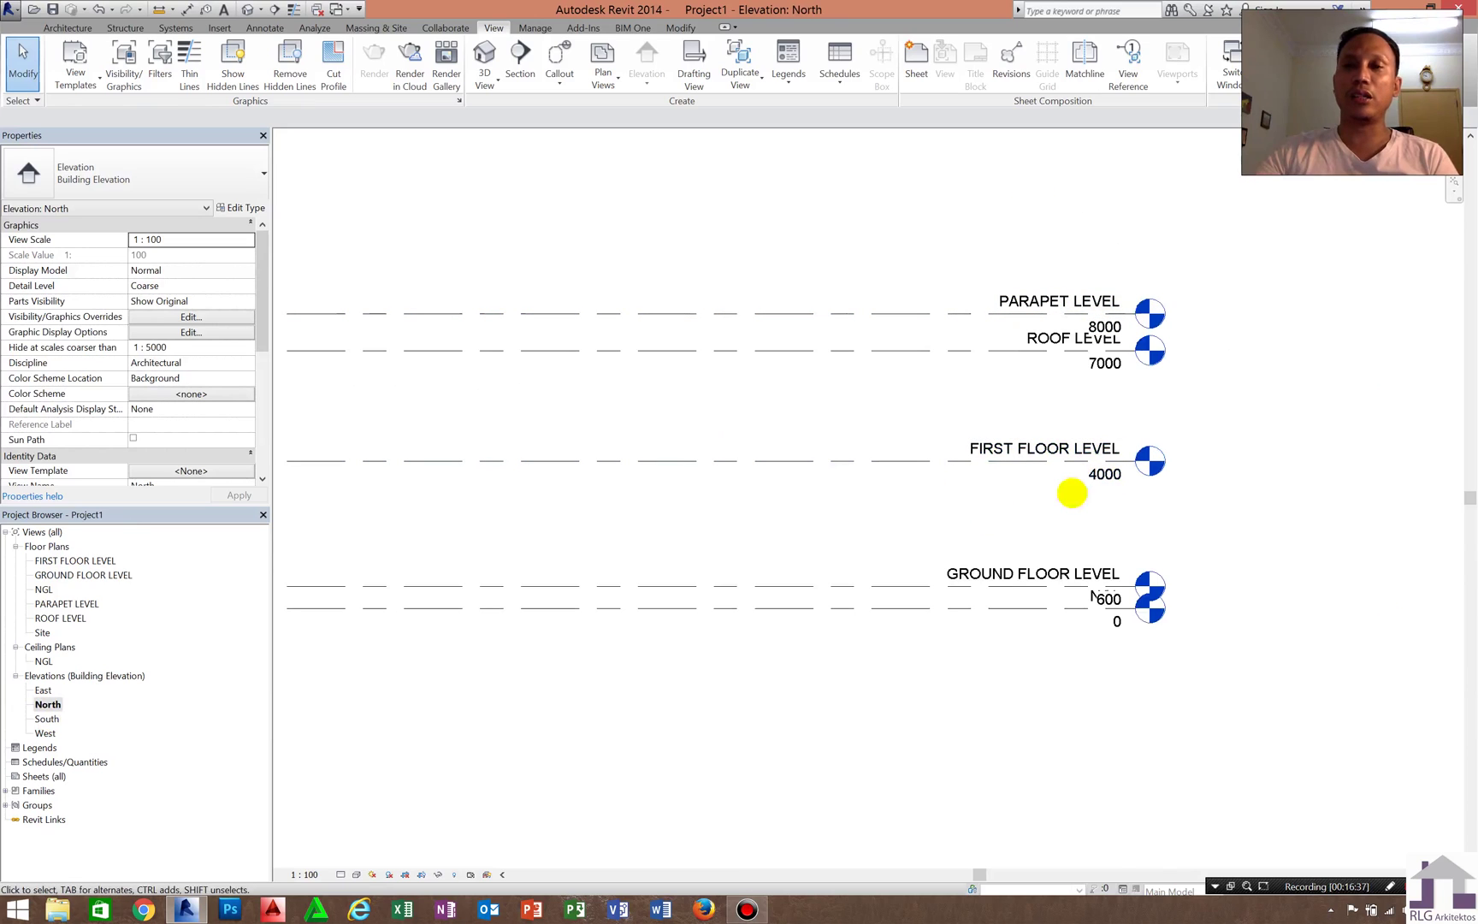
pyautogui.scroll(2, 1164, 673)
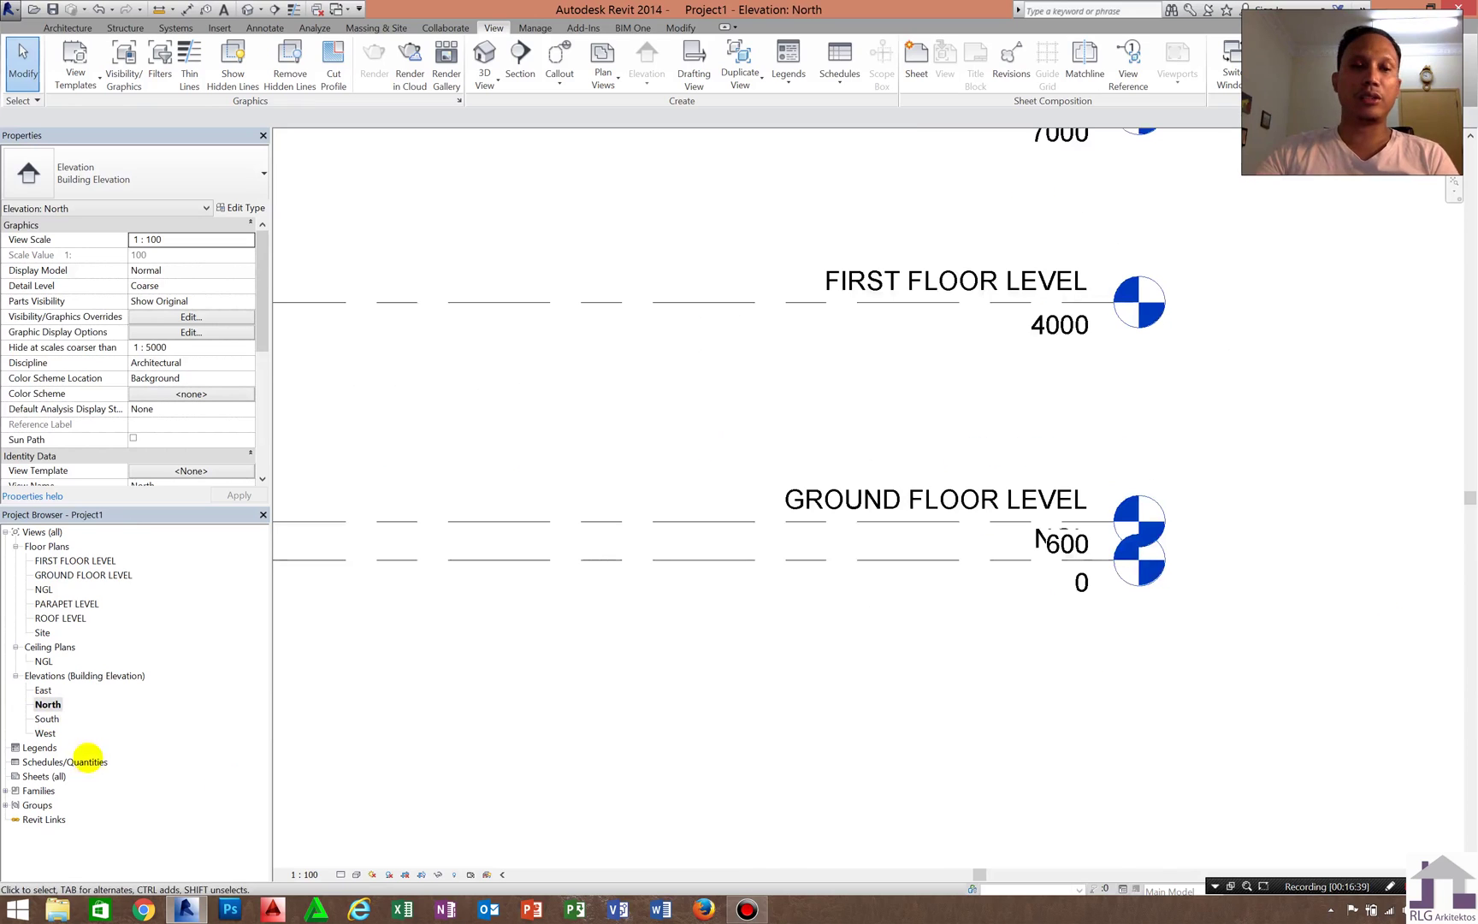
# Open the South elevation and examine the offset heads of the NGL and PARAPET LEVEL lines
pyautogui.doubleClick(47, 719)
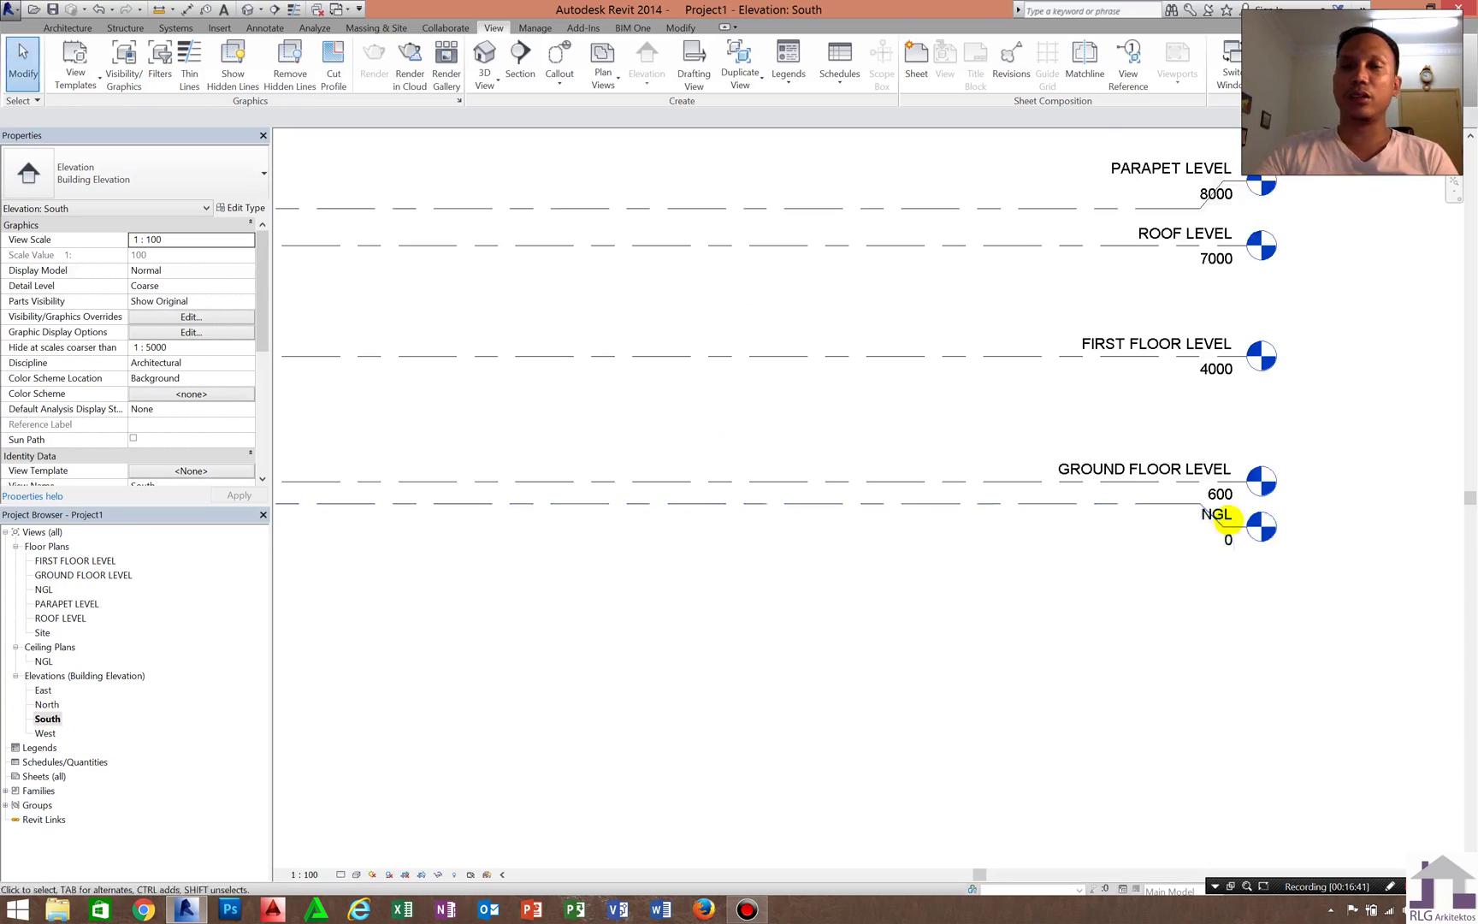
pyautogui.click(1258, 527)
pyautogui.click(1210, 197)
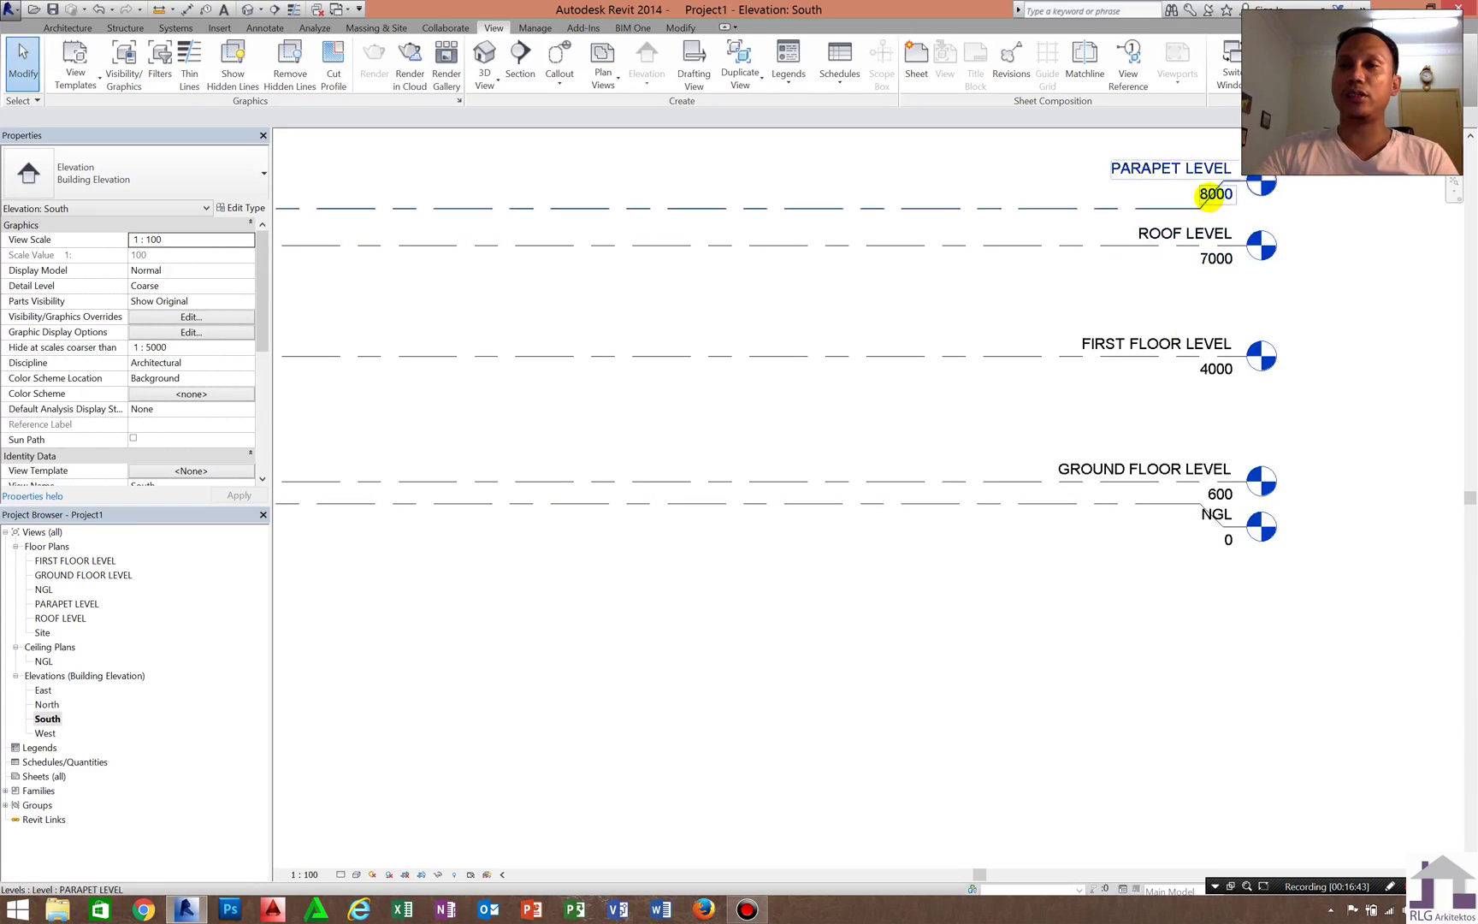
pyautogui.press('Escape')
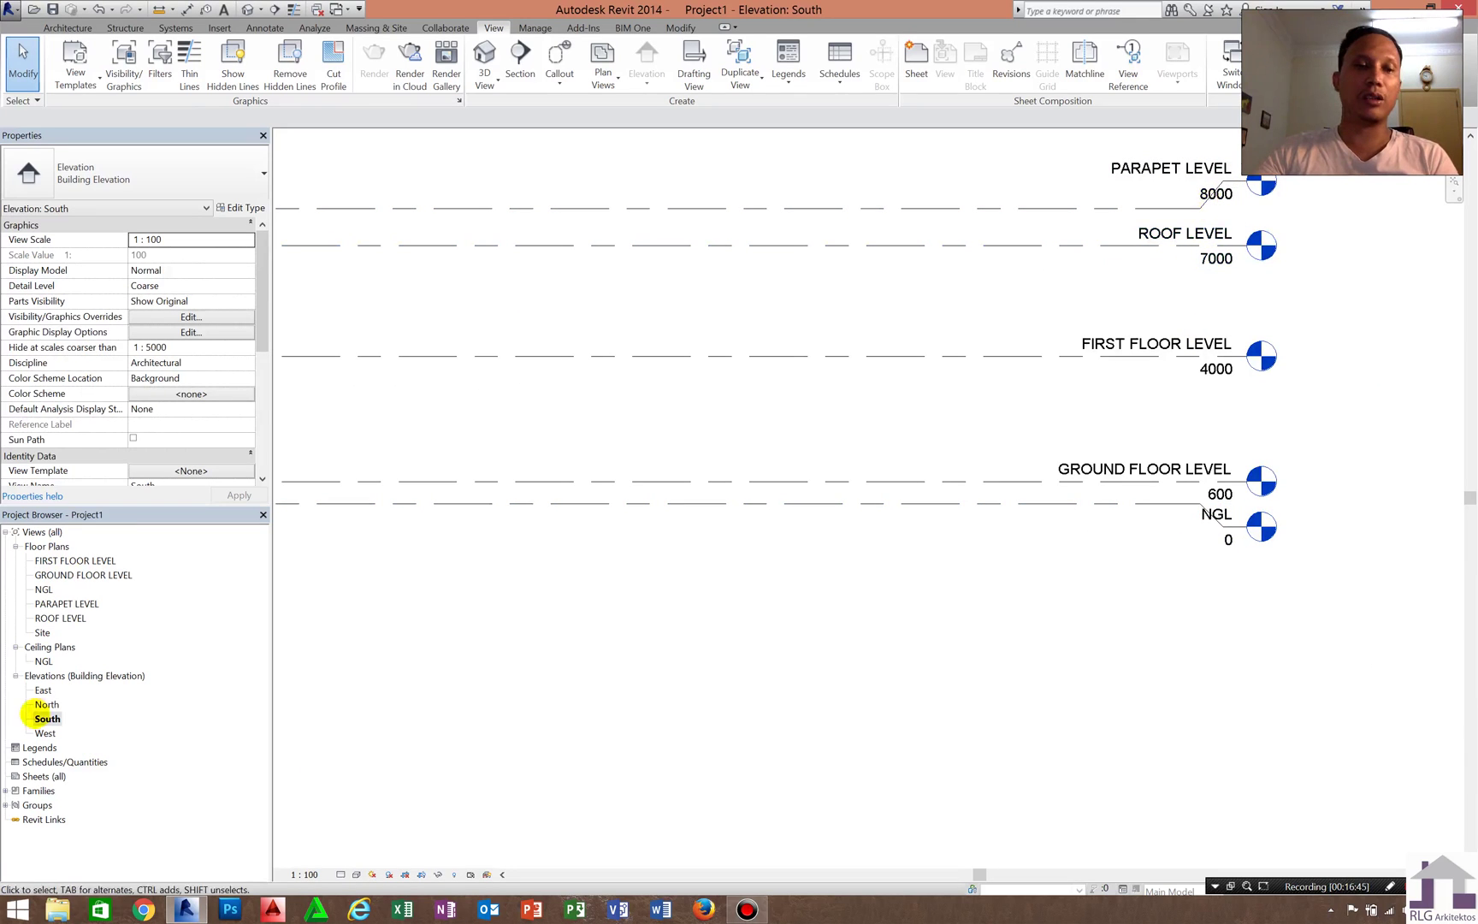
# In the North elevation, add an elbow to the NGL line so its head sits lower, clear of the GROUND FLOOR LEVEL label
pyautogui.doubleClick(47, 704)
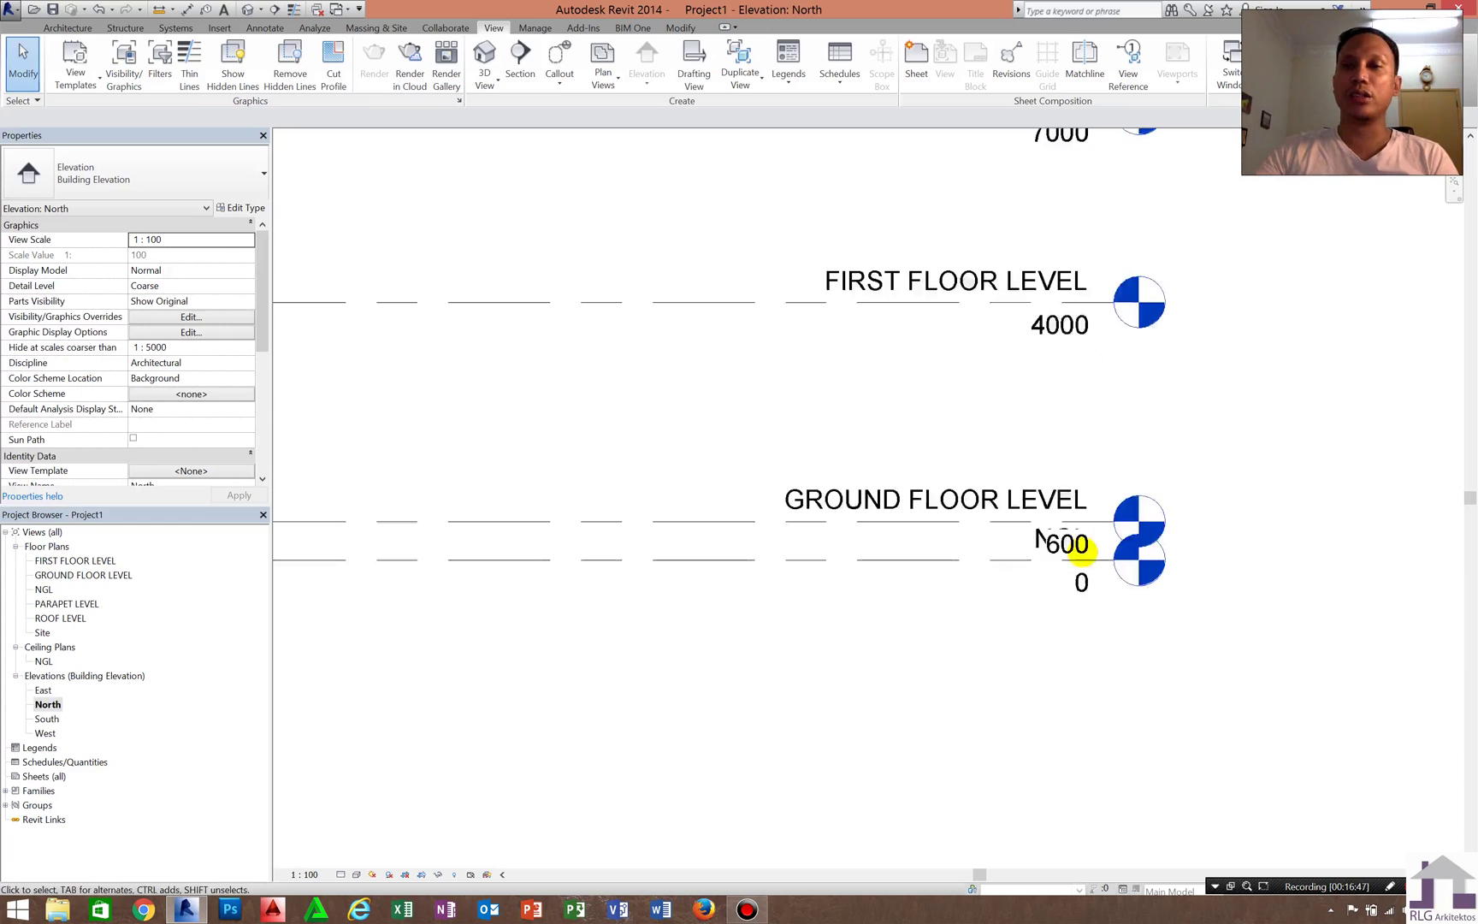
pyautogui.scroll(-3, 996, 582)
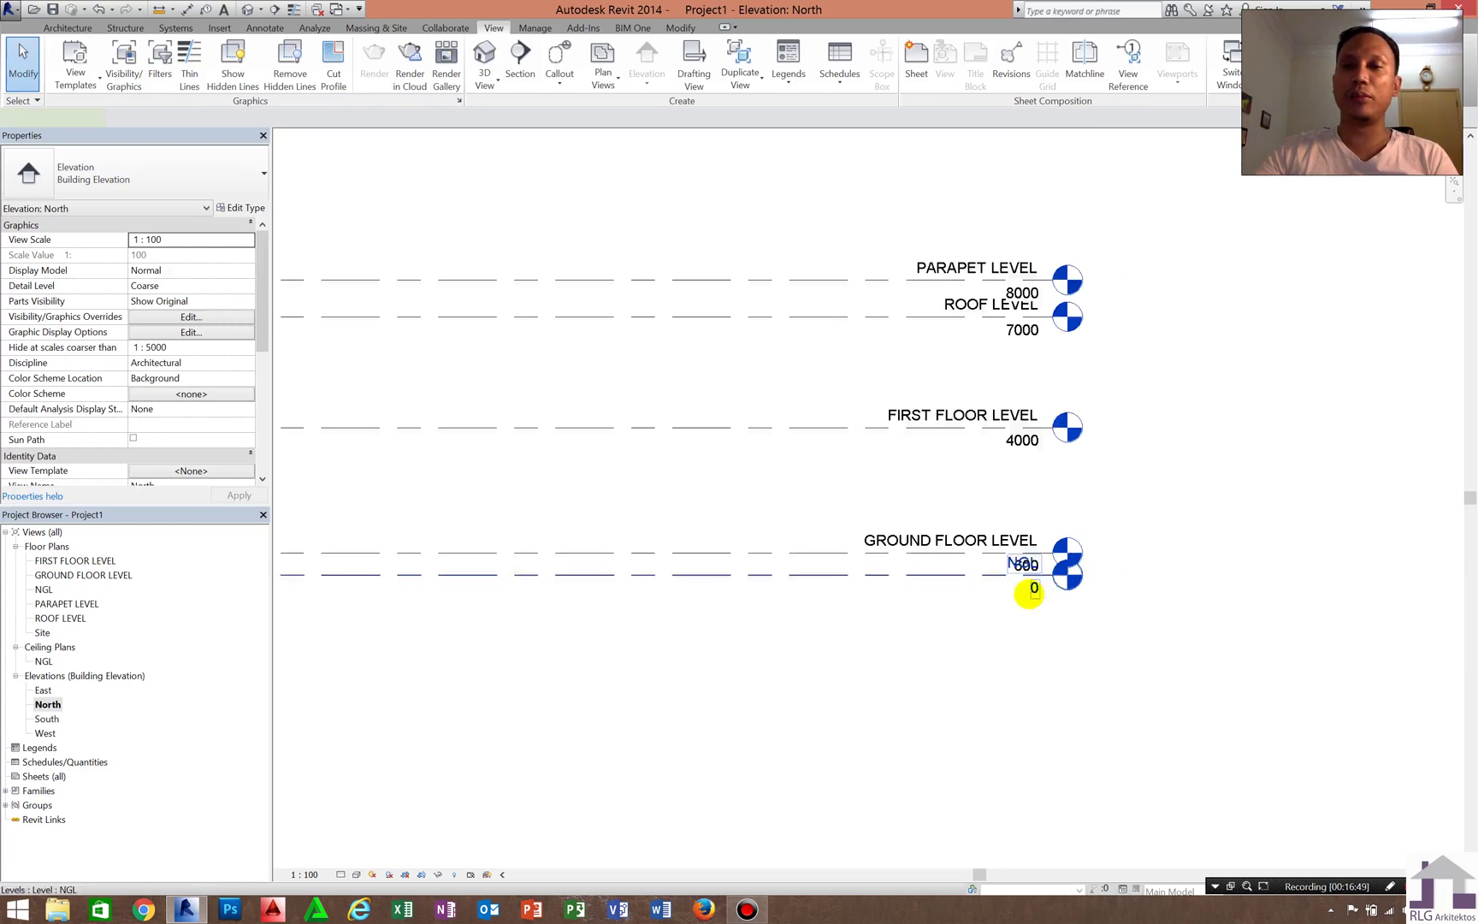
pyautogui.click(1024, 582)
pyautogui.scroll(4, 1024, 581)
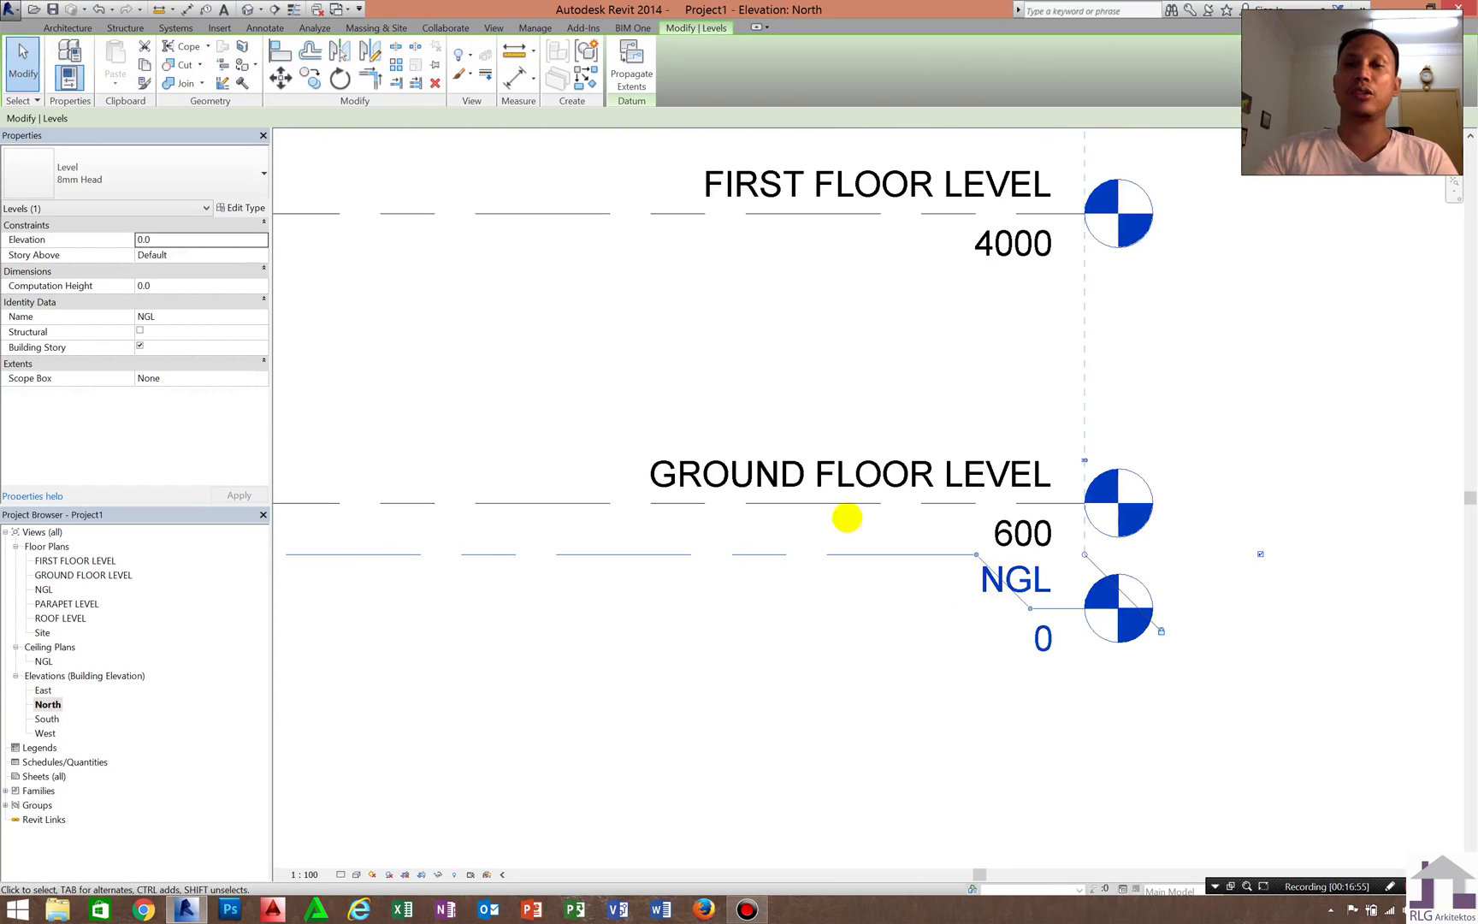
# Add an elbow to the PARAPET LEVEL line in the North elevation and raise its head clear of the ROOF LEVEL label
pyautogui.scroll(-3, 847, 517)
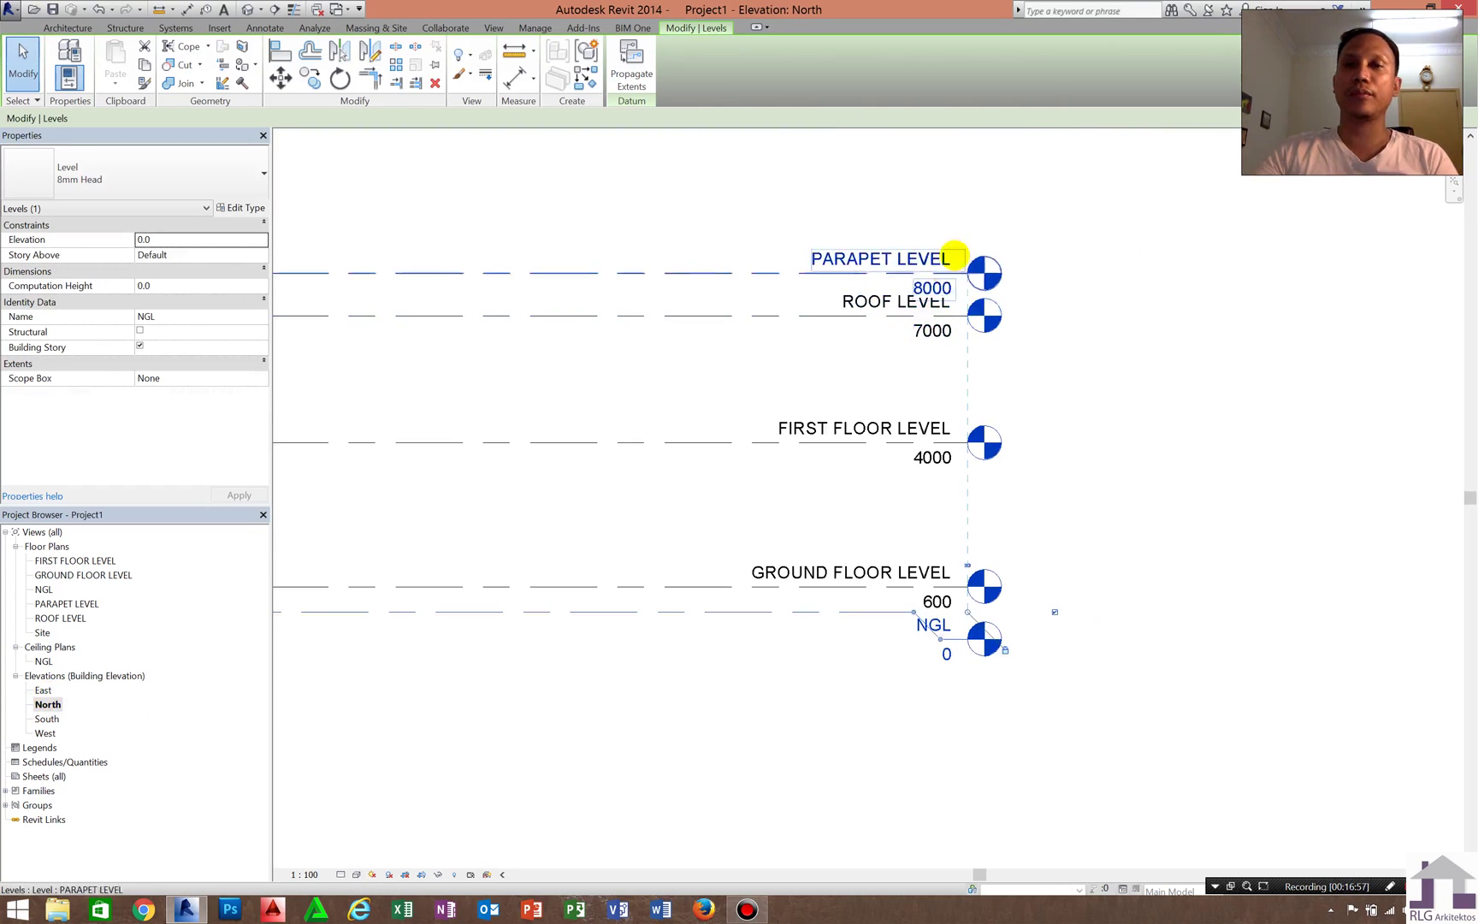
pyautogui.click(955, 253)
pyautogui.moveTo(936, 277)
pyautogui.mouseDown()
pyautogui.moveTo(938, 301)
pyautogui.moveTo(943, 247)
pyautogui.mouseUp()
pyautogui.click(826, 471)
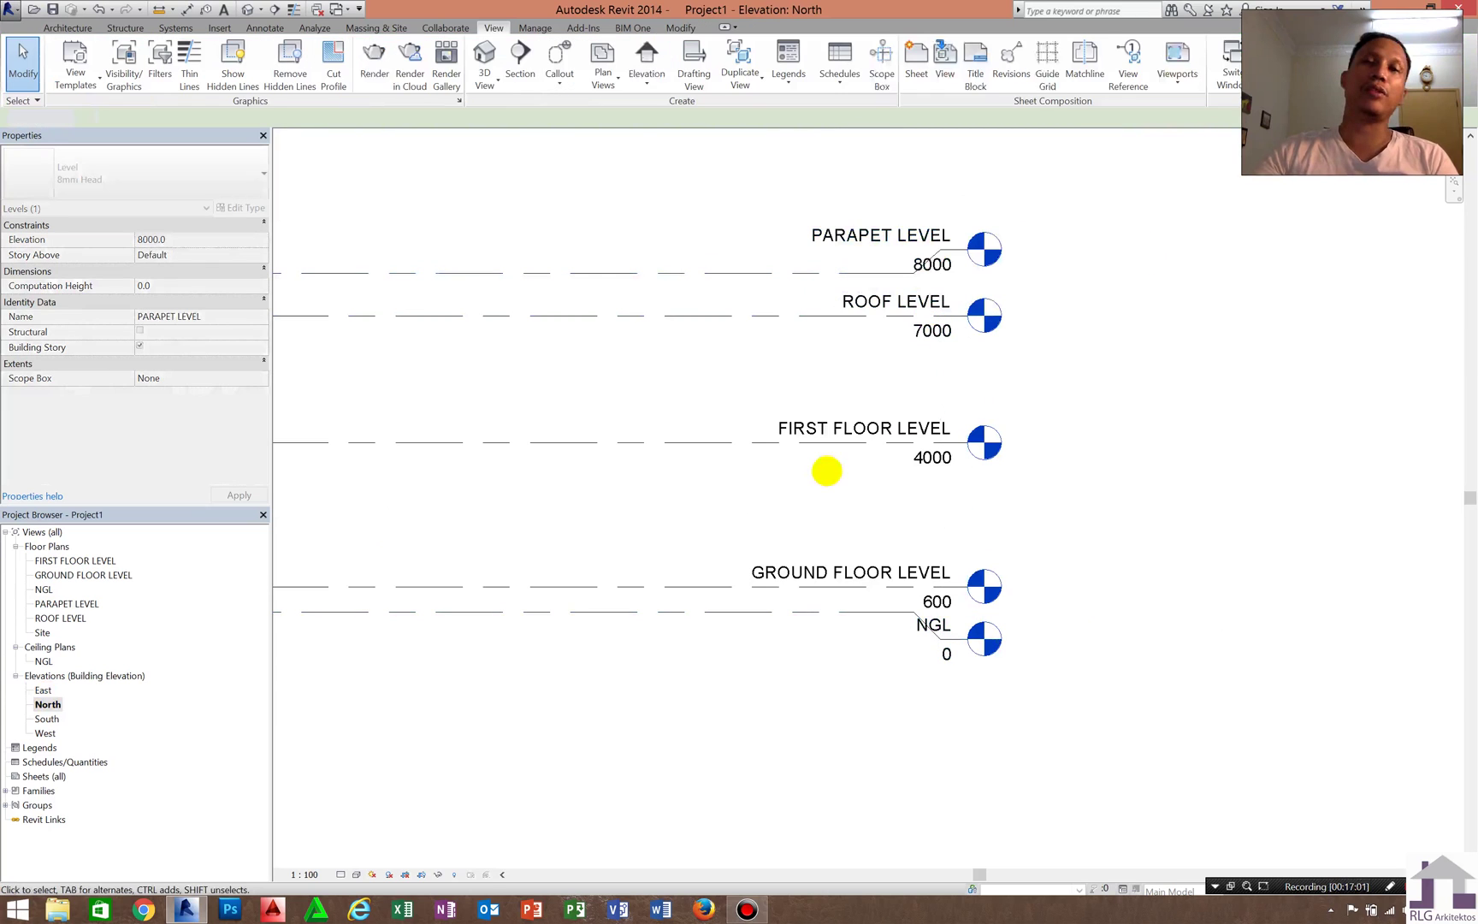
# Examine the full extent of the level lines and their heads in the North elevation
pyautogui.scroll(-2, 940, 429)
pyautogui.moveTo(594, 462); pyautogui.dragTo(867, 514, button='middle')
pyautogui.scroll(1, 855, 521)
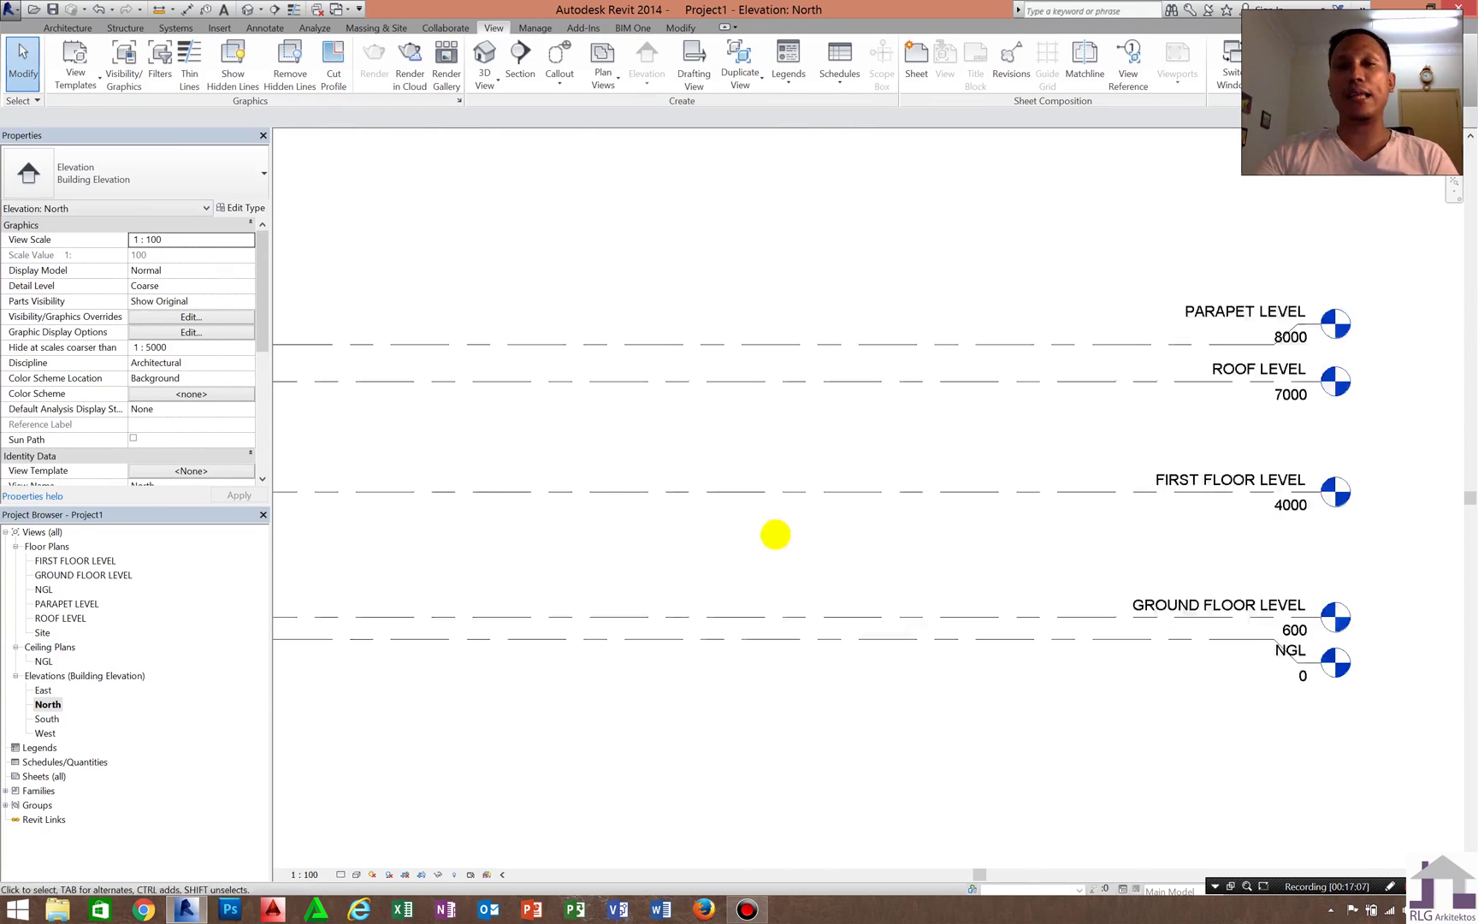
pyautogui.moveTo(772, 499); pyautogui.dragTo(772, 531, button='middle')
pyautogui.scroll(-1, 828, 465)
pyautogui.moveTo(709, 601); pyautogui.dragTo(726, 594, button='middle')
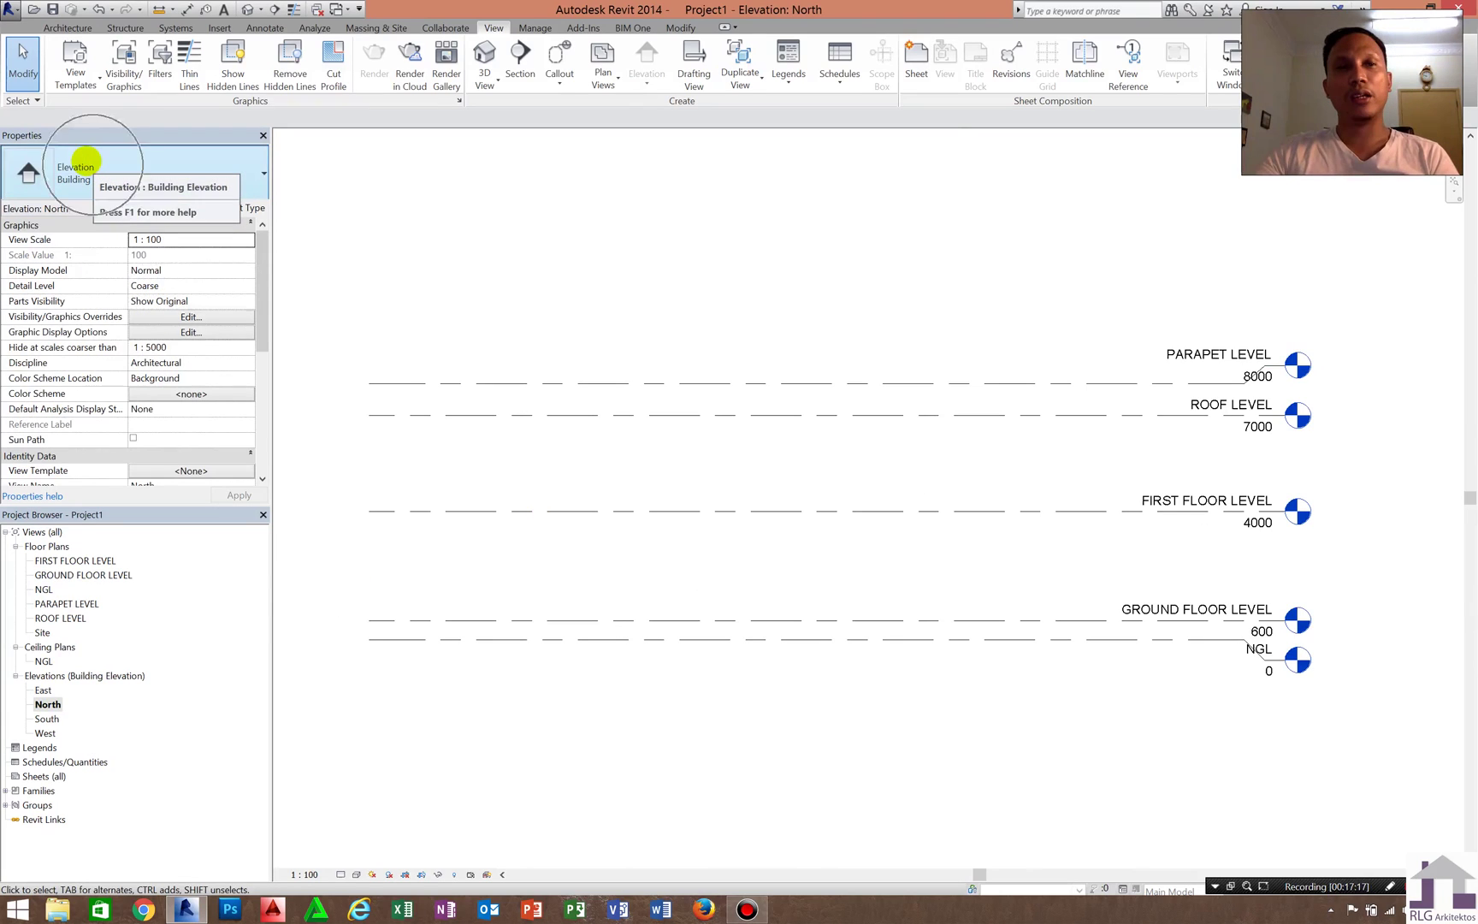
pyautogui.click(85, 162)
pyautogui.click(92, 164)
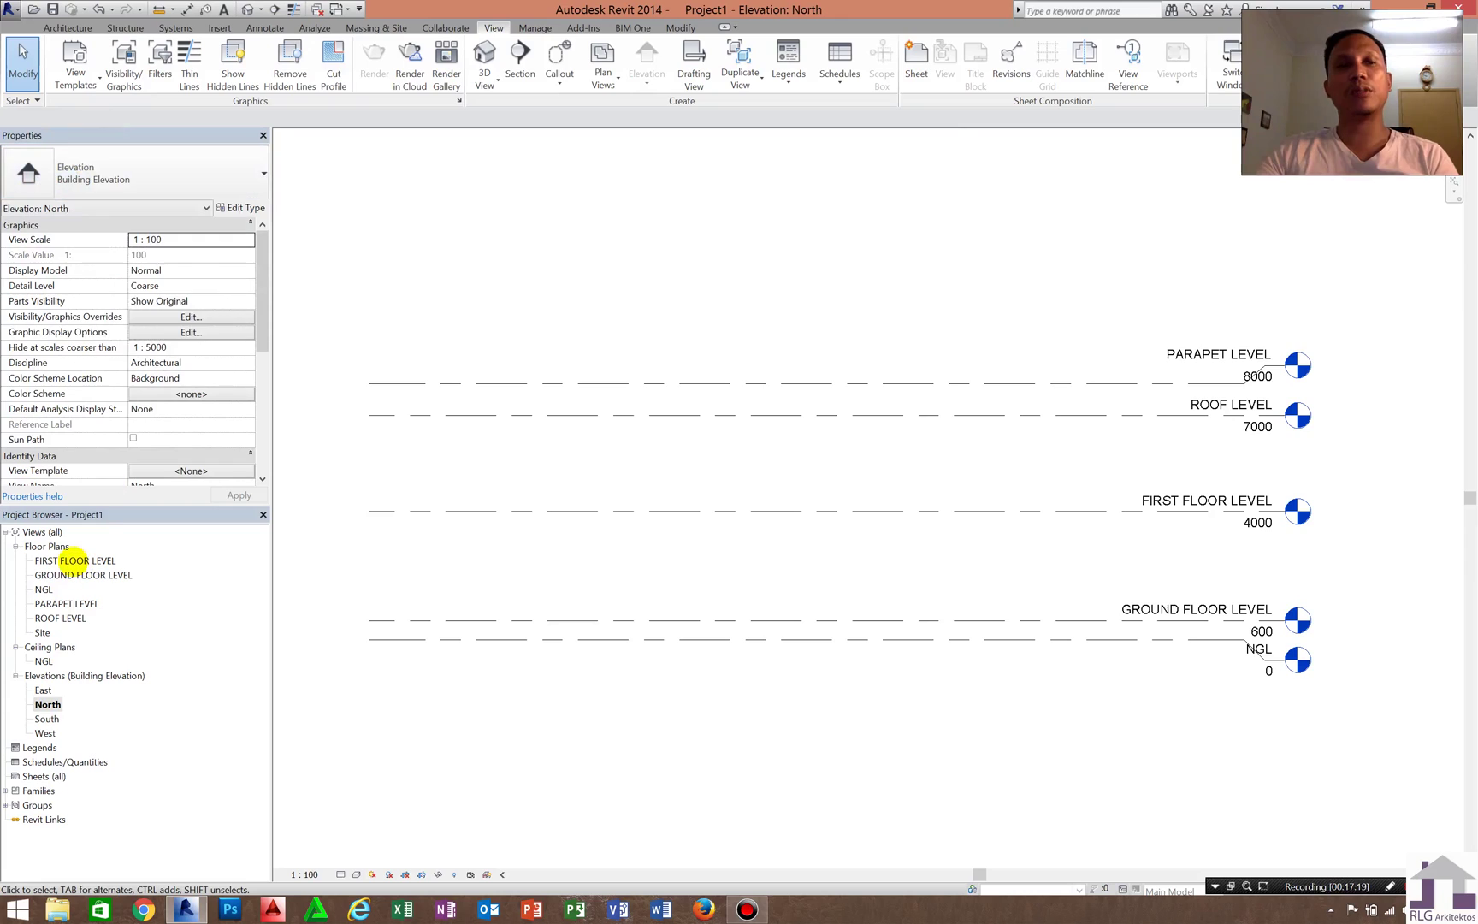